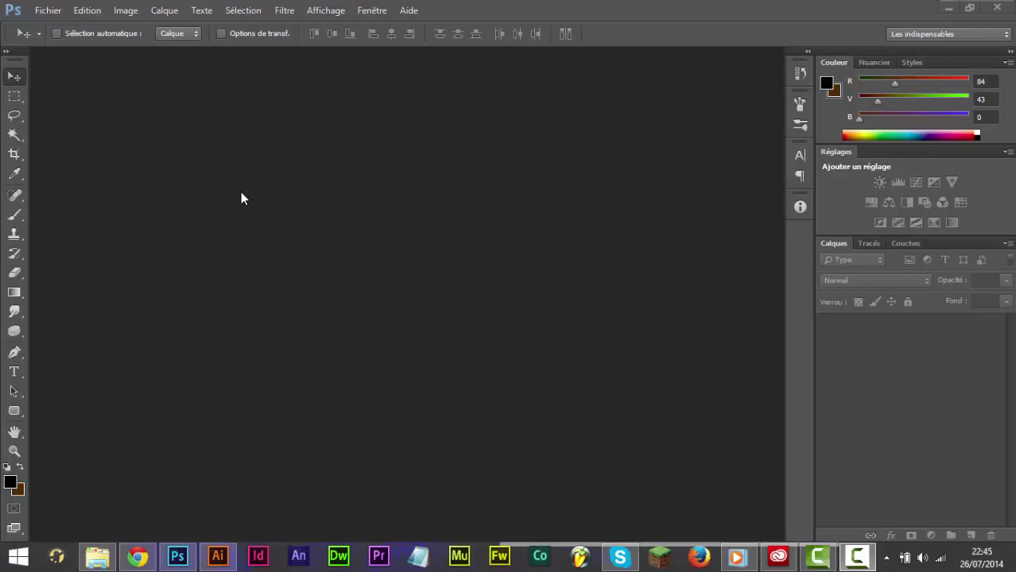
# Step: Create a new transparent document 1000 pixels wide and 300 pixels high
pyautogui.click(47, 10)
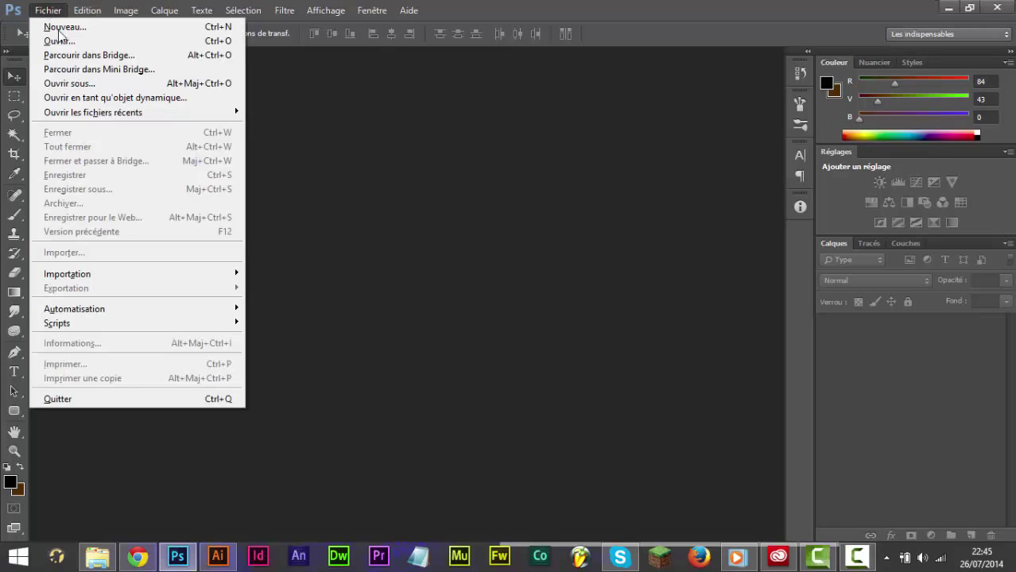
pyautogui.click(80, 27)
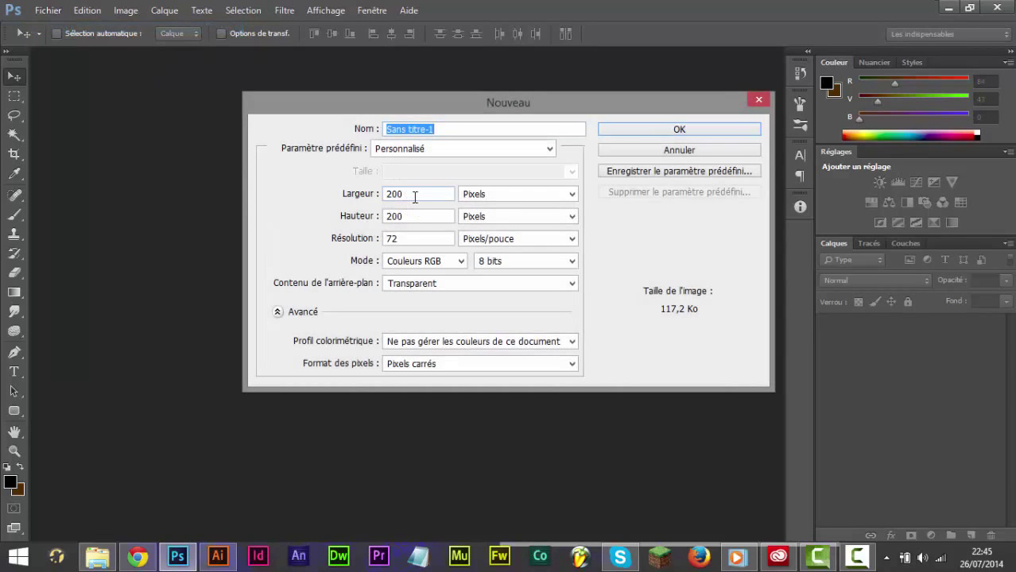
pyautogui.moveTo(415, 199); pyautogui.dragTo(276, 194)
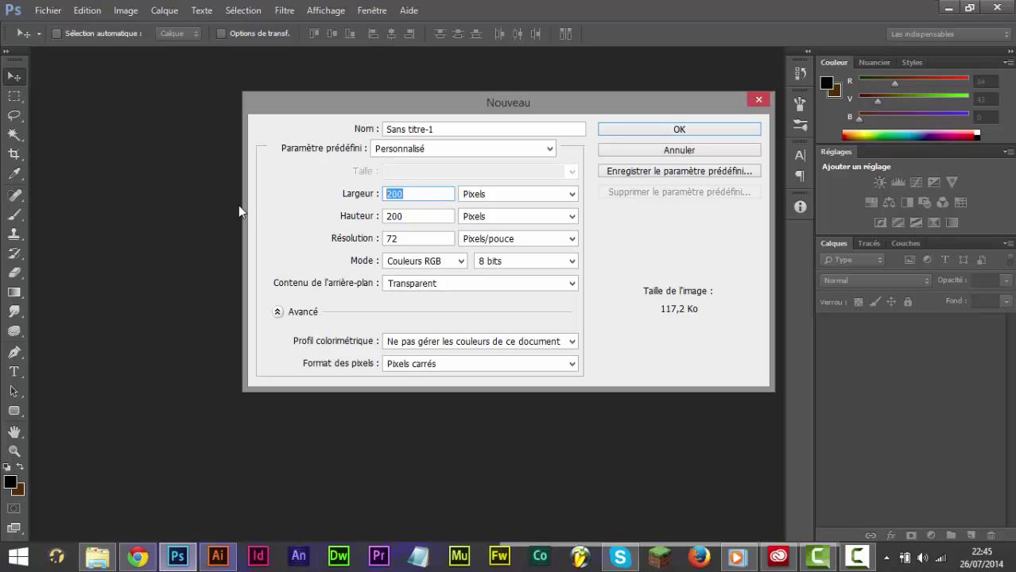
pyautogui.write('1000')
pyautogui.moveTo(415, 215); pyautogui.dragTo(311, 220)
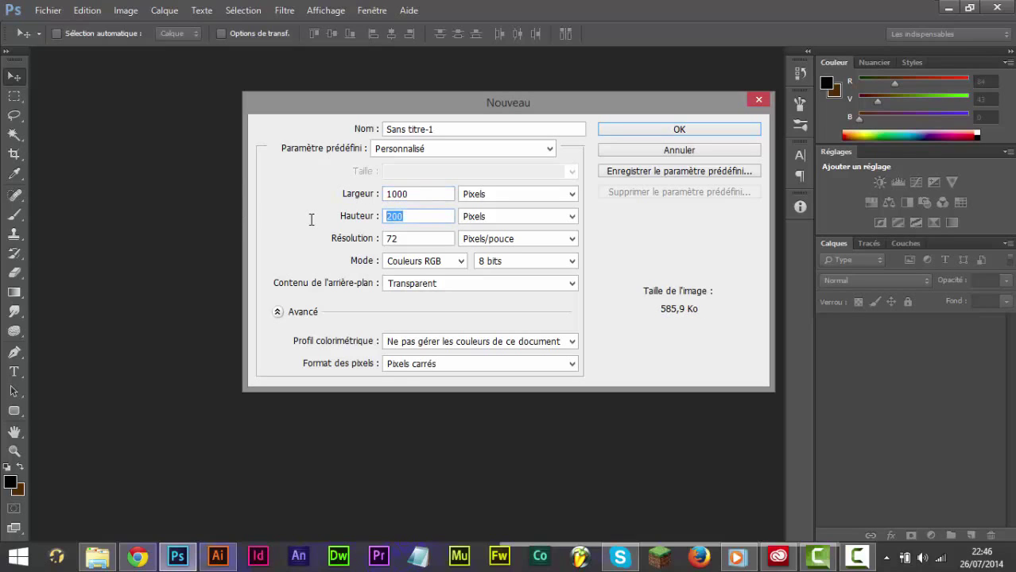
pyautogui.write('300')
pyautogui.press('Return')
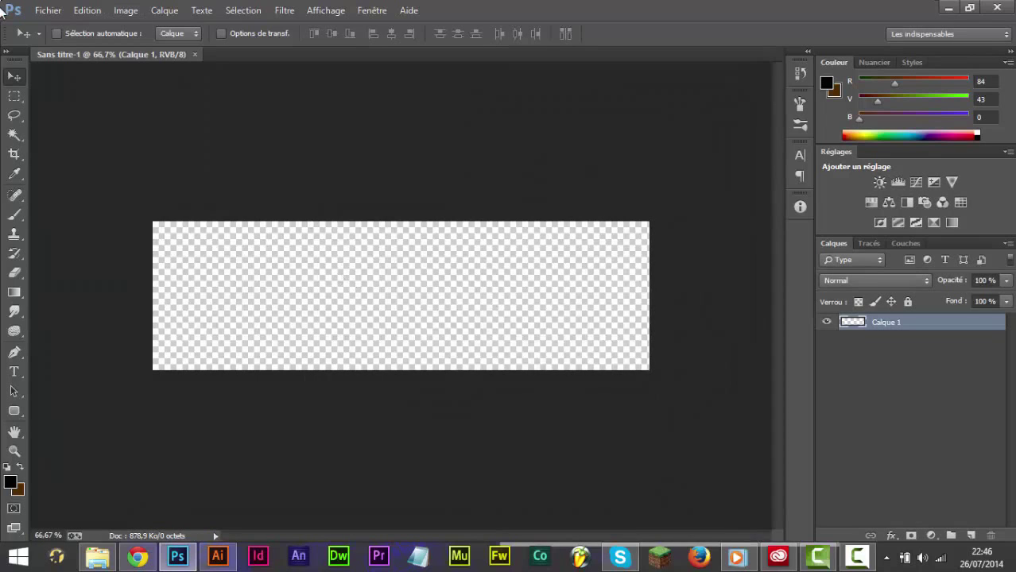
# Step: Switch to Chrome and search Google Images for "render sword art online"
pyautogui.rightClick(150, 546)
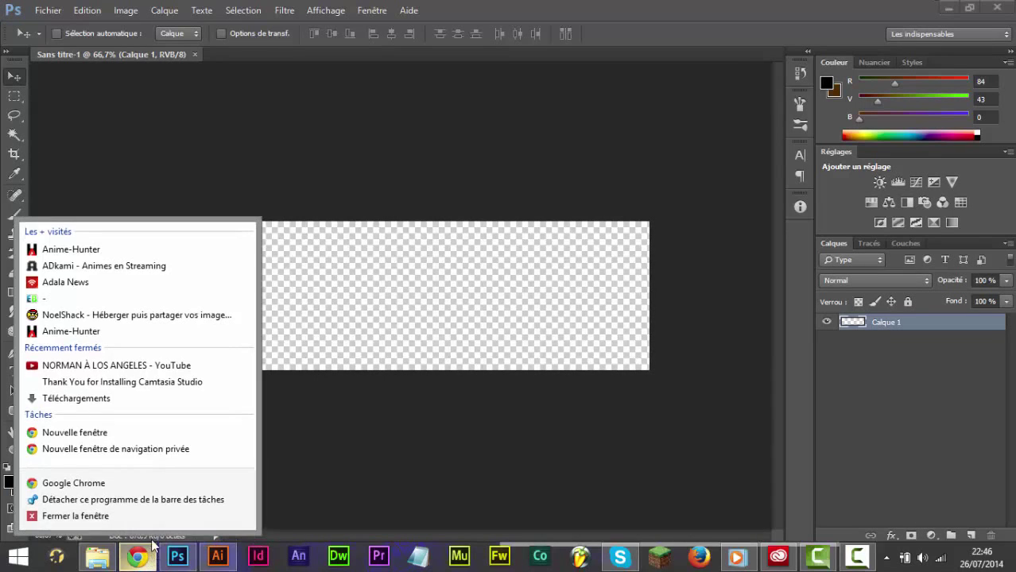
pyautogui.click(123, 516)
pyautogui.click(136, 556)
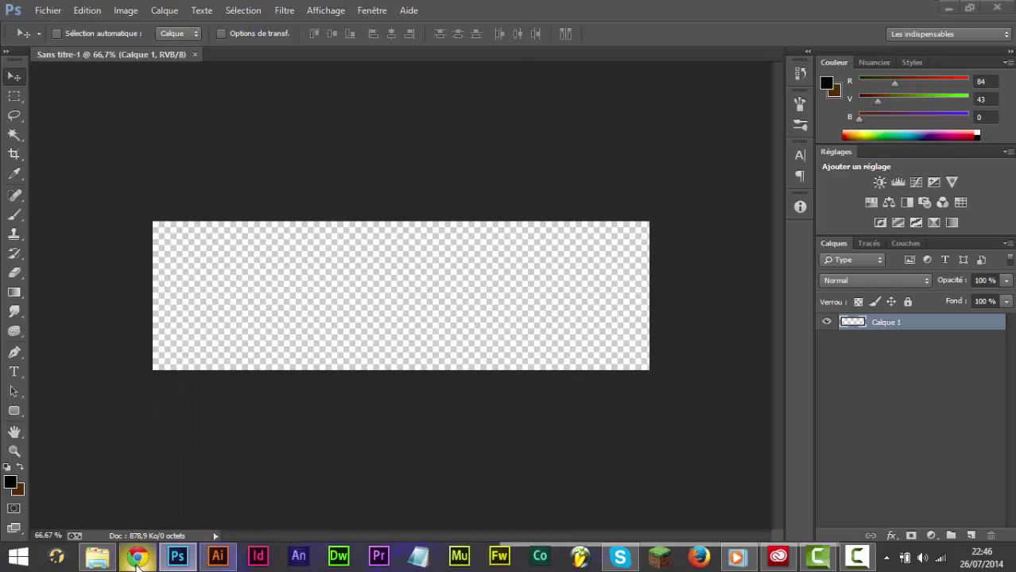
pyautogui.moveTo(281, 31); pyautogui.dragTo(527, 1)
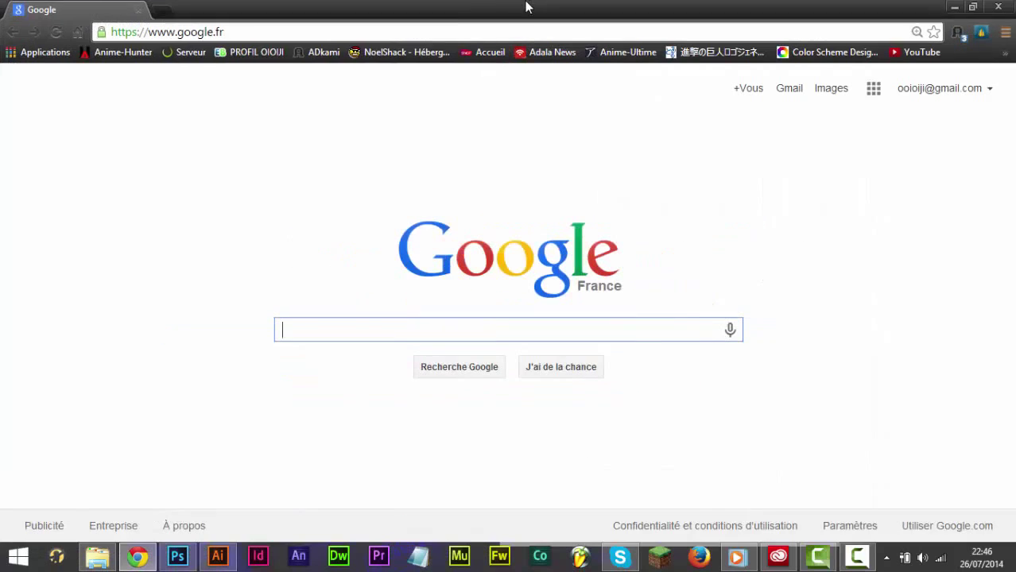
pyautogui.click(256, 28)
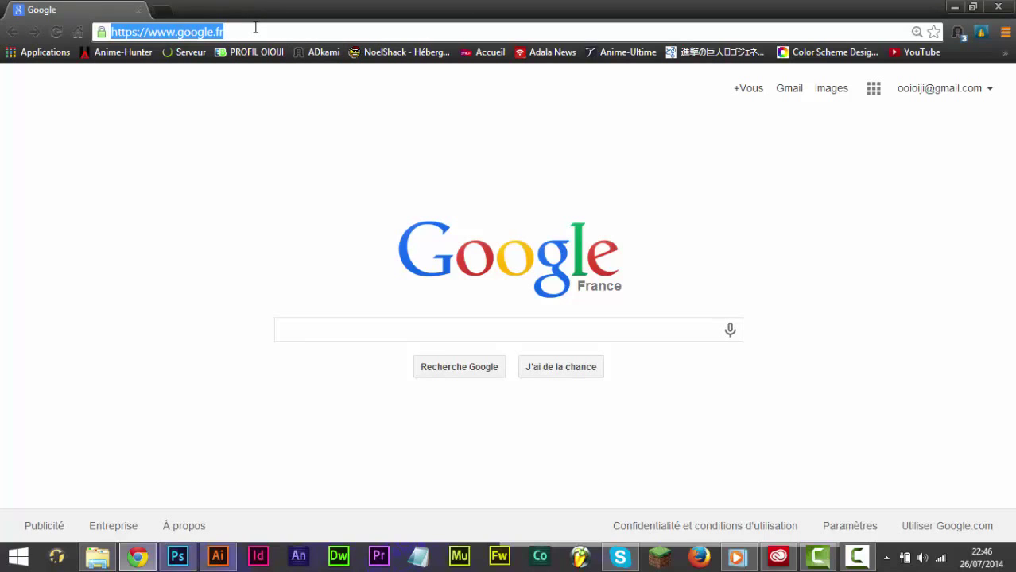
pyautogui.write('render')
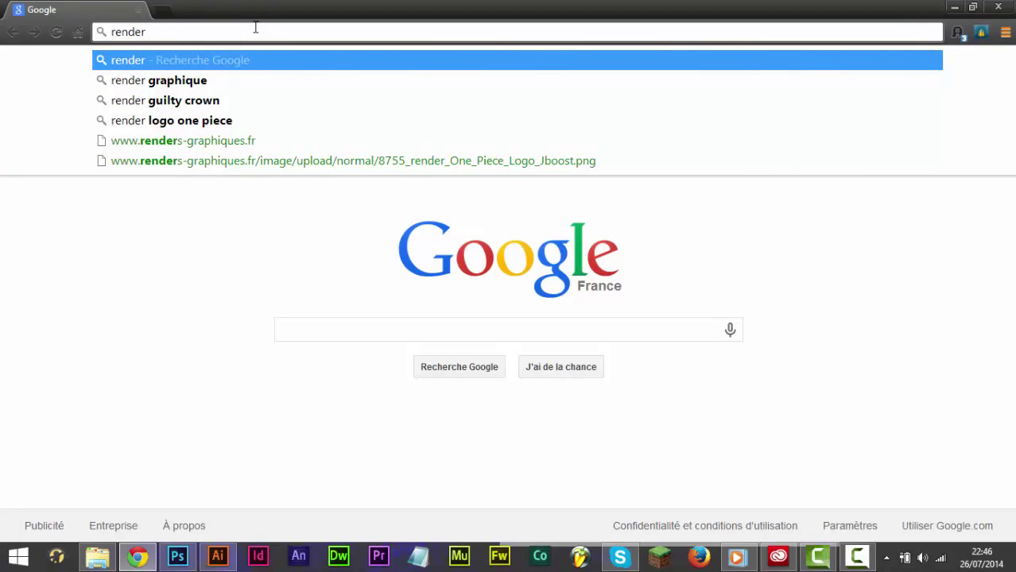
pyautogui.write(' sword art')
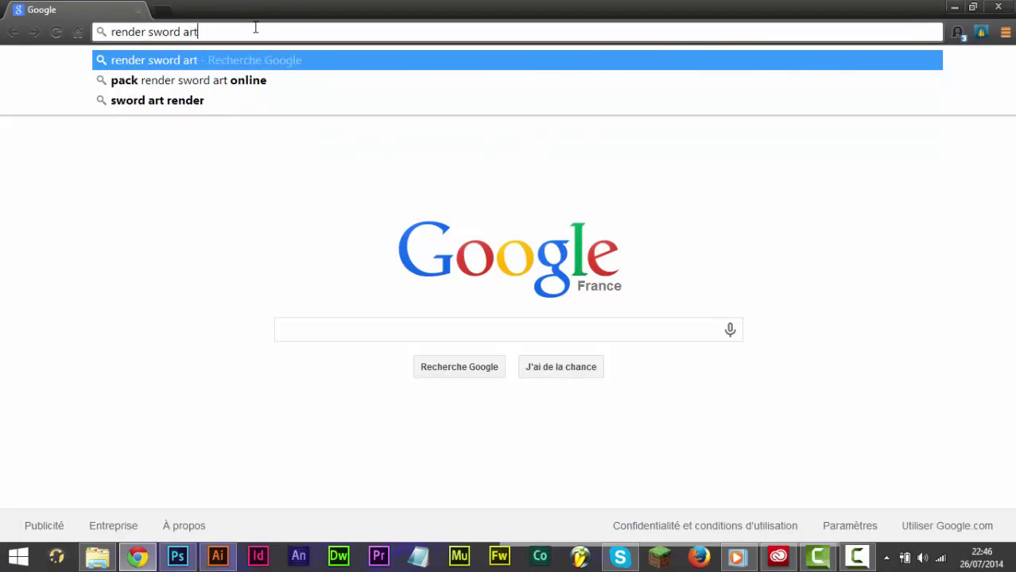
pyautogui.write(' online')
pyautogui.press('Return')
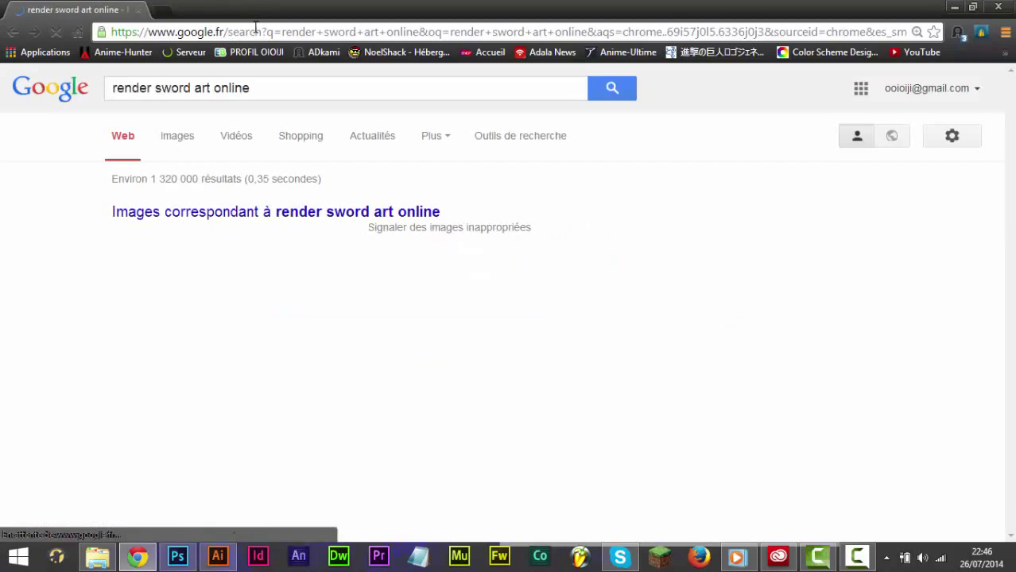
pyautogui.click(183, 147)
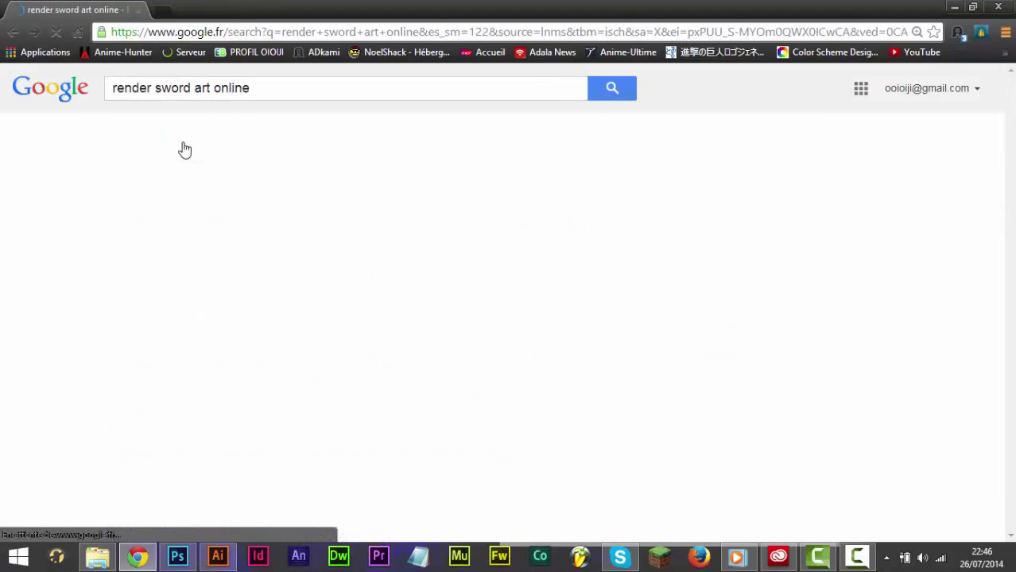
# Step: Browse the Sword Art Online image results and open the seated couple render in a background tab
pyautogui.scroll(-1, 297, 279)
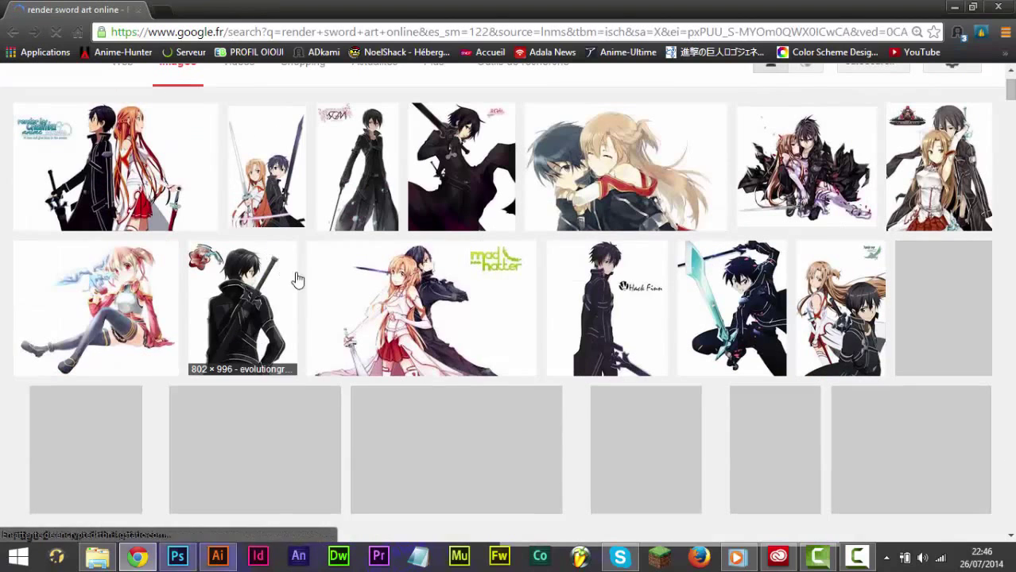
pyautogui.scroll(-1, 297, 280)
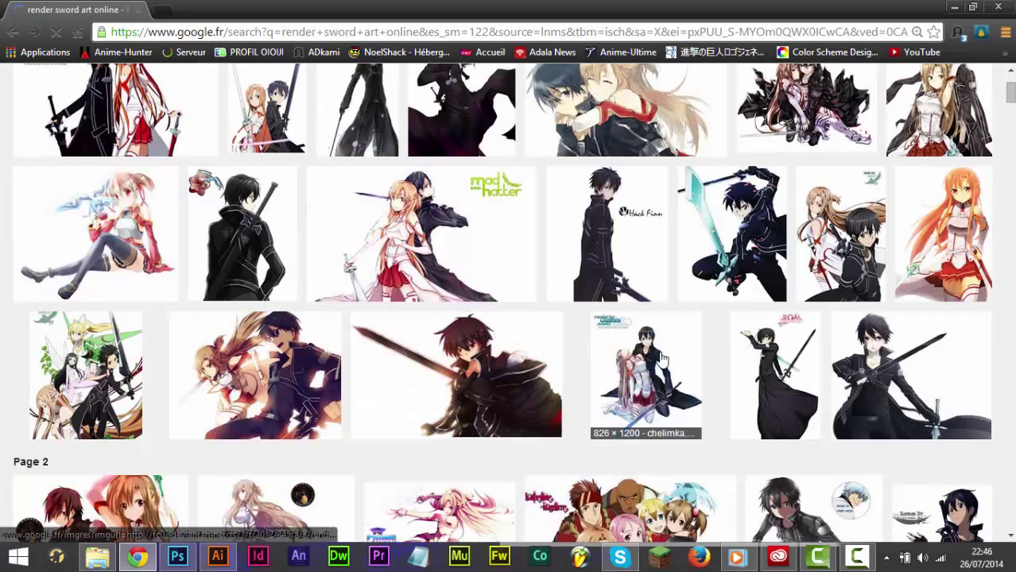
pyautogui.scroll(-1, 562, 372)
pyautogui.scroll(-1, 382, 332)
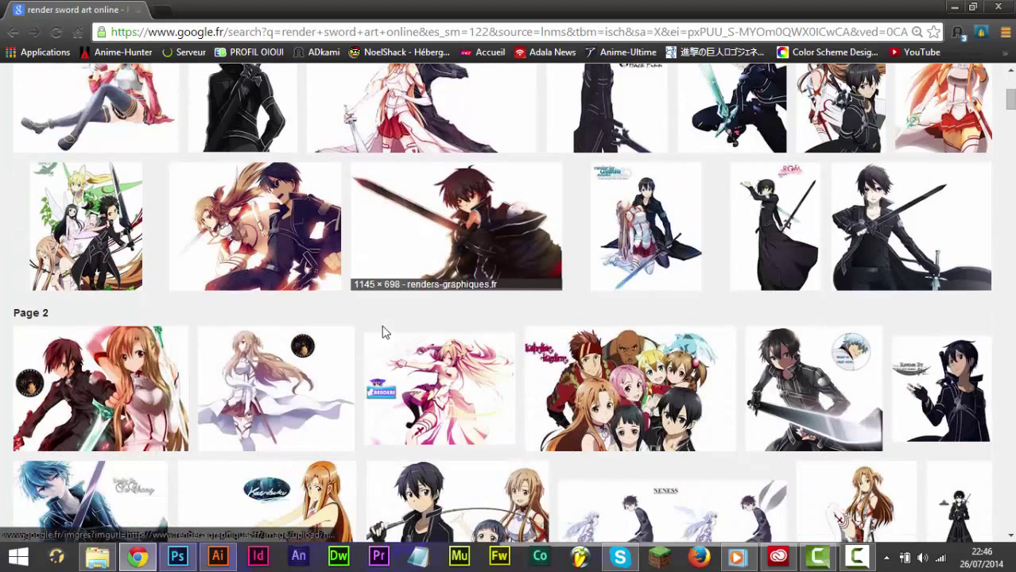
pyautogui.scroll(-1, 382, 332)
pyautogui.scroll(-1, 491, 348)
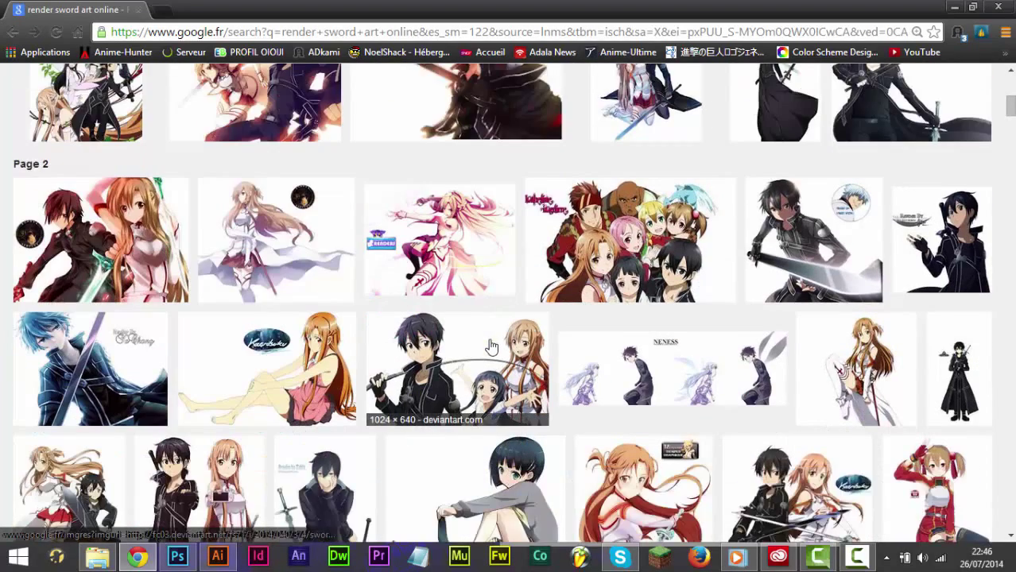
pyautogui.scroll(-2, 492, 347)
pyautogui.scroll(-1, 477, 350)
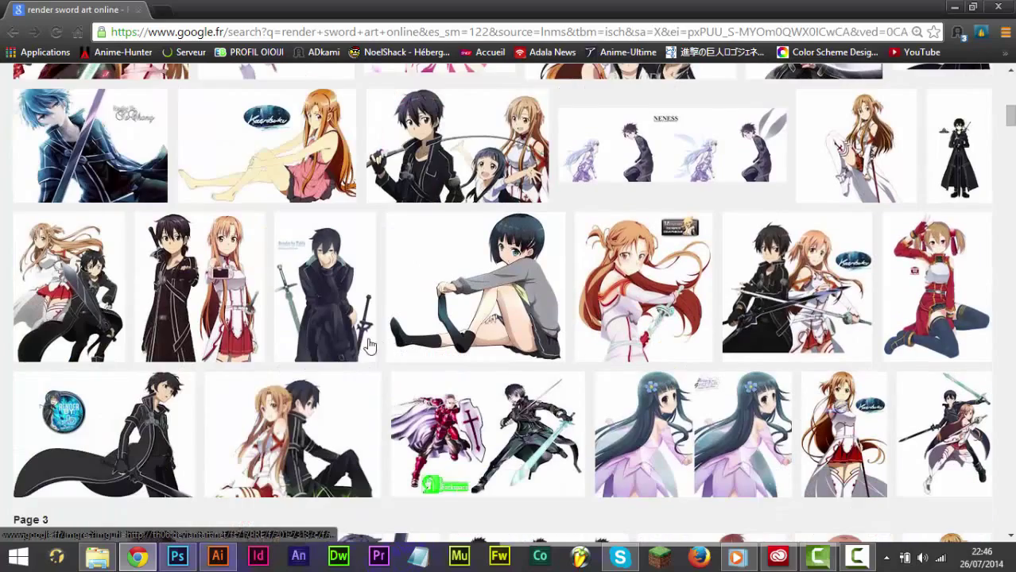
pyautogui.scroll(-2, 361, 348)
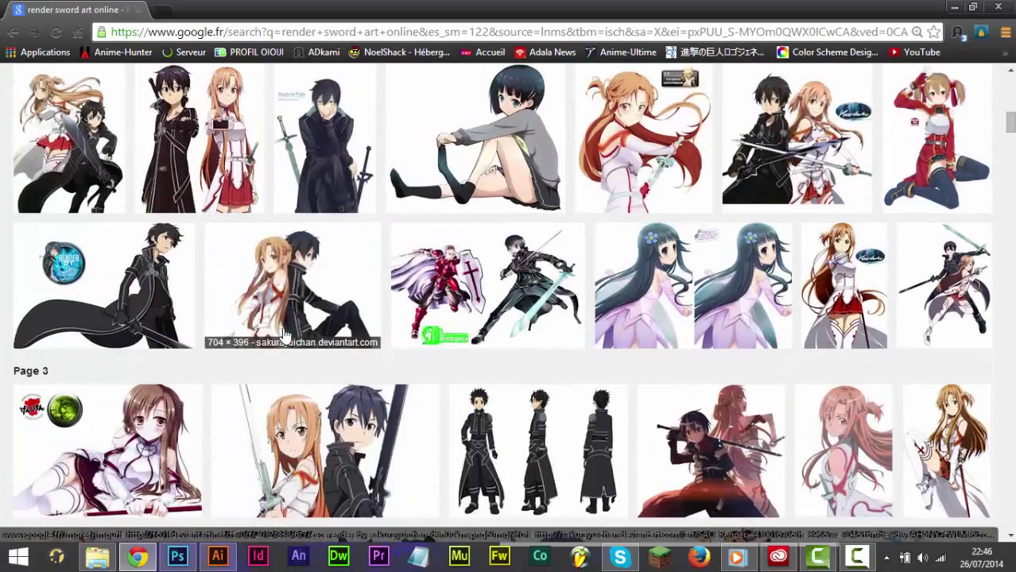
pyautogui.middleClick(309, 310)
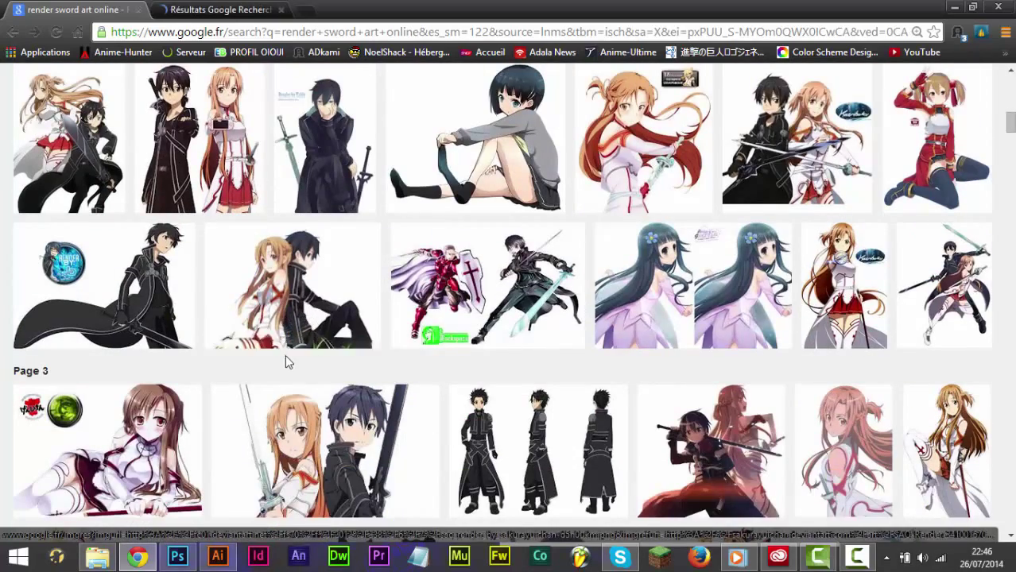
# Step: Open the first result, the standing back-to-back couple, in a new tab and close the seated couple's tab after viewing it
pyautogui.scroll(15, 285, 355)
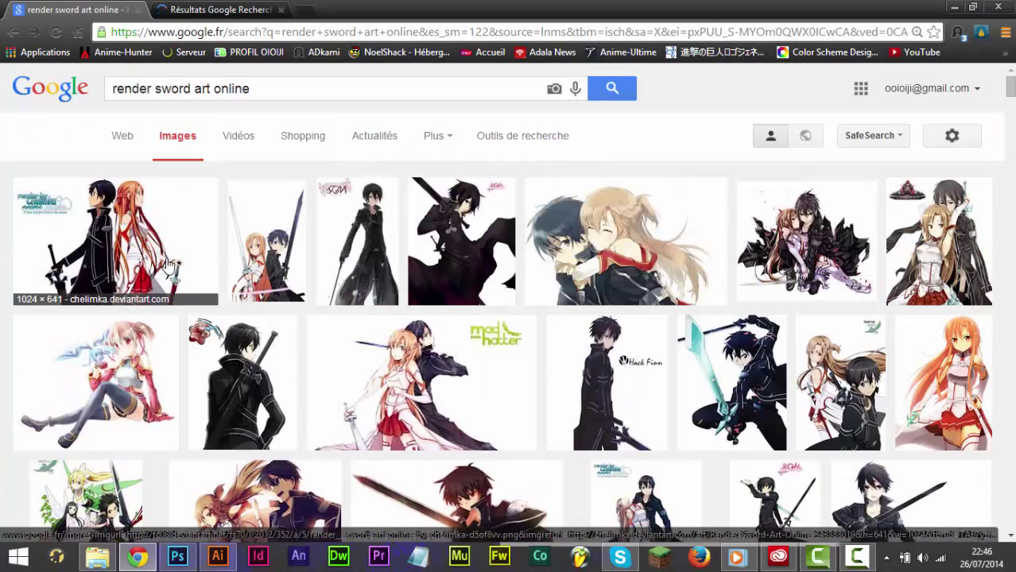
pyautogui.middleClick(104, 249)
pyautogui.click(197, 6)
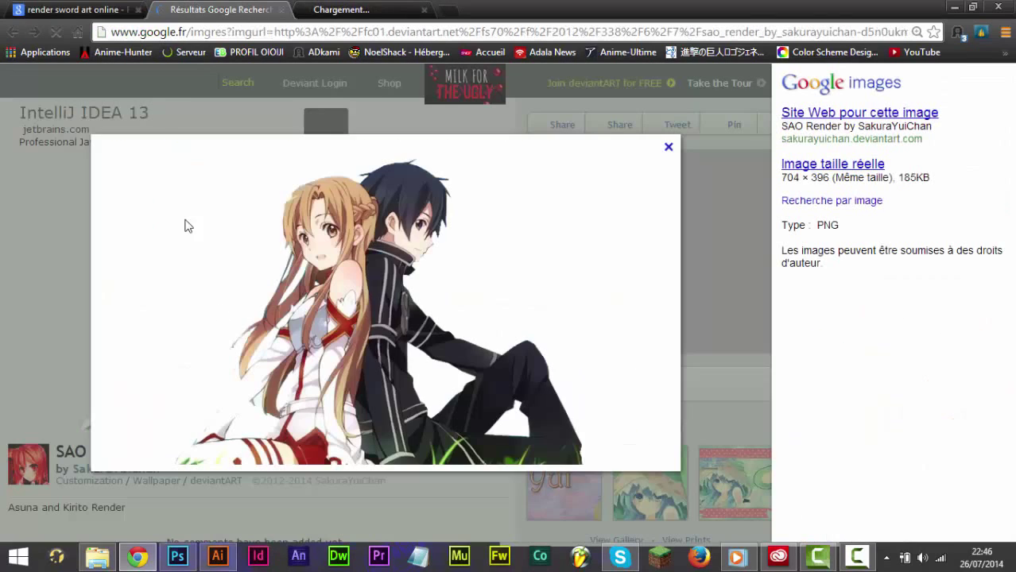
pyautogui.moveTo(354, 267); pyautogui.dragTo(317, 215)
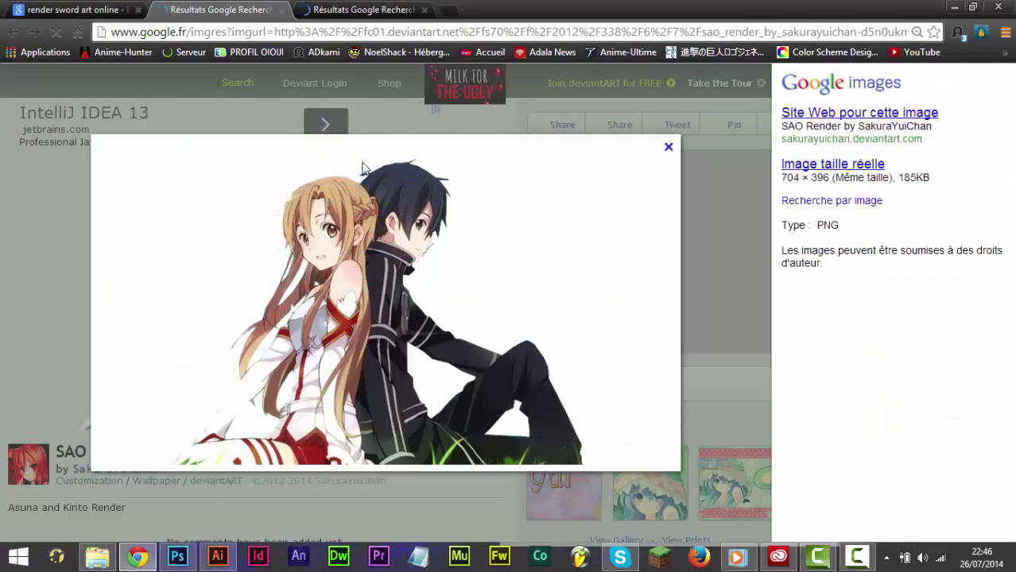
pyautogui.middleClick(246, 9)
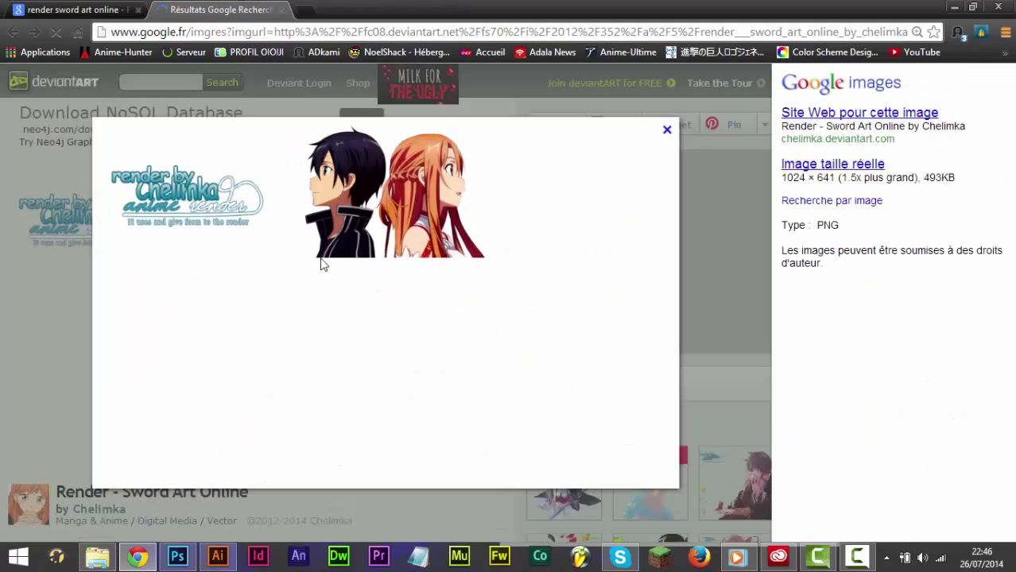
# Step: Open the standing couple render at full size and close the other search tabs
pyautogui.click(407, 243)
pyautogui.middleClick(200, 6)
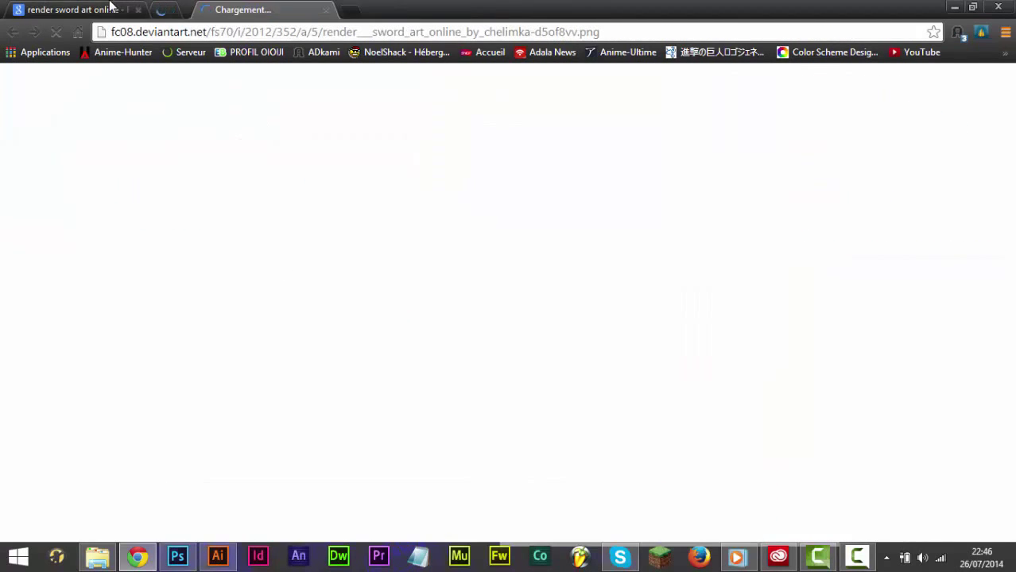
pyautogui.middleClick(110, 5)
# Step: Switch to Photoshop and open the standing couple PNG from the browser as a separate document
pyautogui.click(187, 563)
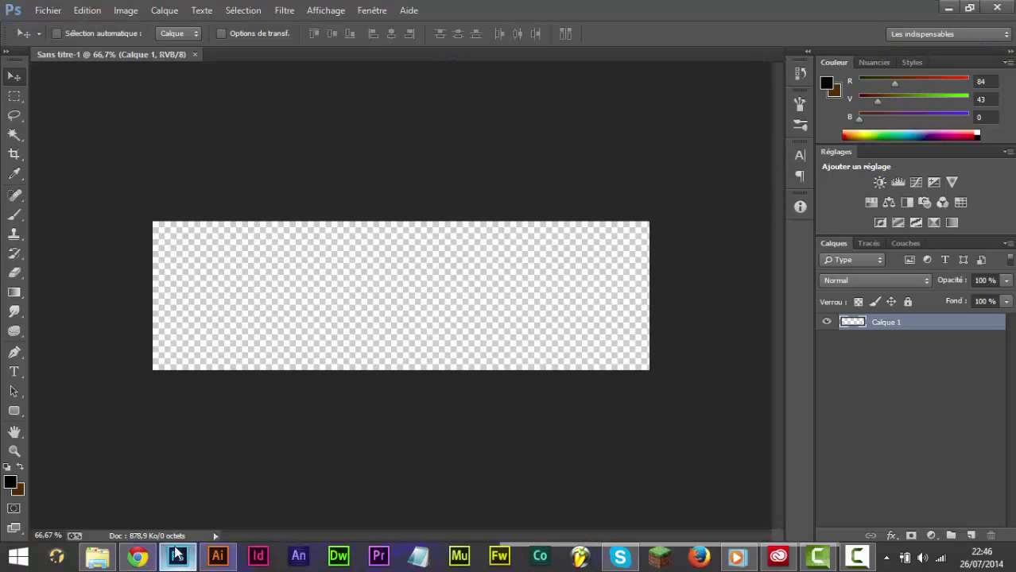
pyautogui.hotkey('ctrl', 'o')
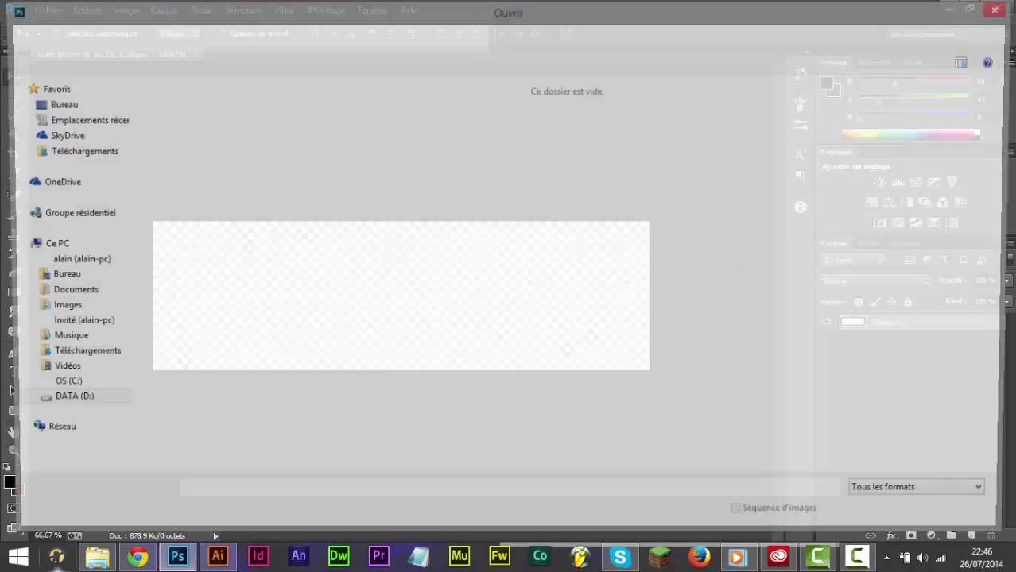
pyautogui.doubleClick(490, 116)
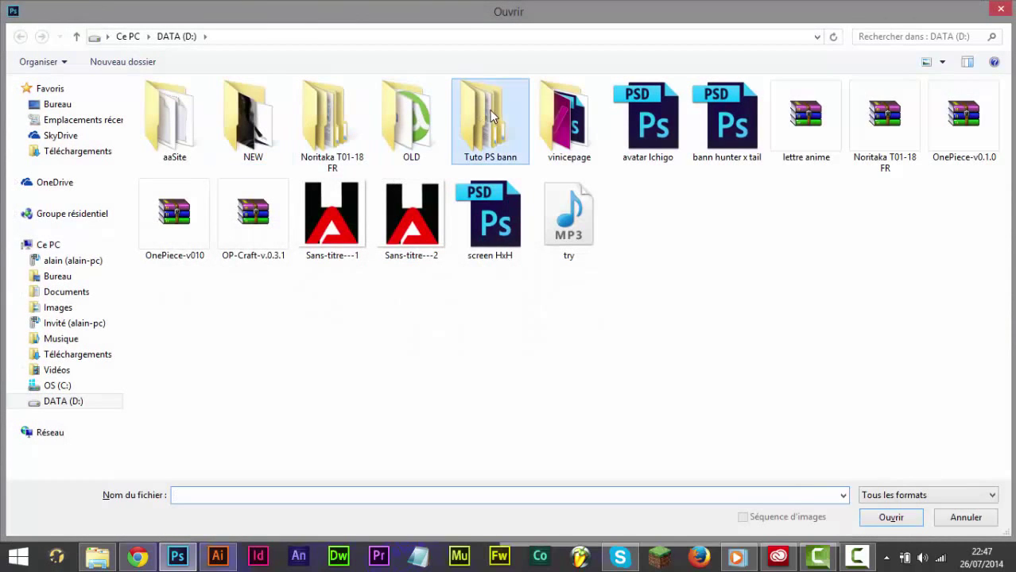
pyautogui.click(137, 558)
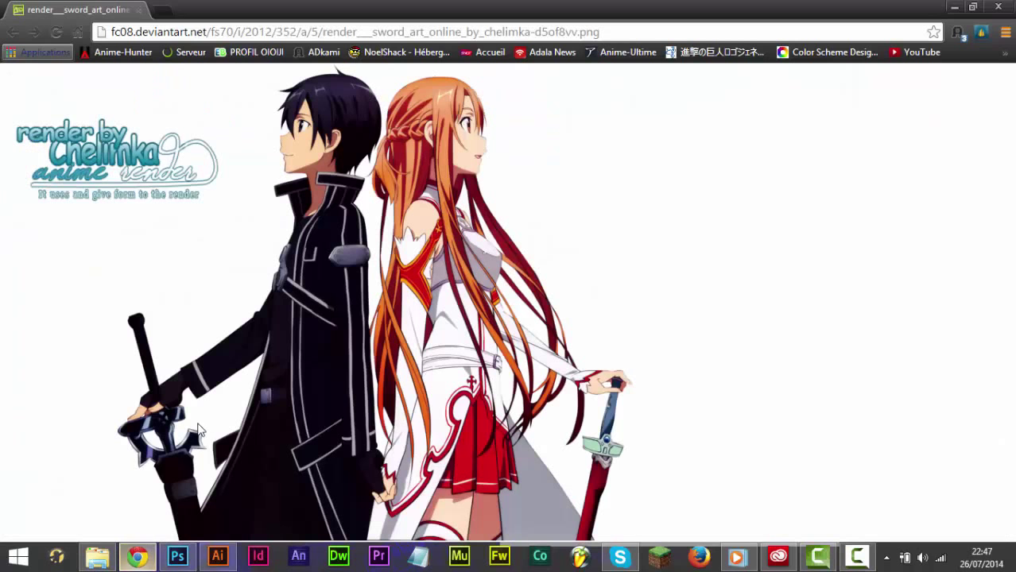
pyautogui.moveTo(184, 563); pyautogui.dragTo(299, 307)
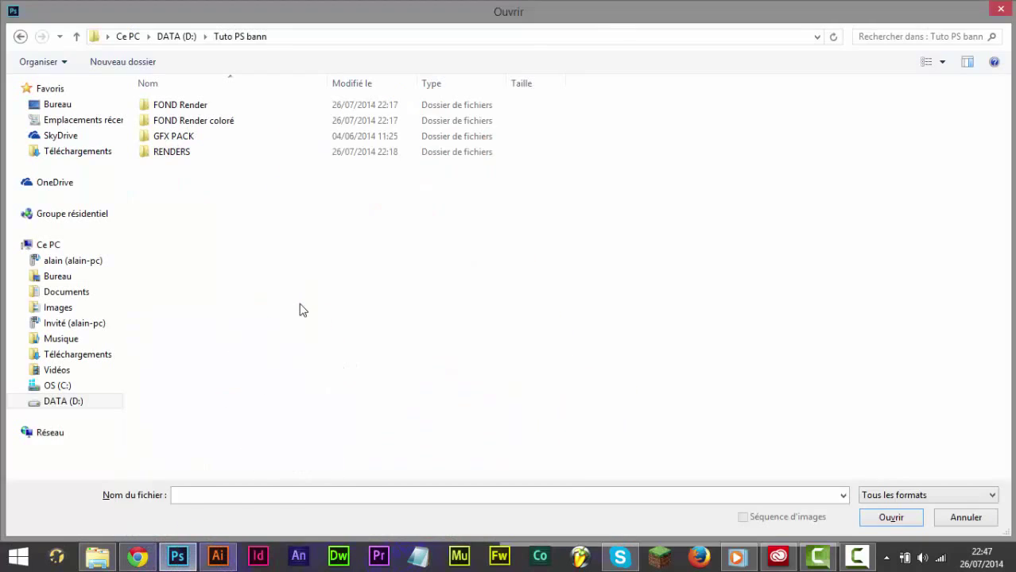
pyautogui.press('Return')
# Step: Erase the turquoise render credit logo beside the couple with the Eraser tool
pyautogui.press('e')
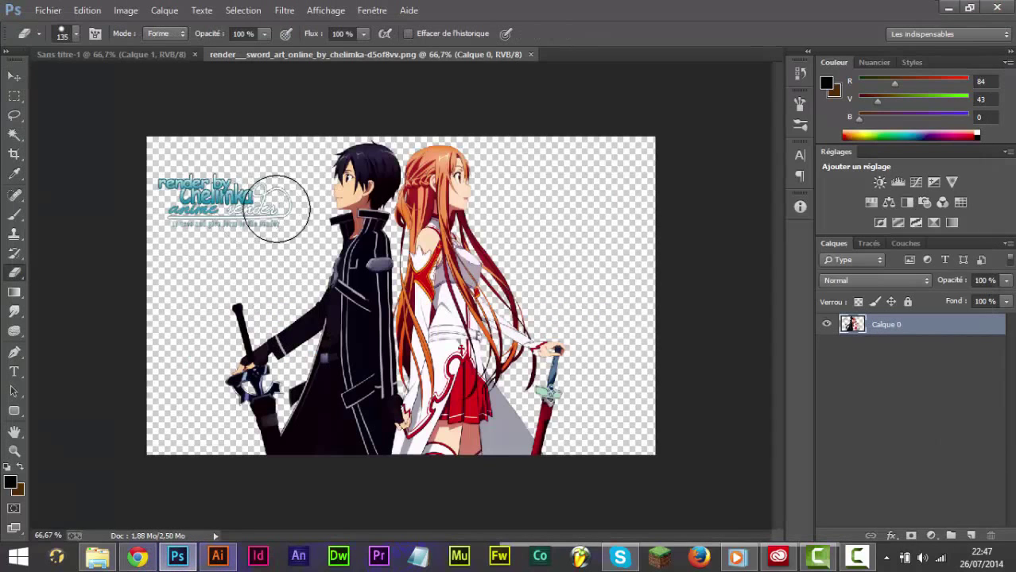
pyautogui.moveTo(268, 193)
pyautogui.mouseDown()
pyautogui.moveTo(219, 207)
pyautogui.moveTo(179, 183)
pyautogui.moveTo(170, 238)
pyautogui.mouseUp()
# Step: Move the couple render into the blank banner document and position it in the right half, aligned to the top edge
pyautogui.press('v')
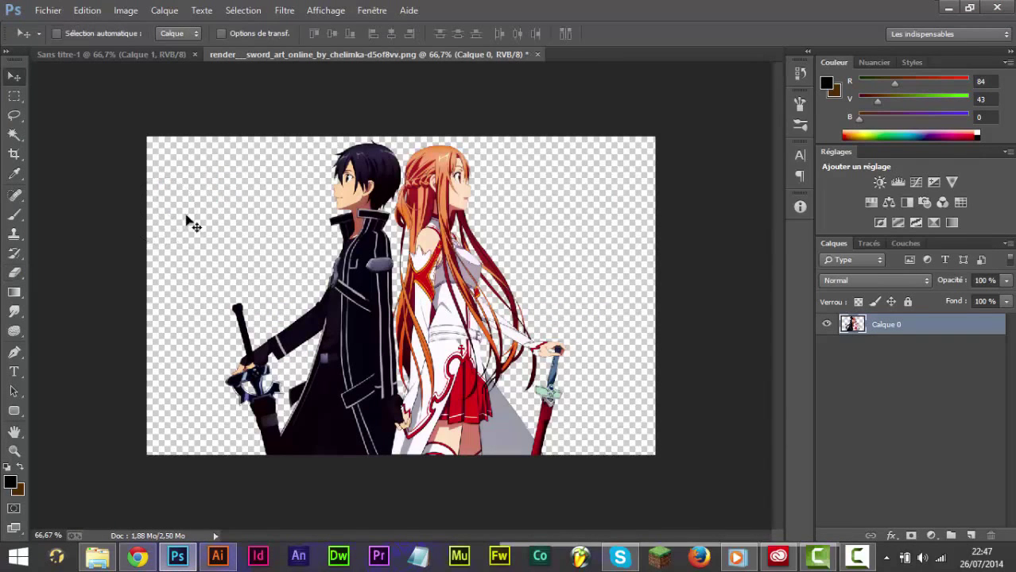
pyautogui.moveTo(373, 326)
pyautogui.mouseDown()
pyautogui.moveTo(182, 68)
pyautogui.moveTo(134, 54)
pyautogui.moveTo(483, 310)
pyautogui.mouseUp()
pyautogui.moveTo(504, 266); pyautogui.dragTo(502, 368)
# Step: Scale the couple render down to about 58% and position it near the banner's centre with both heads inside the canvas
pyautogui.hotkey('ctrl', 't')
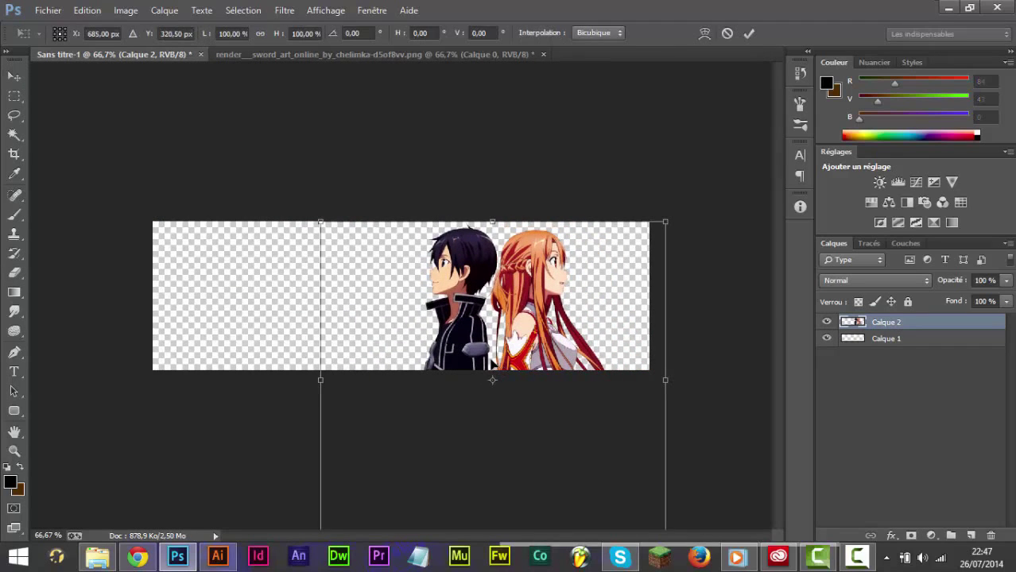
pyautogui.press('Return')
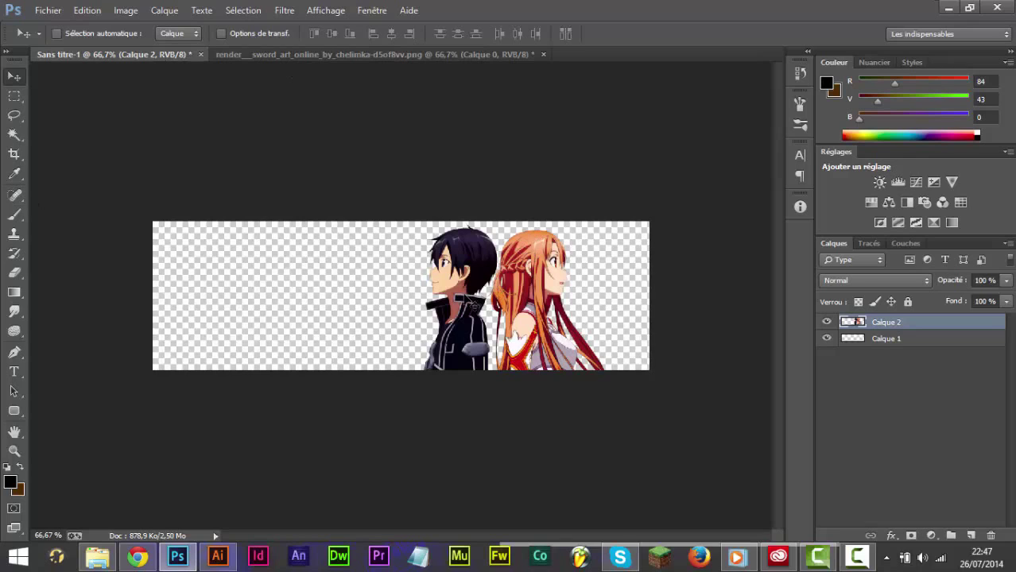
pyautogui.hotkey('ctrl', 't')
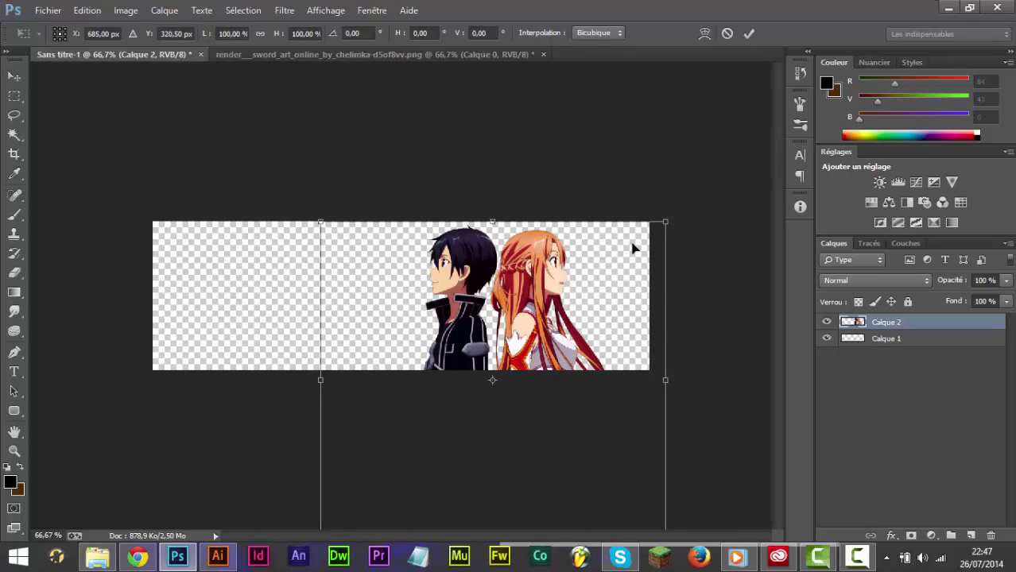
pyautogui.moveTo(666, 223); pyautogui.dragTo(520, 356)
pyautogui.moveTo(451, 415); pyautogui.dragTo(430, 250)
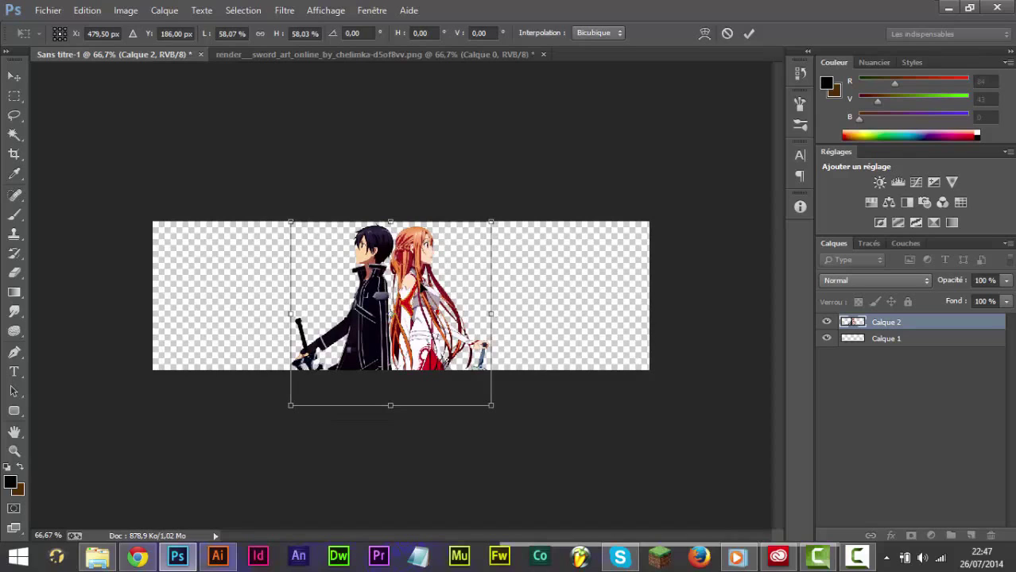
pyautogui.press('Return')
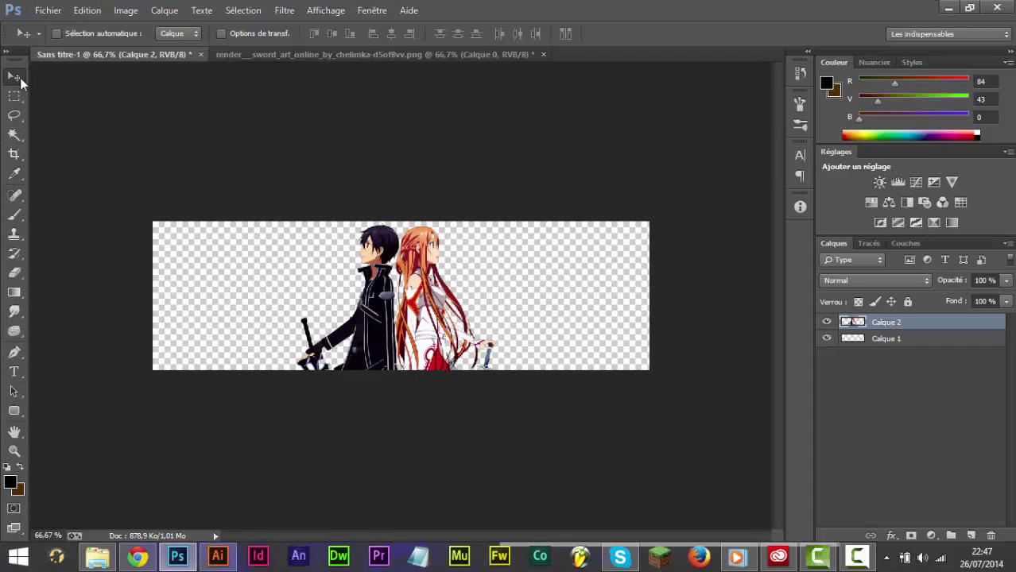
# Step: Set up the Gradient tool with a black to grey gradient, changing the end colour stop to #757575
pyautogui.click(14, 294)
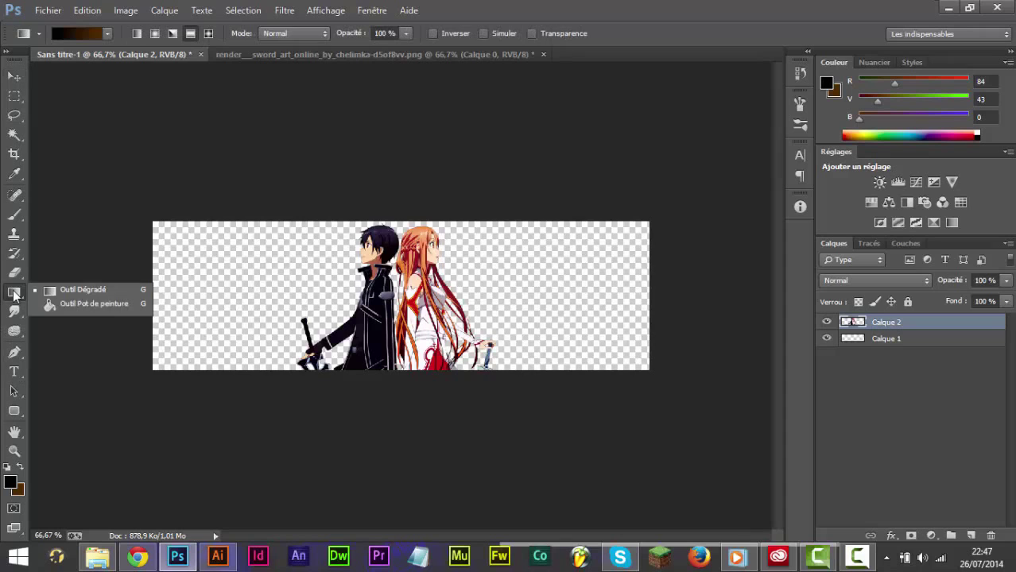
pyautogui.click(67, 296)
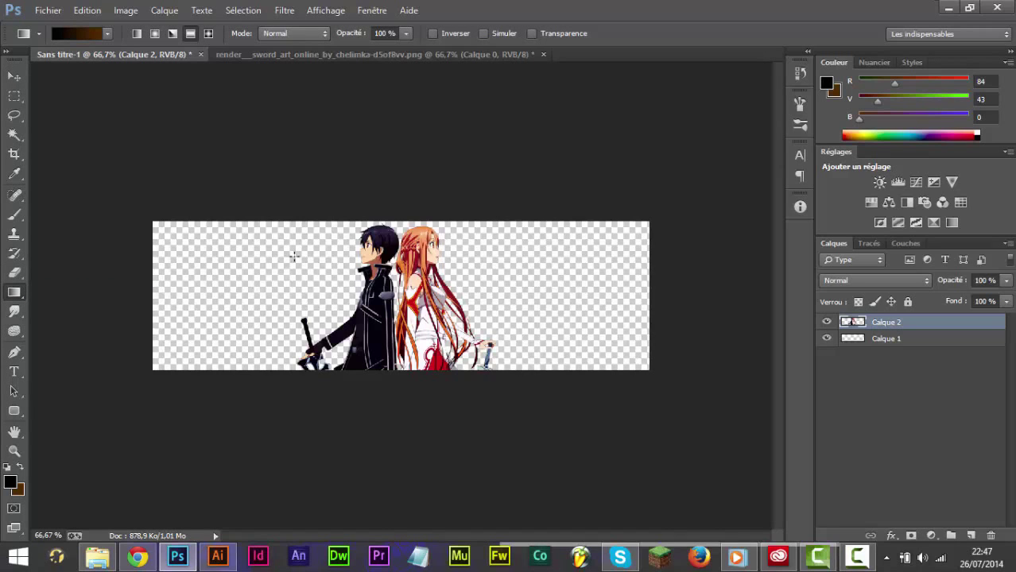
pyautogui.click(97, 35)
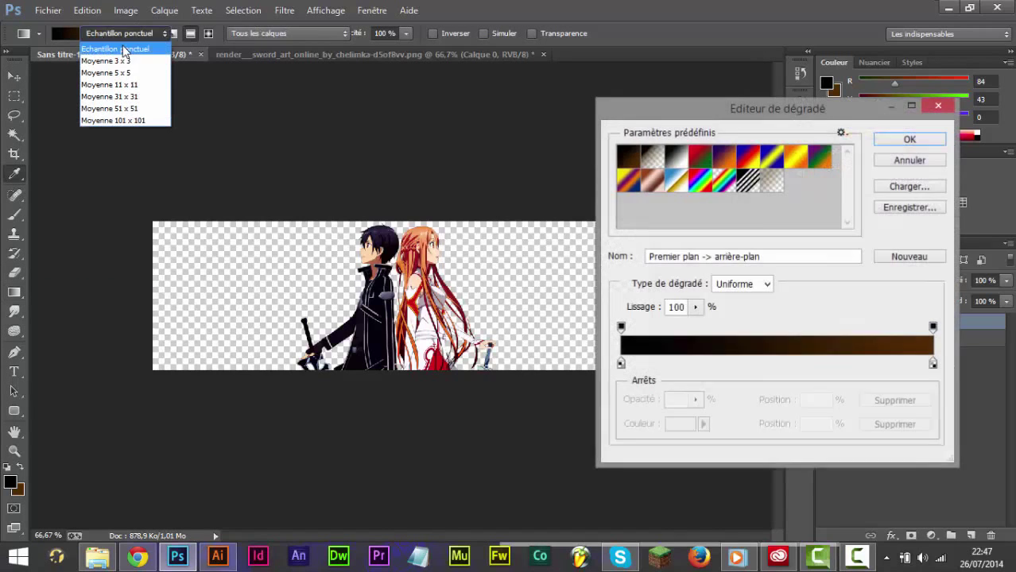
pyautogui.click(932, 366)
pyautogui.doubleClick(932, 366)
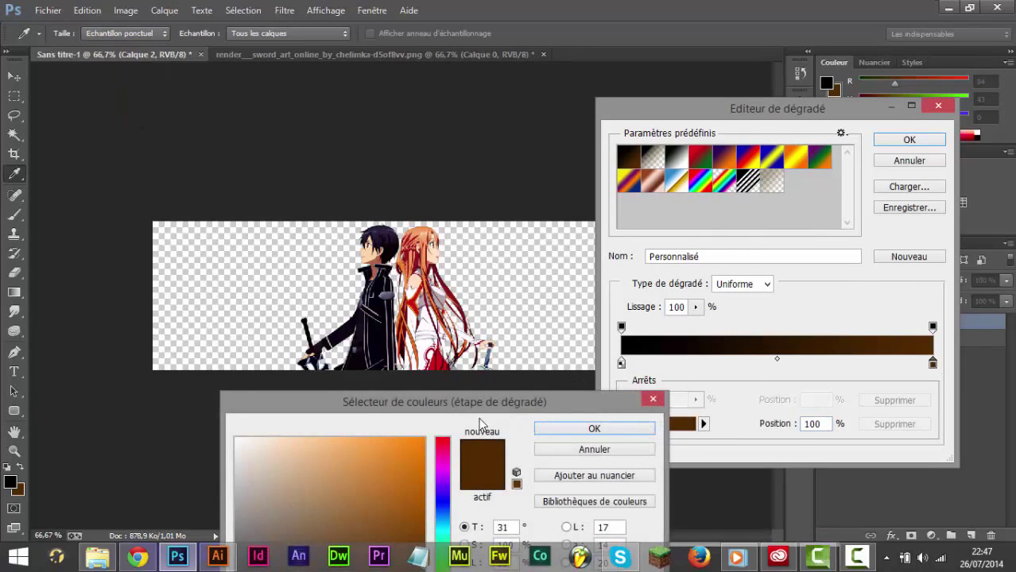
pyautogui.moveTo(483, 403); pyautogui.dragTo(601, 128)
pyautogui.moveTo(522, 314); pyautogui.dragTo(246, 267)
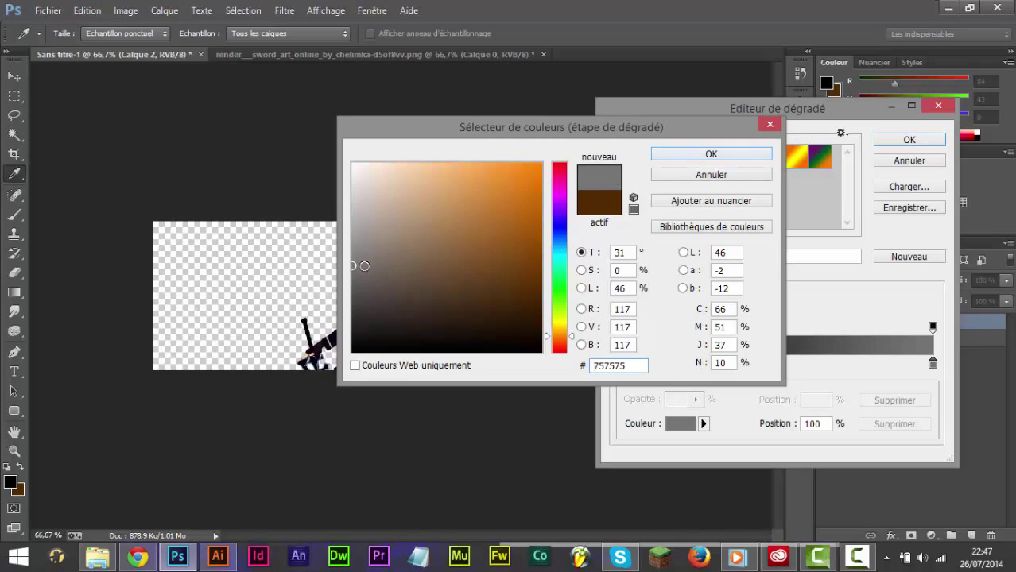
pyautogui.click(715, 155)
pyautogui.click(914, 145)
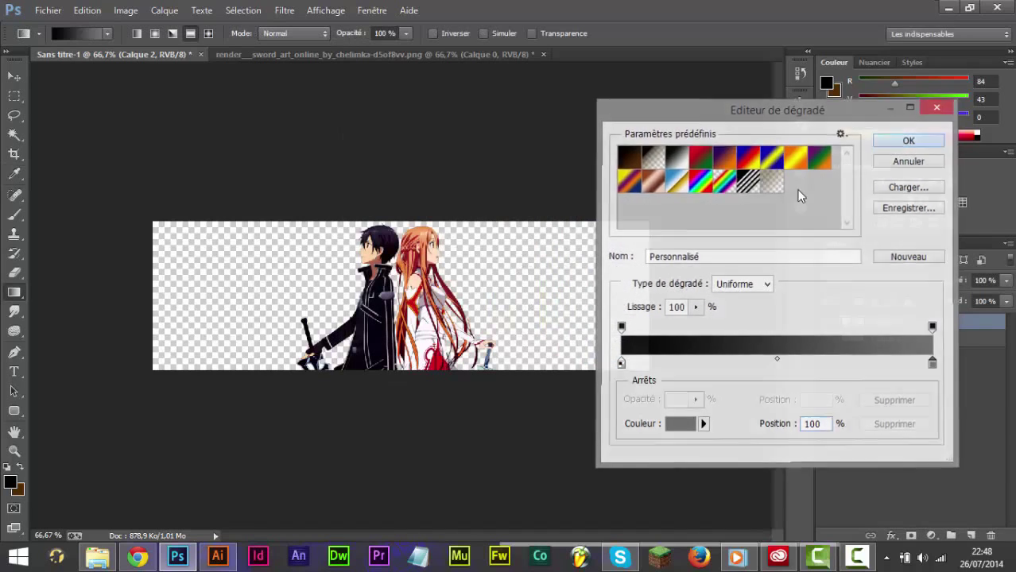
# Step: Fill the background layer Calque 1 with a linear gradient running from black at the banner's top to grey at its bottom
pyautogui.click(907, 339)
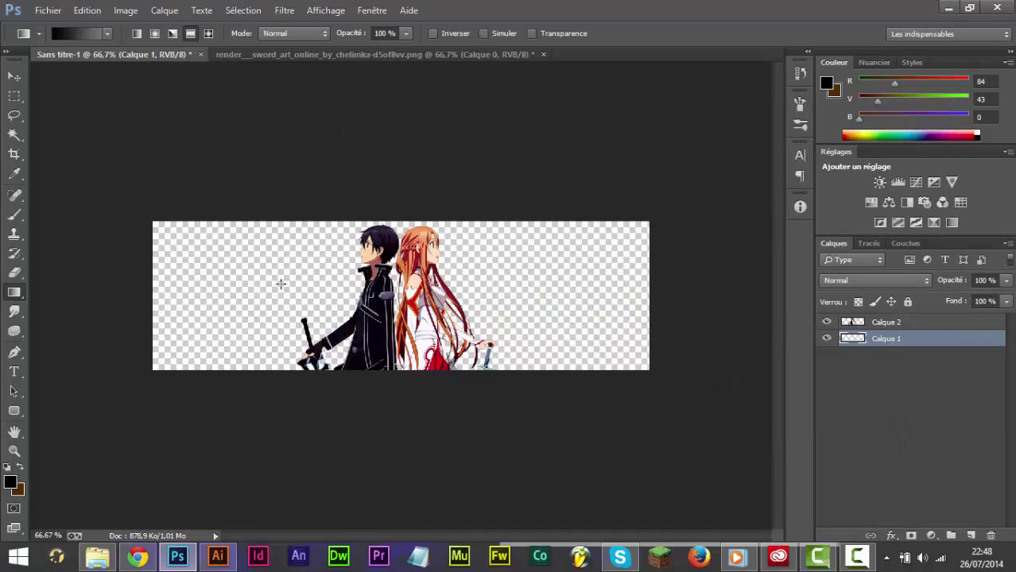
pyautogui.moveTo(396, 274); pyautogui.dragTo(401, 385)
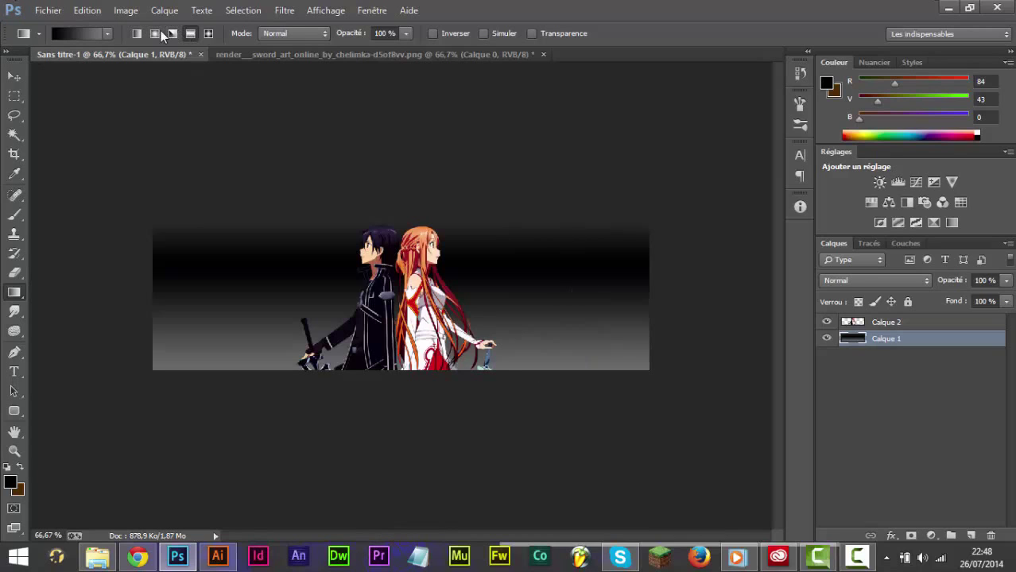
pyautogui.click(136, 34)
pyautogui.moveTo(377, 241); pyautogui.dragTo(381, 477)
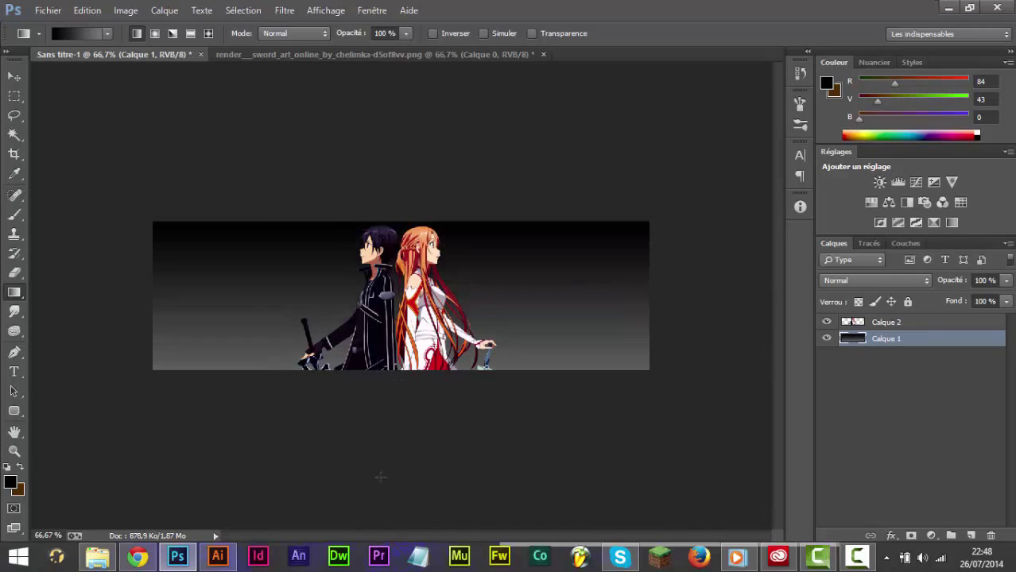
pyautogui.moveTo(434, 252); pyautogui.dragTo(436, 569)
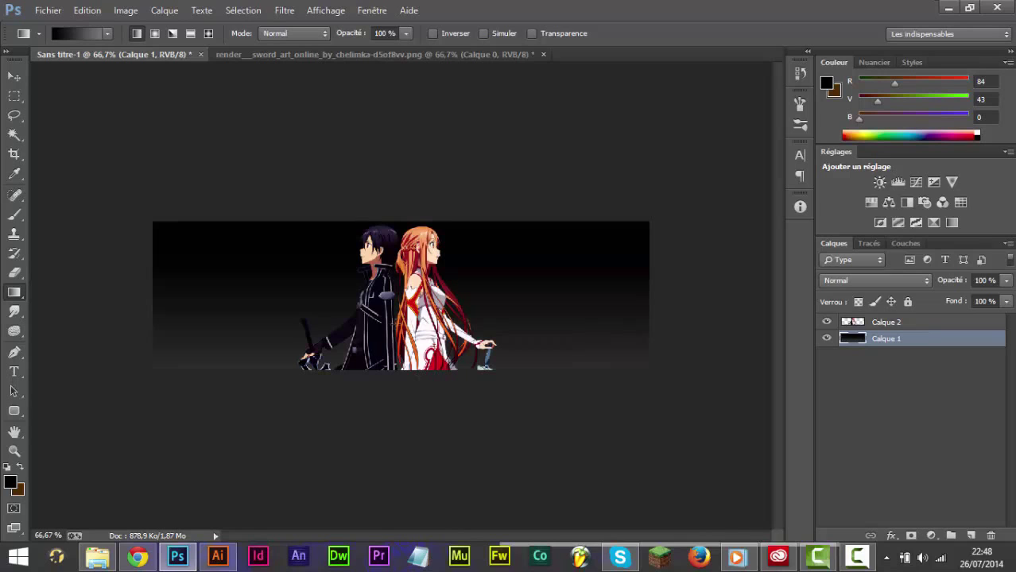
pyautogui.moveTo(355, 228); pyautogui.dragTo(355, 466)
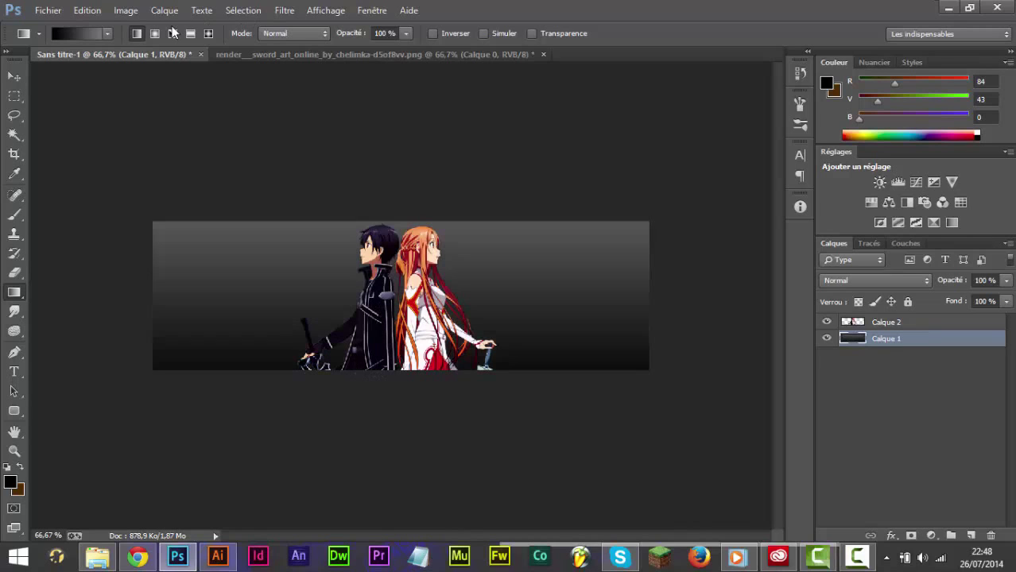
pyautogui.moveTo(380, 227); pyautogui.dragTo(371, 443)
pyautogui.moveTo(395, 236); pyautogui.dragTo(383, 484)
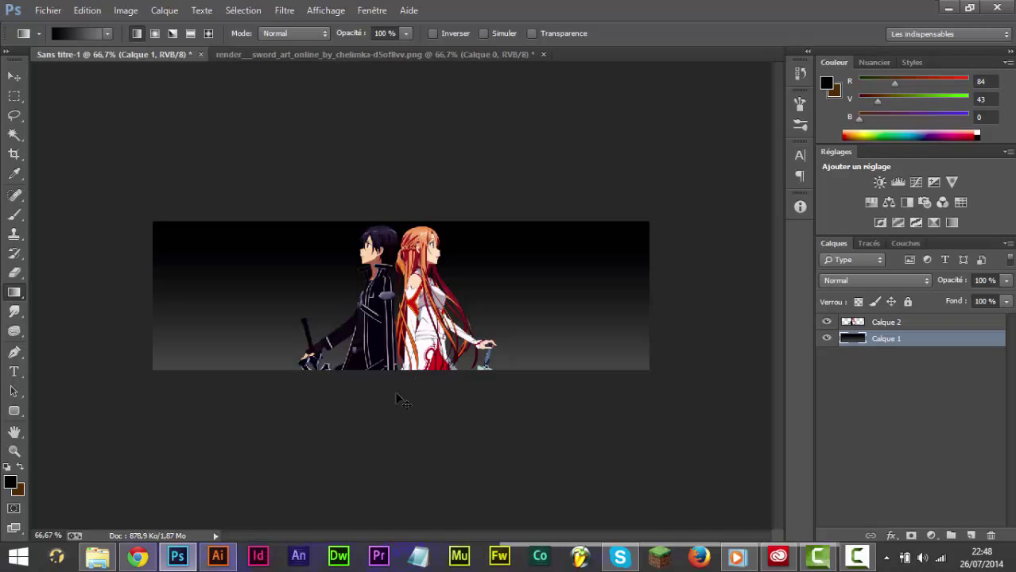
pyautogui.hotkey('ctrl', 'o')
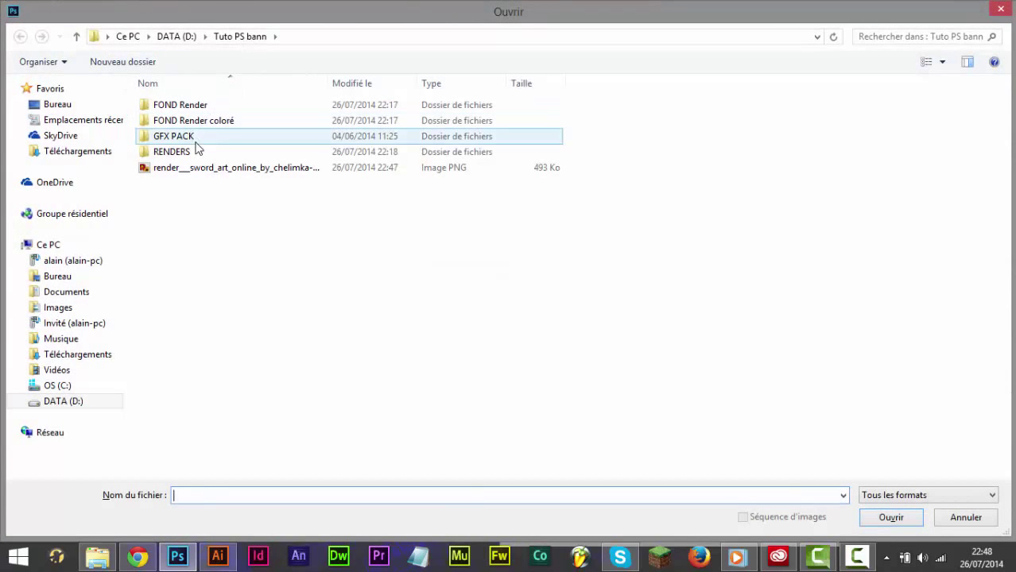
pyautogui.doubleClick(234, 107)
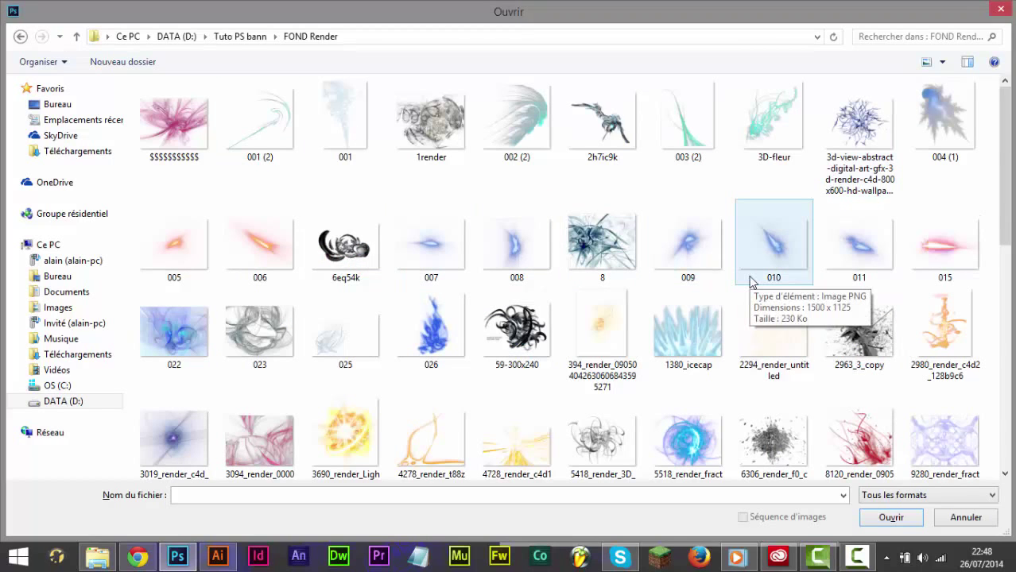
pyautogui.scroll(-3, 741, 287)
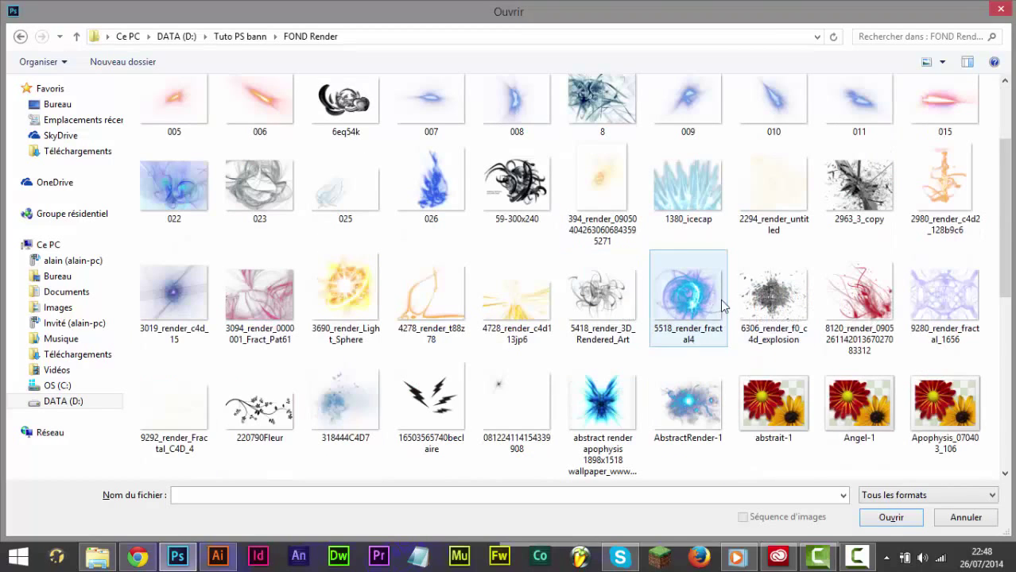
pyautogui.click(694, 306)
pyautogui.keyDown('ctrl'); pyautogui.click(881, 320); pyautogui.keyUp('ctrl')
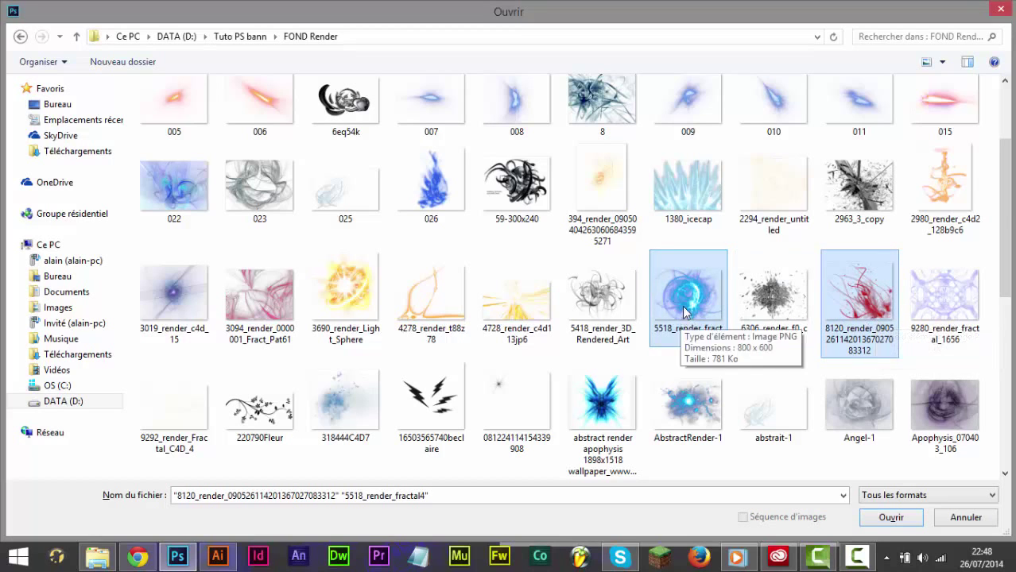
pyautogui.scroll(-8, 682, 305)
pyautogui.scroll(8, 688, 300)
pyautogui.scroll(-8, 688, 300)
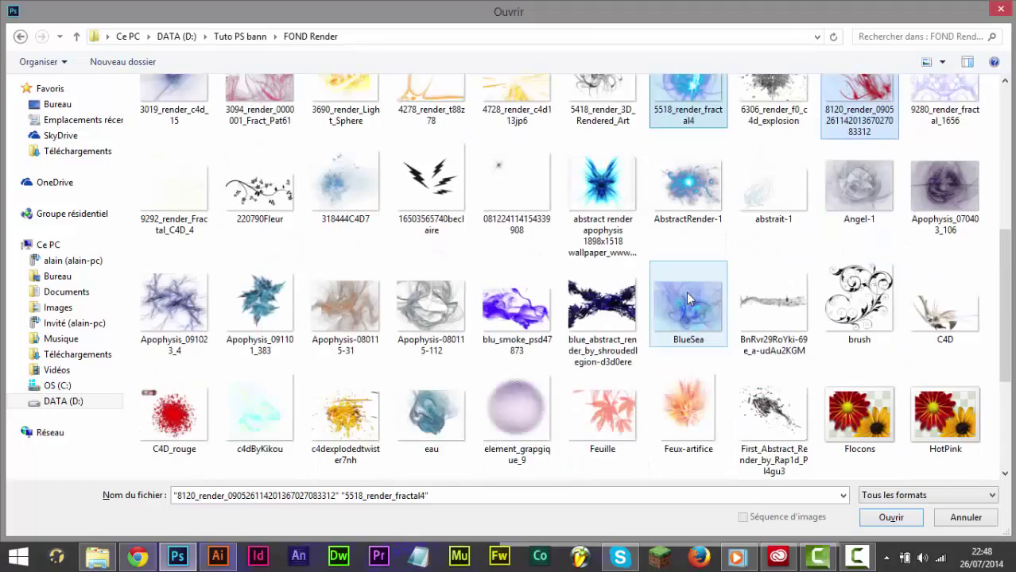
pyautogui.press('Return')
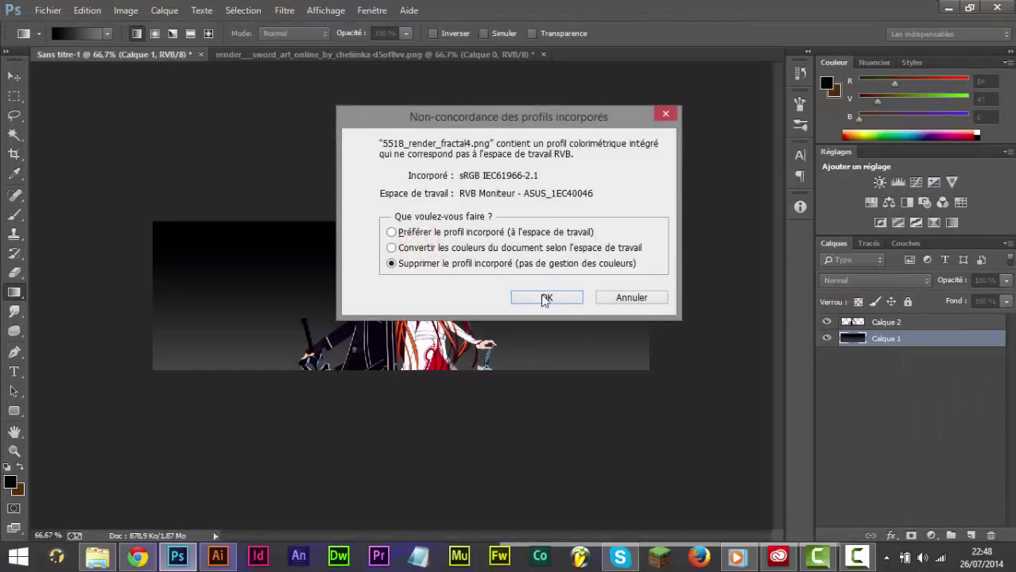
pyautogui.click(554, 298)
# Step: Open the TooLight_1 and Toubillon images from the FOND Render folder
pyautogui.hotkey('ctrl', 'o')
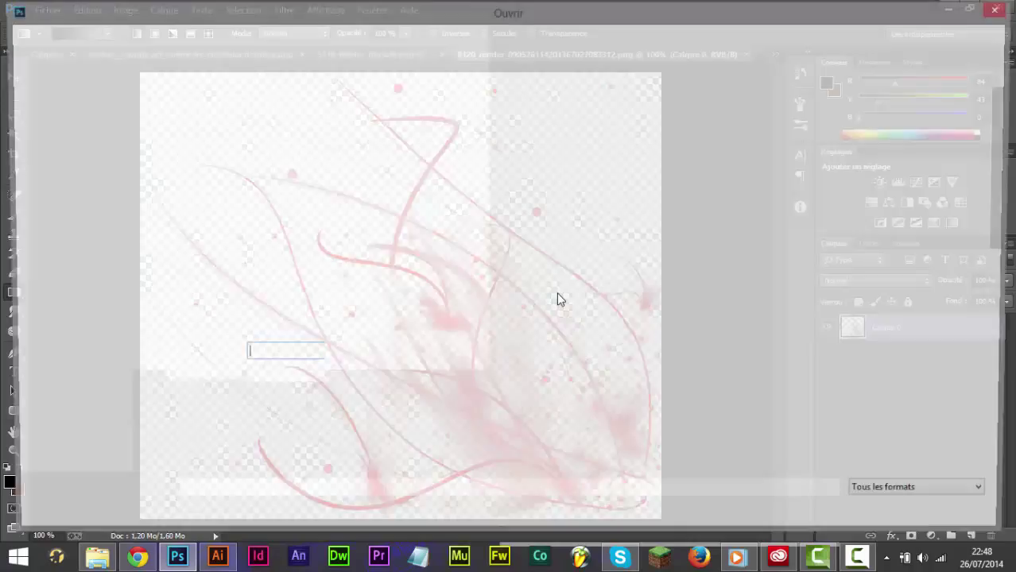
pyautogui.scroll(-6, 422, 301)
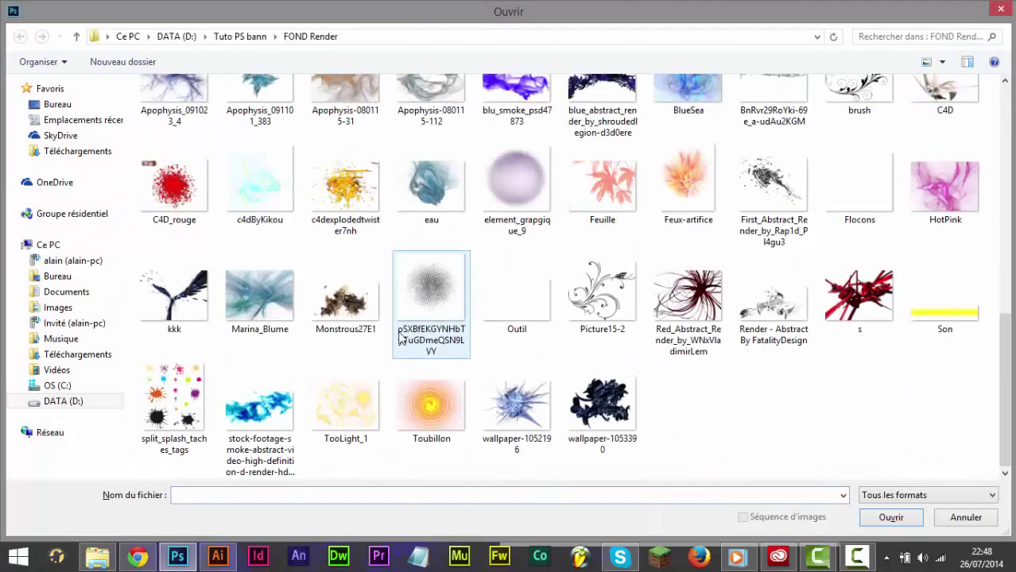
pyautogui.click(391, 403)
pyautogui.keyDown('ctrl'); pyautogui.click(375, 411); pyautogui.keyUp('ctrl')
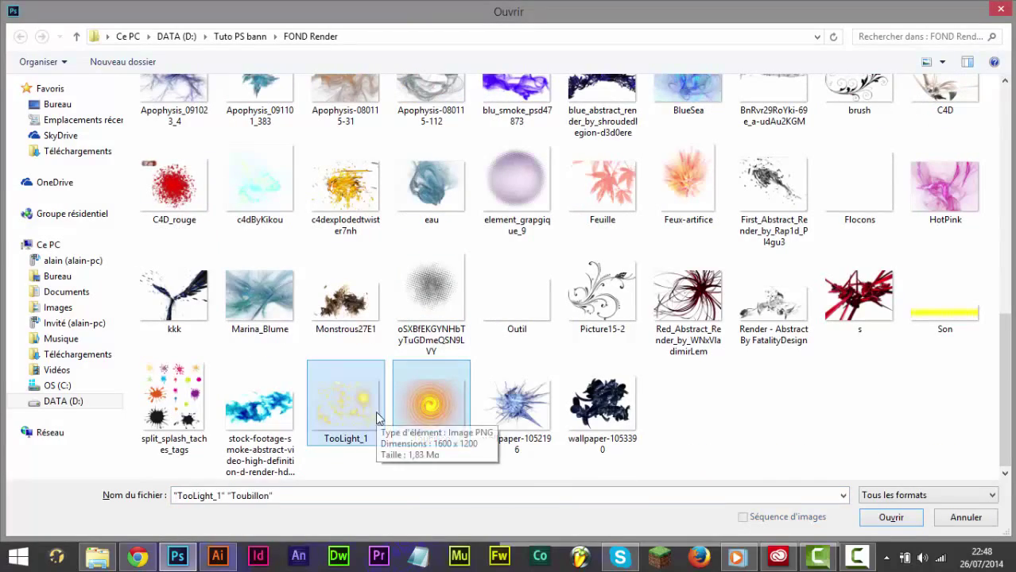
pyautogui.press('Return')
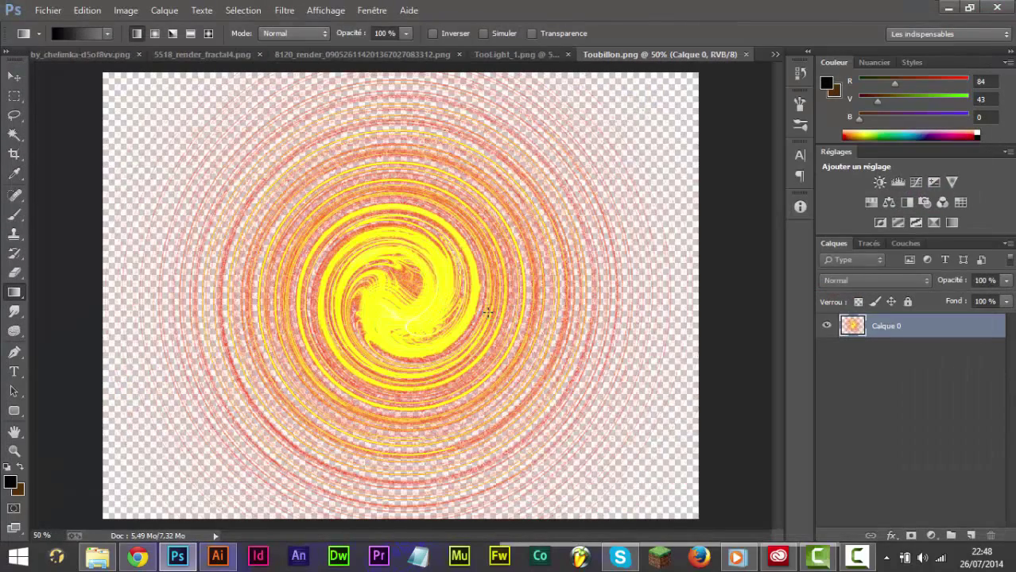
pyautogui.press('v')
pyautogui.click(211, 57)
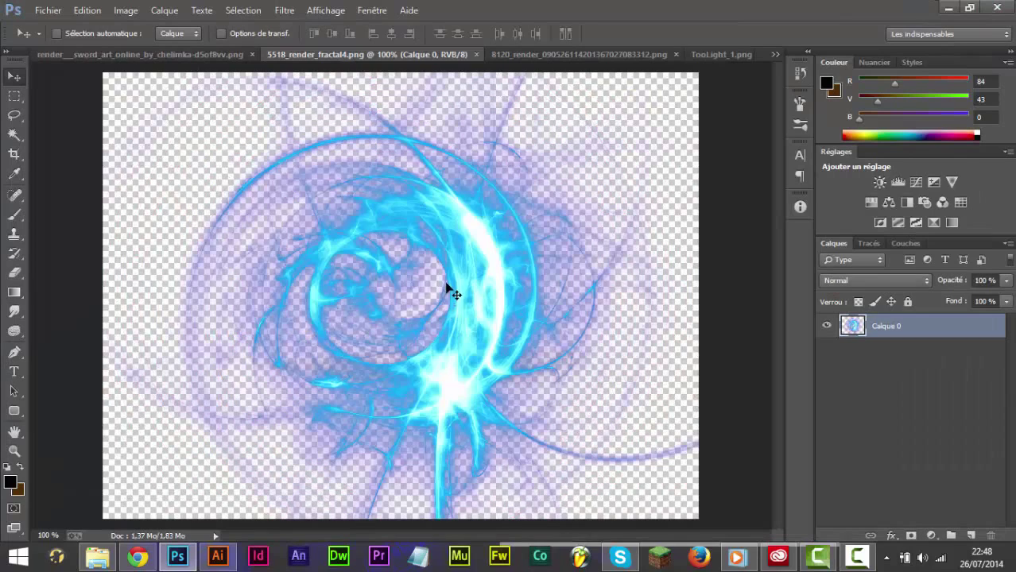
pyautogui.moveTo(449, 288); pyautogui.dragTo(627, 320)
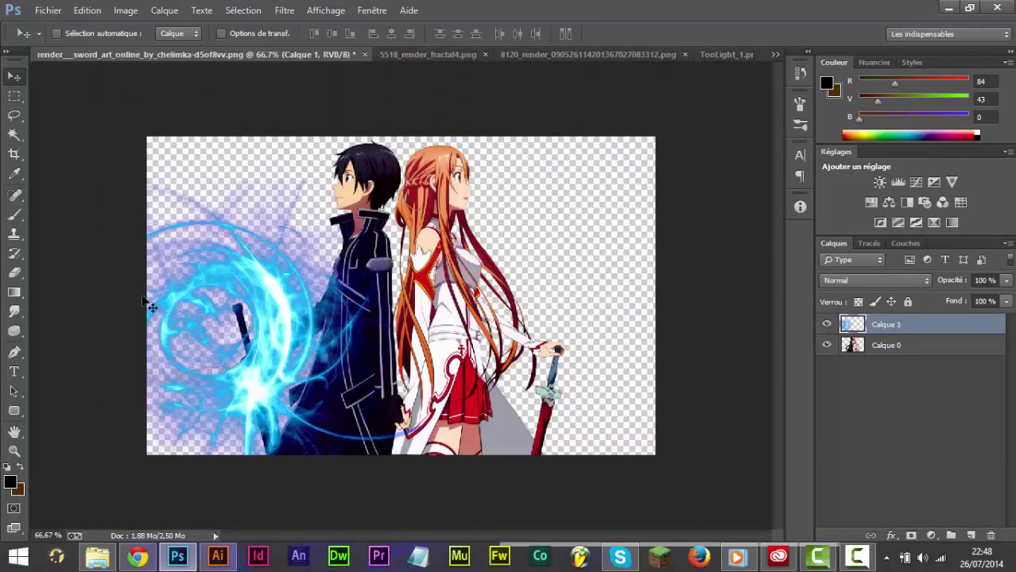
pyautogui.moveTo(251, 271); pyautogui.dragTo(434, 287)
# Step: Close the couple render document and move the blue fractal into the banner's left part, layered behind the couple
pyautogui.click(363, 54)
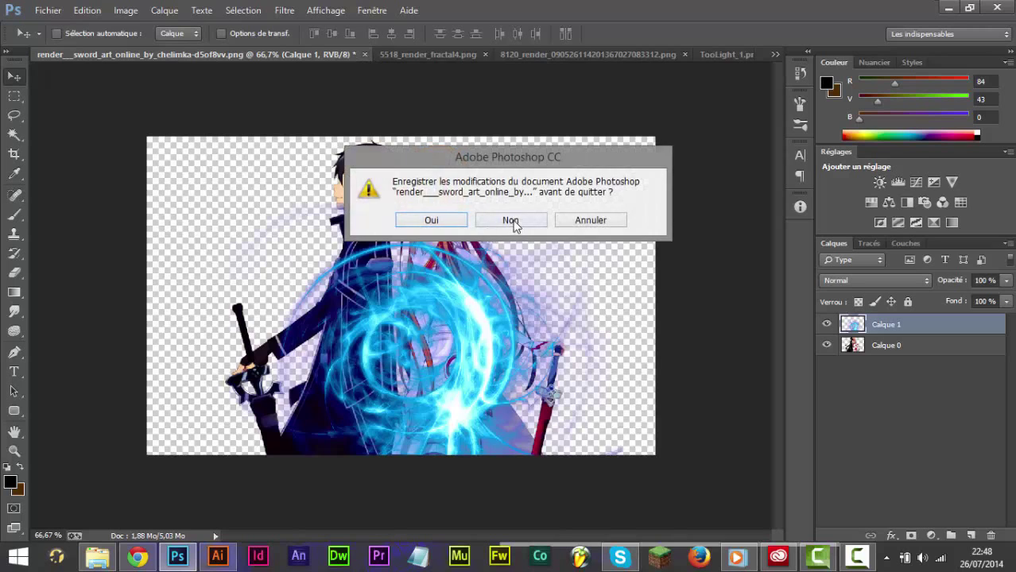
pyautogui.click(447, 220)
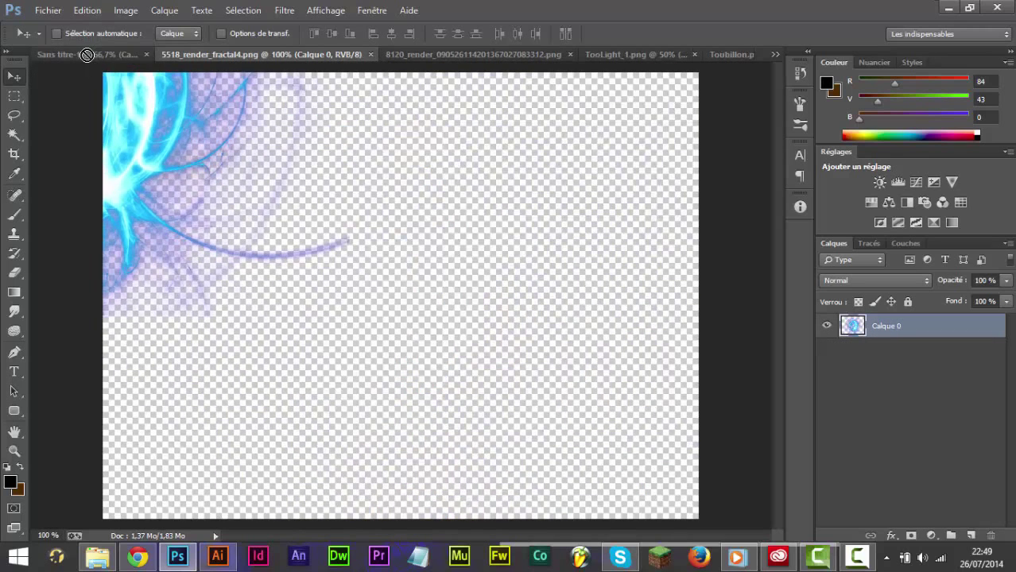
pyautogui.click(88, 55)
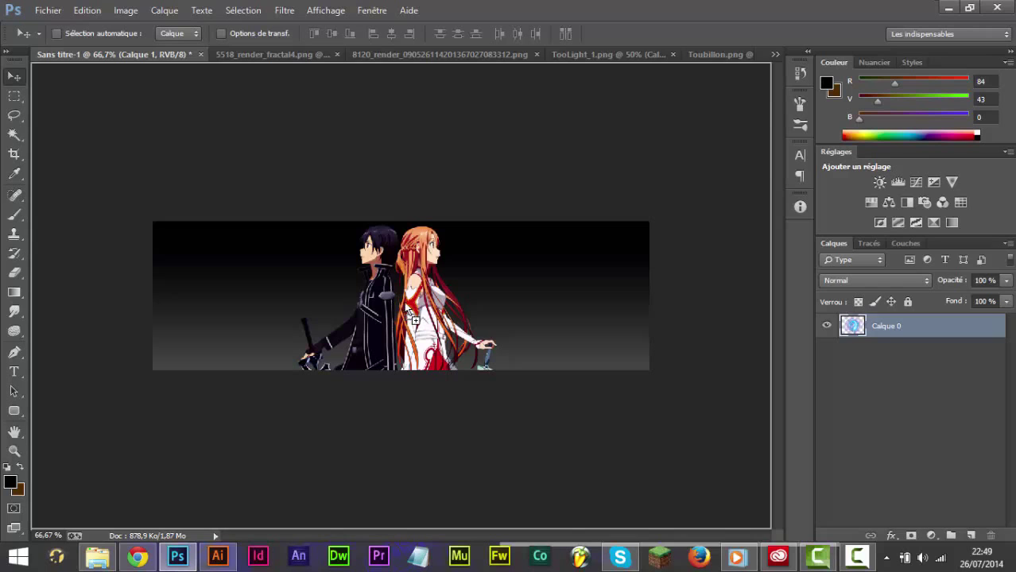
pyautogui.hotkey('ctrl', 'v')
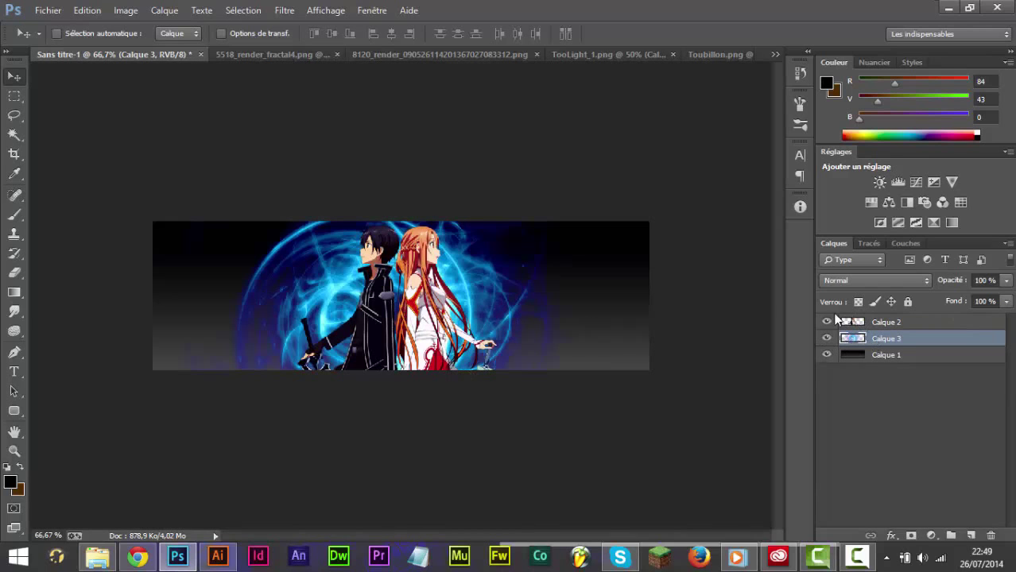
pyautogui.moveTo(370, 284); pyautogui.dragTo(155, 277)
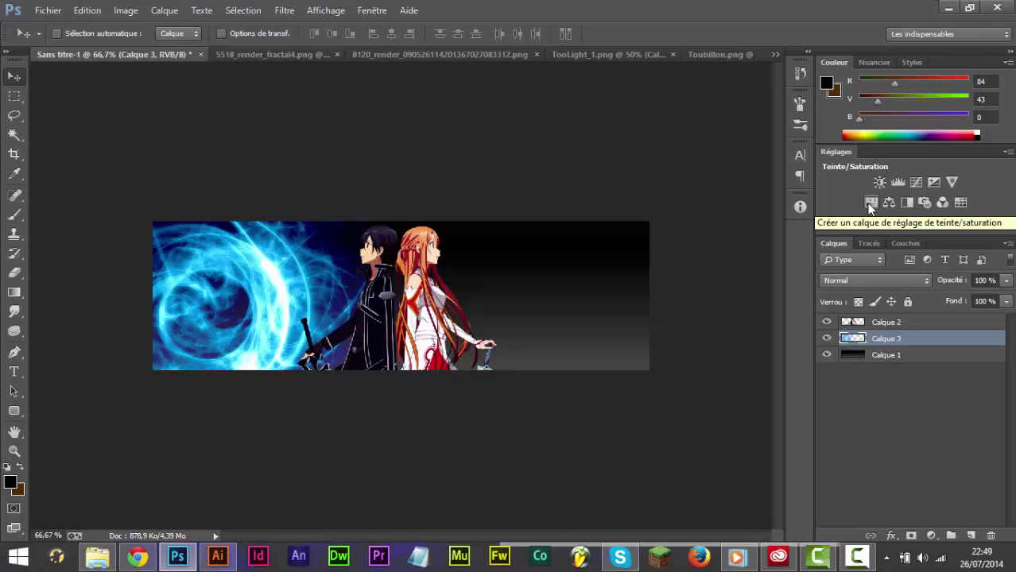
# Step: Add a Hue/Saturation adjustment layer above the fractal layer Calque 3 with saturation -100 and lightness -100
pyautogui.click(869, 204)
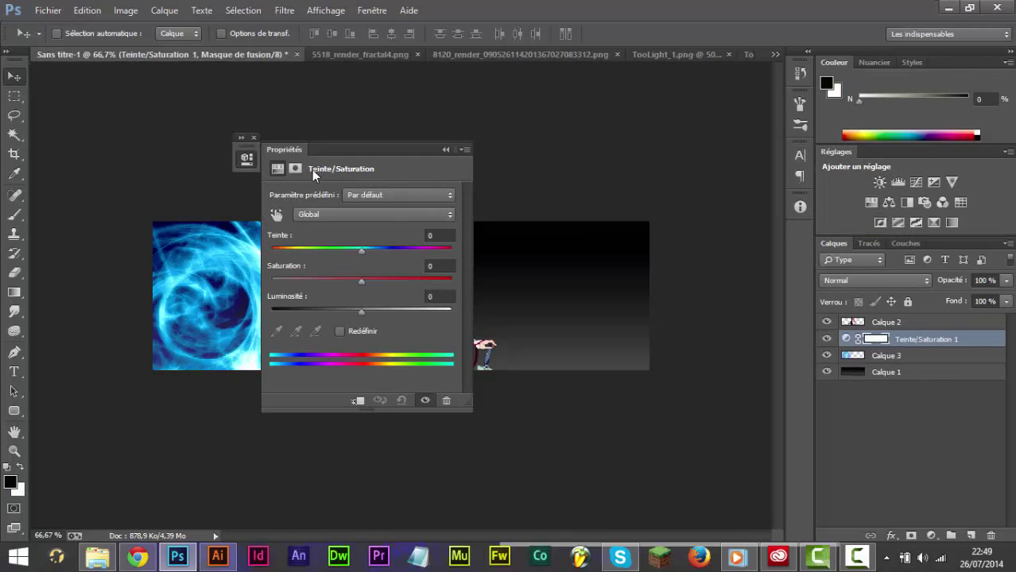
pyautogui.moveTo(320, 151); pyautogui.dragTo(617, 121)
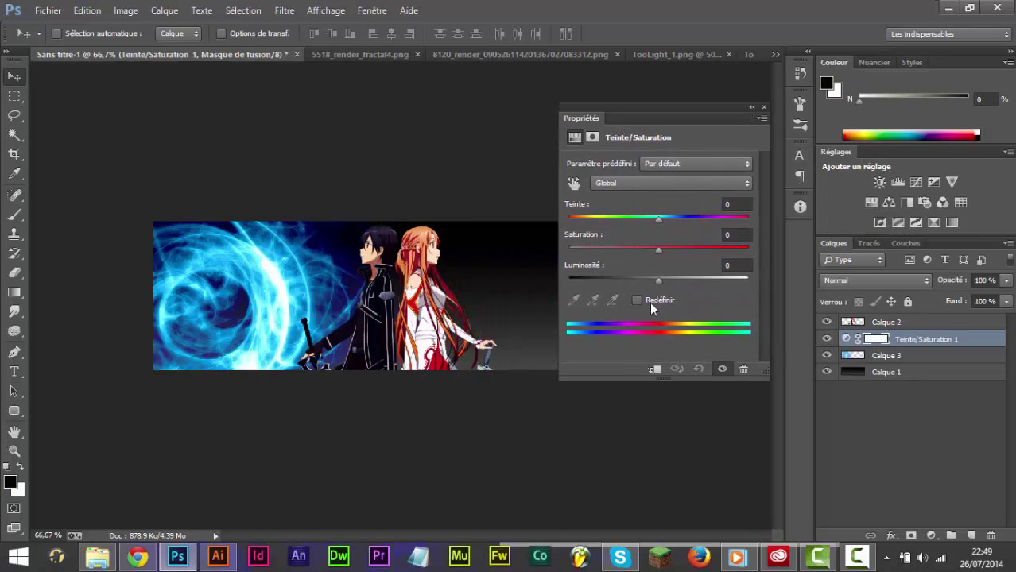
pyautogui.moveTo(642, 274)
pyautogui.mouseDown()
pyautogui.moveTo(617, 276)
pyautogui.moveTo(690, 270)
pyautogui.moveTo(637, 265)
pyautogui.moveTo(671, 266)
pyautogui.moveTo(659, 269)
pyautogui.mouseUp()
pyautogui.moveTo(653, 251); pyautogui.dragTo(546, 249)
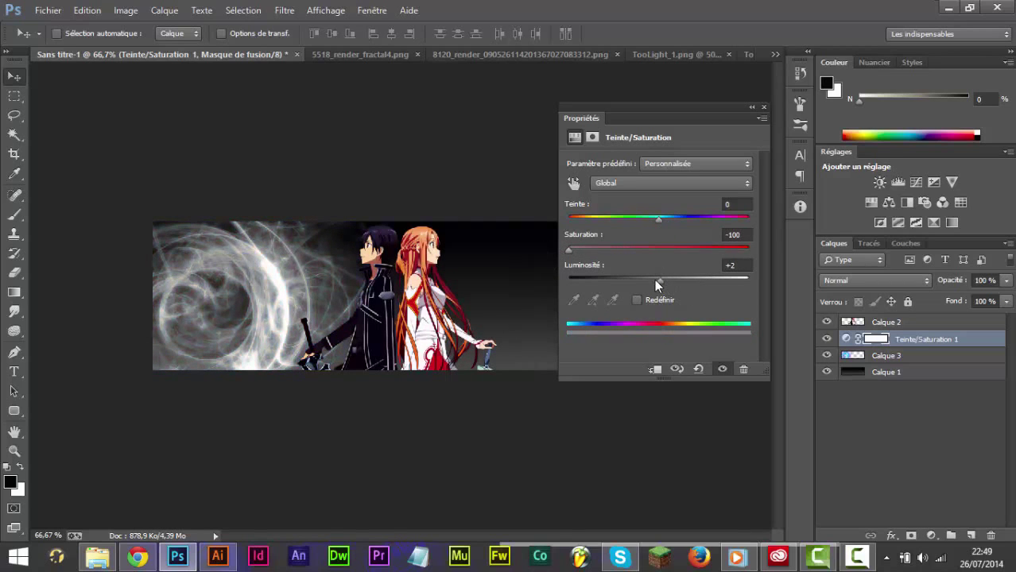
pyautogui.moveTo(656, 281); pyautogui.dragTo(563, 262)
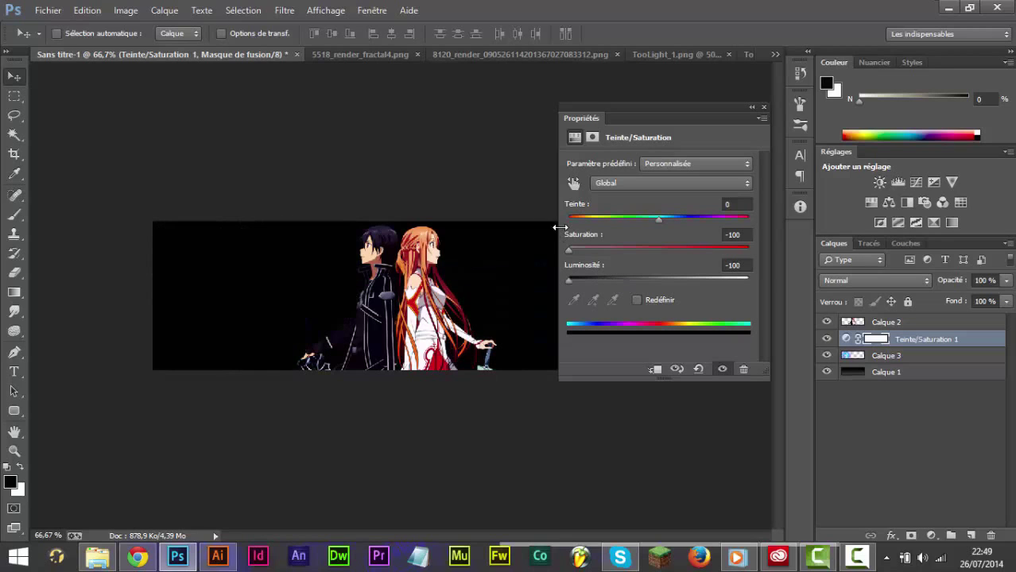
pyautogui.moveTo(640, 246)
pyautogui.mouseDown()
pyautogui.moveTo(669, 249)
pyautogui.moveTo(652, 250)
pyautogui.mouseUp()
pyautogui.click(749, 109)
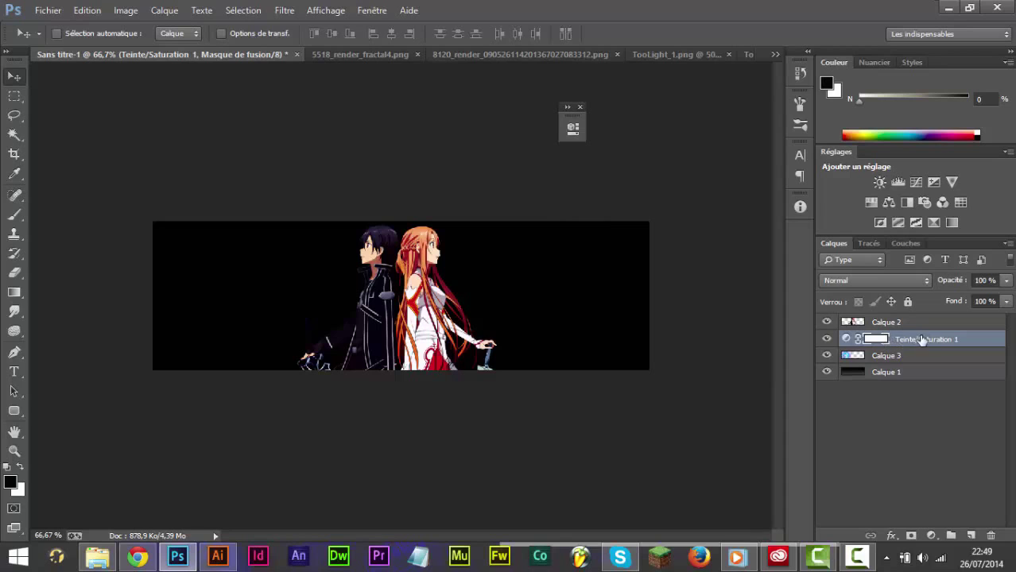
# Step: Merge the Teinte/Saturation 1 adjustment layer into the fractal layer Calque 3, keeping the fractal at its current position
pyautogui.click(875, 356)
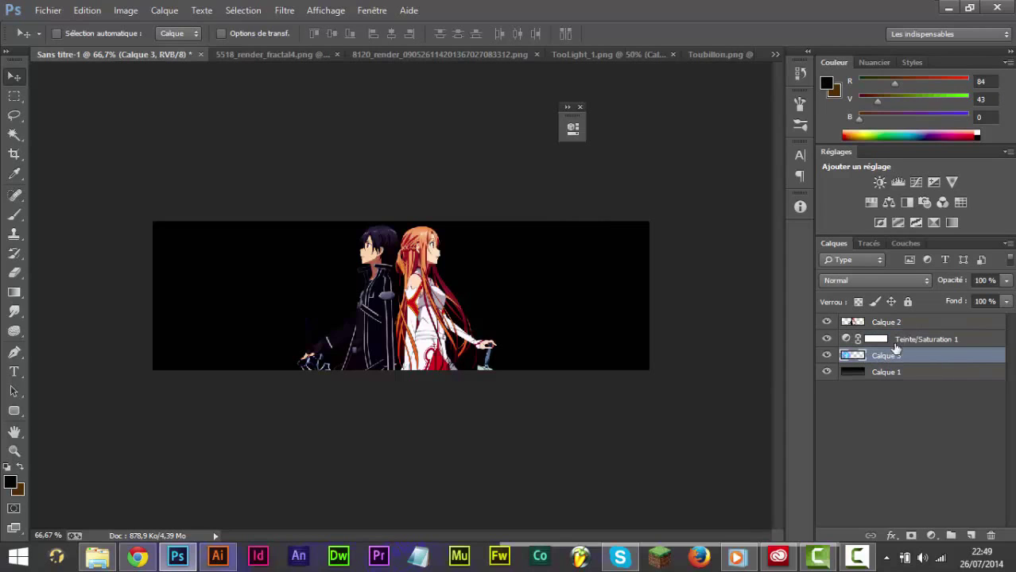
pyautogui.click(893, 340)
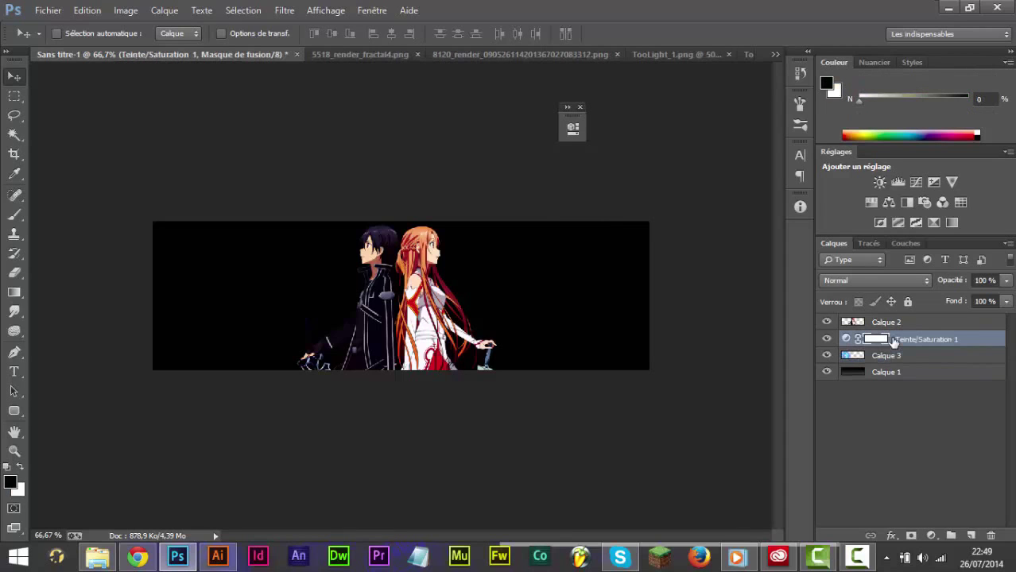
pyautogui.hotkey('ctrl', 'e')
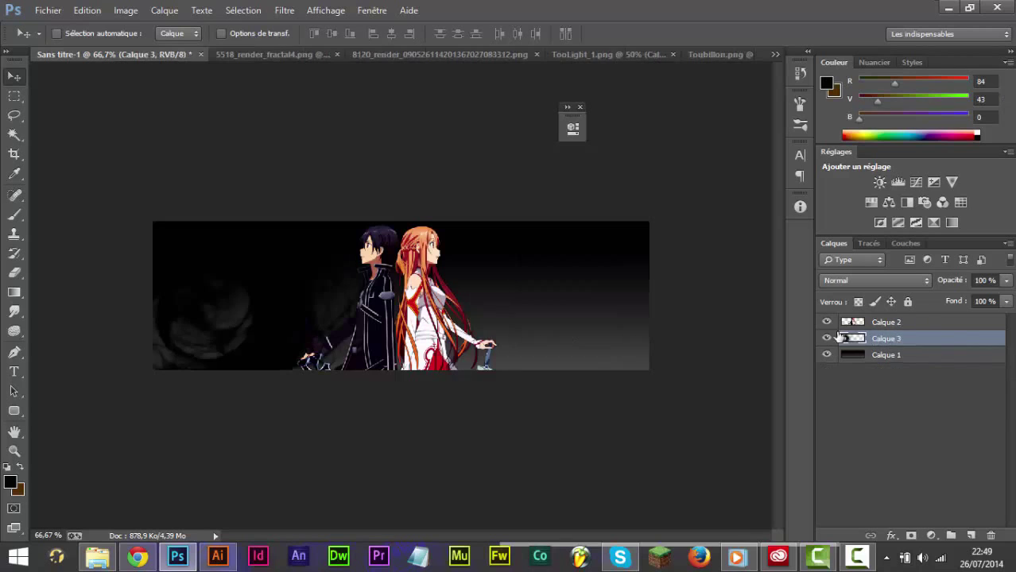
pyautogui.moveTo(155, 304)
pyautogui.mouseDown()
pyautogui.moveTo(251, 372)
pyautogui.moveTo(196, 313)
pyautogui.moveTo(226, 317)
pyautogui.moveTo(174, 306)
pyautogui.mouseUp()
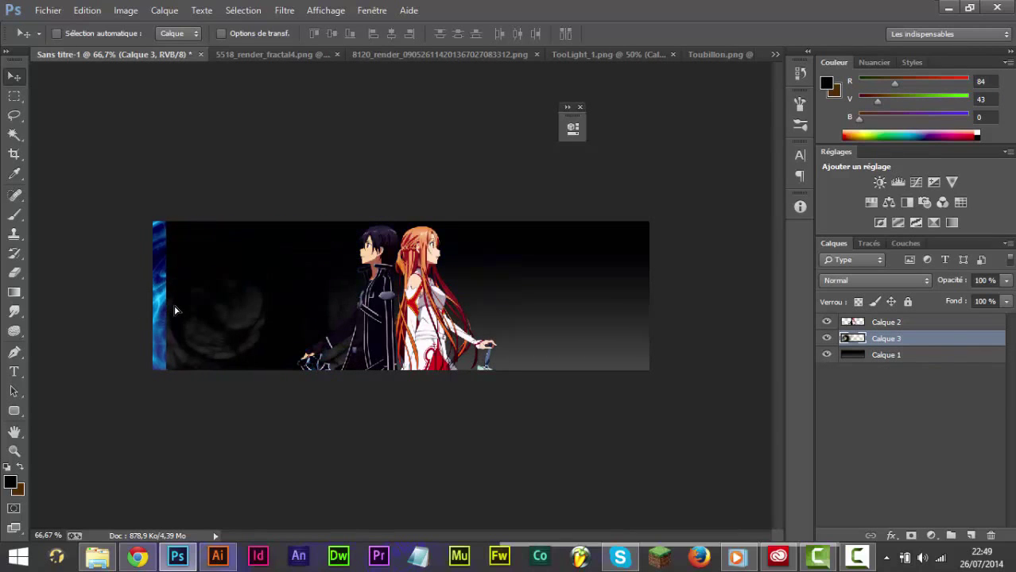
pyautogui.hotkey('ctrl', 'z')
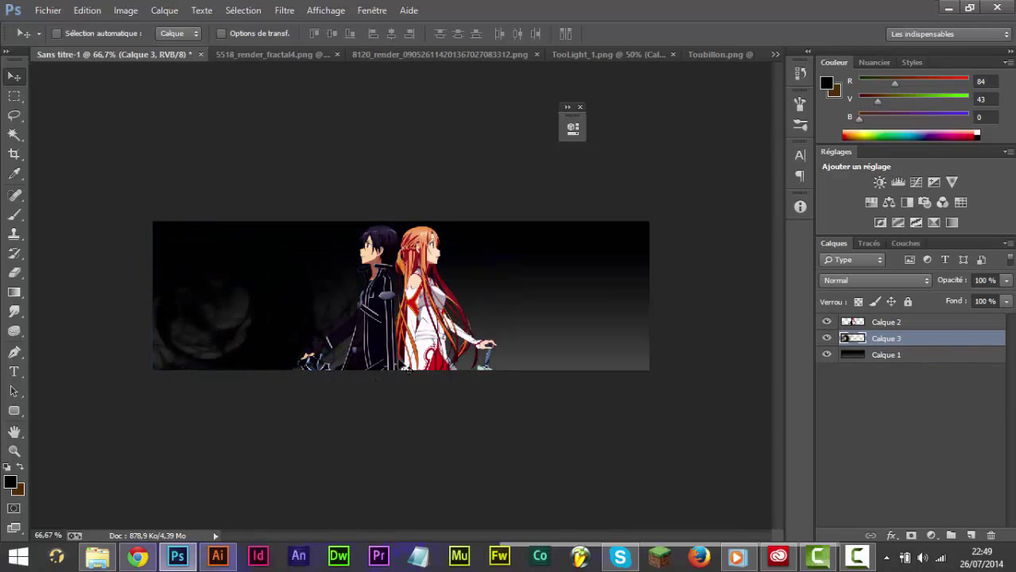
# Step: Give Calque 3 a black colour overlay and move the fractal behind the couple at the banner's centre
pyautogui.doubleClick(908, 340)
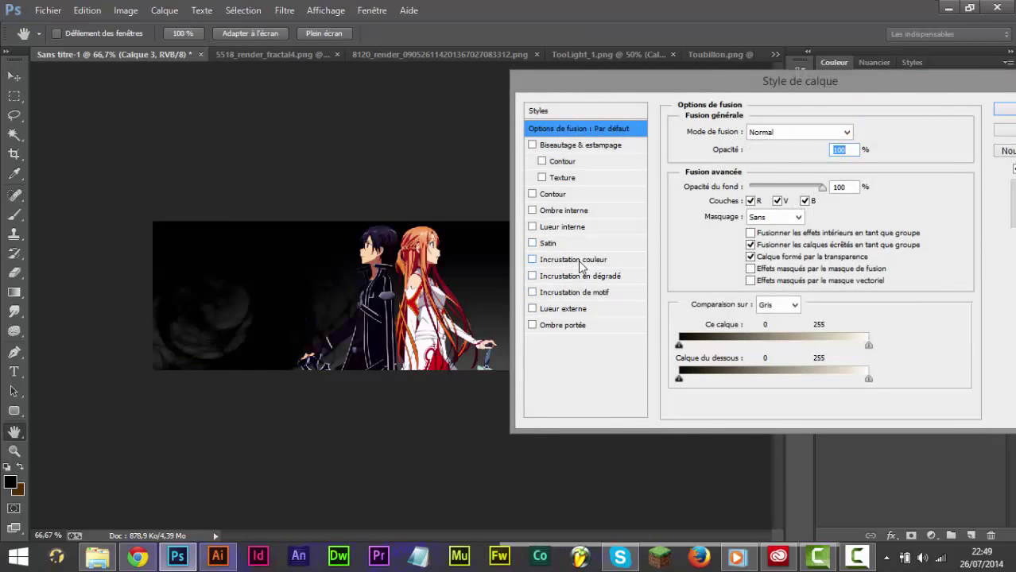
pyautogui.click(578, 260)
pyautogui.click(872, 135)
pyautogui.moveTo(445, 298); pyautogui.dragTo(82, 449)
pyautogui.press('Return')
pyautogui.press('Return')
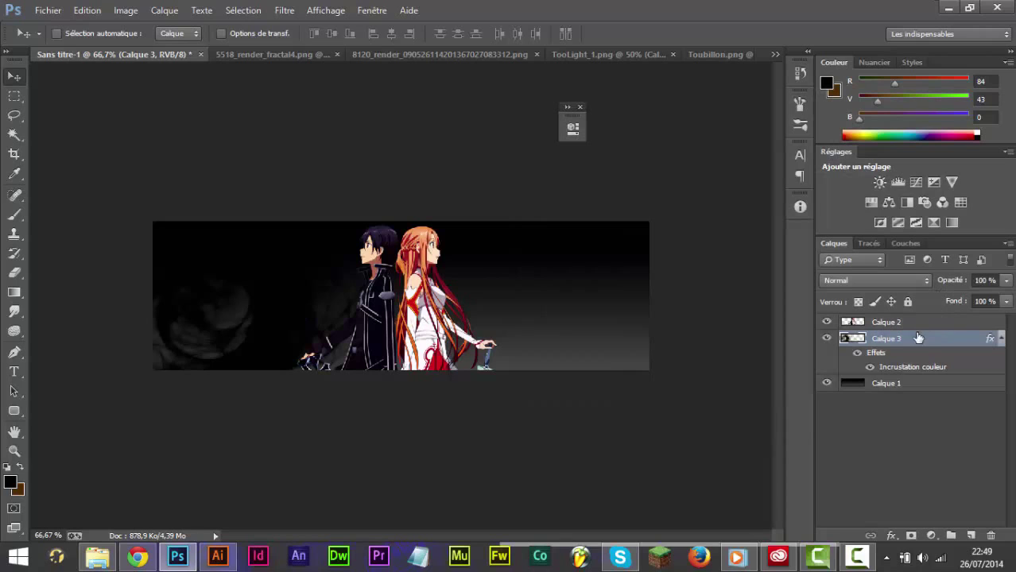
pyautogui.click(1003, 337)
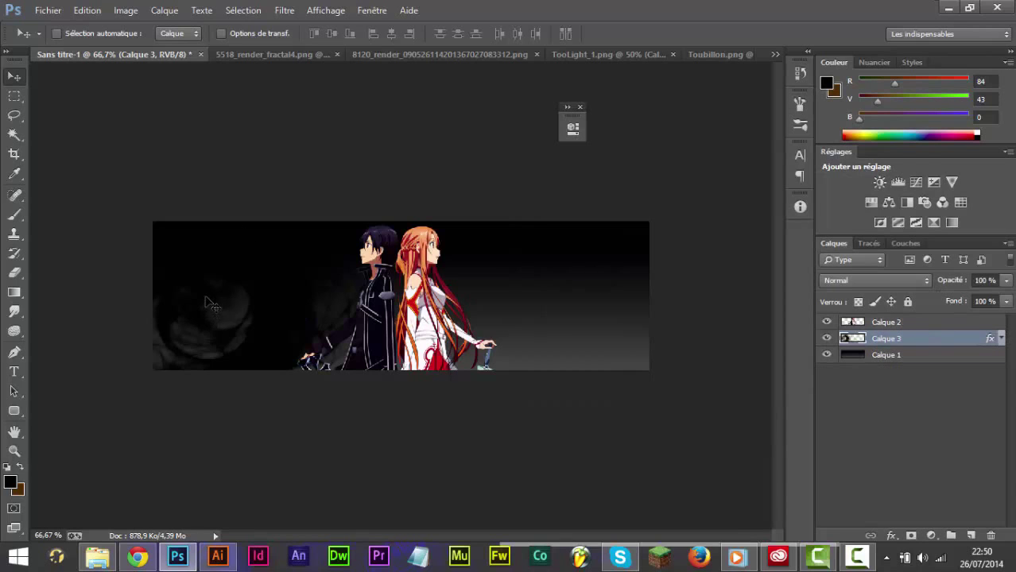
pyautogui.moveTo(206, 302); pyautogui.dragTo(375, 285)
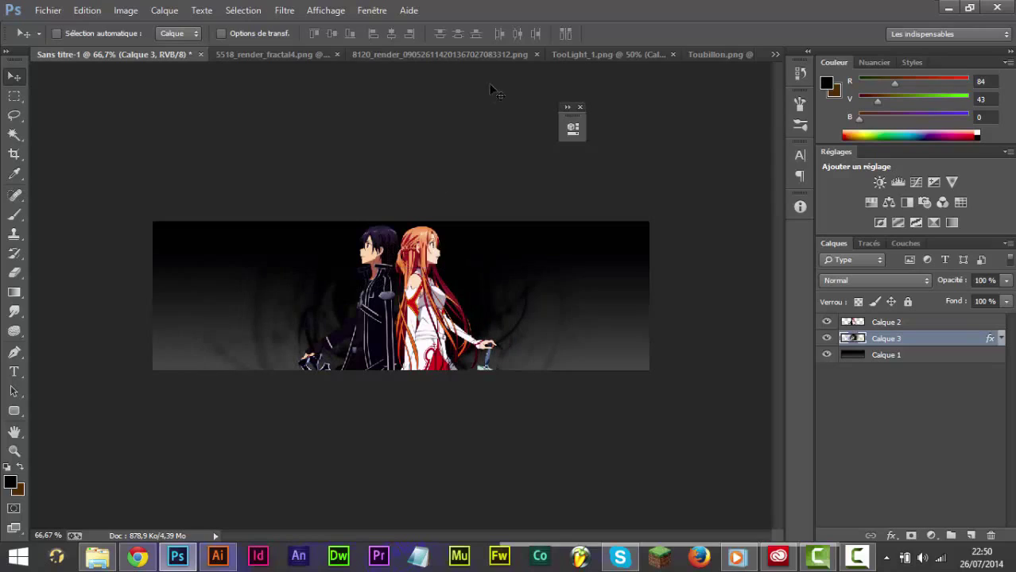
# Step: Copy the yellow and red spiral from Toubillon.png into the banner, layered between the couple and the fractal
pyautogui.click(723, 53)
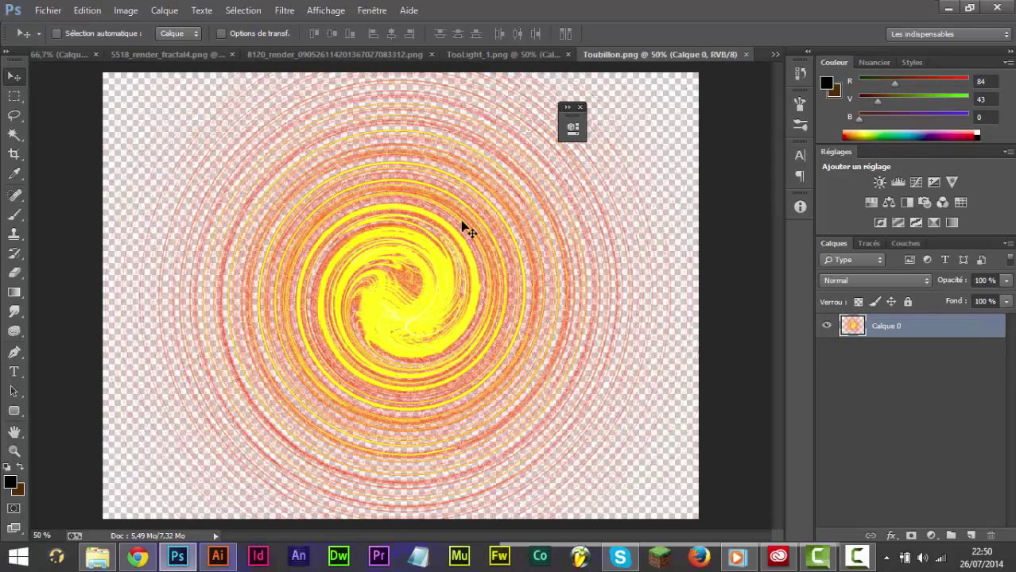
pyautogui.moveTo(466, 228); pyautogui.dragTo(414, 302)
pyautogui.moveTo(308, 264); pyautogui.dragTo(469, 245)
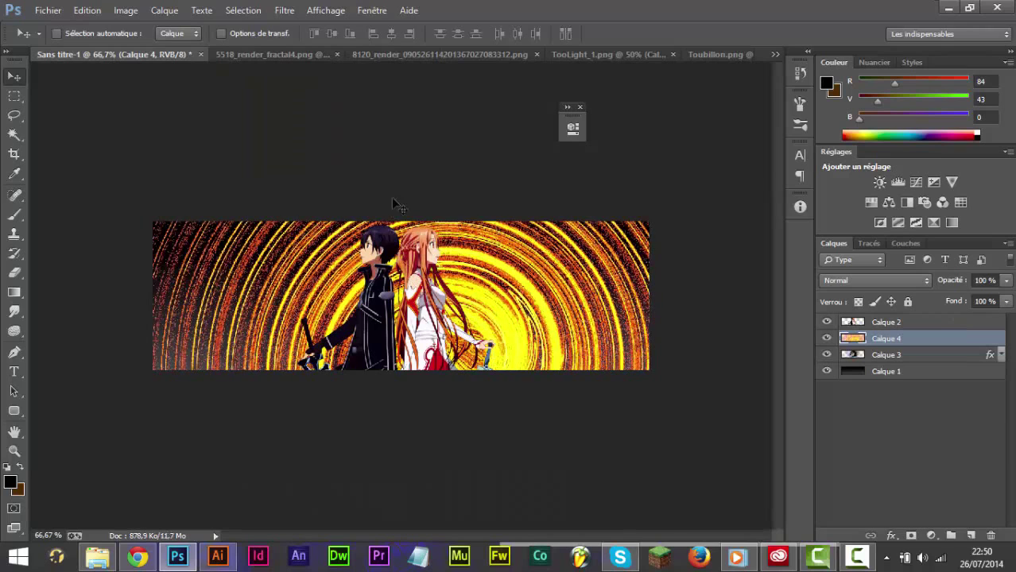
# Step: Scale down the spiral layer Calque 4 so its rings fit inside the banner's width and centre it behind the couple
pyautogui.hotkey('ctrl', 't')
pyautogui.hotkey('ctrl', '0')
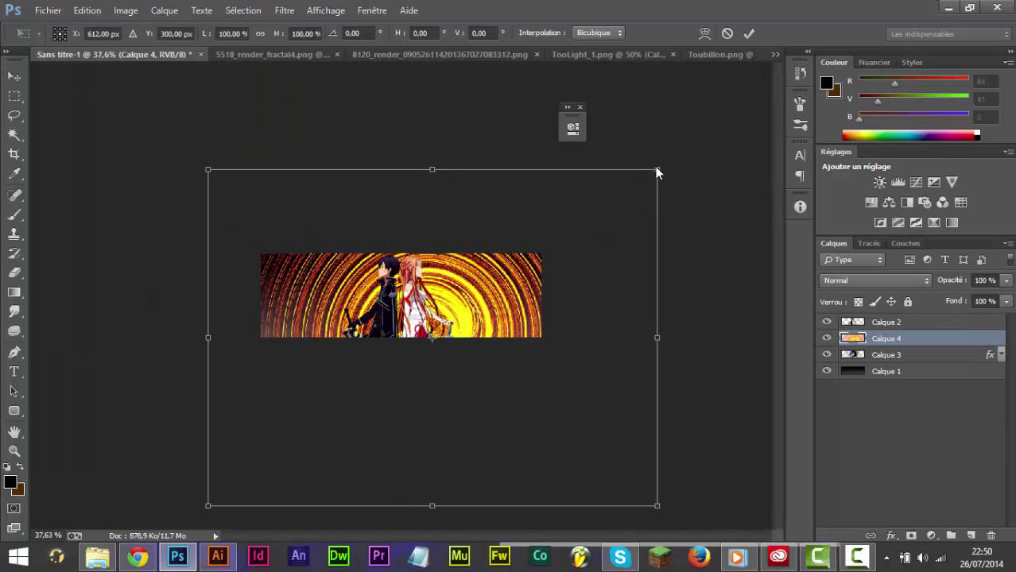
pyautogui.scroll(8, 411, 232)
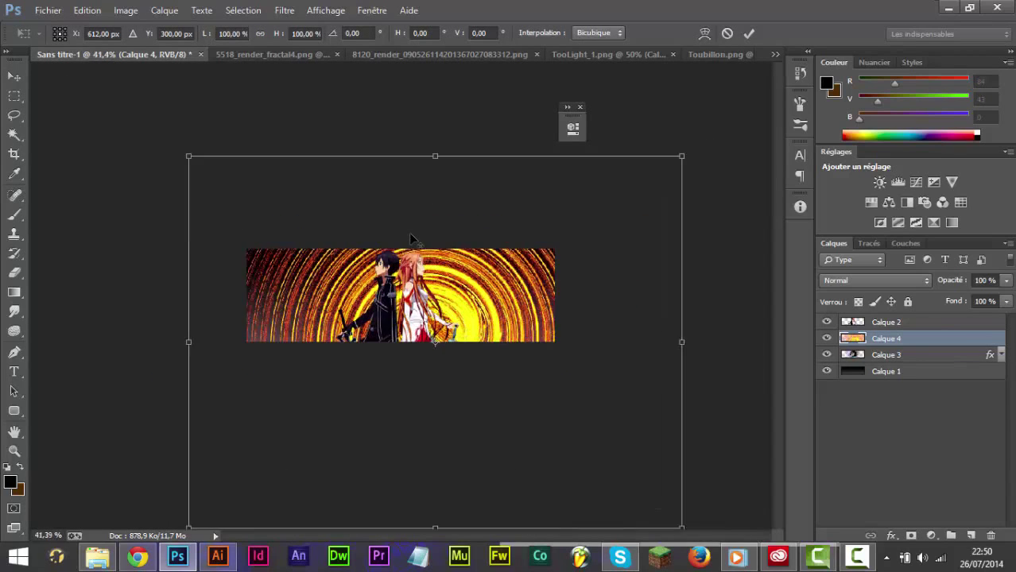
pyautogui.scroll(-9, 387, 259)
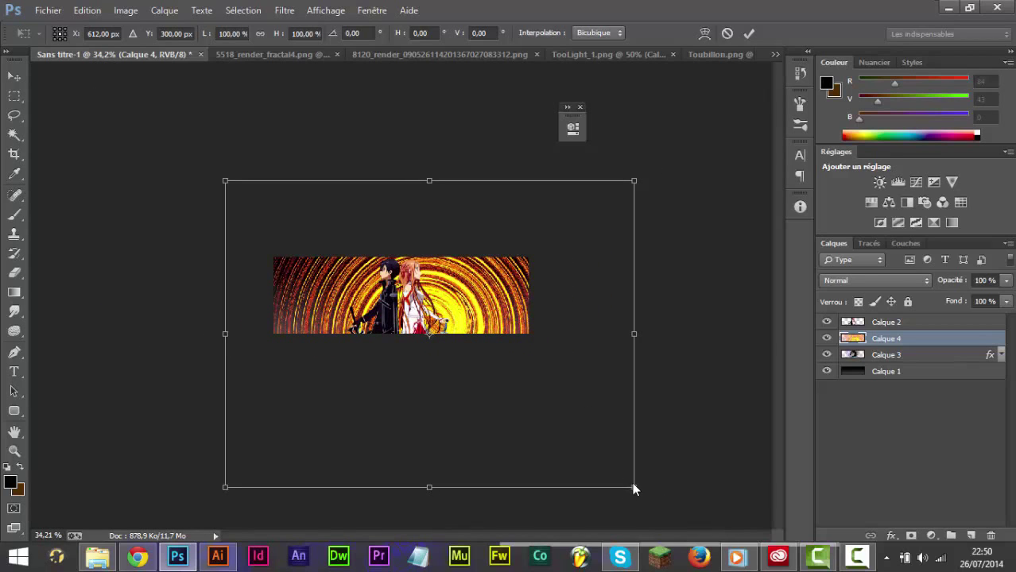
pyautogui.moveTo(635, 486); pyautogui.dragTo(422, 319)
pyautogui.moveTo(333, 250); pyautogui.dragTo(395, 299)
pyautogui.press('Return')
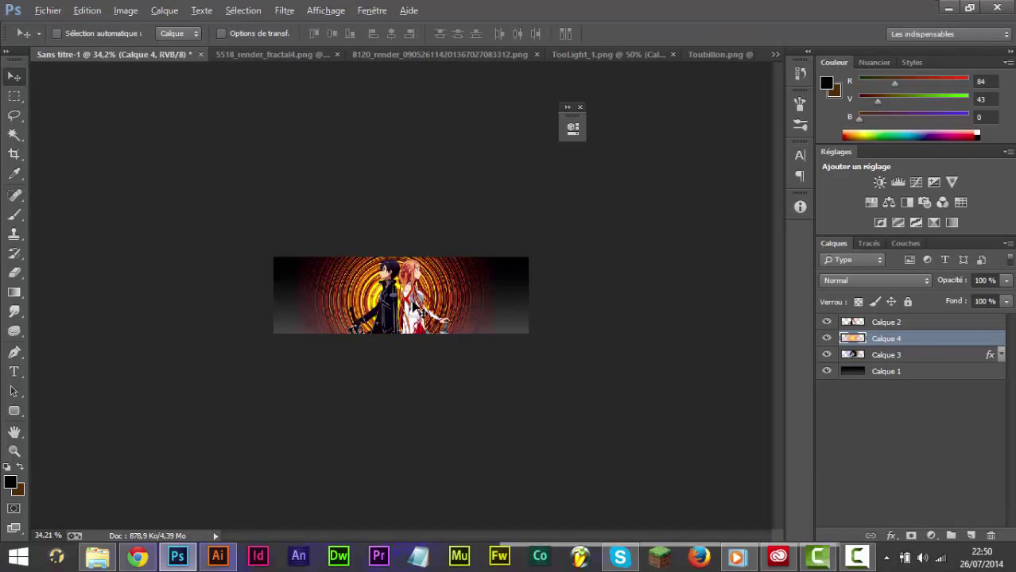
# Step: Add a layer mask to Calque 4 and set the Gradient tool to the black-to-white preset
pyautogui.scroll(6, 415, 306)
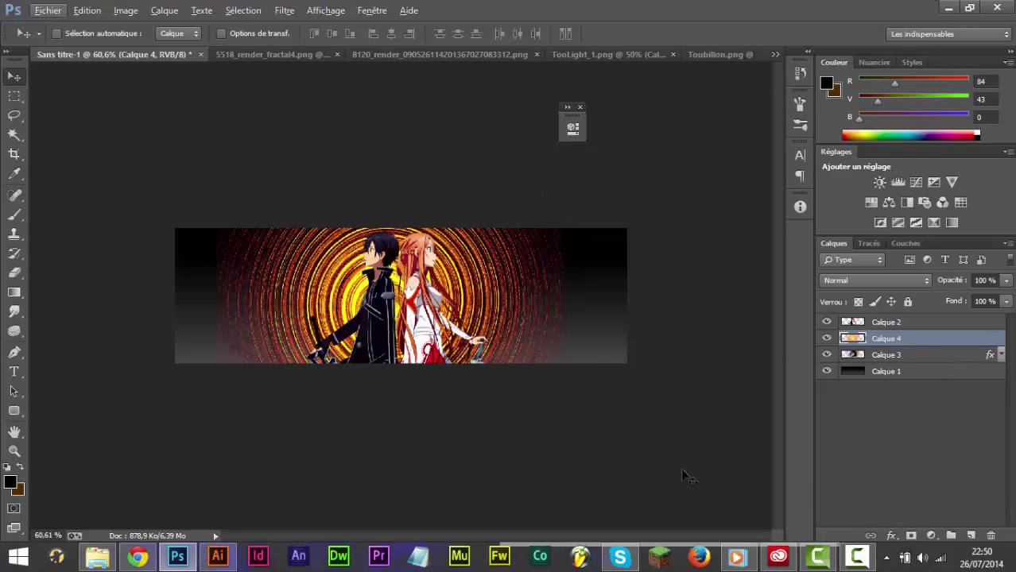
pyautogui.click(912, 536)
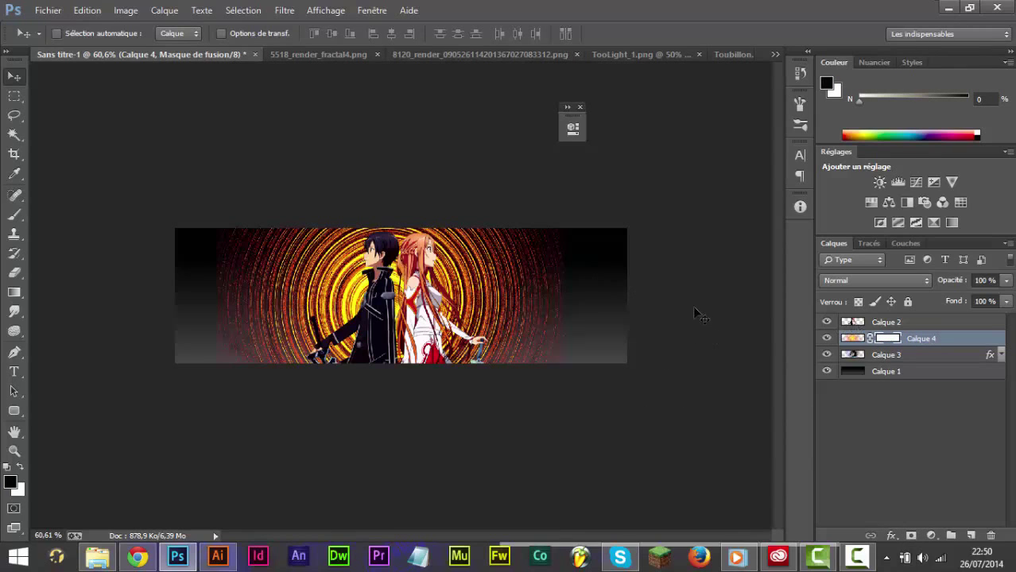
pyautogui.click(14, 293)
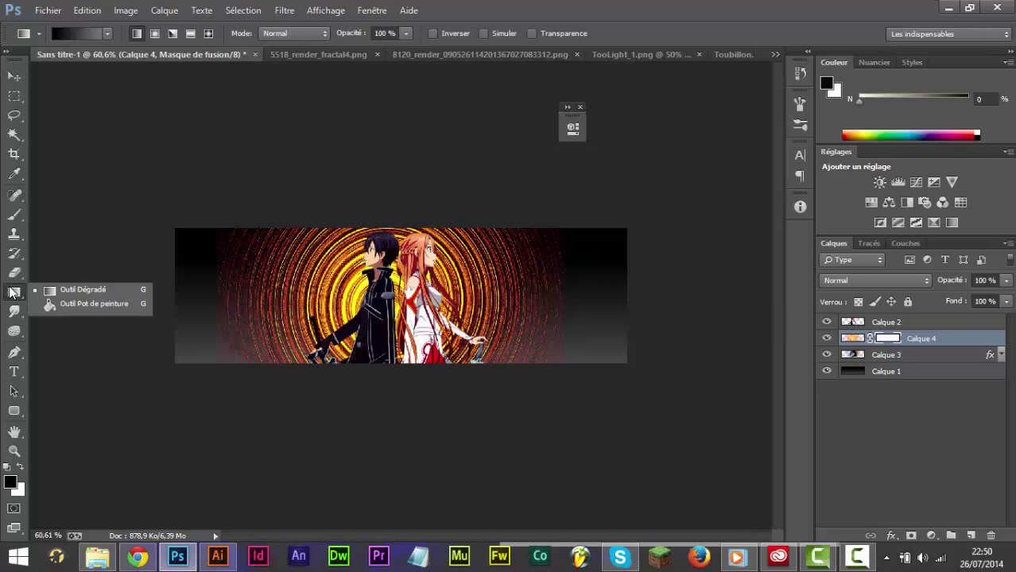
pyautogui.click(100, 33)
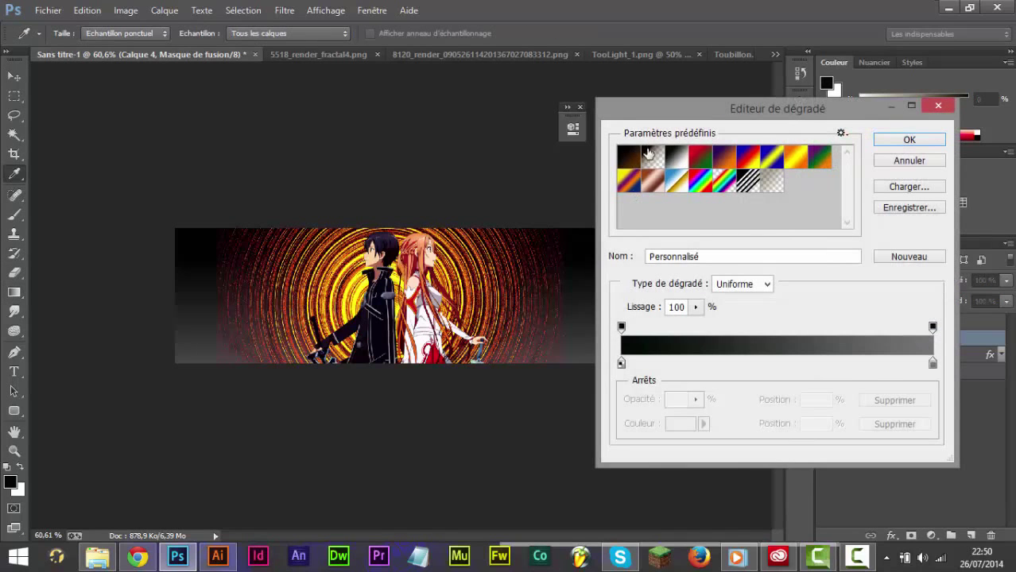
pyautogui.click(682, 158)
pyautogui.click(909, 140)
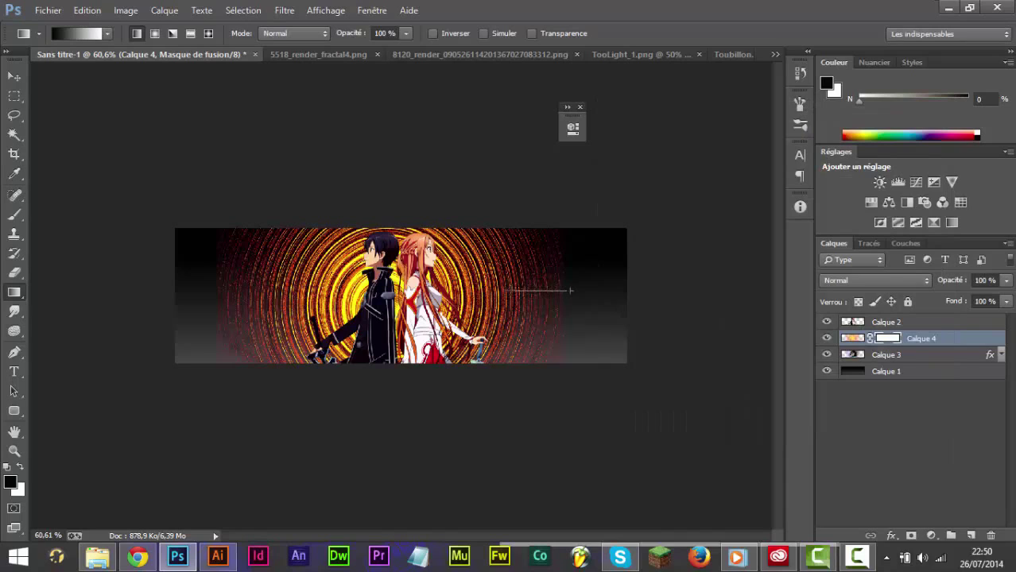
# Step: Fade out the spiral's right edge with short linear gradients on Calque 4's mask, and apply the mask to the layer
pyautogui.hotkey('shift', 'g')
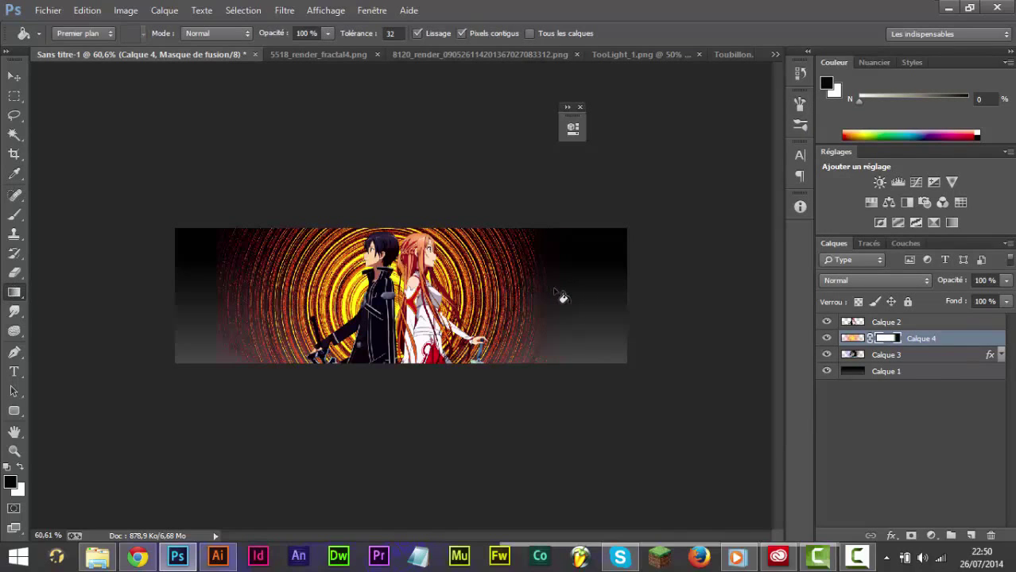
pyautogui.hotkey('shift', 'g')
pyautogui.moveTo(557, 288); pyautogui.dragTo(556, 289)
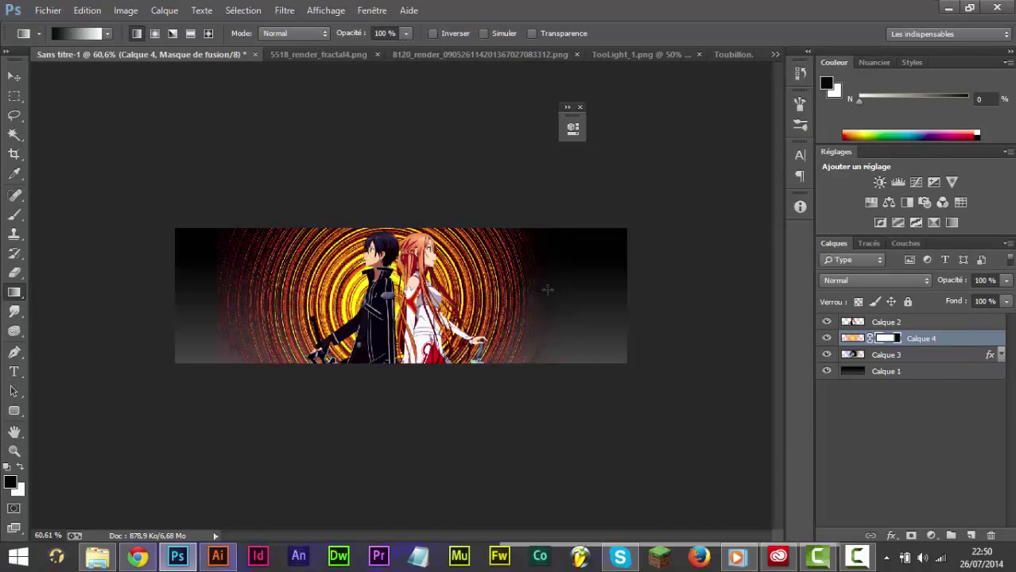
pyautogui.moveTo(472, 283); pyautogui.dragTo(473, 283)
pyautogui.rightClick(888, 339)
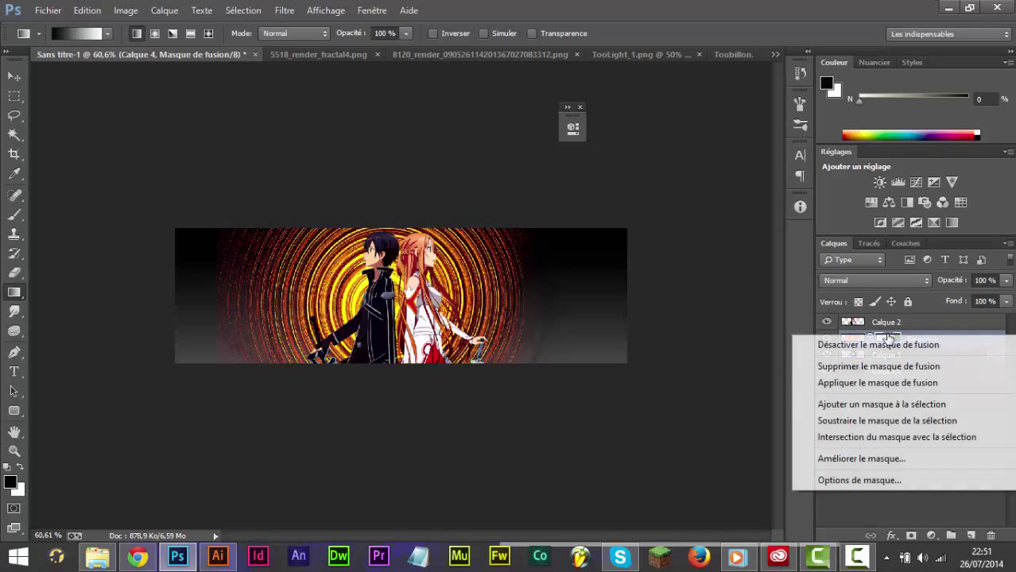
pyautogui.click(845, 384)
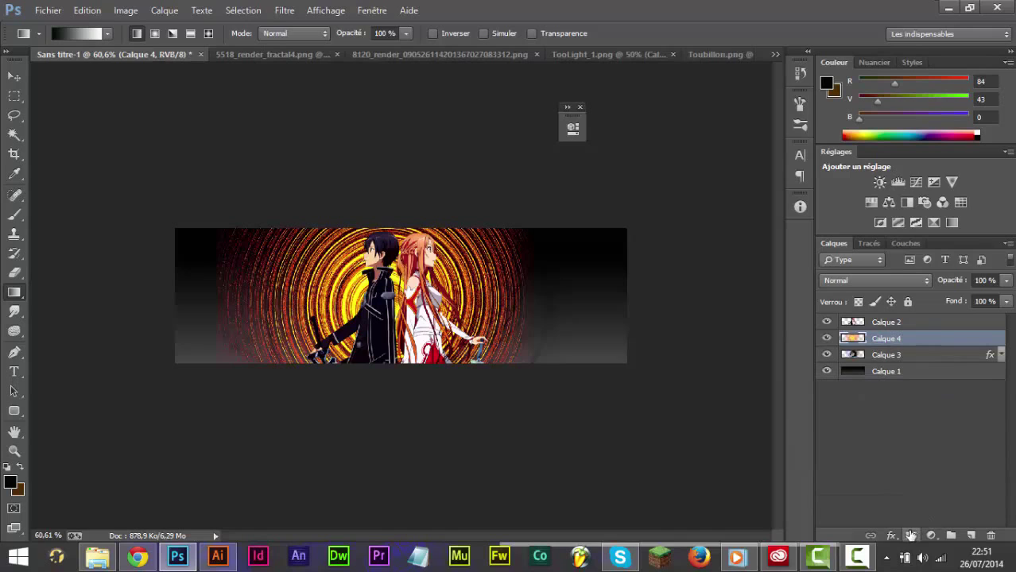
# Step: Add a new mask to Calque 4, fade out the spiral's left edge with a black-to-white gradient, and apply the mask
pyautogui.click(911, 536)
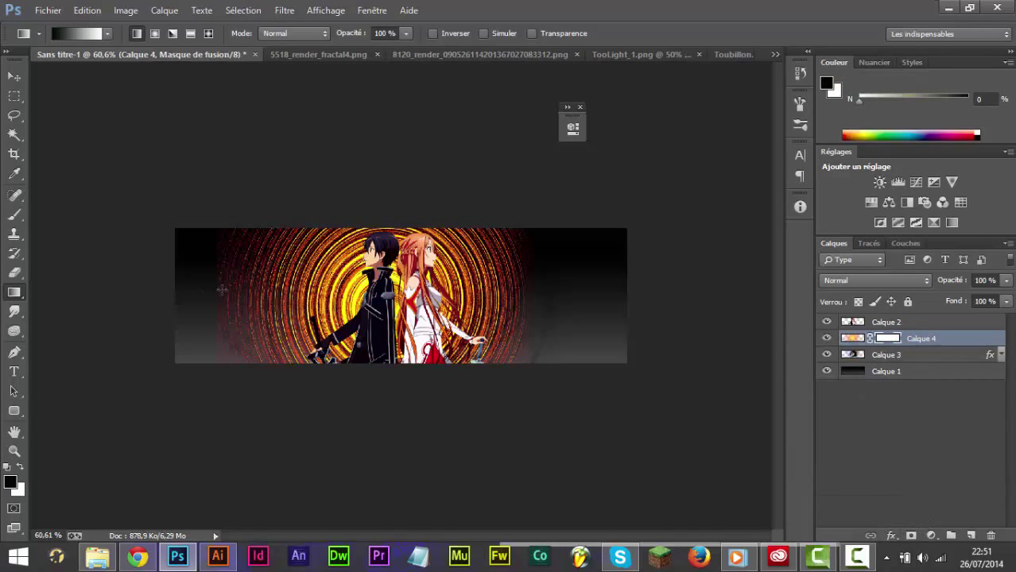
pyautogui.moveTo(221, 289); pyautogui.dragTo(287, 290)
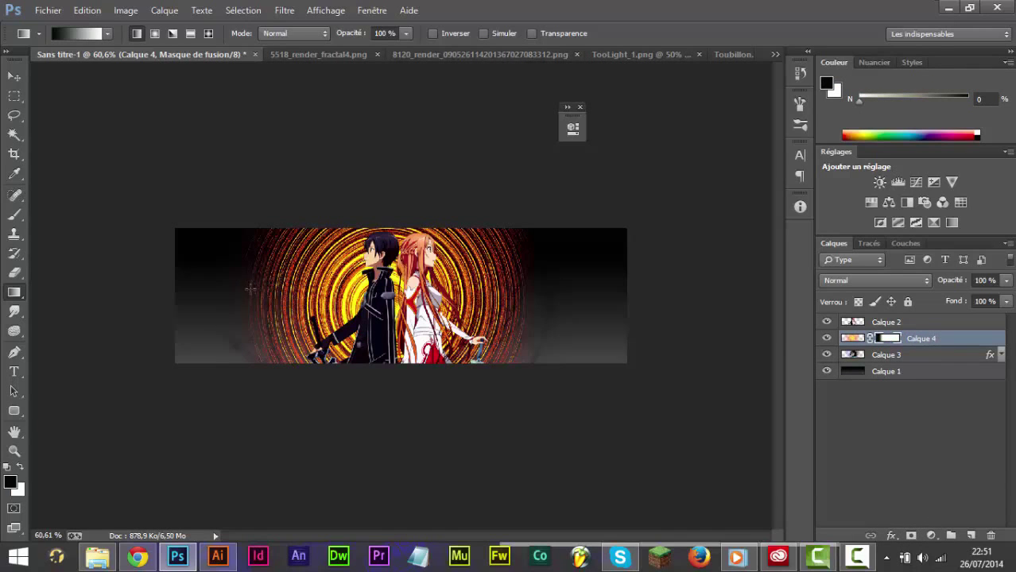
pyautogui.rightClick(885, 340)
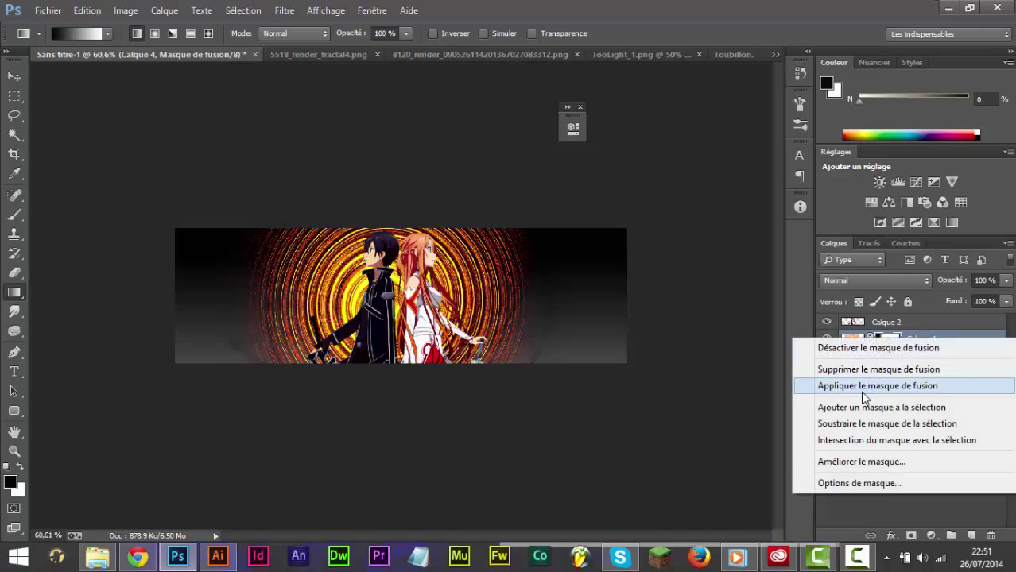
pyautogui.click(852, 388)
# Step: Try the Incrustation blend mode on Calque 4 and add a Hue/Saturation adjustment layer above it
pyautogui.click(868, 278)
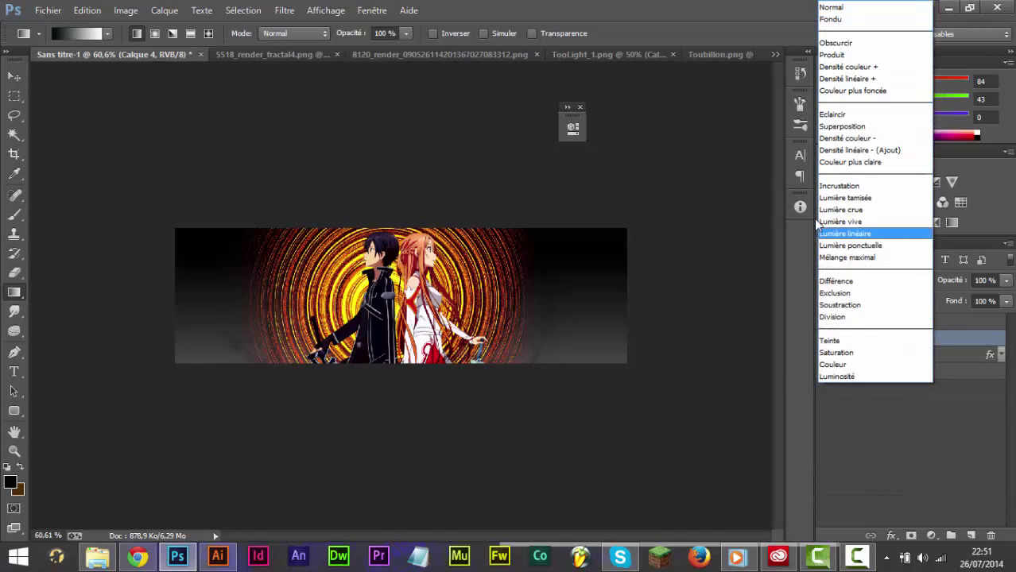
pyautogui.click(837, 188)
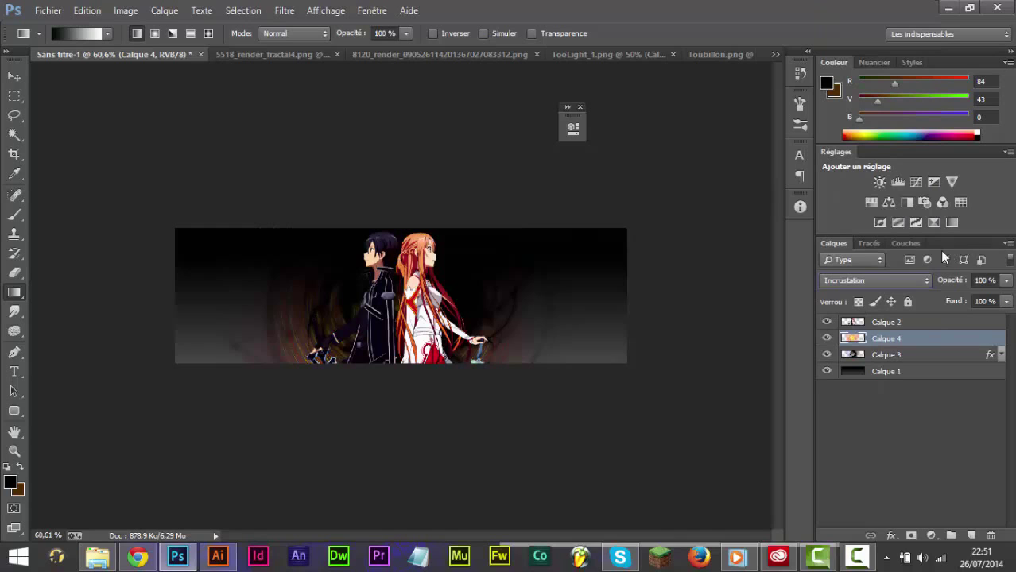
pyautogui.click(870, 202)
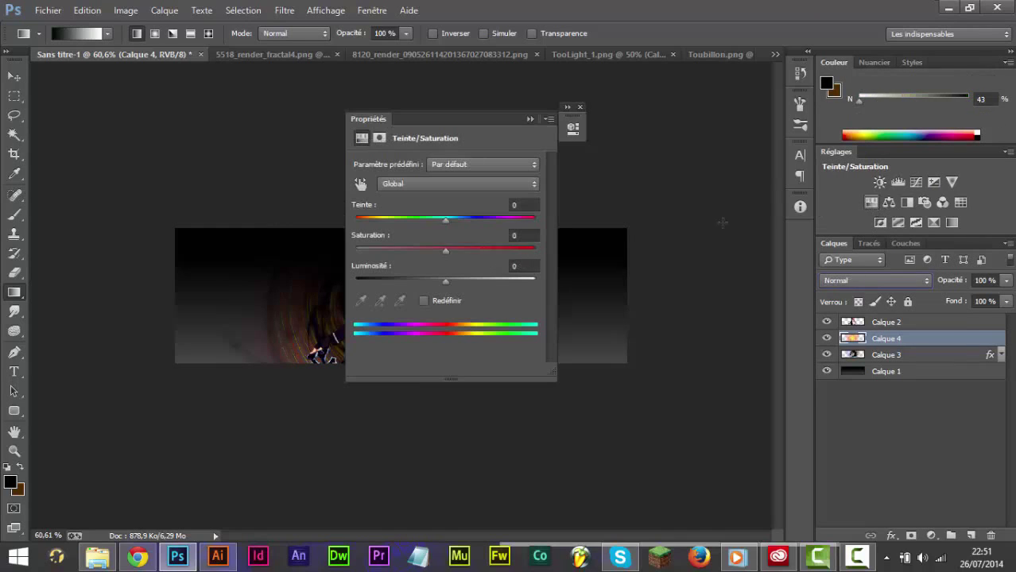
pyautogui.click(530, 119)
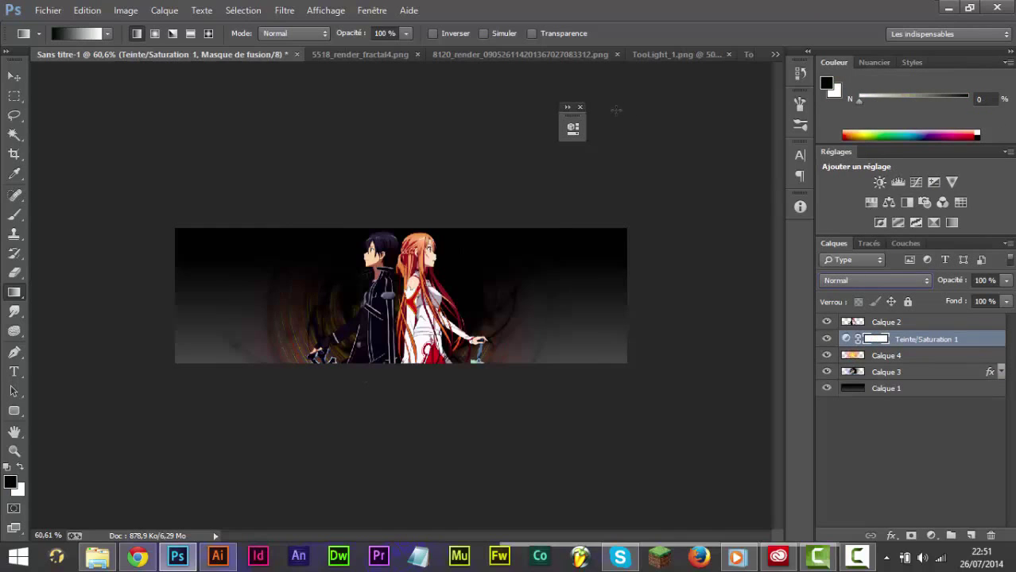
pyautogui.click(580, 107)
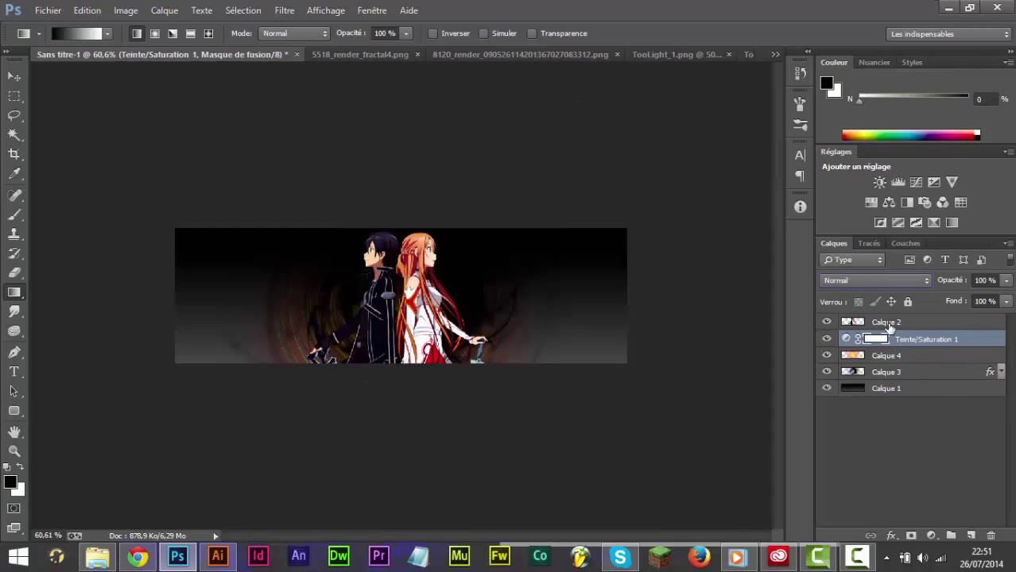
# Step: Delete the Teinte/Saturation 1 adjustment layer with its mask and set Calque 4's blend mode back to Normal
pyautogui.click(911, 358)
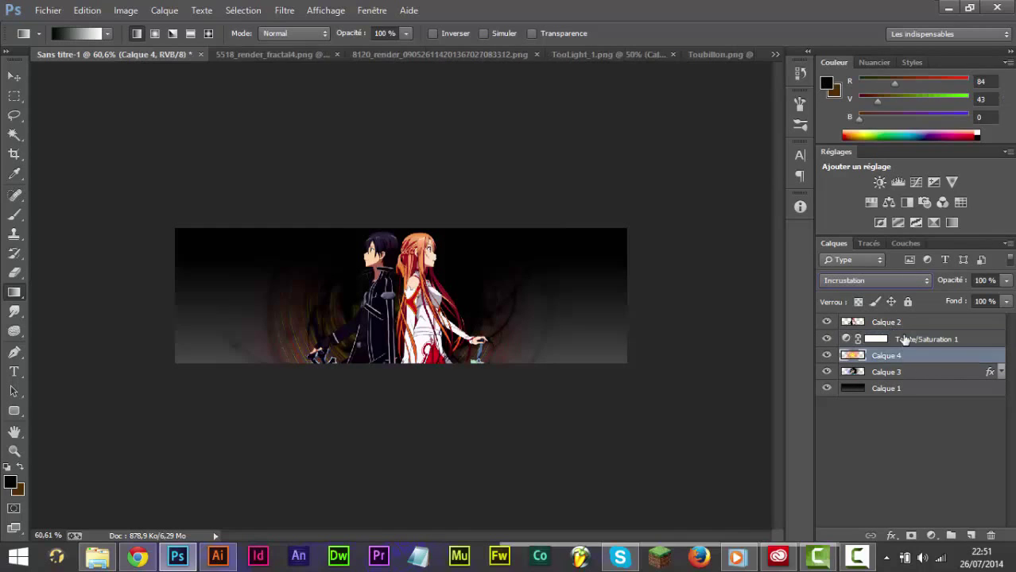
pyautogui.click(905, 339)
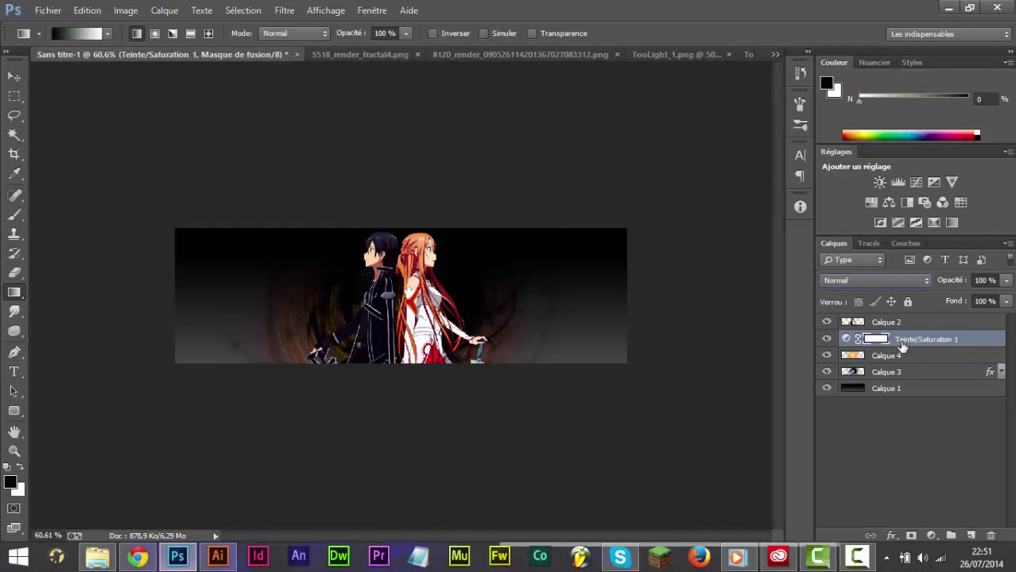
pyautogui.rightClick(903, 342)
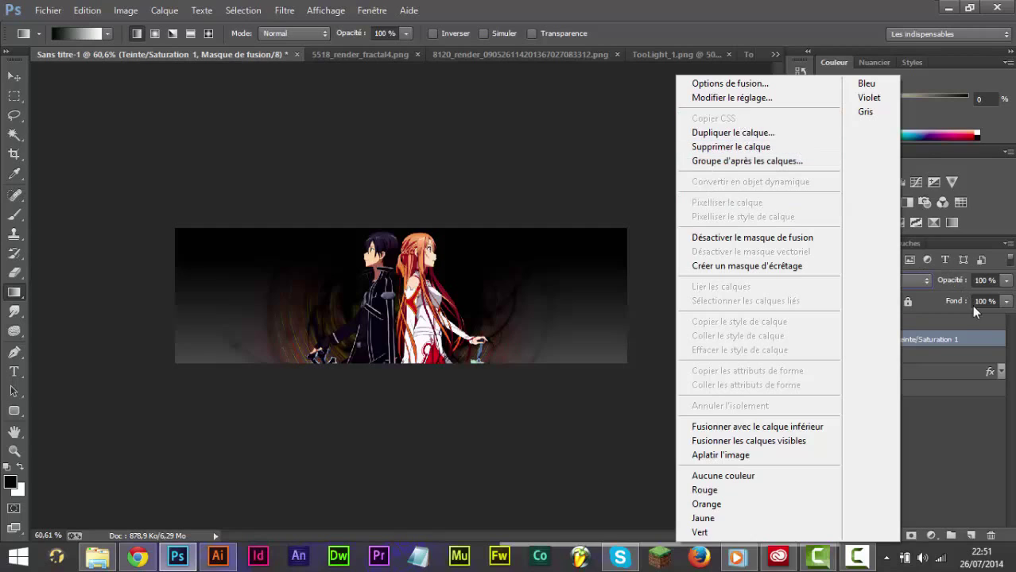
pyautogui.click(967, 339)
pyautogui.click(990, 535)
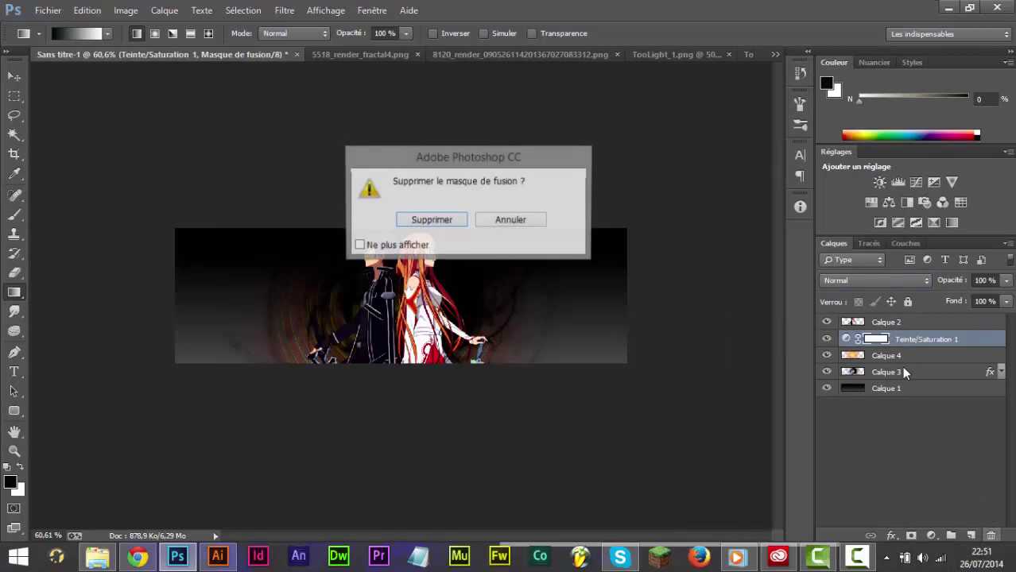
pyautogui.click(431, 220)
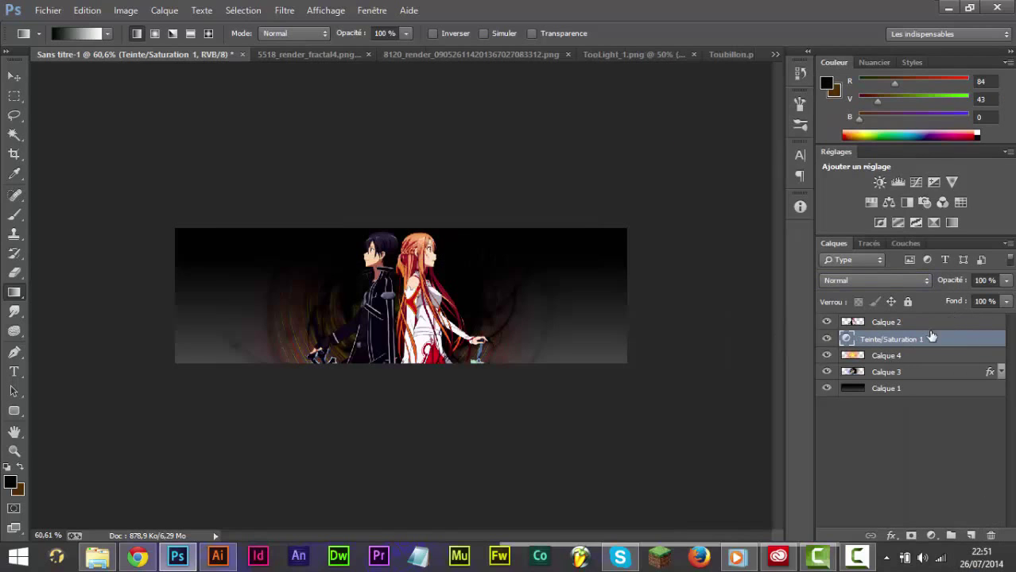
pyautogui.press('Delete')
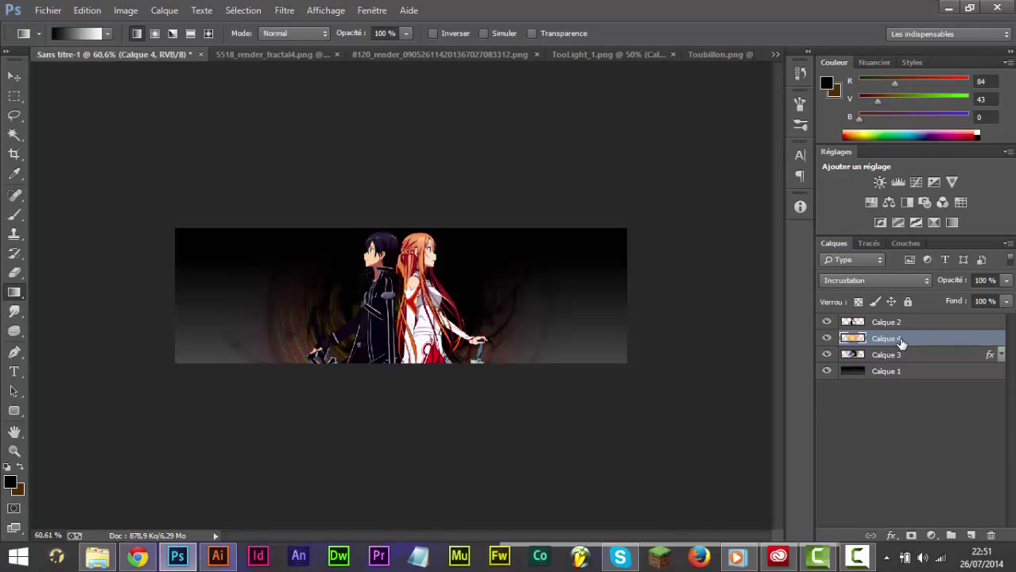
pyautogui.click(881, 278)
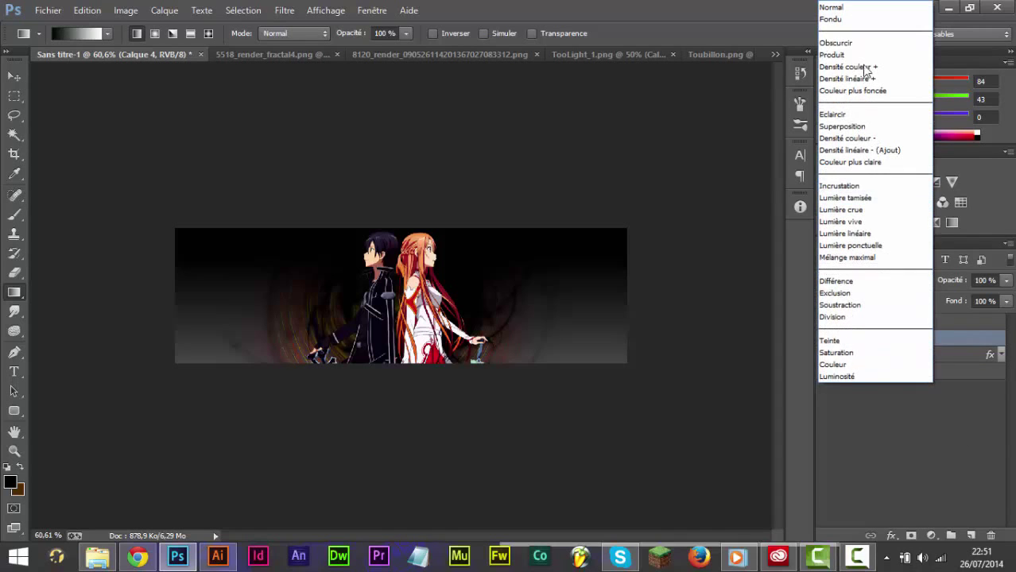
pyautogui.click(841, 9)
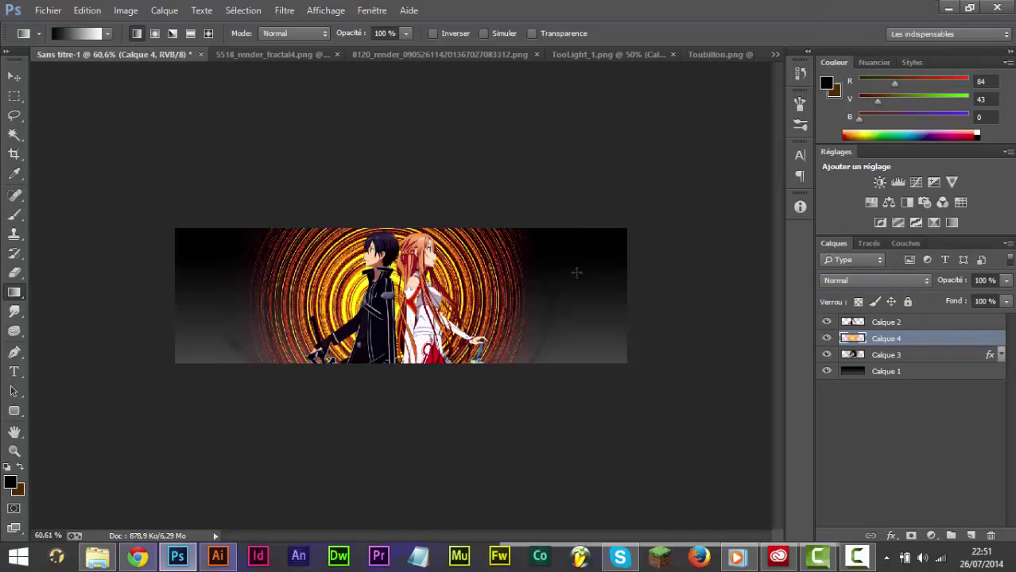
# Step: Nudge the spiral slightly to the right and bring the TooLight_1.png light particles into the banner as a layer above Calque 2
pyautogui.press('v')
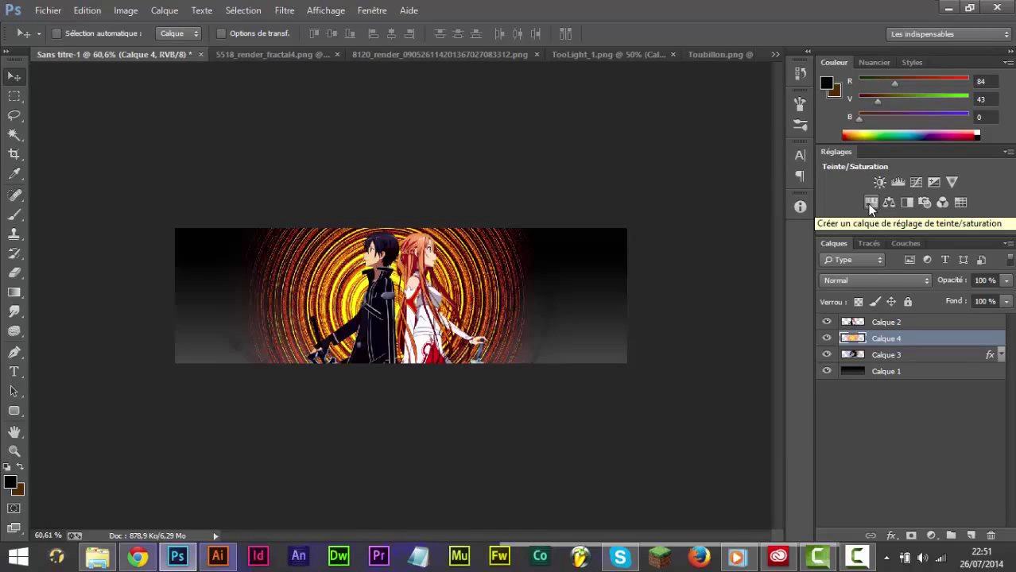
pyautogui.moveTo(363, 318); pyautogui.dragTo(373, 316)
pyautogui.click(595, 54)
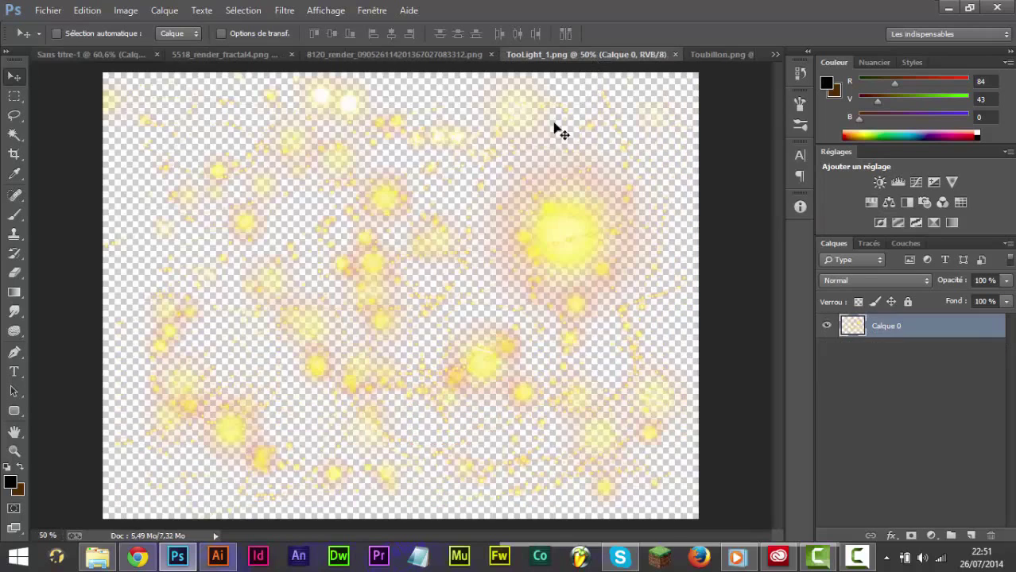
pyautogui.moveTo(458, 305)
pyautogui.mouseDown()
pyautogui.moveTo(223, 109)
pyautogui.moveTo(120, 49)
pyautogui.moveTo(441, 319)
pyautogui.moveTo(461, 291)
pyautogui.mouseUp()
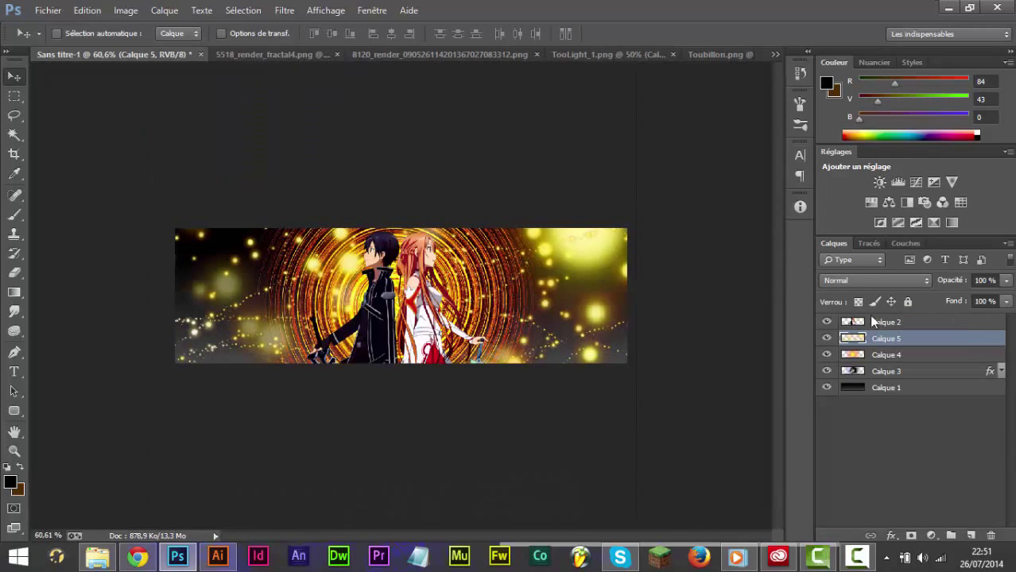
pyautogui.moveTo(891, 339); pyautogui.dragTo(834, 282)
pyautogui.moveTo(870, 339); pyautogui.dragTo(880, 318)
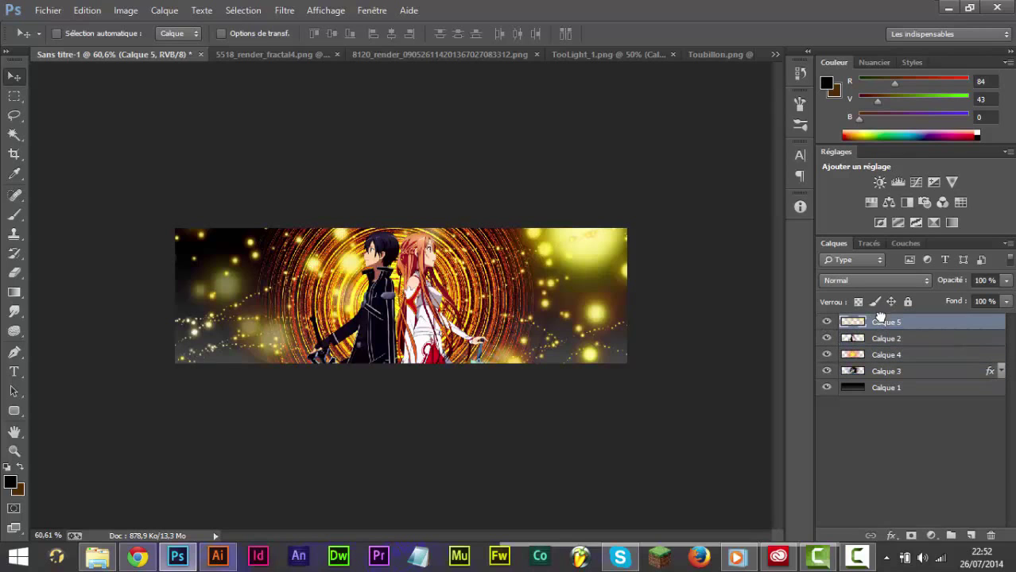
# Step: Try the Incrustation blend mode on the light particles layer Calque 5, and return it to Normal
pyautogui.click(852, 278)
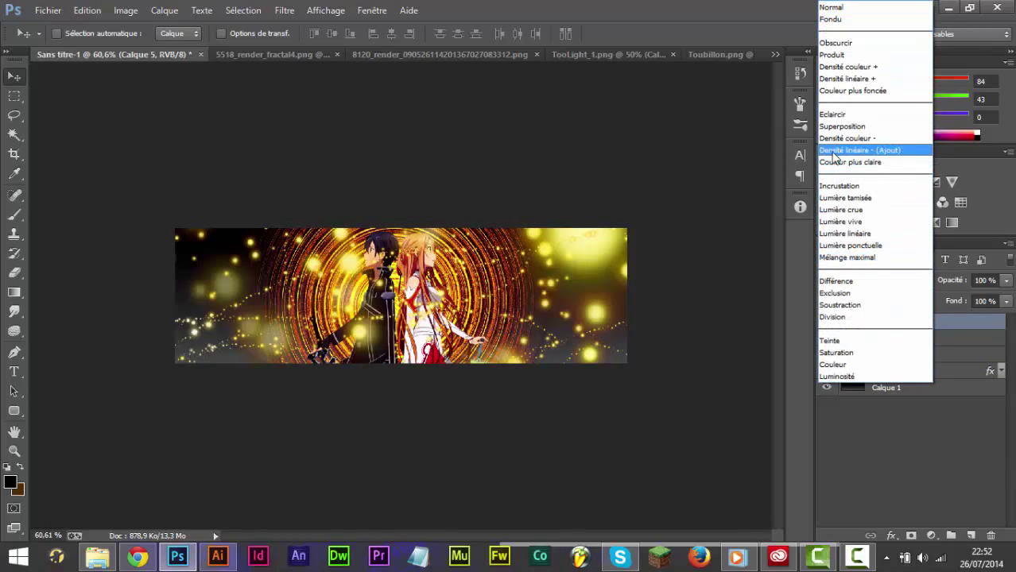
pyautogui.click(849, 187)
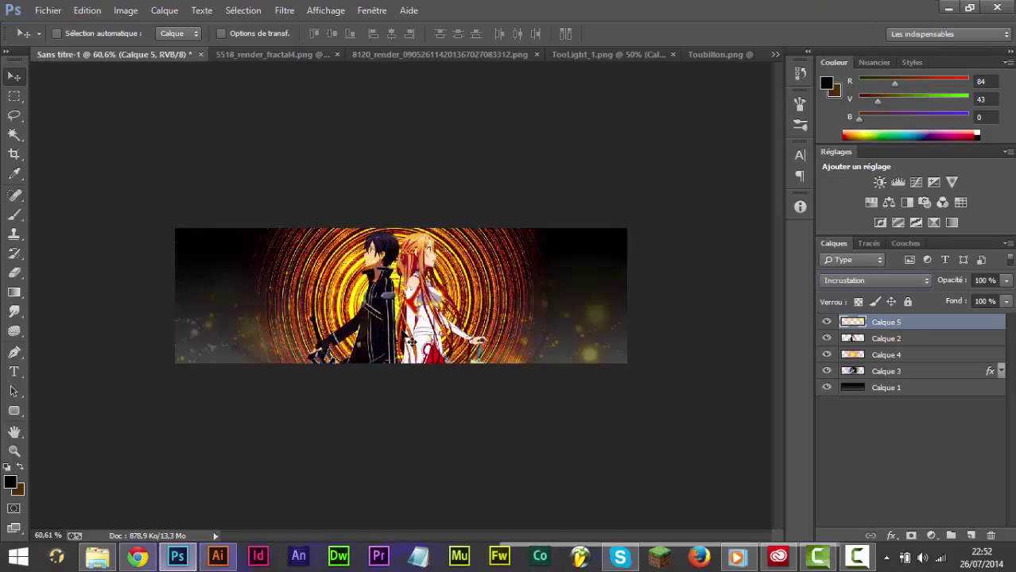
pyautogui.click(860, 282)
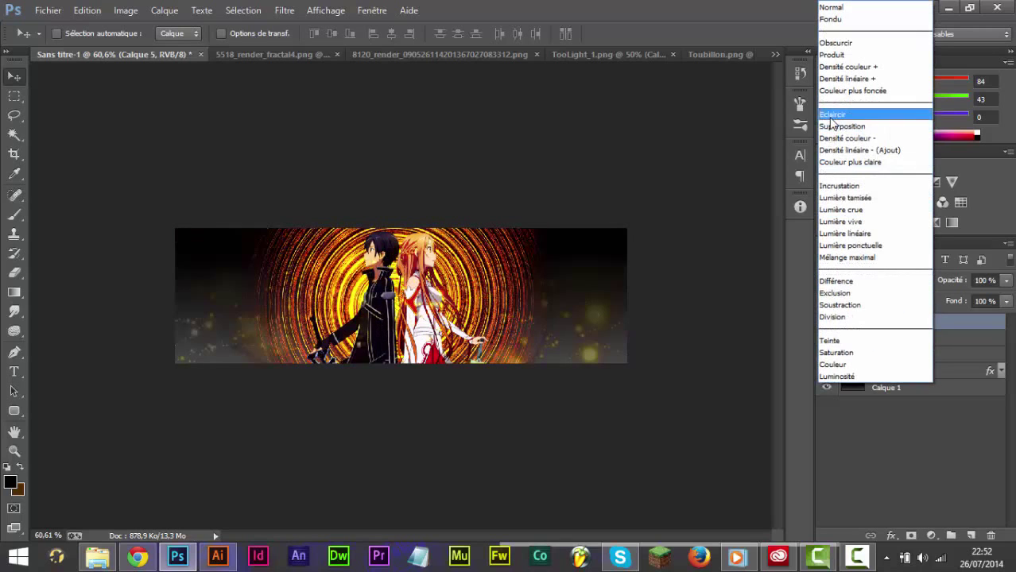
pyautogui.click(842, 182)
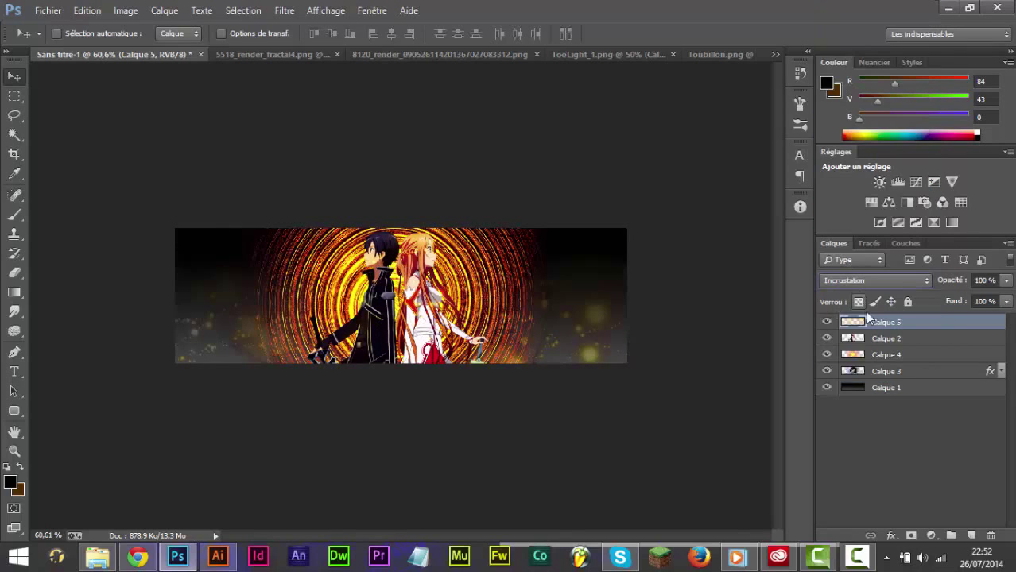
pyautogui.click(865, 280)
pyautogui.click(834, 9)
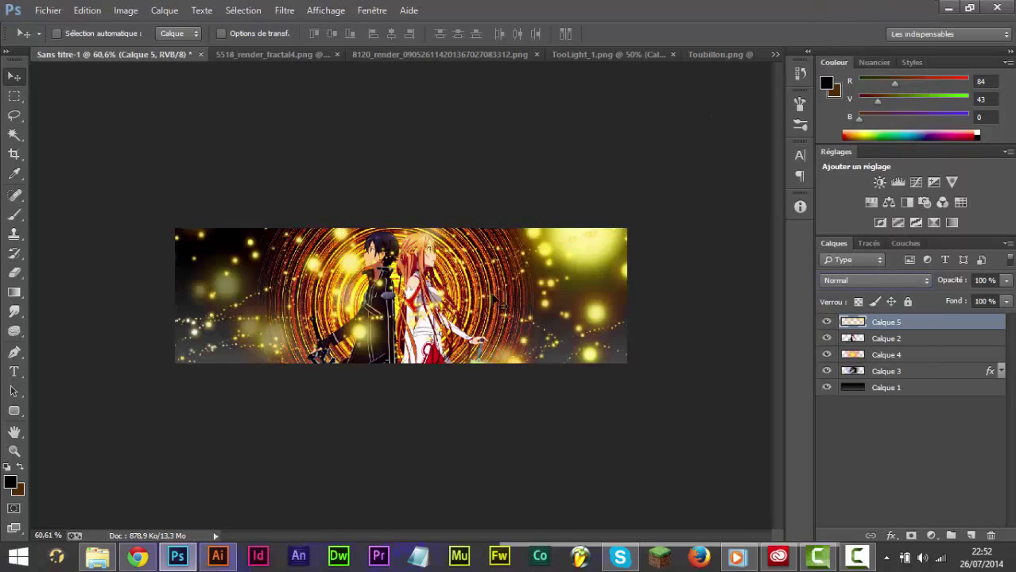
# Step: Select Calque 4 in the banner and close the Toubillon.png and TooLight_1.png documents
pyautogui.click(874, 340)
pyautogui.click(872, 354)
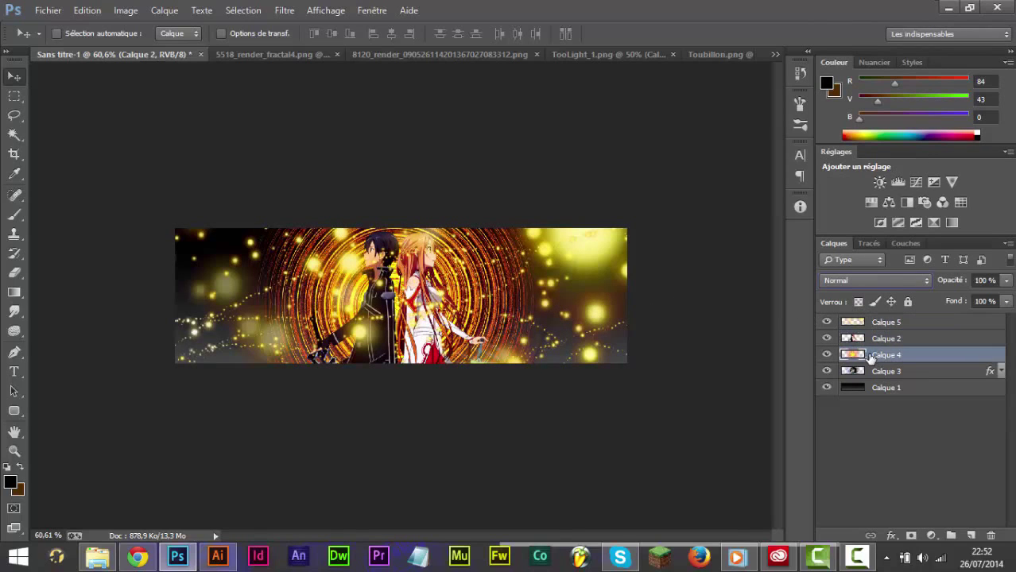
pyautogui.click(710, 56)
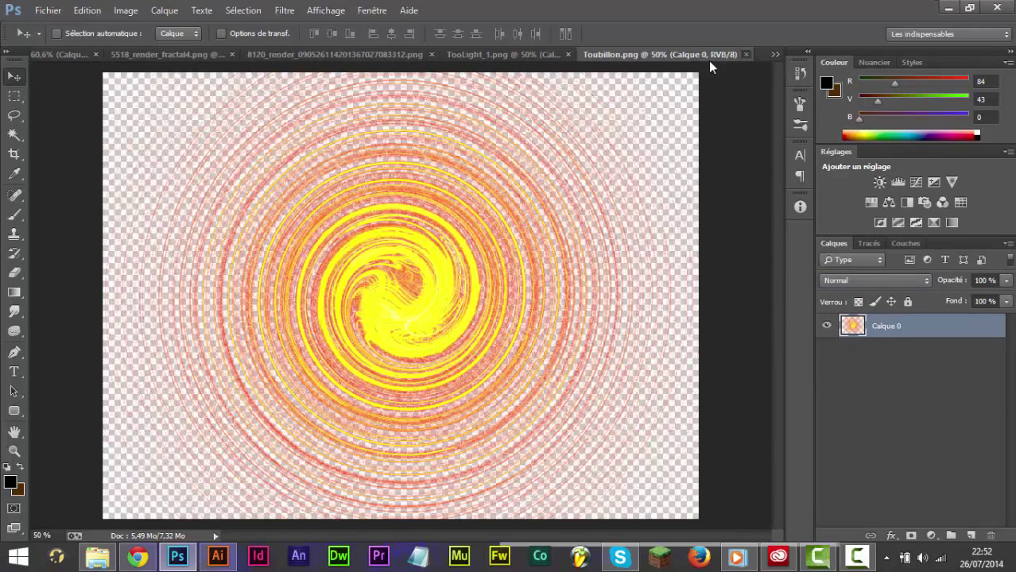
pyautogui.click(746, 55)
pyautogui.click(652, 54)
pyautogui.click(748, 55)
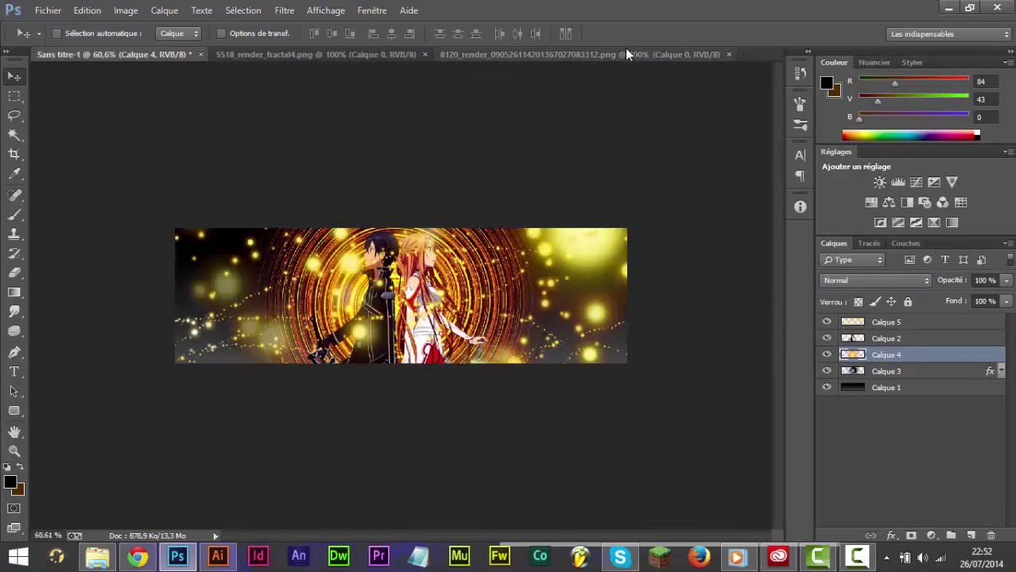
# Step: Bring the red fractal from the 8120_render PNG into the banner above Calque 4 and position it over the right side
pyautogui.click(521, 55)
pyautogui.moveTo(563, 314); pyautogui.dragTo(537, 308)
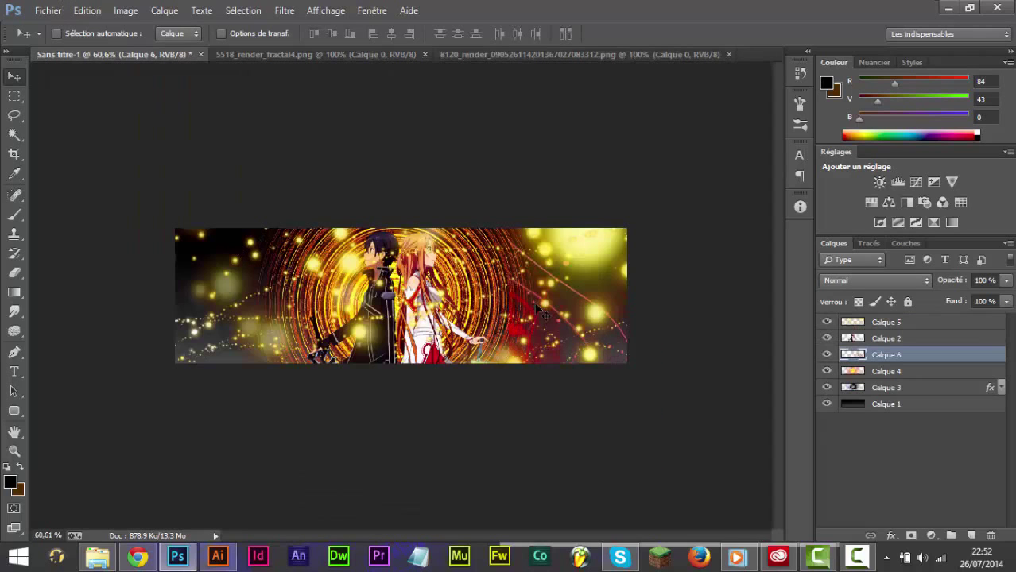
pyautogui.moveTo(559, 354); pyautogui.dragTo(598, 327)
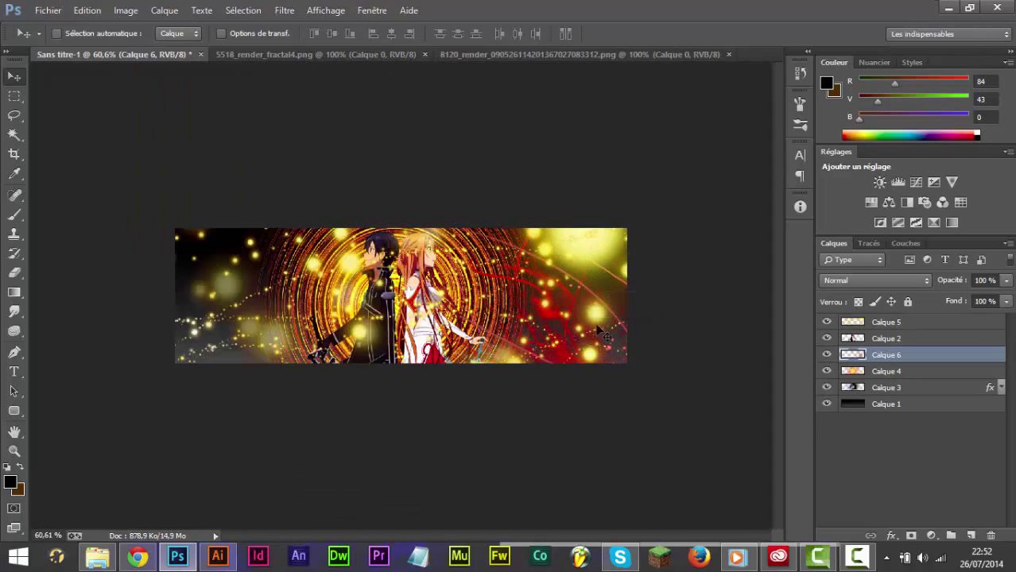
# Step: Duplicate the red fractal layer, flip the copy horizontally, mirror it onto the banner's left side, and merge it into Calque 6
pyautogui.hotkey('ctrl', 'j')
pyautogui.hotkey('ctrl', 't')
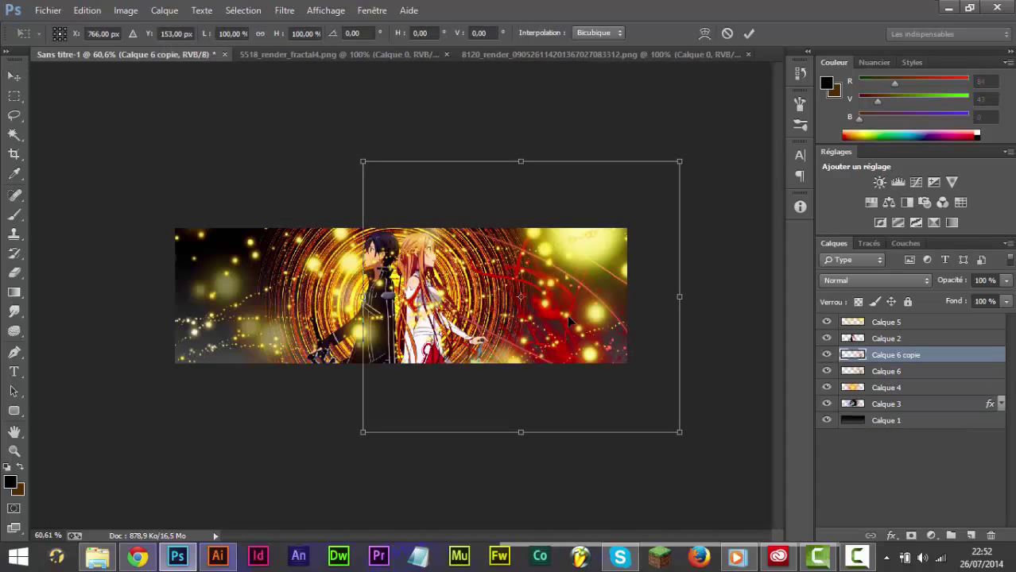
pyautogui.rightClick(569, 319)
pyautogui.click(640, 288)
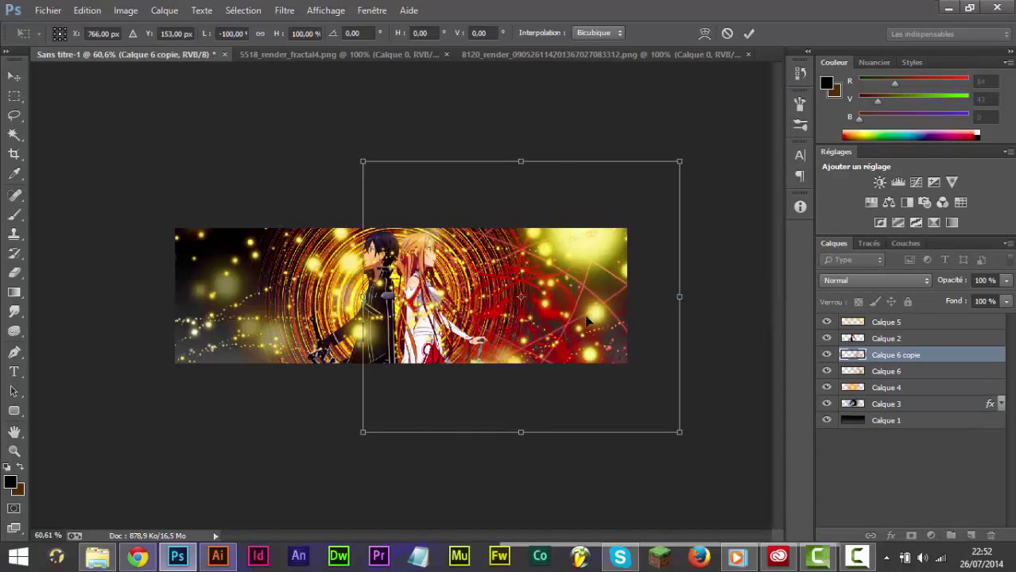
pyautogui.moveTo(606, 282); pyautogui.dragTo(345, 301)
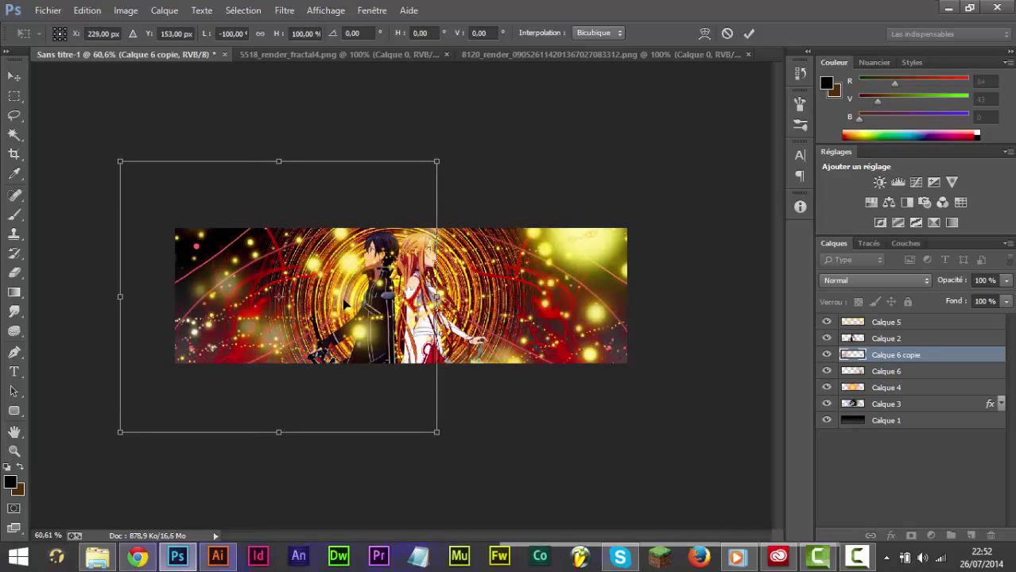
pyautogui.press('Return')
pyautogui.hotkey('ctrl', 'e')
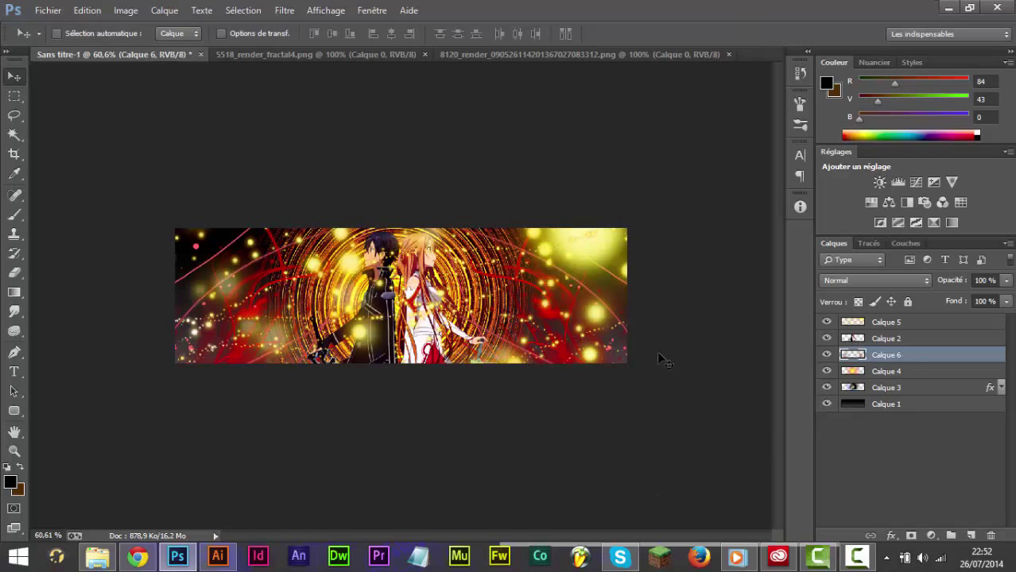
# Step: Duplicate the fractal layer Calque 6, merge the copy back into it, and flip the merged fractal horizontally with Free Transform
pyautogui.hotkey('ctrl', 'j')
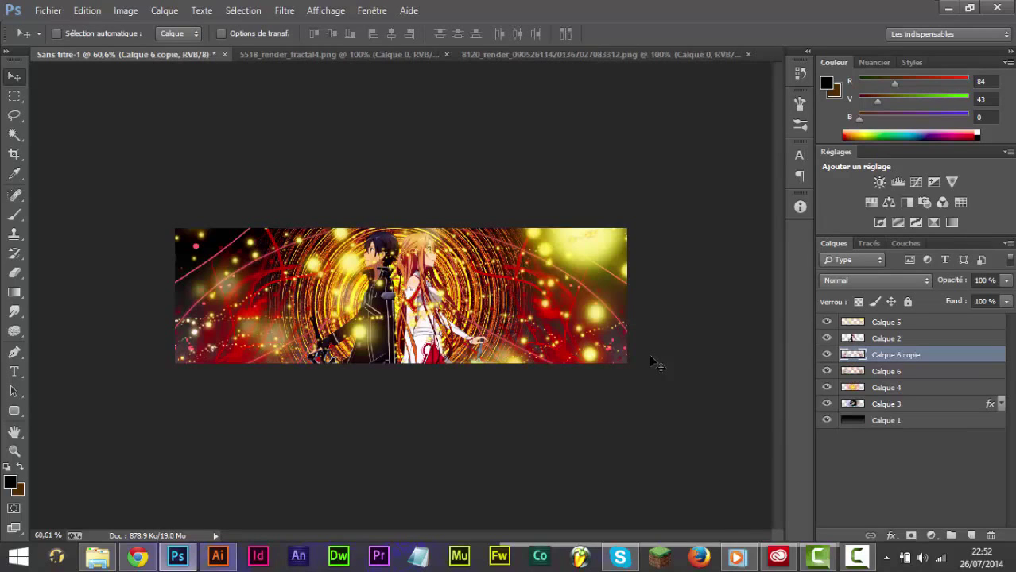
pyautogui.hotkey('ctrl', 'e')
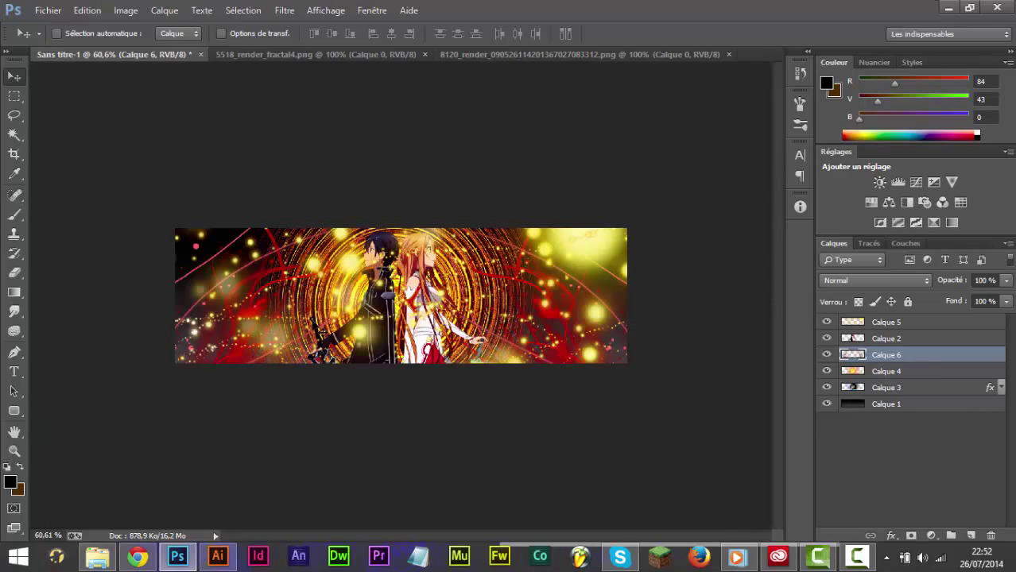
pyautogui.rightClick(558, 309)
pyautogui.click(526, 300)
pyautogui.hotkey('ctrl', 't')
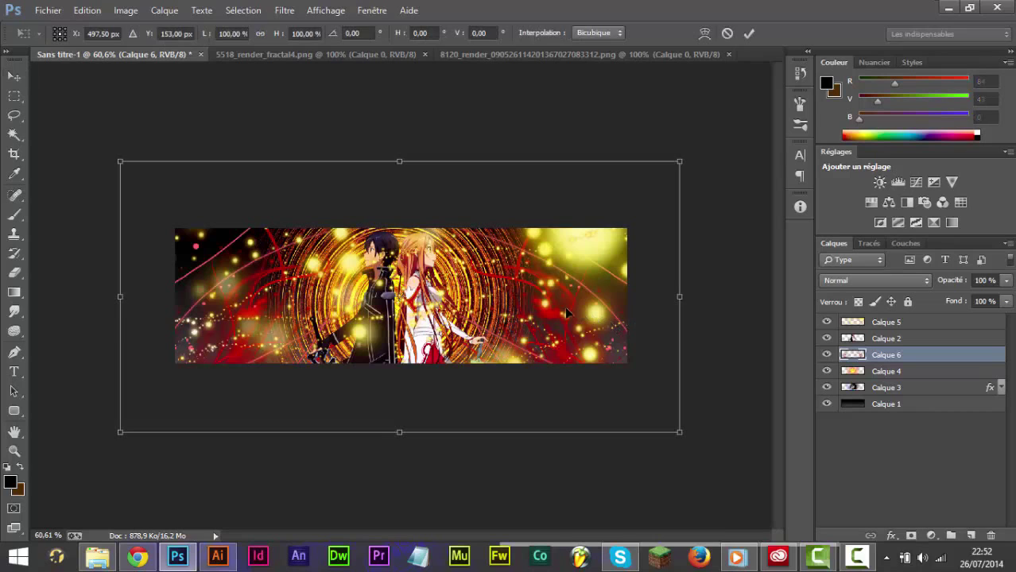
pyautogui.rightClick(562, 312)
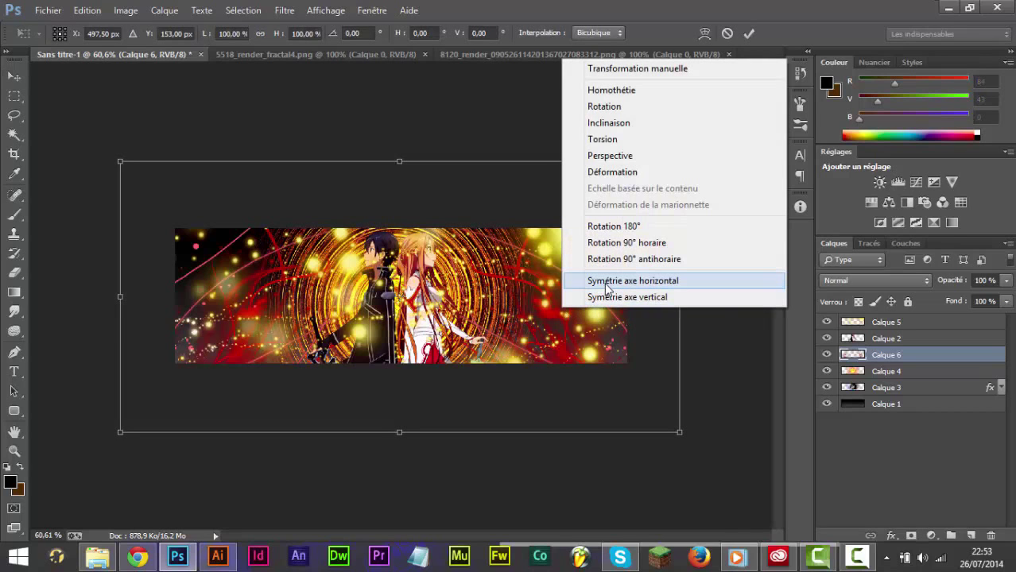
pyautogui.click(607, 281)
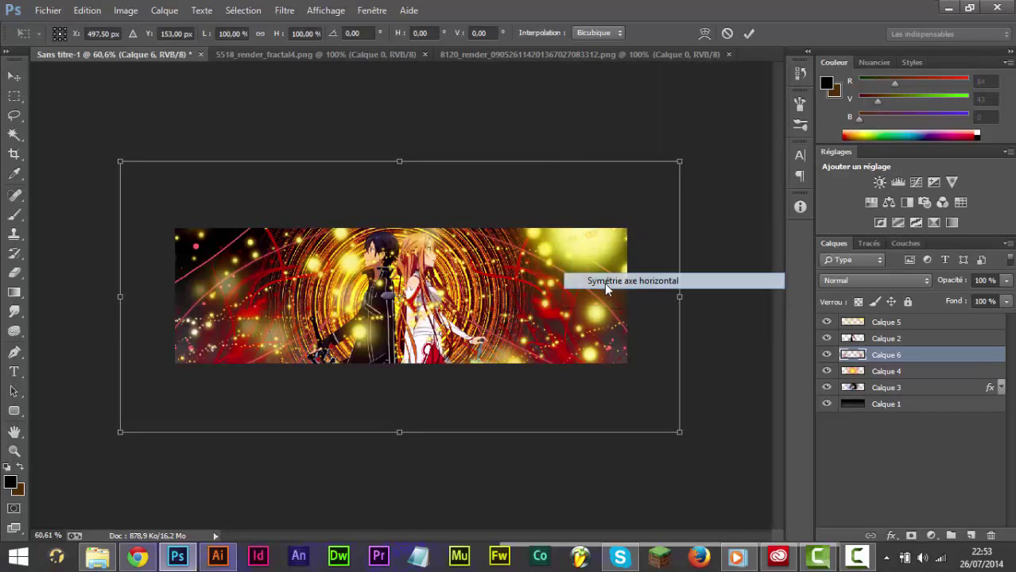
# Step: Flip the fractal vertically, lower it to Y 186 px, flip it vertically back, and apply the transform
pyautogui.rightClick(603, 281)
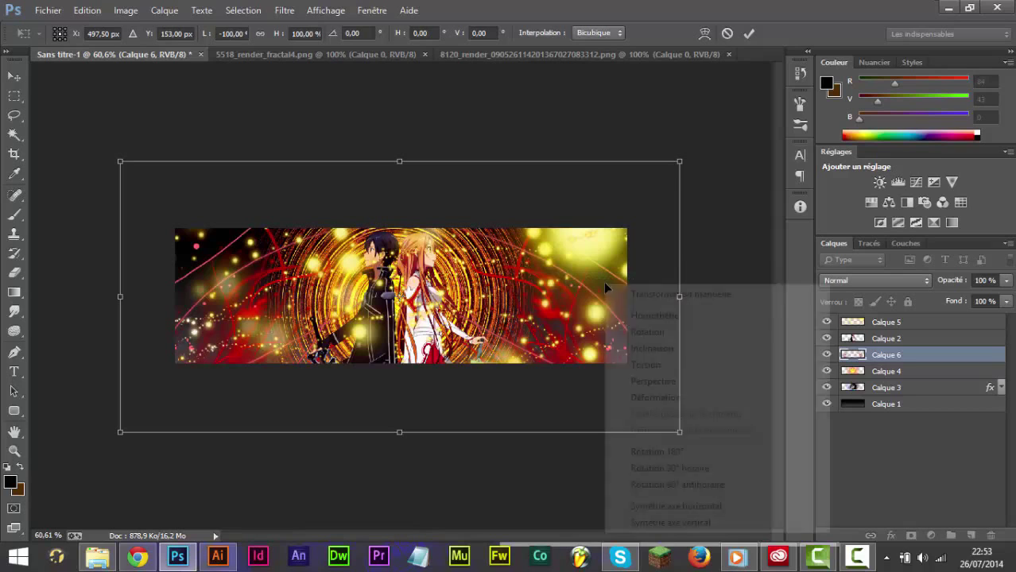
pyautogui.click(686, 521)
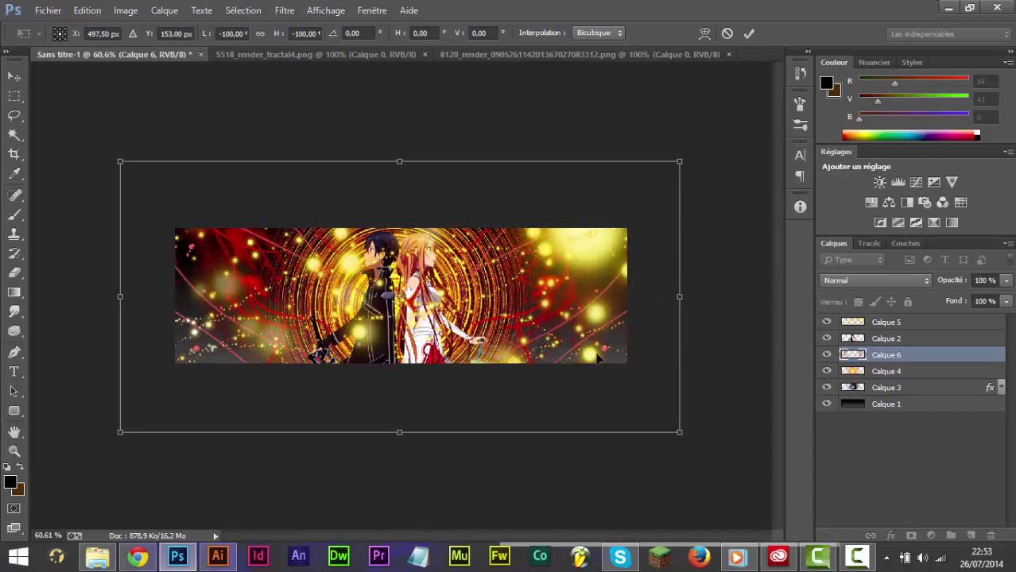
pyautogui.moveTo(527, 282); pyautogui.dragTo(528, 295)
pyautogui.rightClick(529, 294)
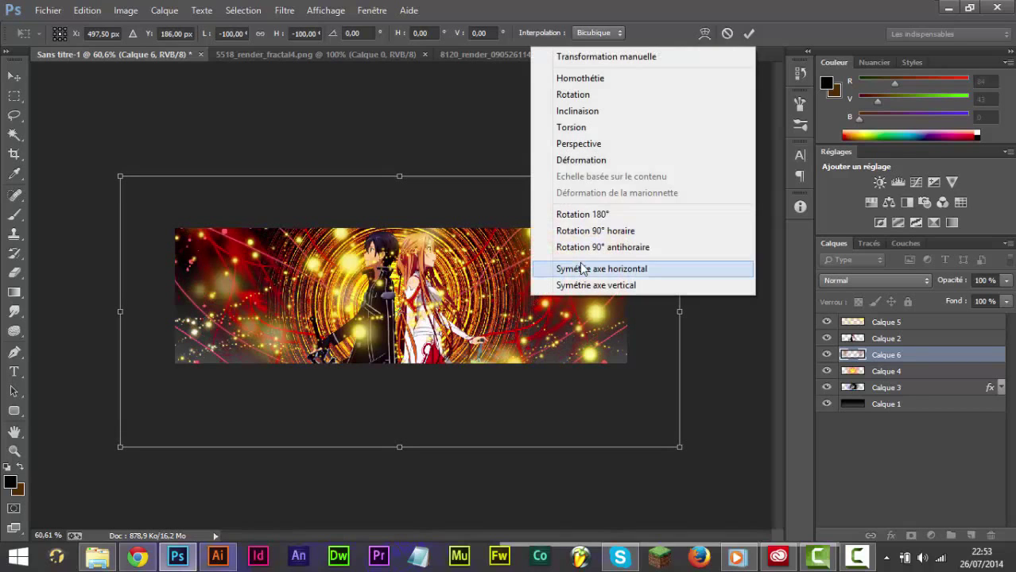
pyautogui.click(584, 285)
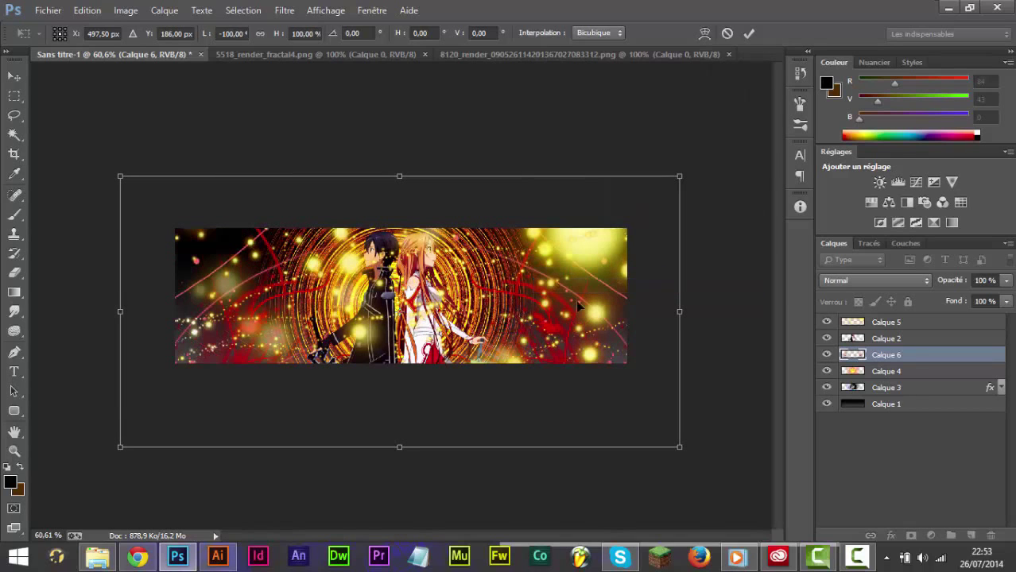
pyautogui.press('Return')
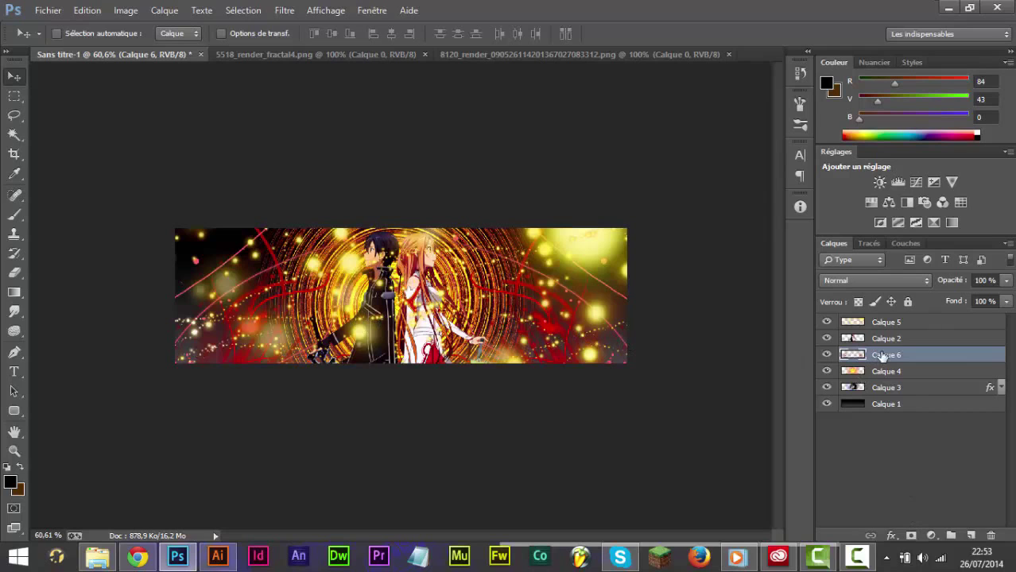
# Step: Turn the Calque 6 fractal white with a Teinte/Saturation adjustment at Luminosité +100 and merge the adjustment into the layer
pyautogui.click(871, 203)
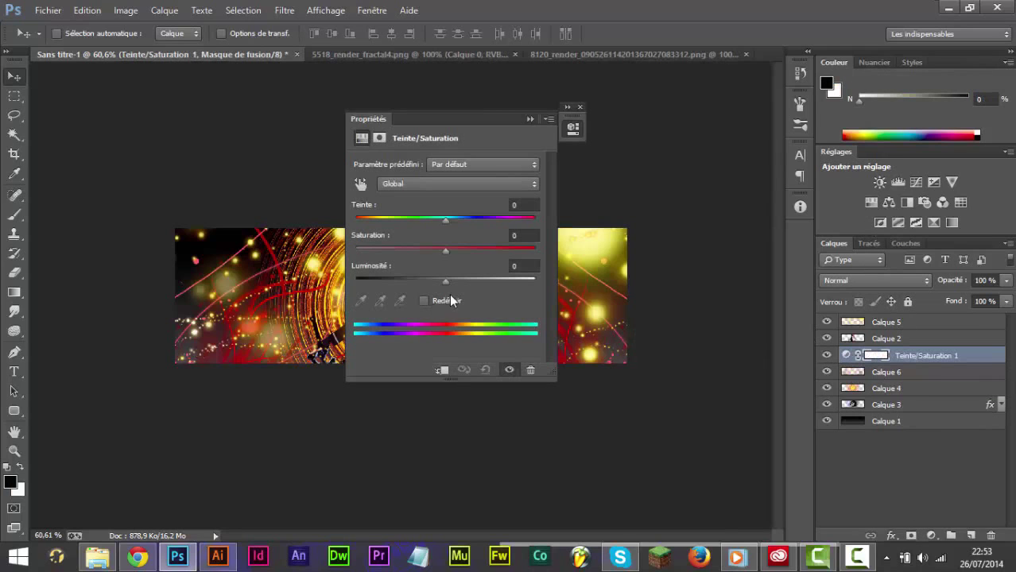
pyautogui.moveTo(485, 278); pyautogui.dragTo(541, 279)
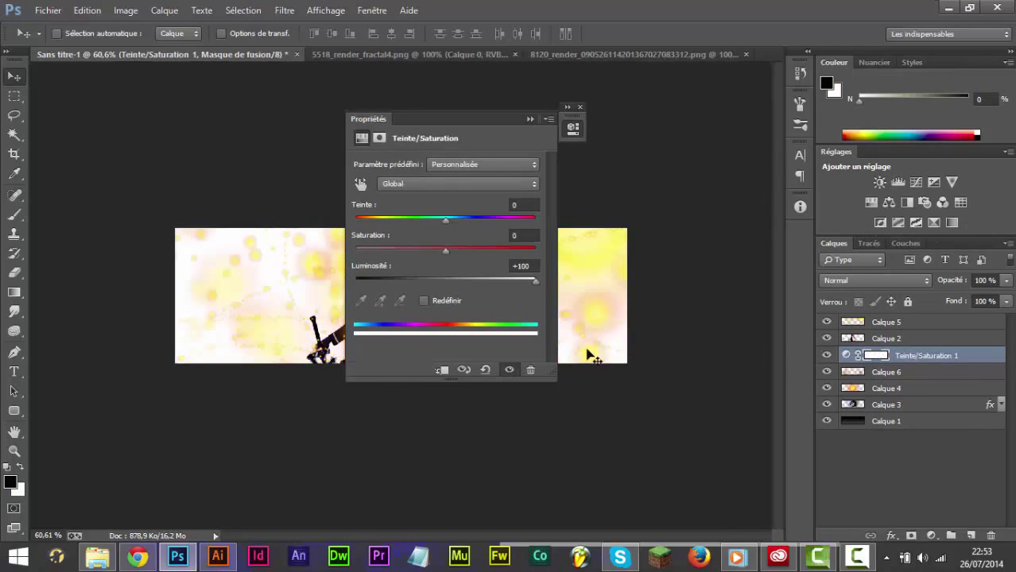
pyautogui.press('Delete')
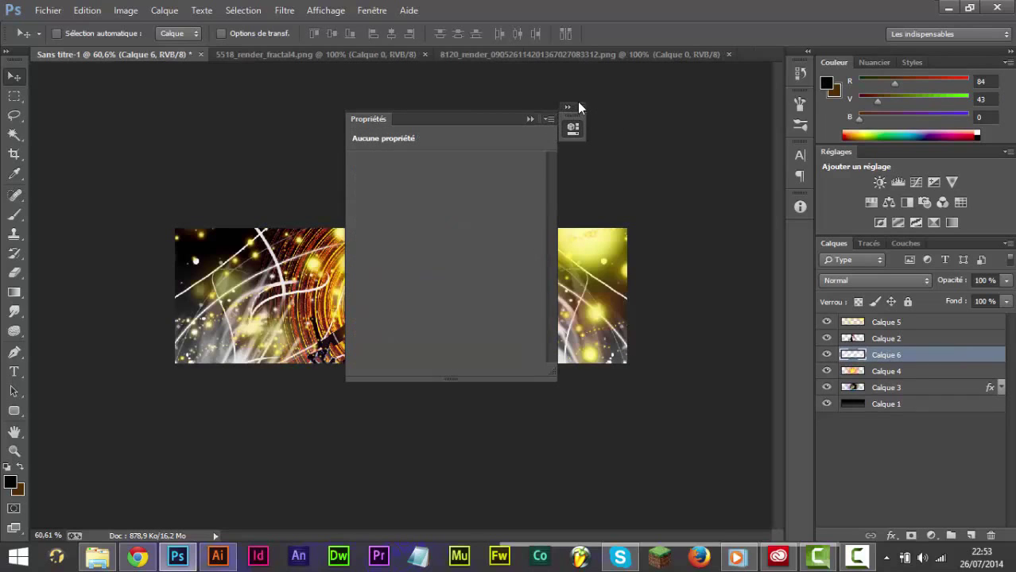
pyautogui.click(578, 106)
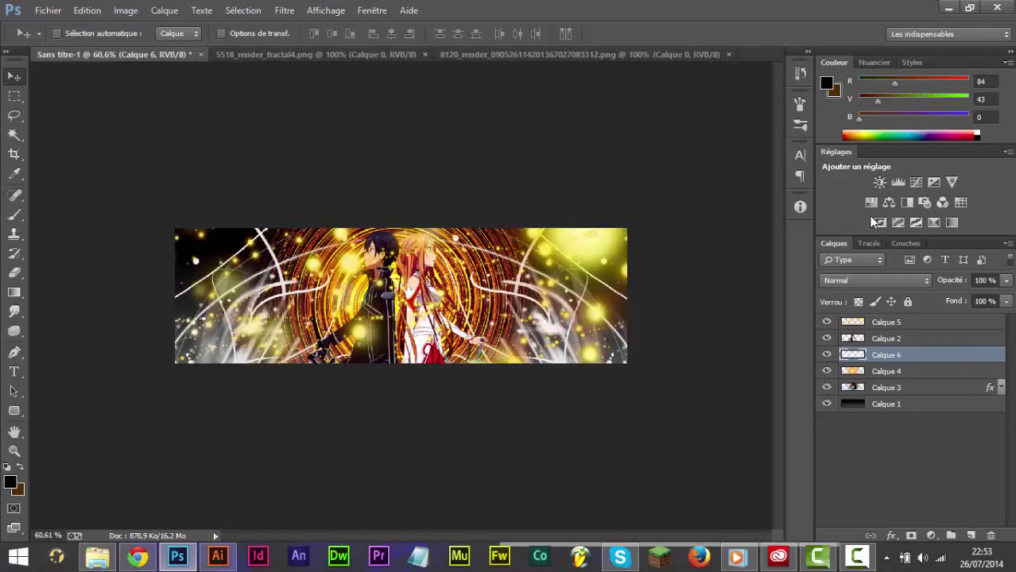
# Step: Duplicate the couple layer Calque 2 and blacken the copy by merging in a Teinte/Saturation adjustment with Luminosité -100
pyautogui.click(871, 340)
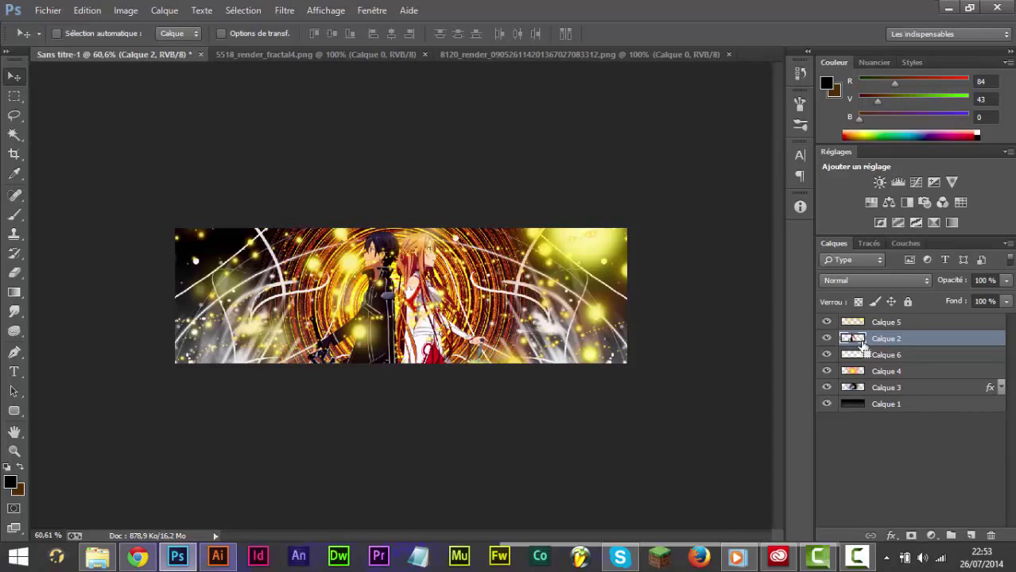
pyautogui.click(897, 355)
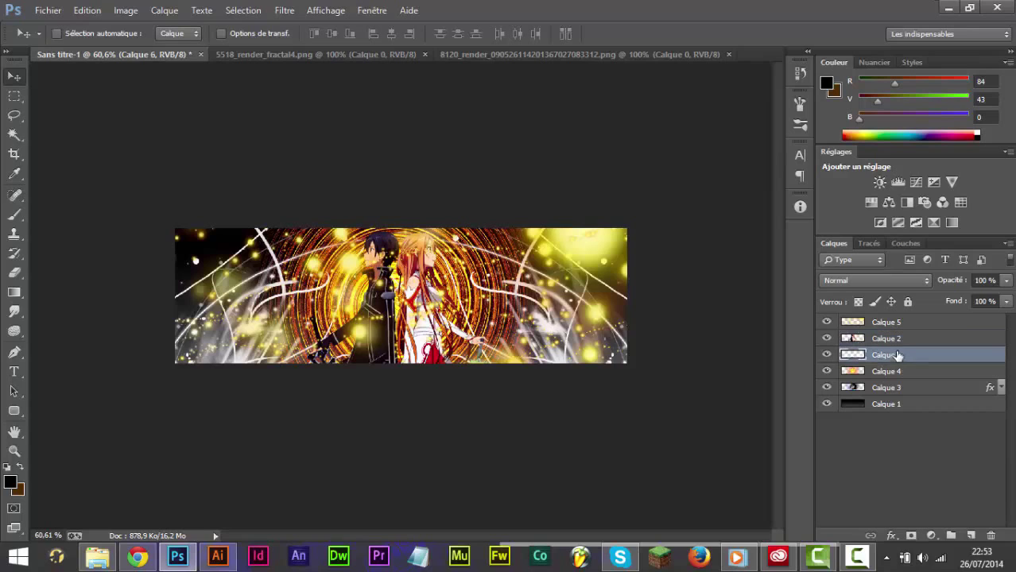
pyautogui.click(894, 339)
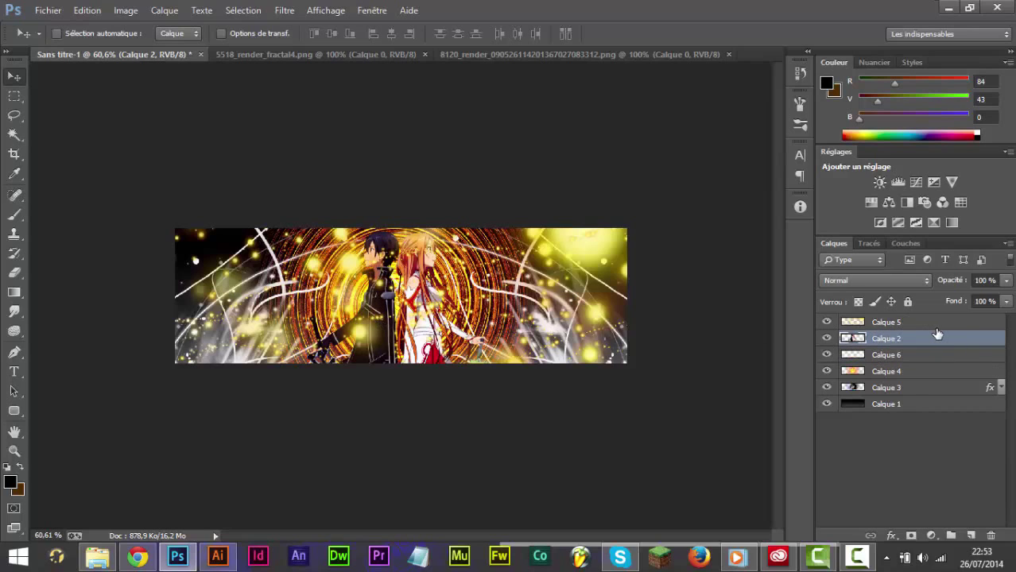
pyautogui.hotkey('ctrl', 'j')
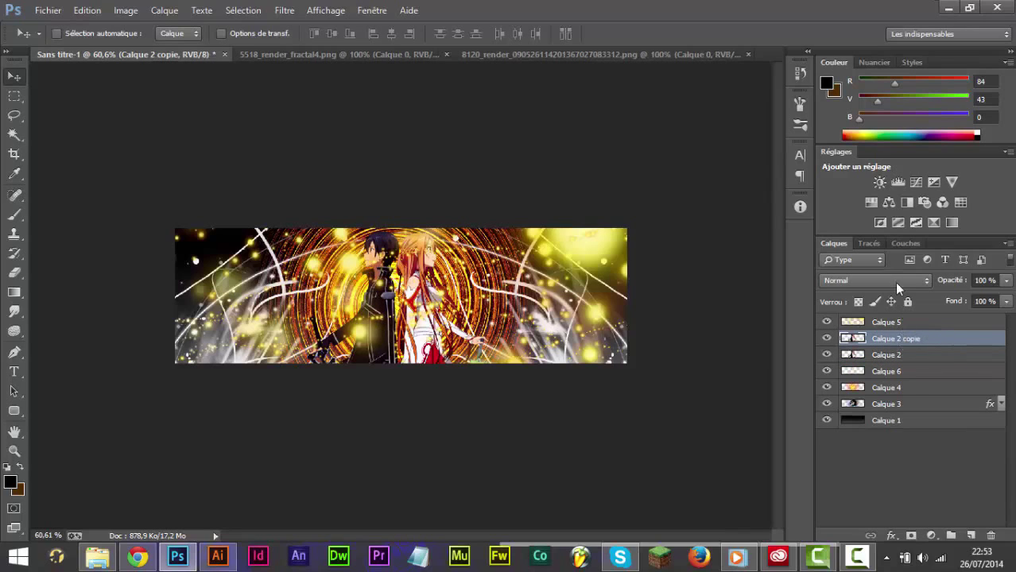
pyautogui.click(869, 203)
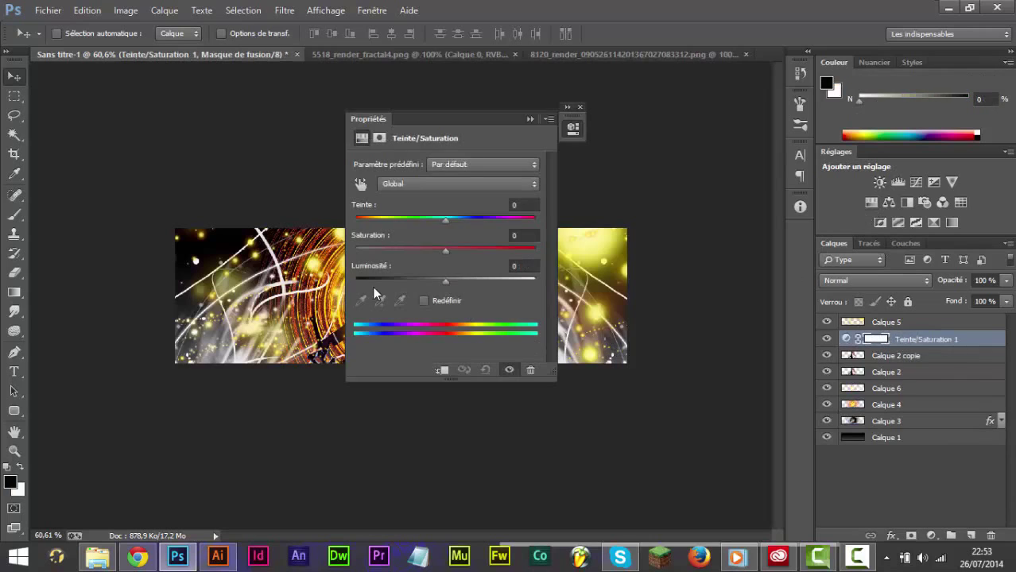
pyautogui.moveTo(379, 280); pyautogui.dragTo(318, 278)
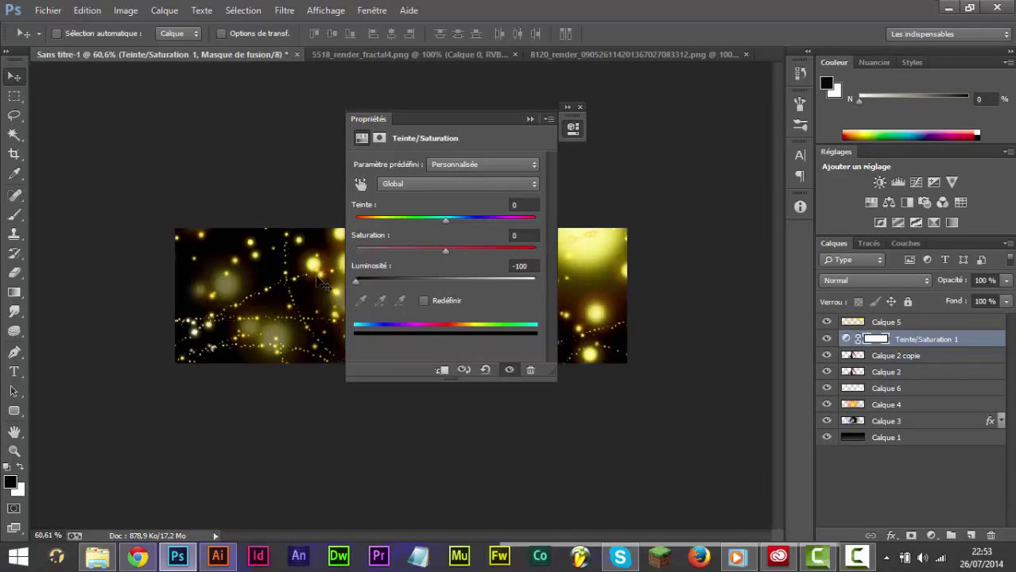
pyautogui.press('Delete')
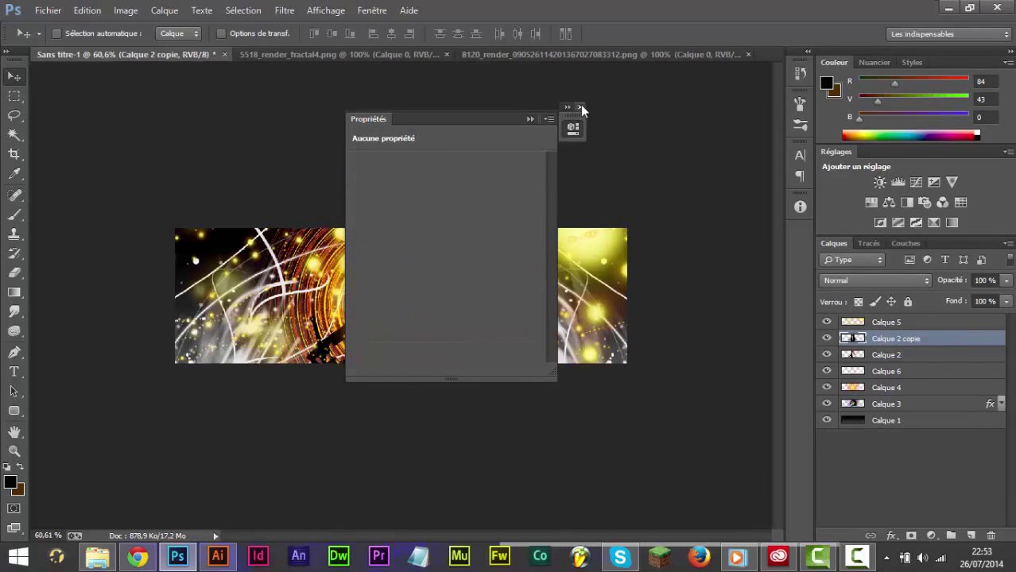
pyautogui.click(579, 107)
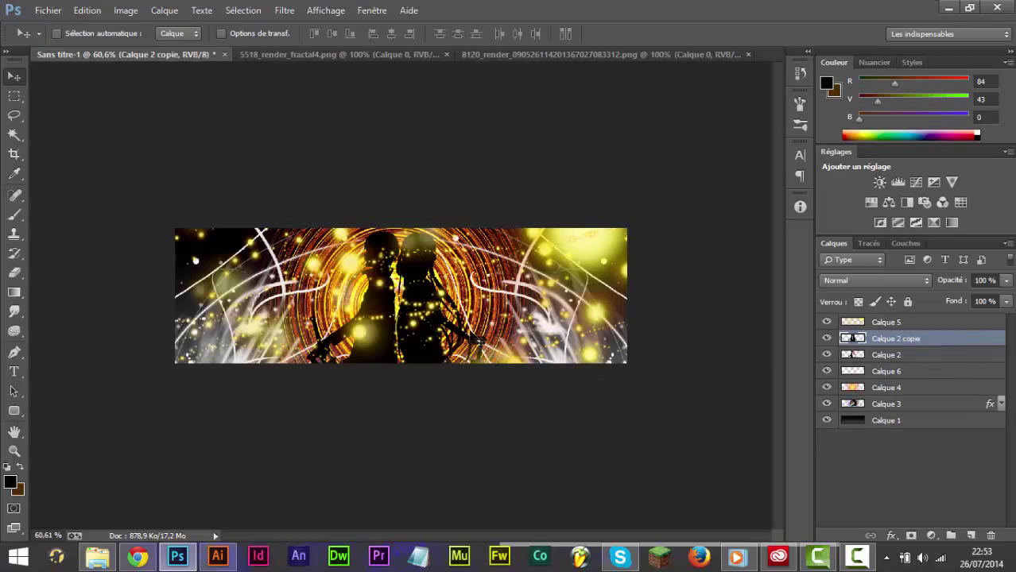
# Step: Select the black couple silhouette with the Magic Wand, clear that area from the particle layer Calque 5, and deselect
pyautogui.press('w')
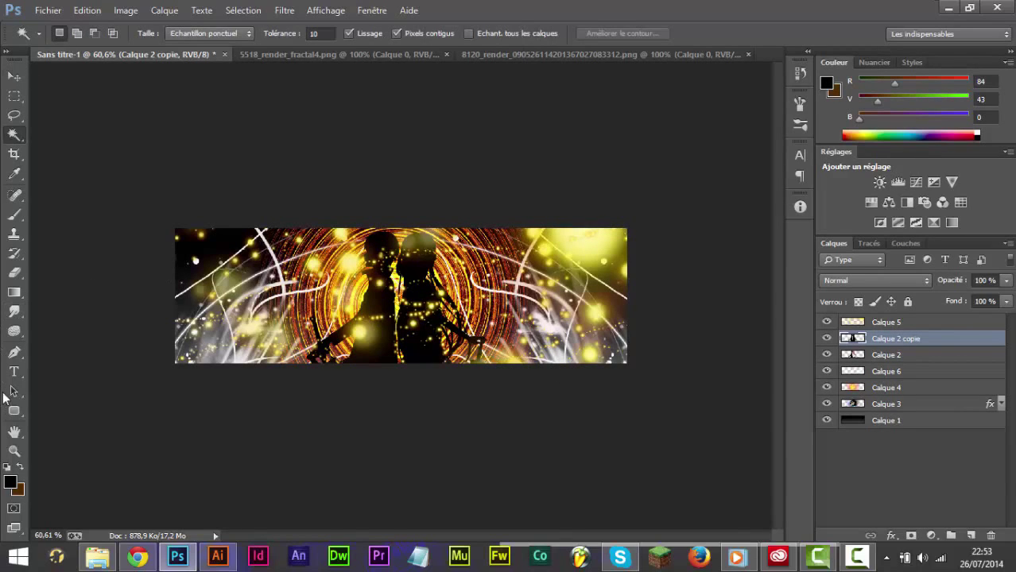
pyautogui.rightClick(12, 136)
pyautogui.click(84, 149)
pyautogui.click(375, 342)
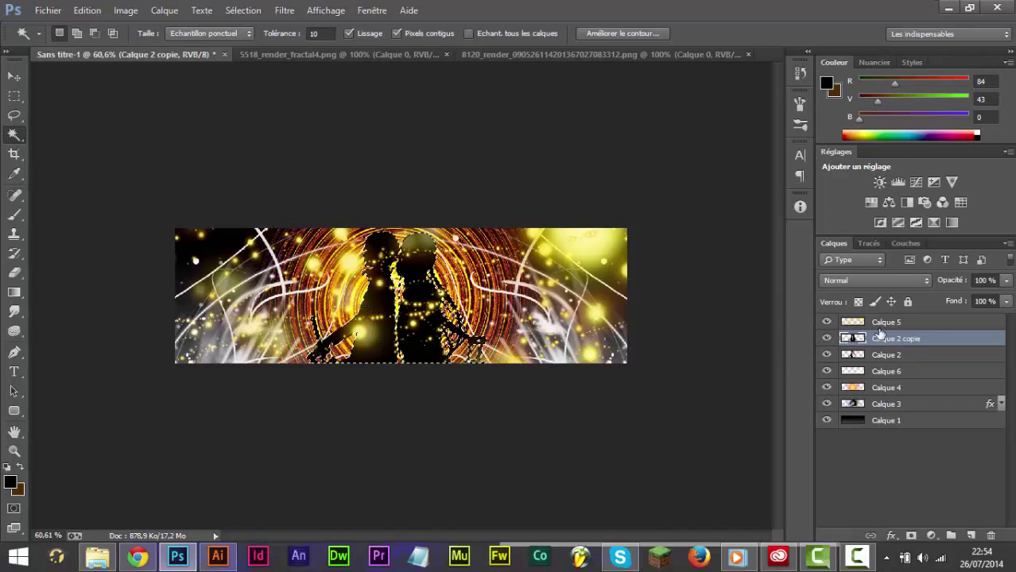
pyautogui.click(935, 326)
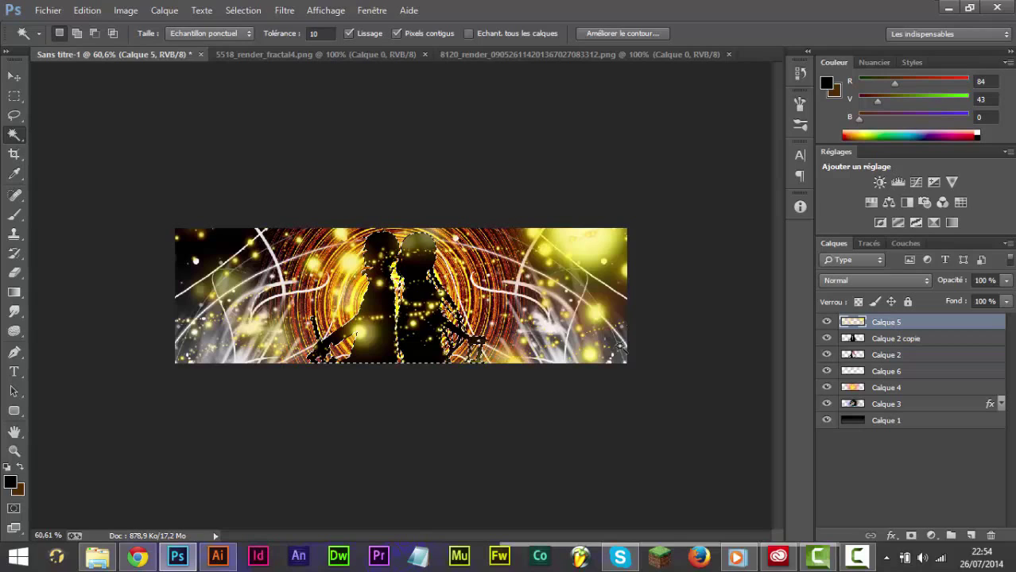
pyautogui.hotkey('alt', 'BackSpace')
pyautogui.hotkey('ctrl', 'd')
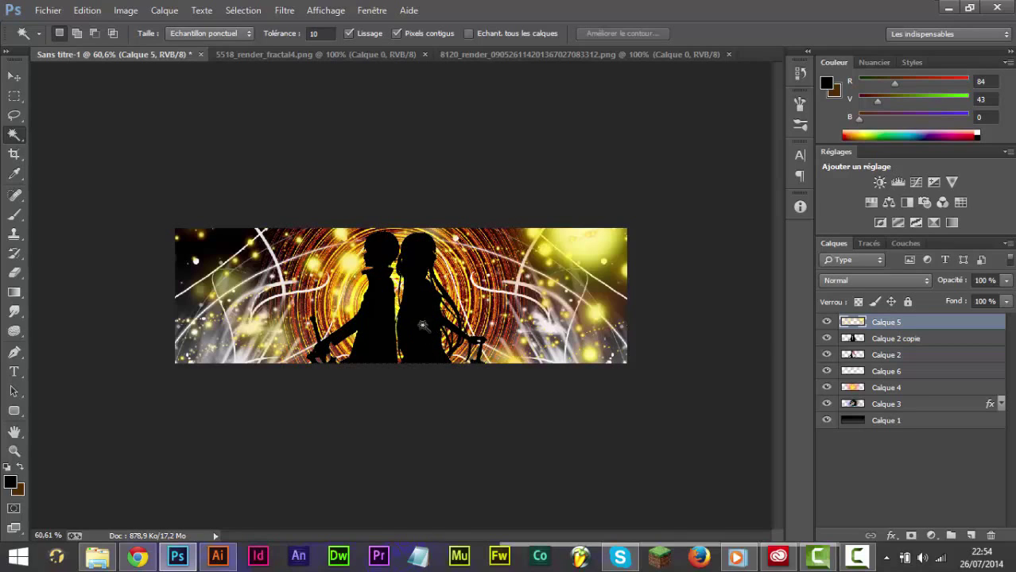
# Step: Hide the silhouette layer Calque 2 copie and place it directly below Calque 2
pyautogui.click(826, 339)
pyautogui.click(861, 349)
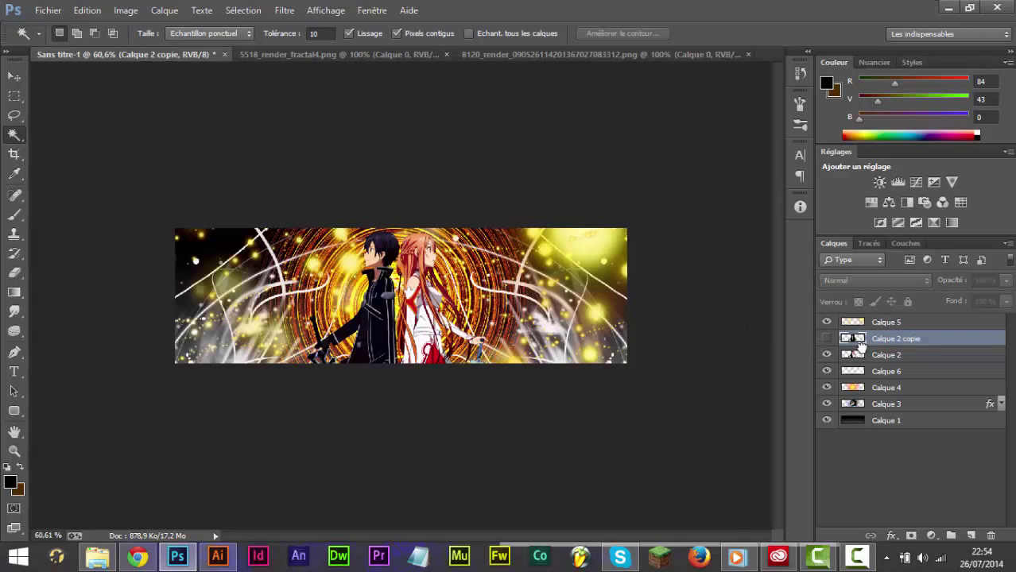
pyautogui.moveTo(860, 346); pyautogui.dragTo(859, 361)
pyautogui.click(867, 340)
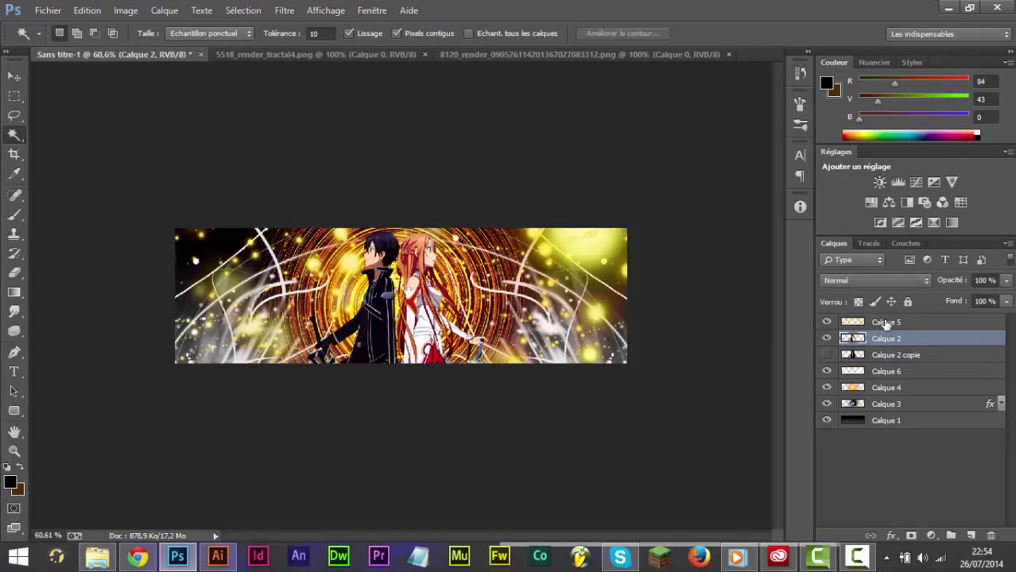
# Step: Raise the saturation of the spiral layer Calque 4 to +100 with a Teinte/Saturation adjustment and merge it into the layer
pyautogui.click(882, 322)
pyautogui.scroll(4, 350, 348)
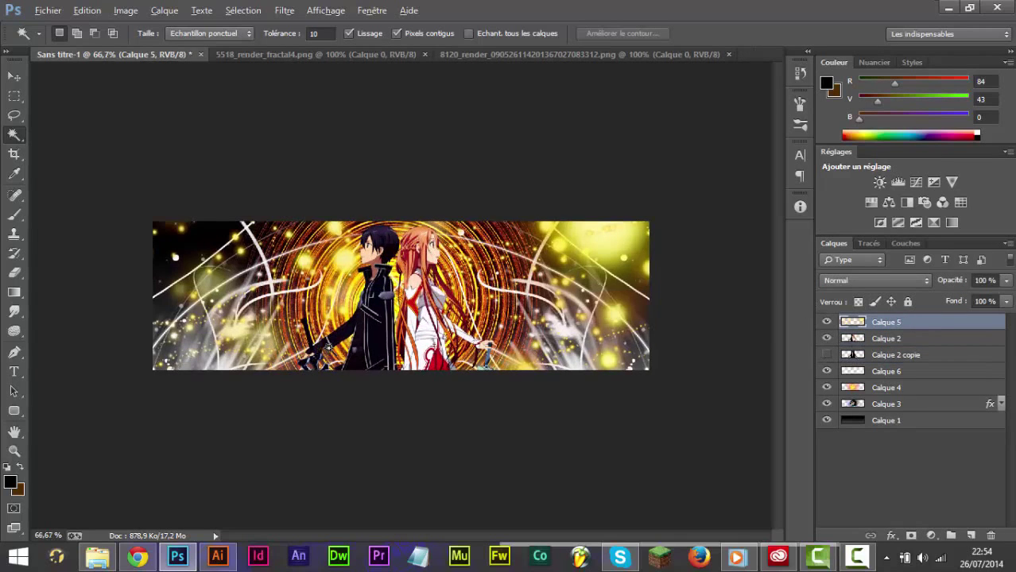
pyautogui.click(896, 340)
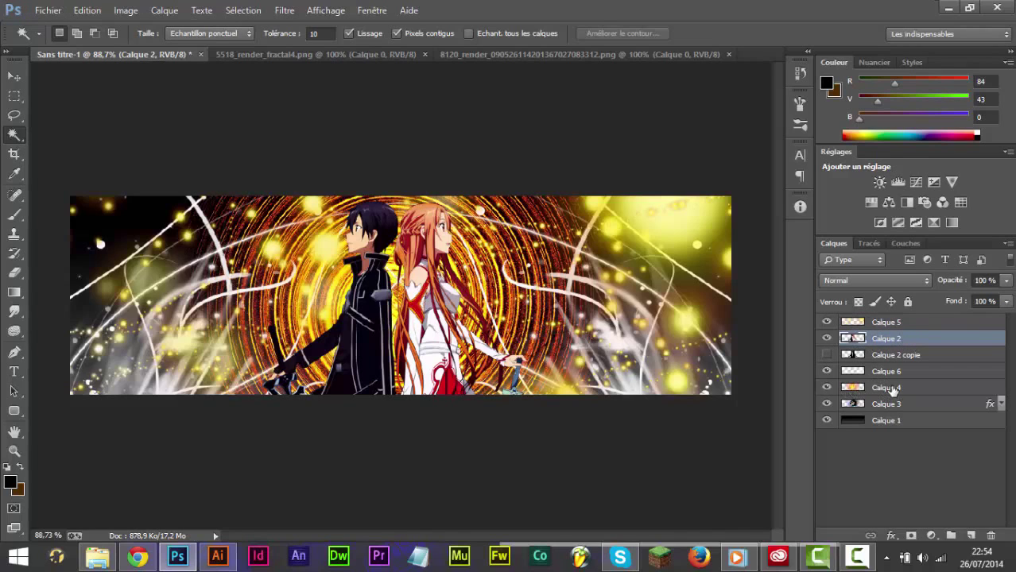
pyautogui.click(892, 388)
pyautogui.click(827, 387)
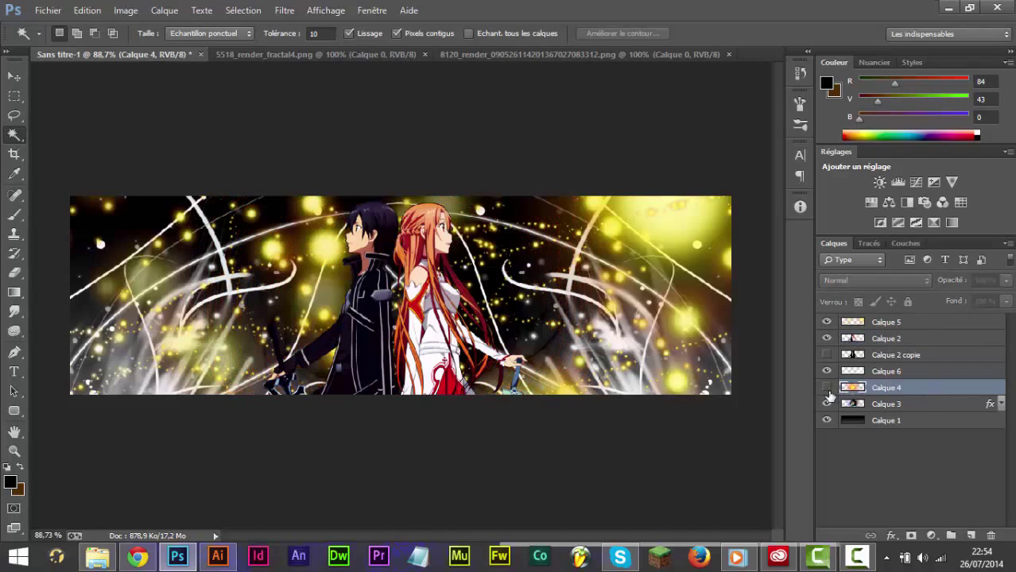
pyautogui.click(827, 387)
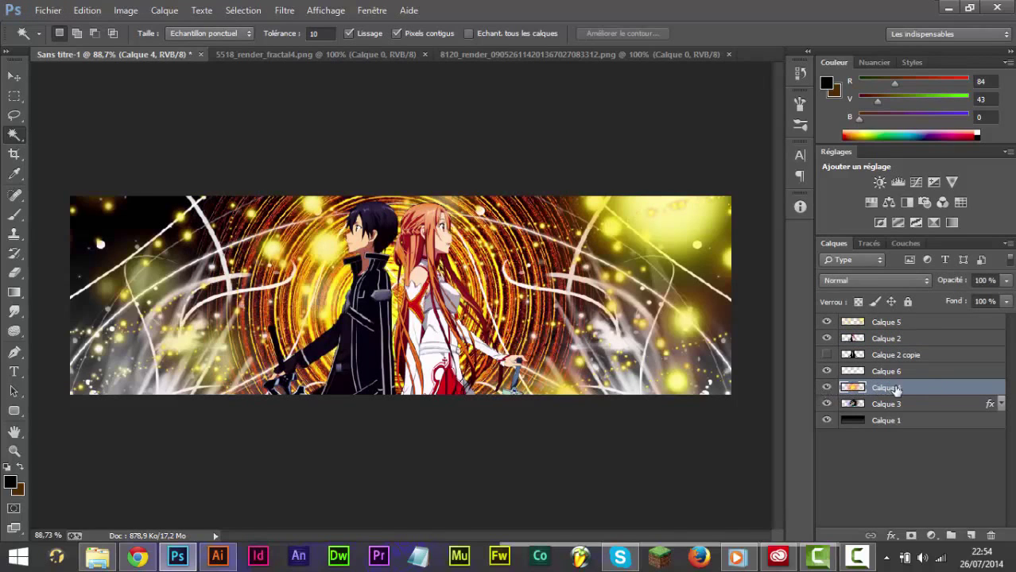
pyautogui.click(871, 202)
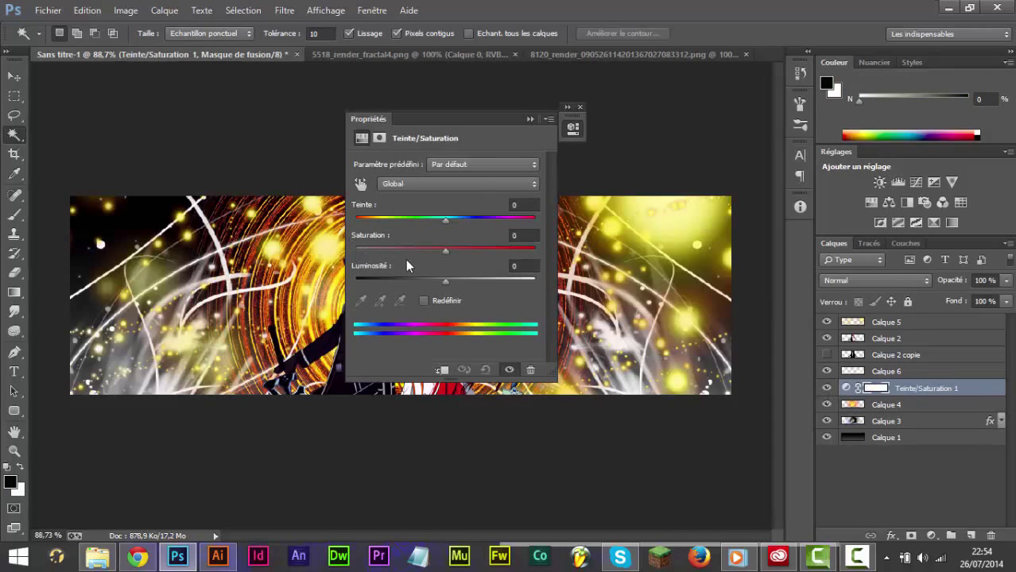
pyautogui.moveTo(445, 250); pyautogui.dragTo(507, 251)
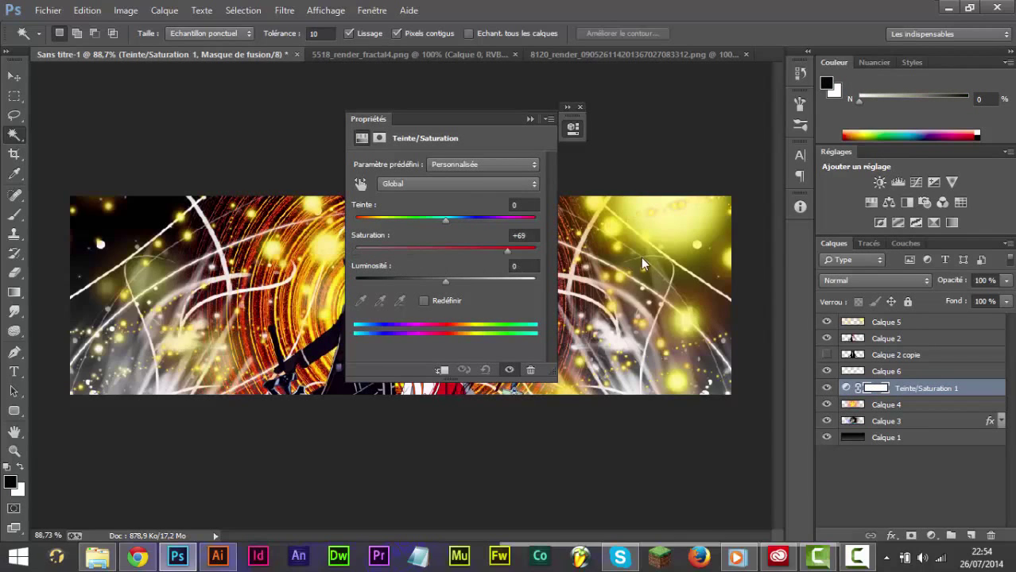
pyautogui.moveTo(642, 258); pyautogui.dragTo(637, 257)
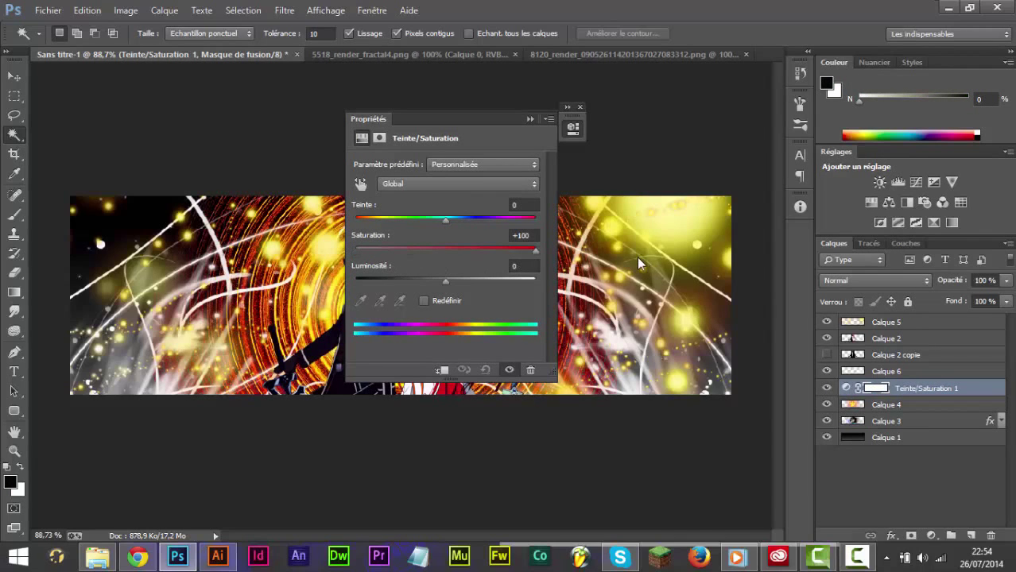
pyautogui.click(581, 108)
pyautogui.hotkey('ctrl', 'e')
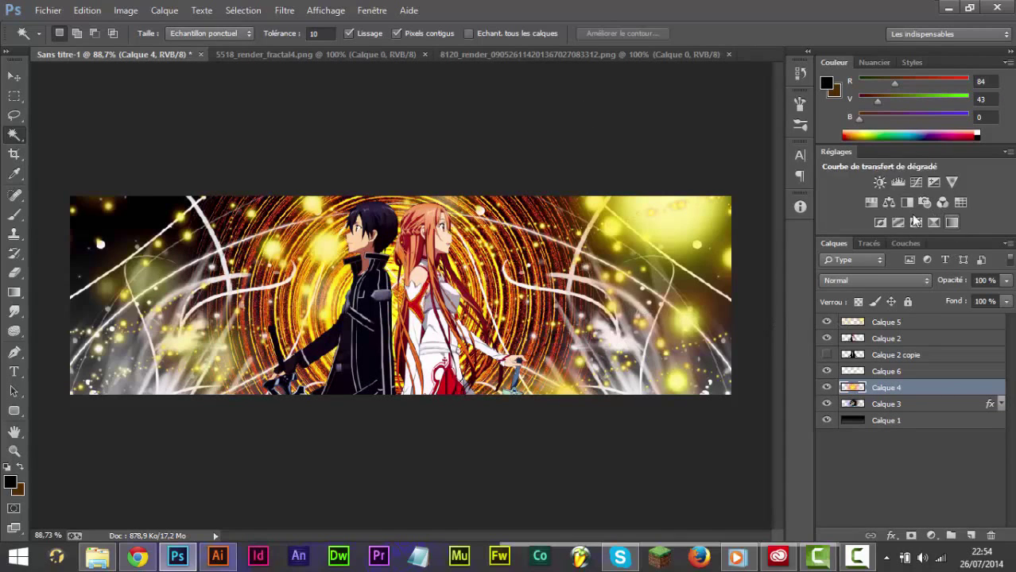
# Step: Add another Teinte/Saturation adjustment layer with Saturation +100 directly above Calque 4, leaving it unmerged
pyautogui.click(869, 203)
pyautogui.click(476, 250)
pyautogui.click(536, 251)
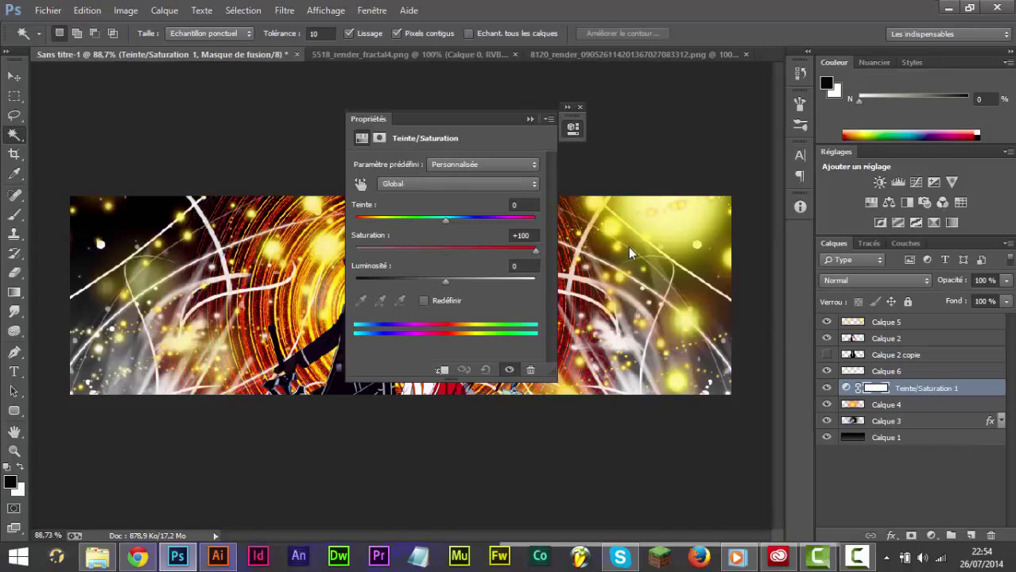
pyautogui.press('Delete')
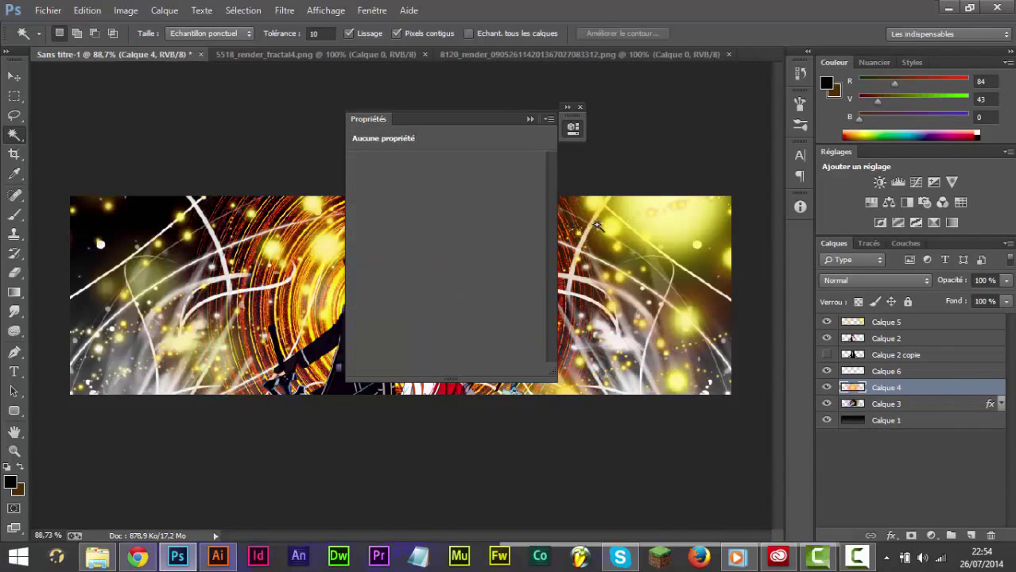
pyautogui.click(883, 274)
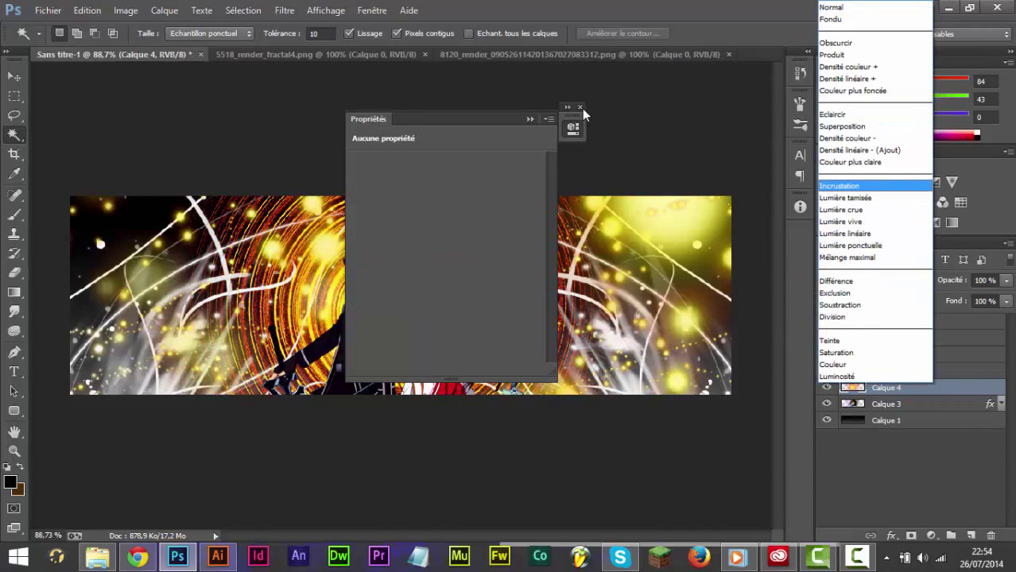
pyautogui.click(584, 114)
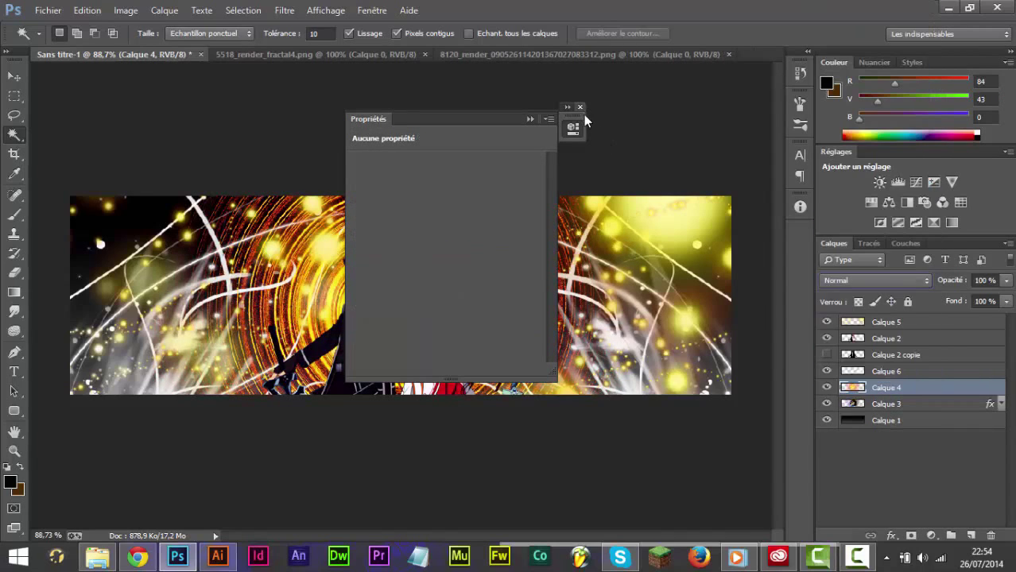
pyautogui.click(871, 202)
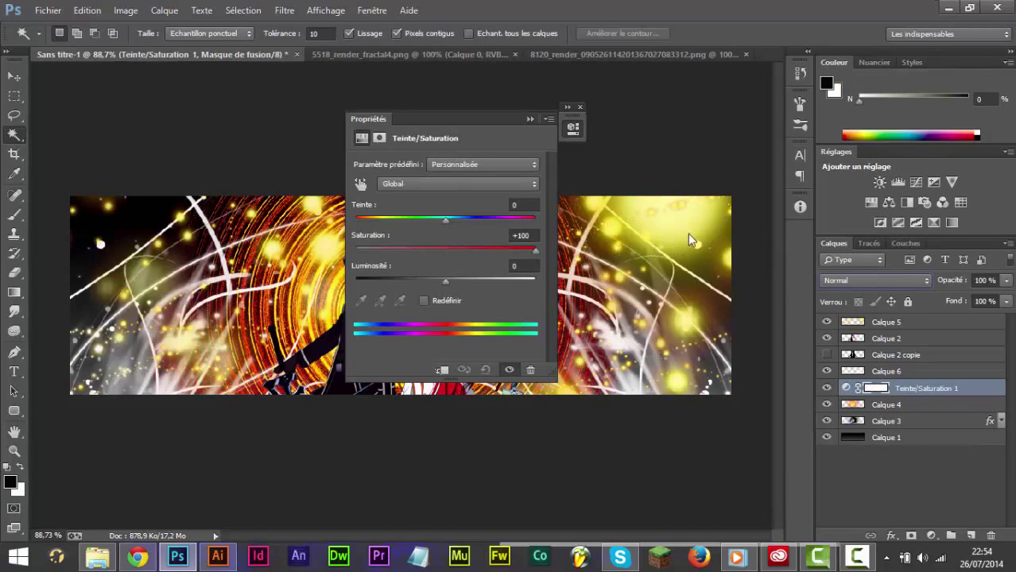
pyautogui.click(579, 107)
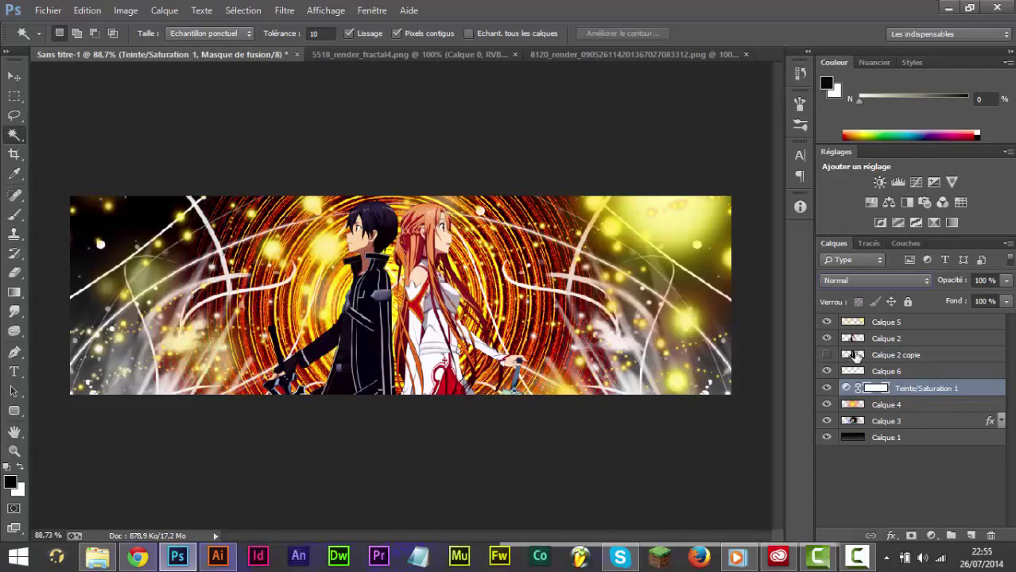
# Step: Show the black silhouette layer Calque 2 copie and offset it slightly down and right behind the couple as a shadow
pyautogui.click(859, 357)
pyautogui.click(829, 357)
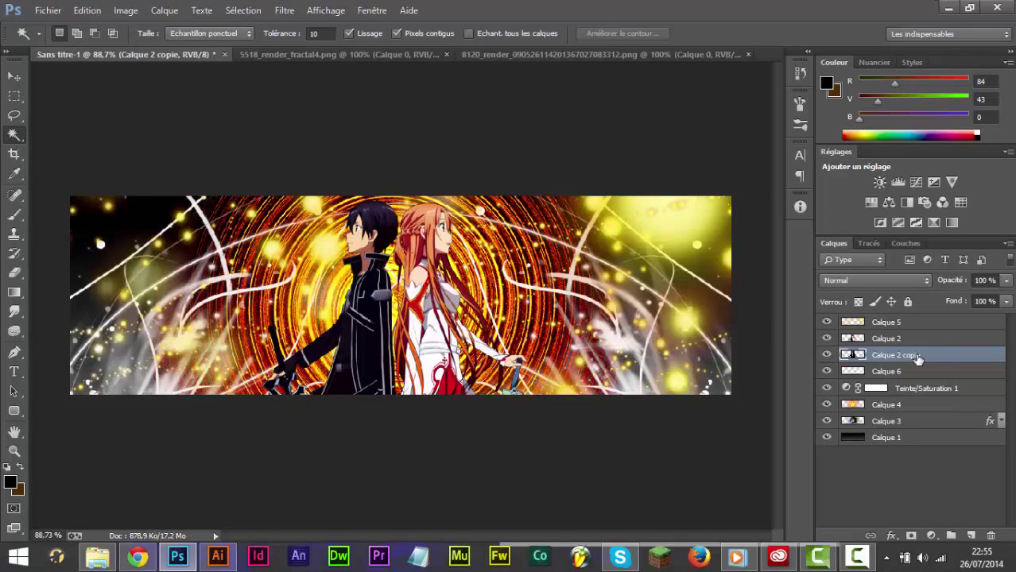
pyautogui.press('v')
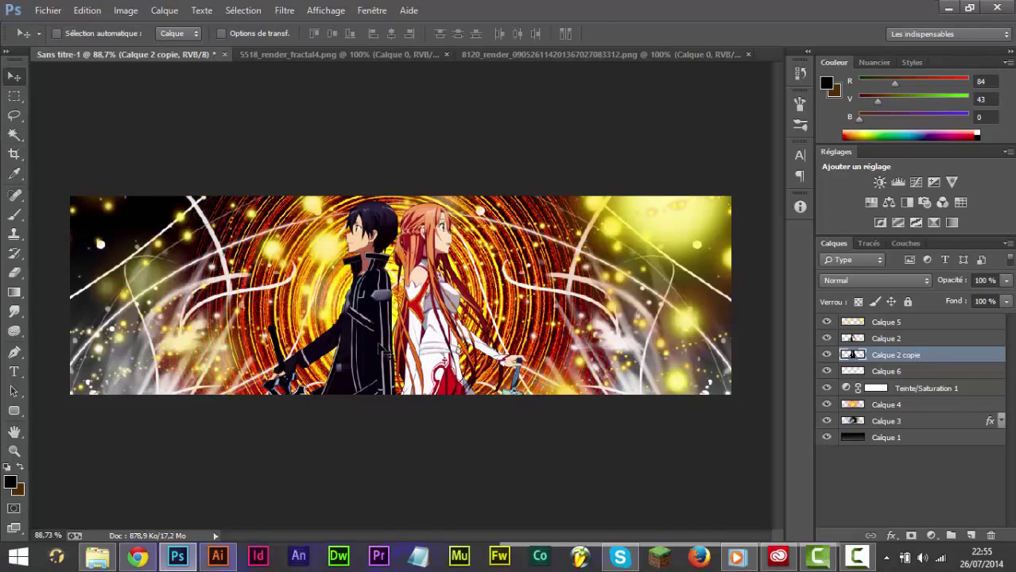
pyautogui.moveTo(382, 347)
pyautogui.mouseDown()
pyautogui.moveTo(402, 327)
pyautogui.moveTo(398, 353)
pyautogui.mouseUp()
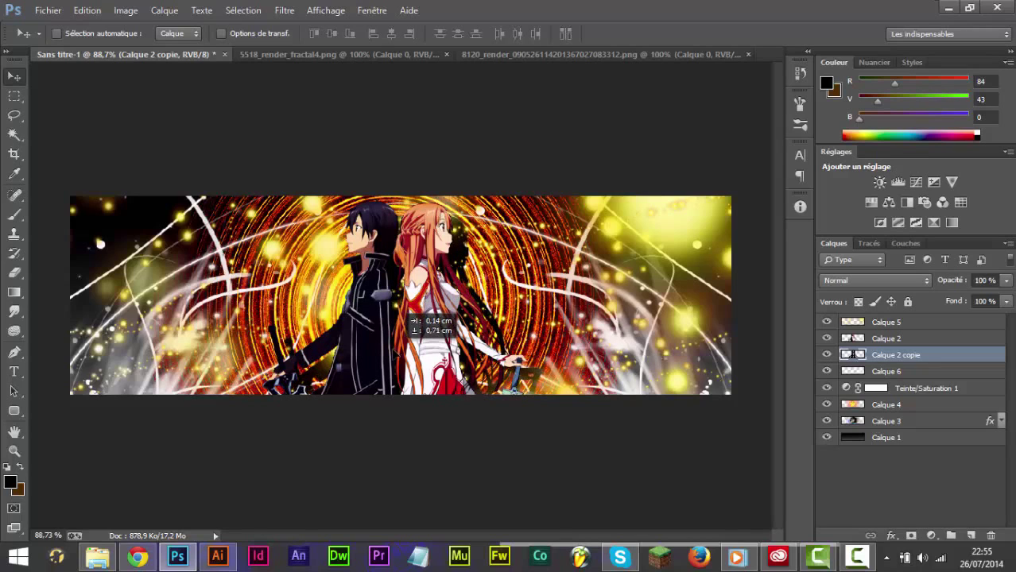
pyautogui.press('w')
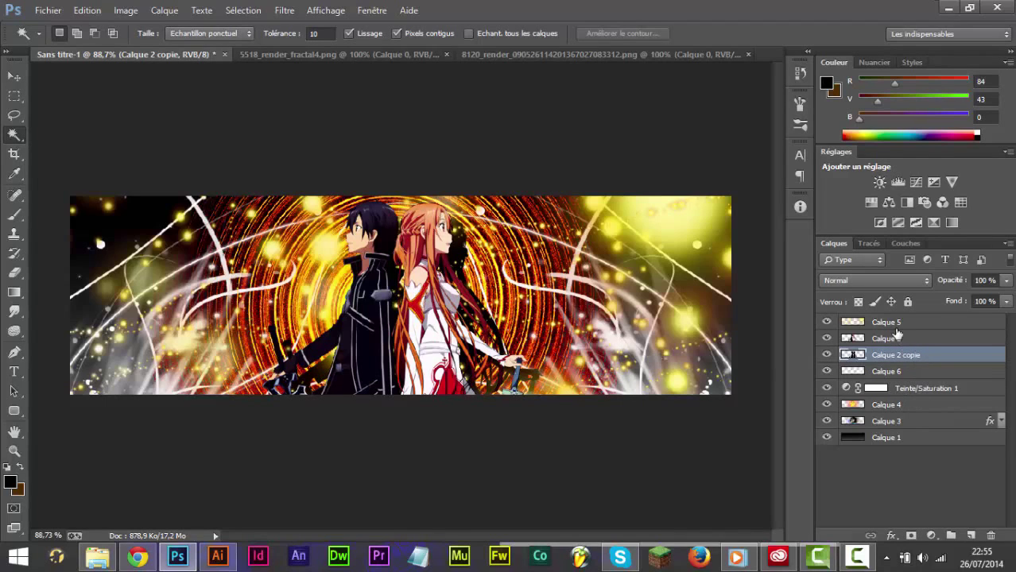
# Step: Set the blend mode of the white fractal layer Calque 6 to Incrustation
pyautogui.click(922, 372)
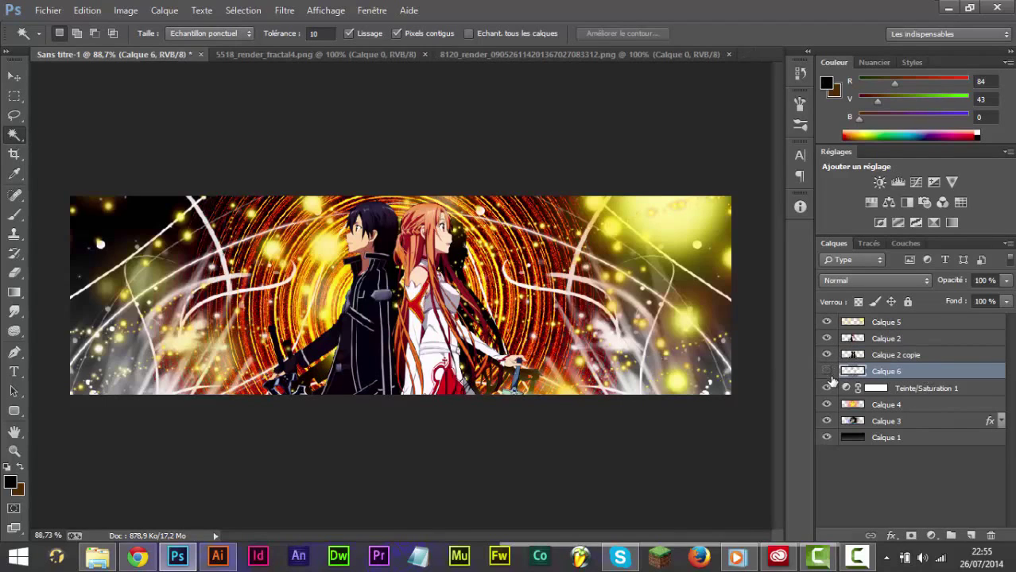
pyautogui.click(828, 372)
pyautogui.click(828, 372)
pyautogui.click(882, 282)
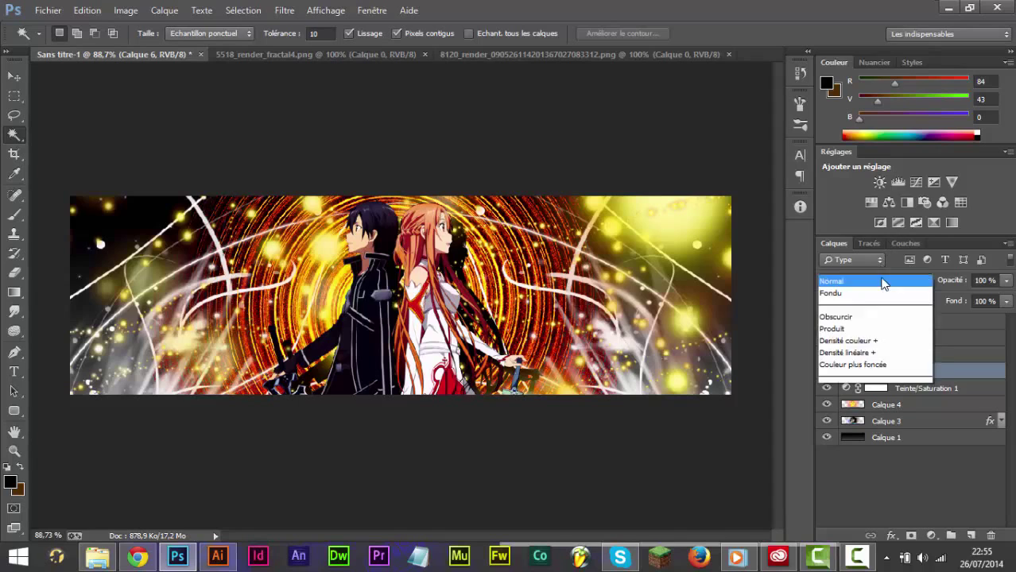
pyautogui.click(874, 186)
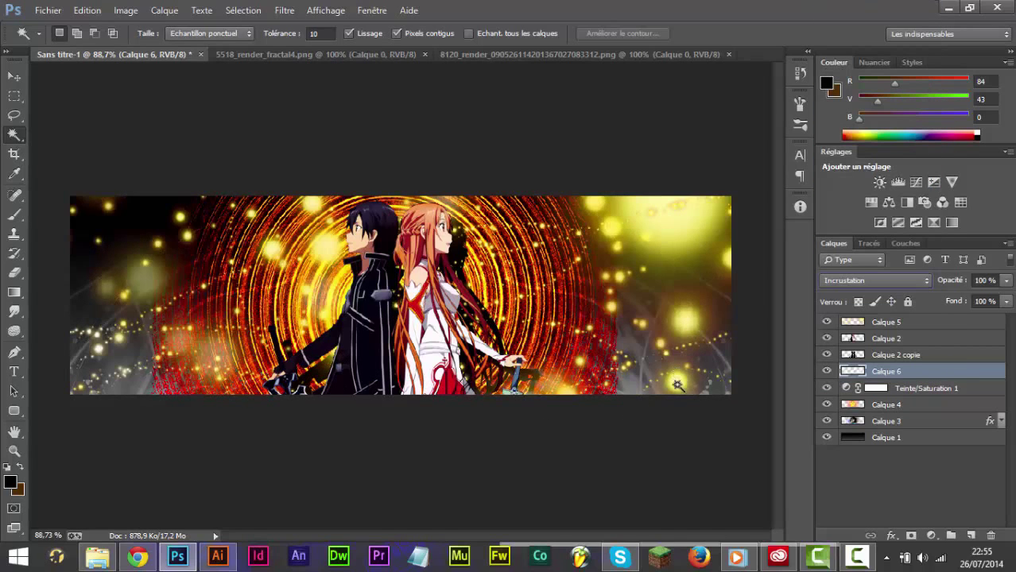
# Step: Fade the spiral's right edge on Calque 4 with a black-to-white linear gradient on a layer mask, and apply the mask
pyautogui.click(902, 408)
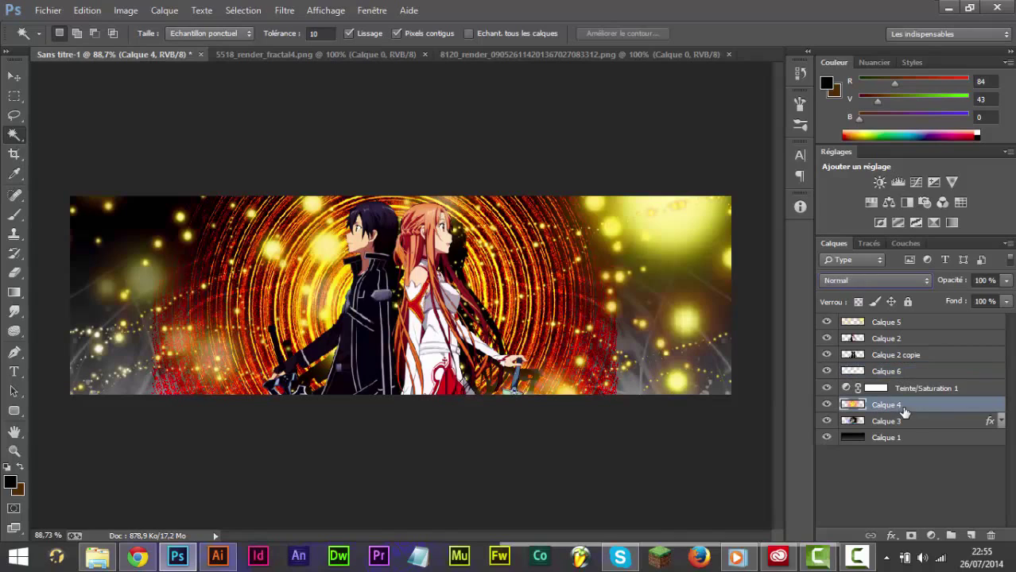
pyautogui.click(909, 536)
pyautogui.press('g')
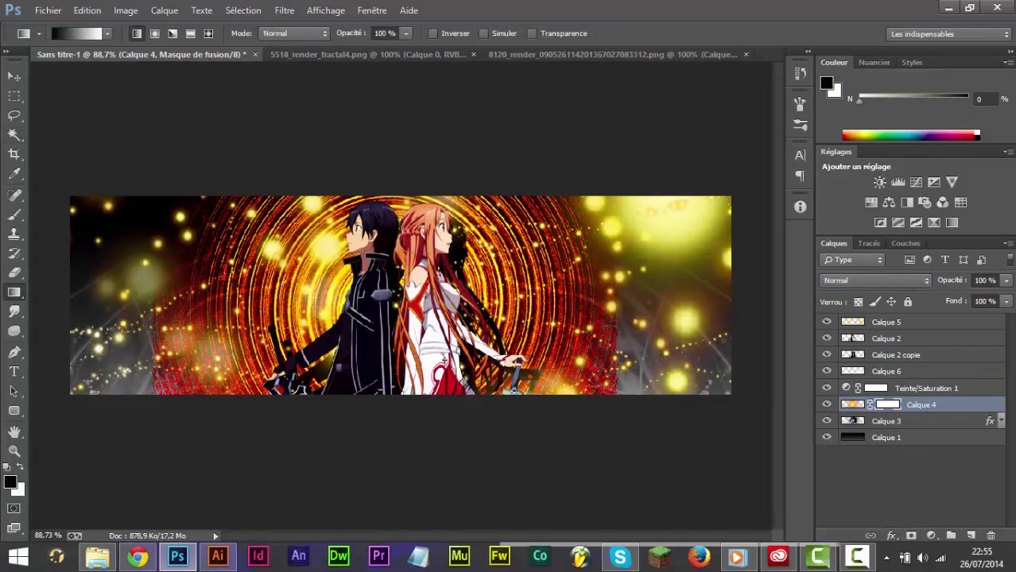
pyautogui.moveTo(558, 321); pyautogui.dragTo(644, 315)
pyautogui.moveTo(606, 317); pyautogui.dragTo(517, 316)
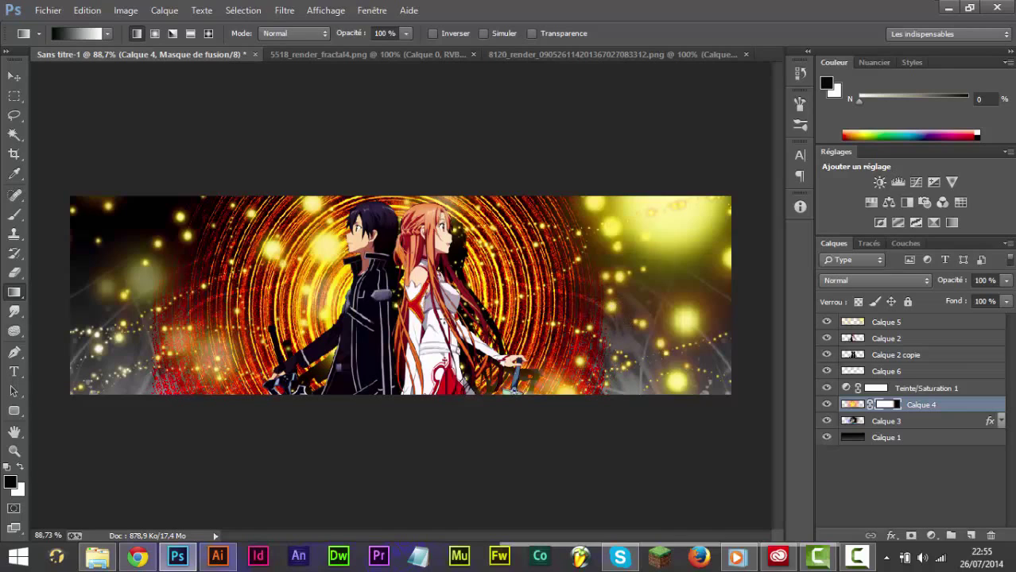
pyautogui.moveTo(594, 321); pyautogui.dragTo(443, 321)
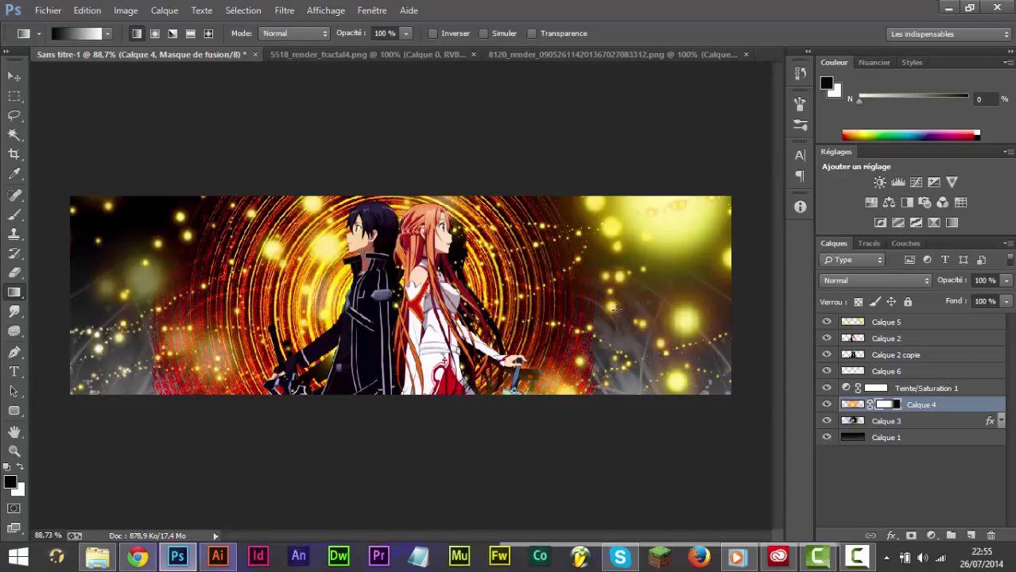
pyautogui.rightClick(894, 407)
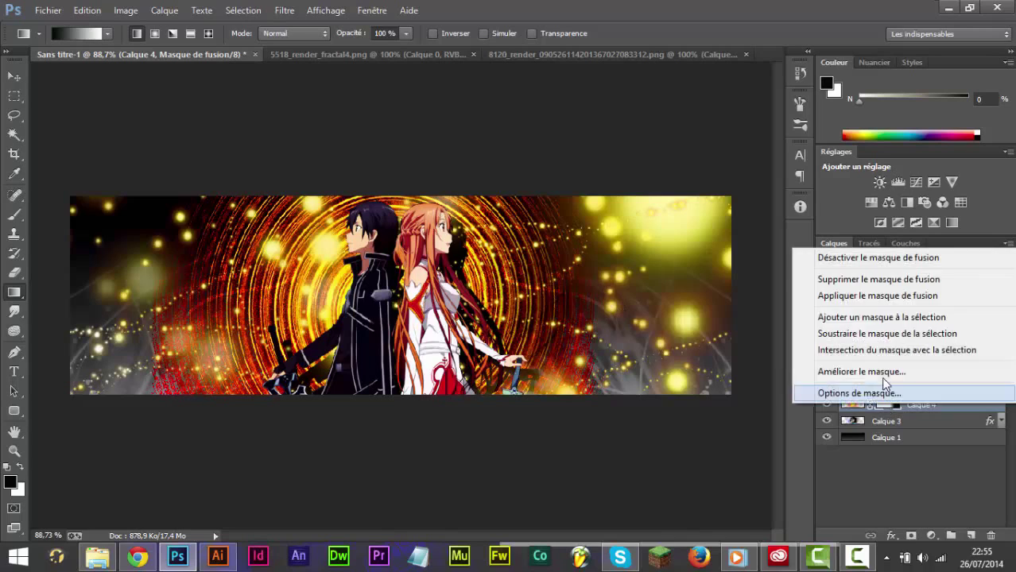
pyautogui.click(832, 298)
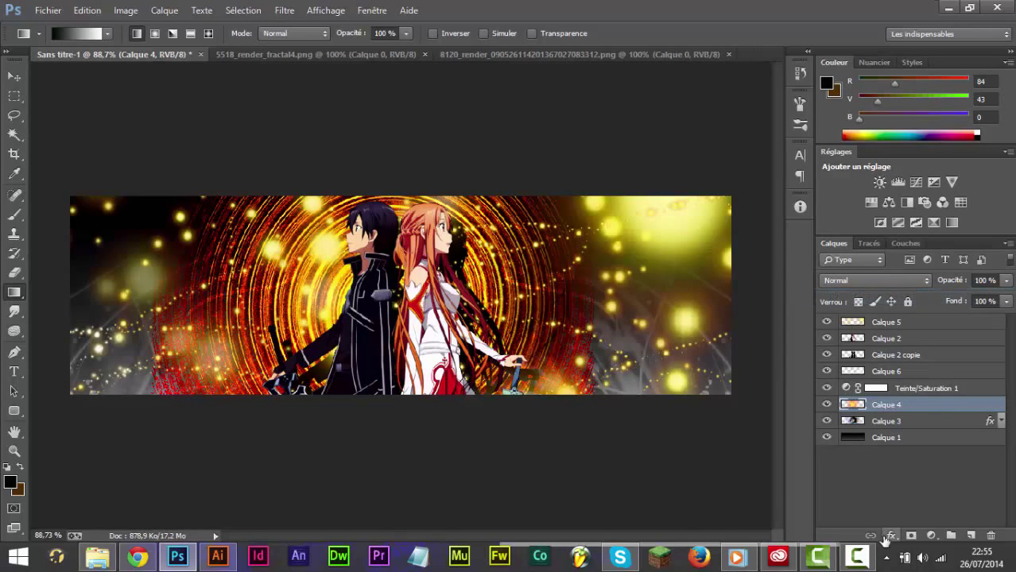
# Step: Fade the spiral's left edge on Calque 4 with a gradient on a new layer mask, and apply the mask
pyautogui.click(911, 535)
pyautogui.moveTo(153, 318); pyautogui.dragTo(228, 318)
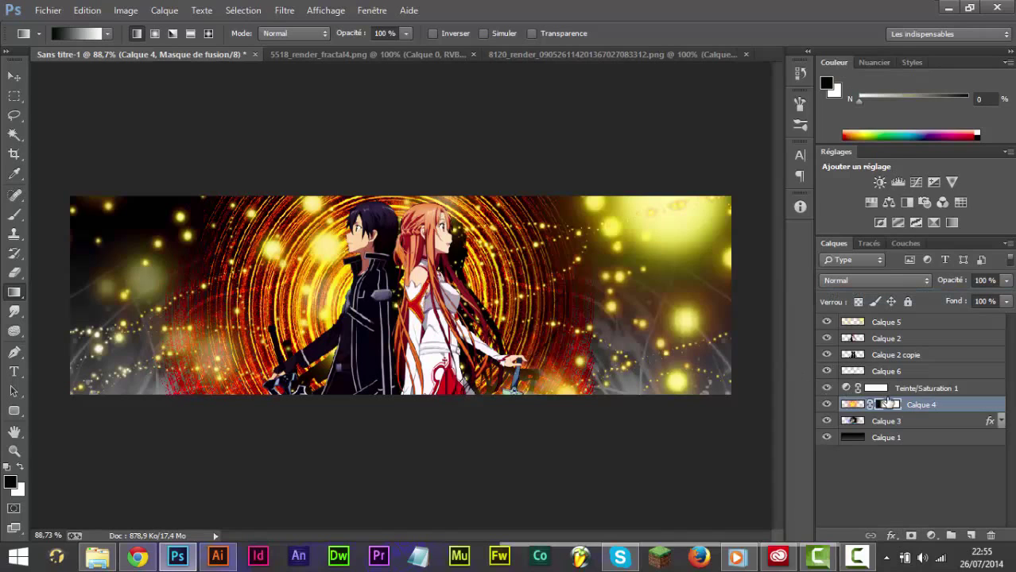
pyautogui.rightClick(891, 410)
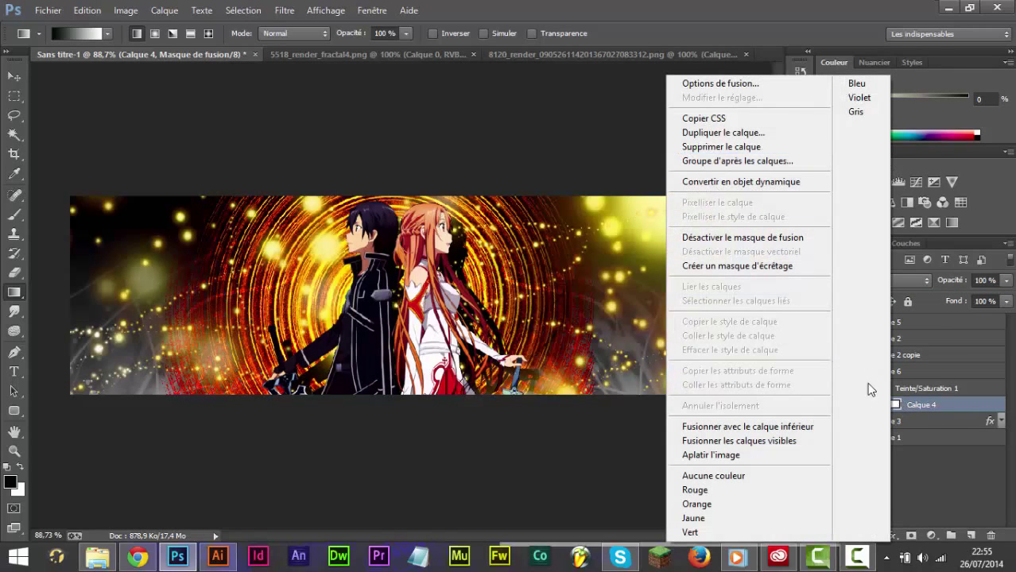
pyautogui.click(897, 405)
pyautogui.rightClick(897, 408)
pyautogui.click(841, 294)
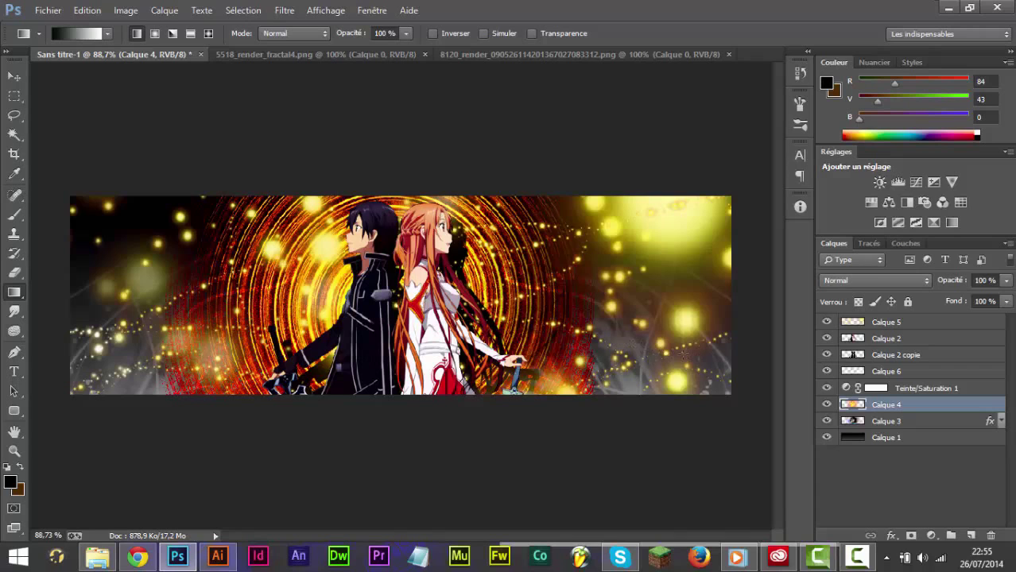
# Step: Add a Lueur externe effect with a size of 10 px to the couple layer Calque 2
pyautogui.doubleClick(924, 342)
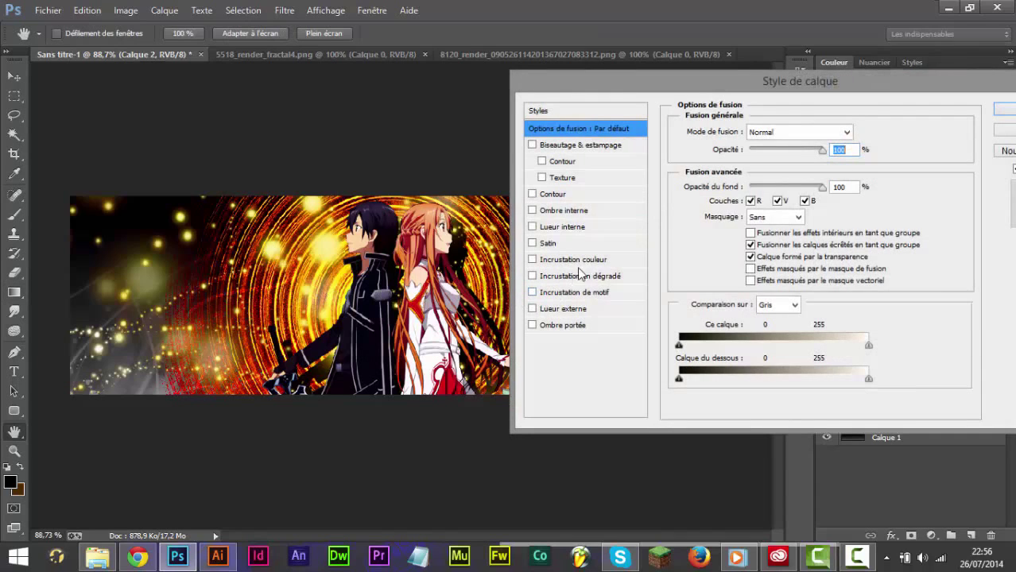
pyautogui.click(591, 309)
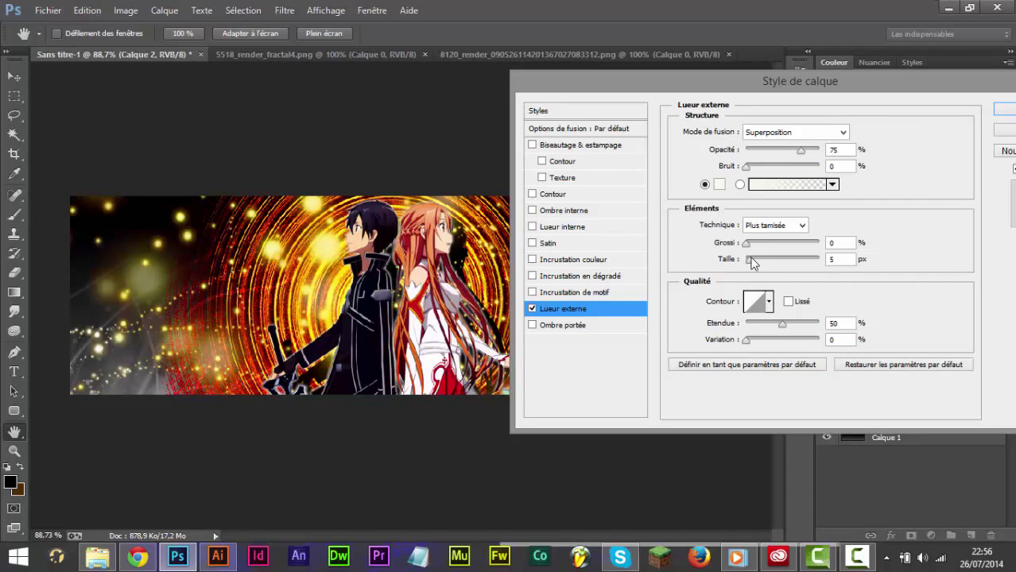
pyautogui.moveTo(749, 260); pyautogui.dragTo(753, 259)
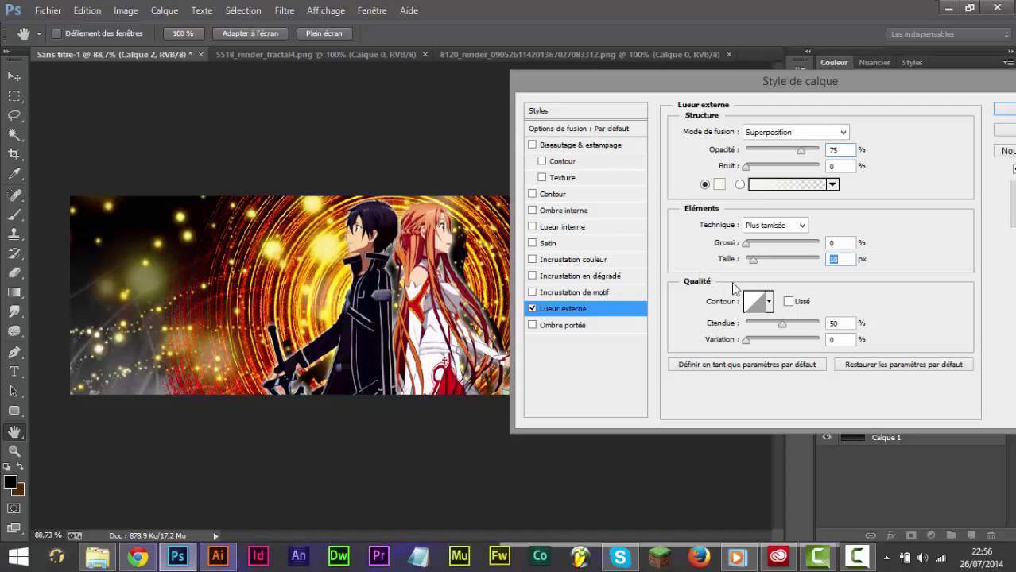
pyautogui.press('Return')
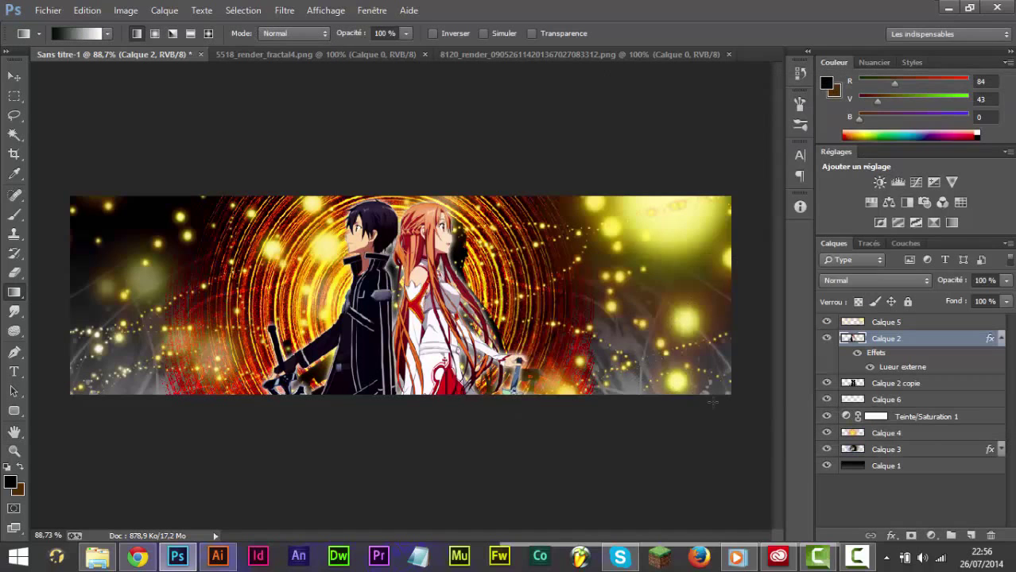
# Step: Delete the fractal layer Calque 3 and check the background layer Calque 1 on its own
pyautogui.click(826, 465)
pyautogui.click(826, 466)
pyautogui.click(877, 450)
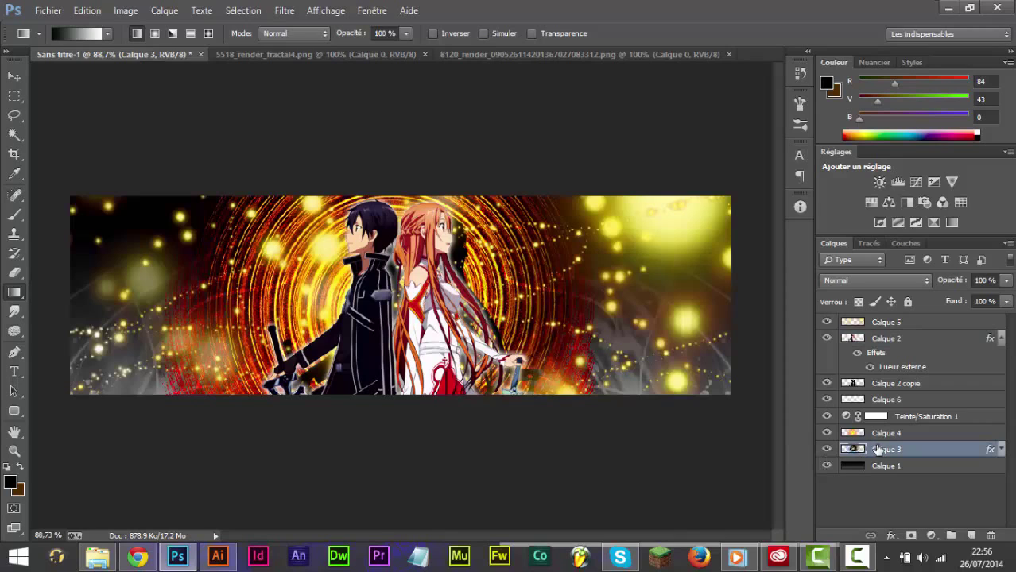
pyautogui.press('Delete')
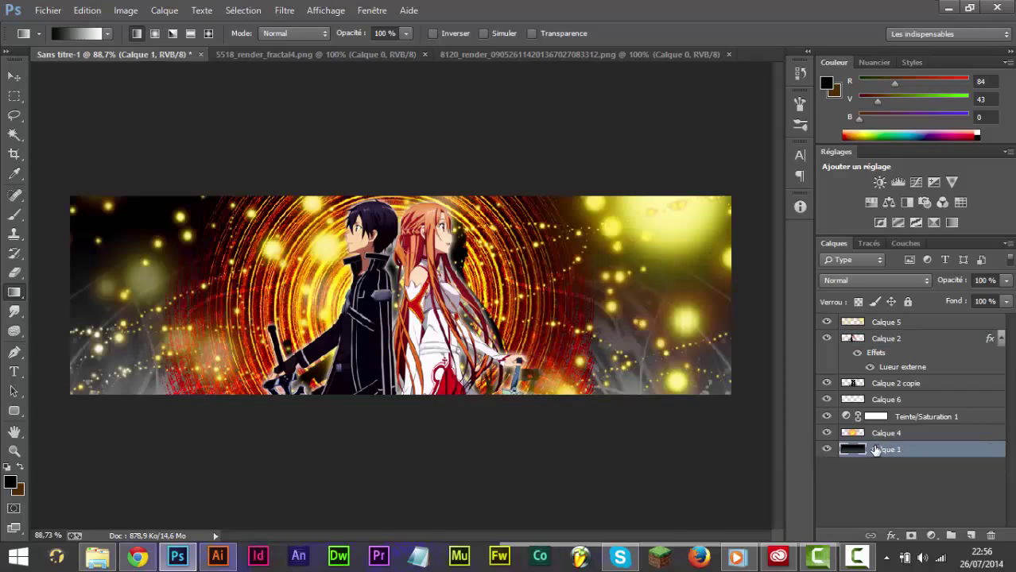
pyautogui.keyDown('alt'); pyautogui.click(827, 449); pyautogui.keyUp('alt')
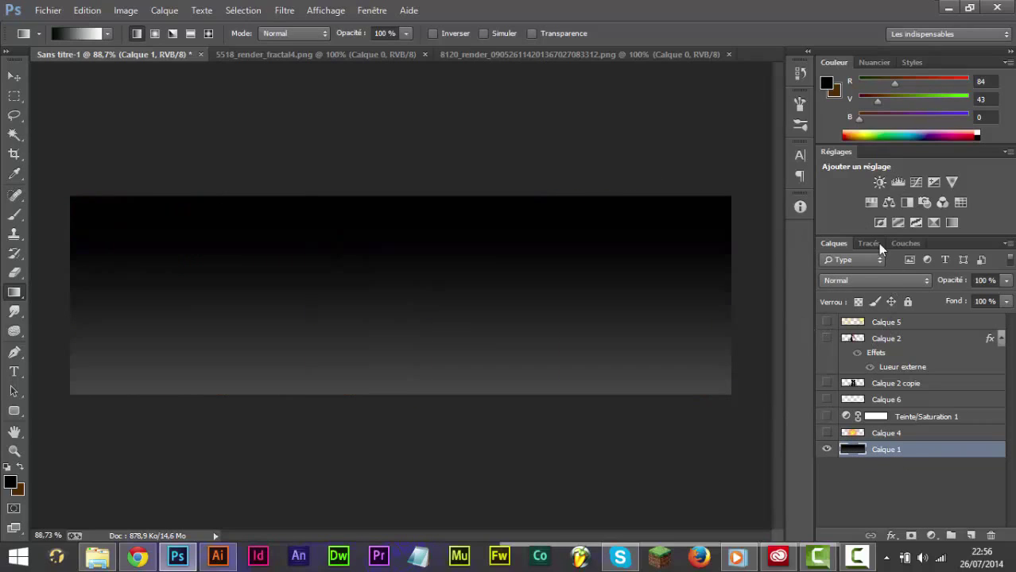
pyautogui.keyDown('alt'); pyautogui.click(826, 450); pyautogui.keyUp('alt')
# Step: Set the foreground colour to orange (255, 162, 0) and the background colour to pure red (255, 0, 0)
pyautogui.doubleClick(827, 83)
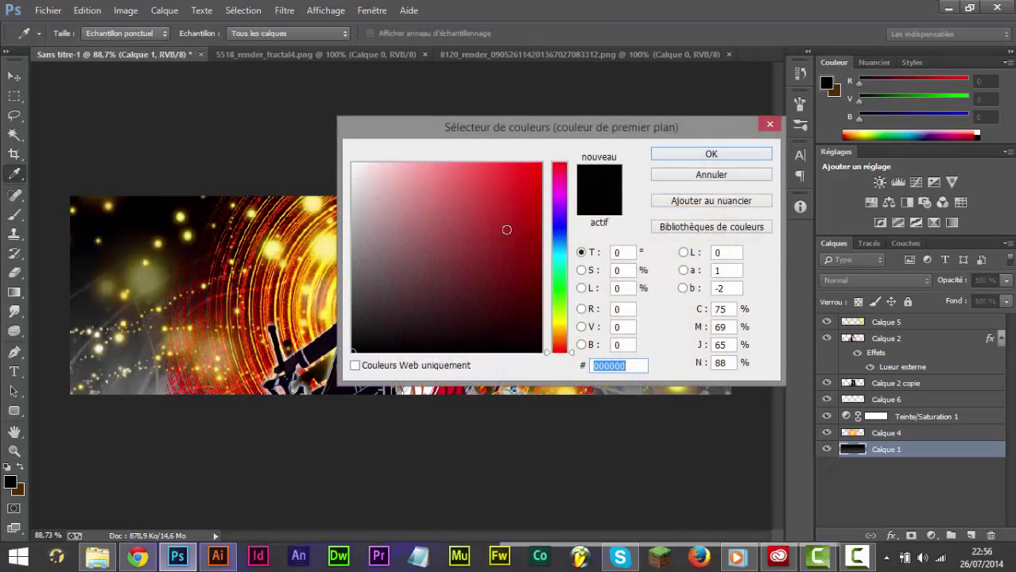
pyautogui.moveTo(561, 327); pyautogui.dragTo(565, 333)
pyautogui.moveTo(522, 287); pyautogui.dragTo(582, 160)
pyautogui.click(704, 154)
pyautogui.press('g')
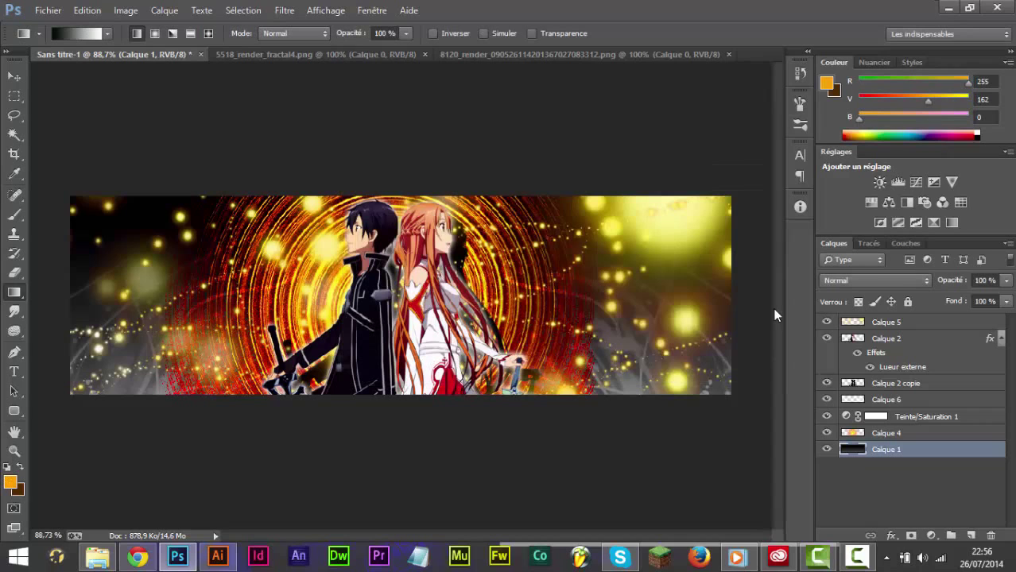
pyautogui.doubleClick(831, 94)
pyautogui.moveTo(473, 261); pyautogui.dragTo(575, 145)
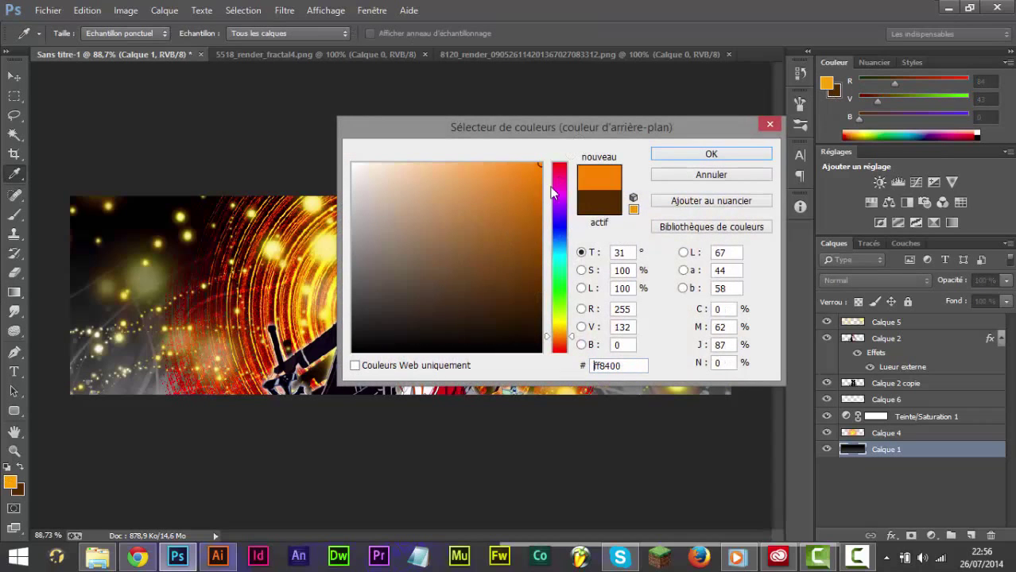
pyautogui.moveTo(554, 192); pyautogui.dragTo(569, 69)
pyautogui.click(683, 154)
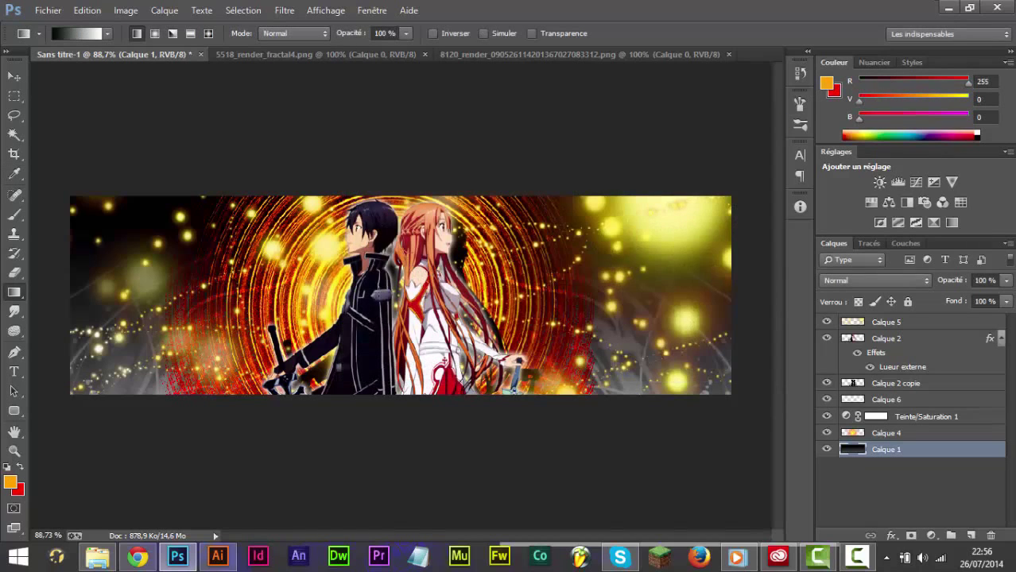
# Step: Fill the background layer Calque 1 with a vertical linear orange-to-red gradient, using the foreground-to-background preset
pyautogui.moveTo(355, 226); pyautogui.dragTo(355, 395)
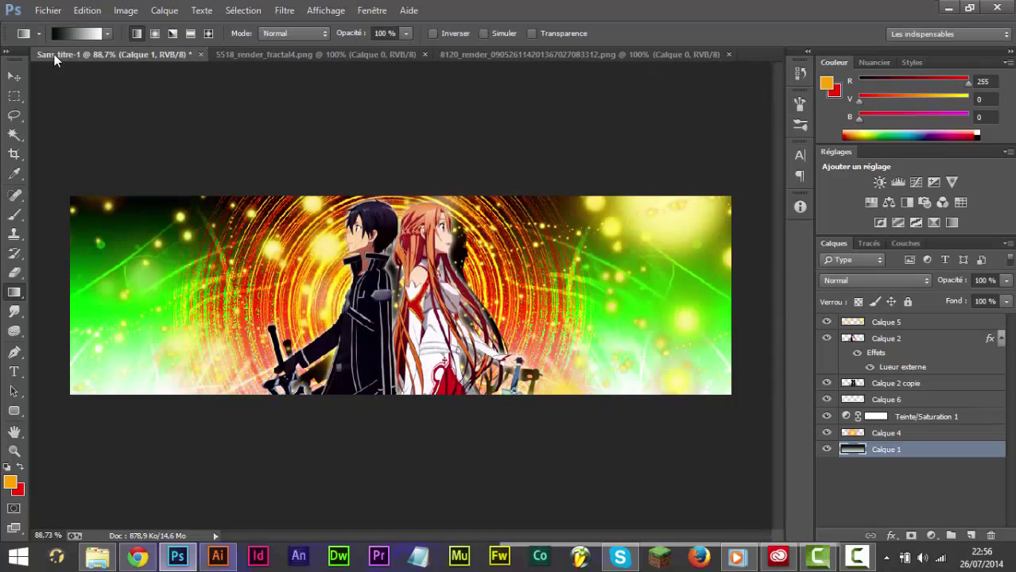
pyautogui.click(62, 34)
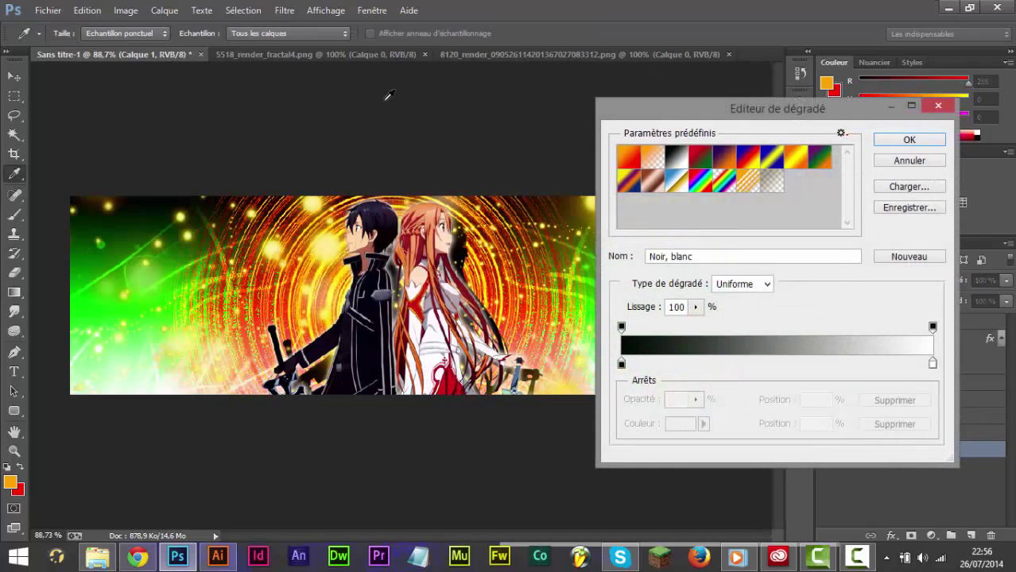
pyautogui.click(624, 161)
pyautogui.click(909, 140)
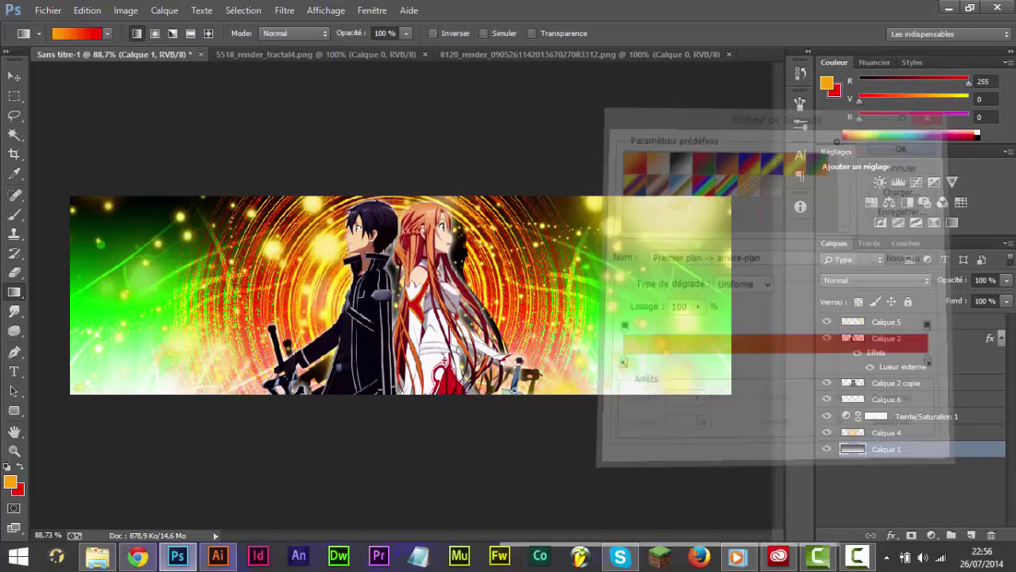
pyautogui.moveTo(346, 274); pyautogui.dragTo(355, 395)
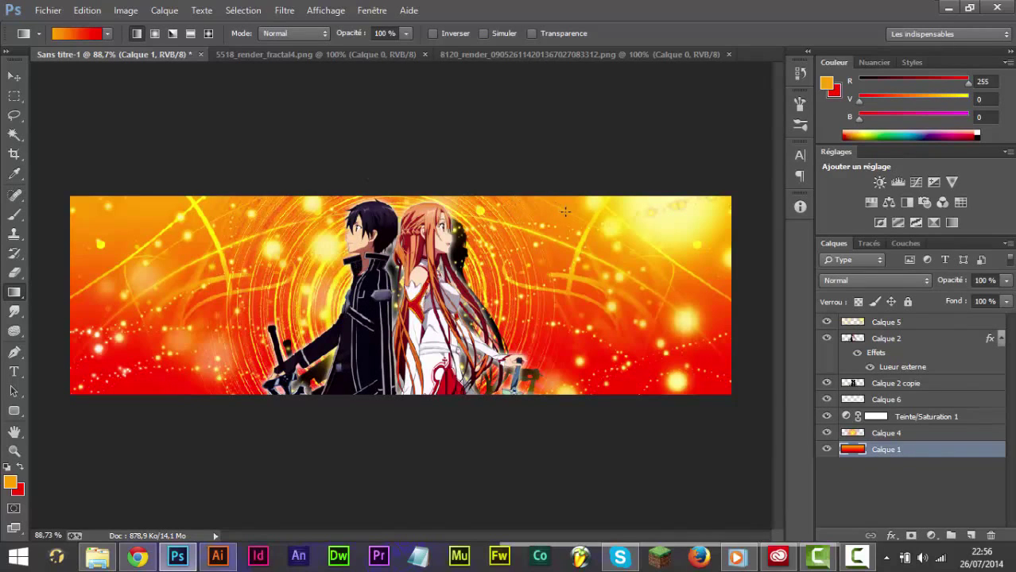
# Step: Close the red 8120_render and blue 5518_render_fractal4.png documents, keeping the banner open
pyautogui.press('v')
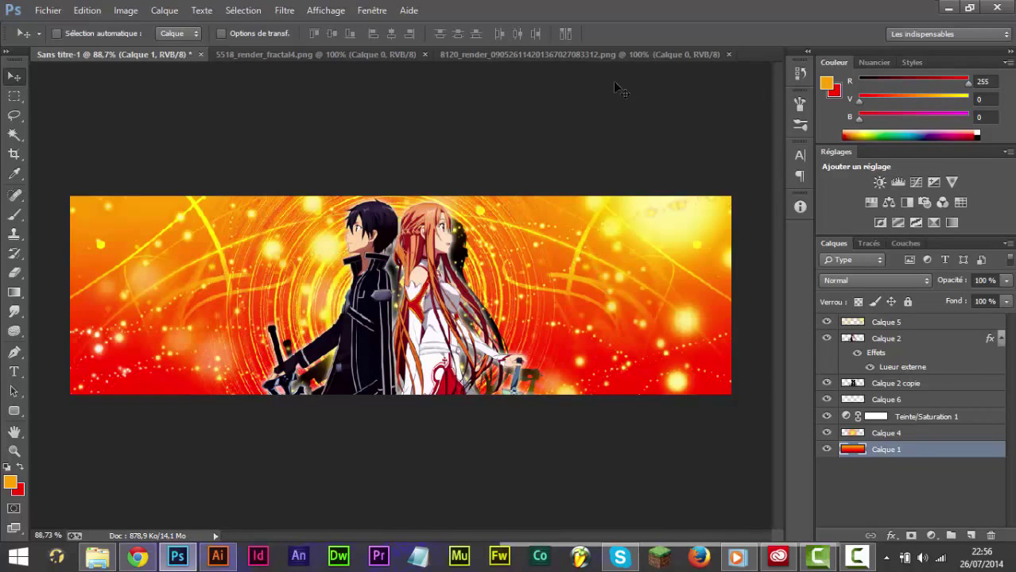
pyautogui.click(704, 54)
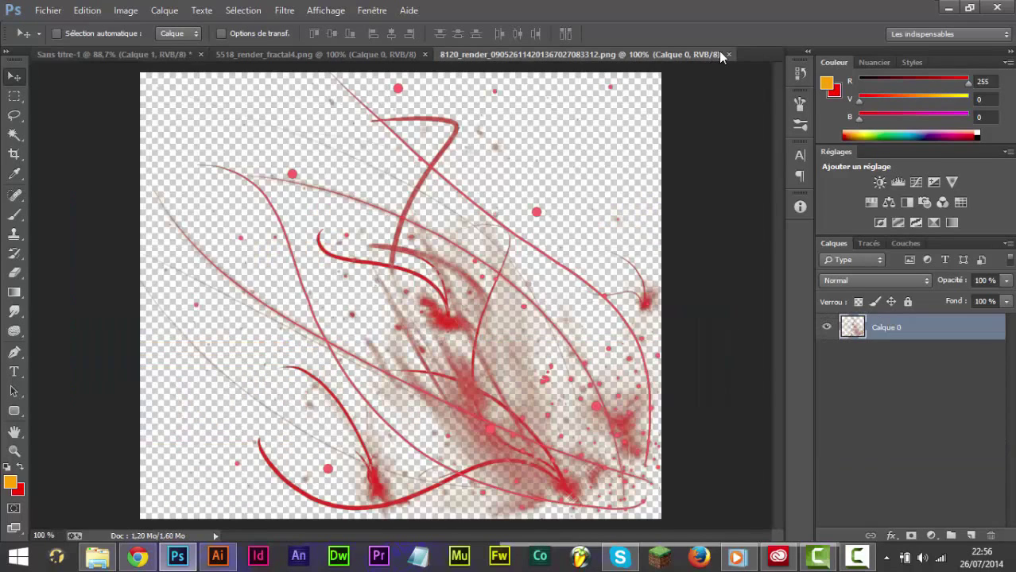
pyautogui.click(727, 54)
pyautogui.click(376, 53)
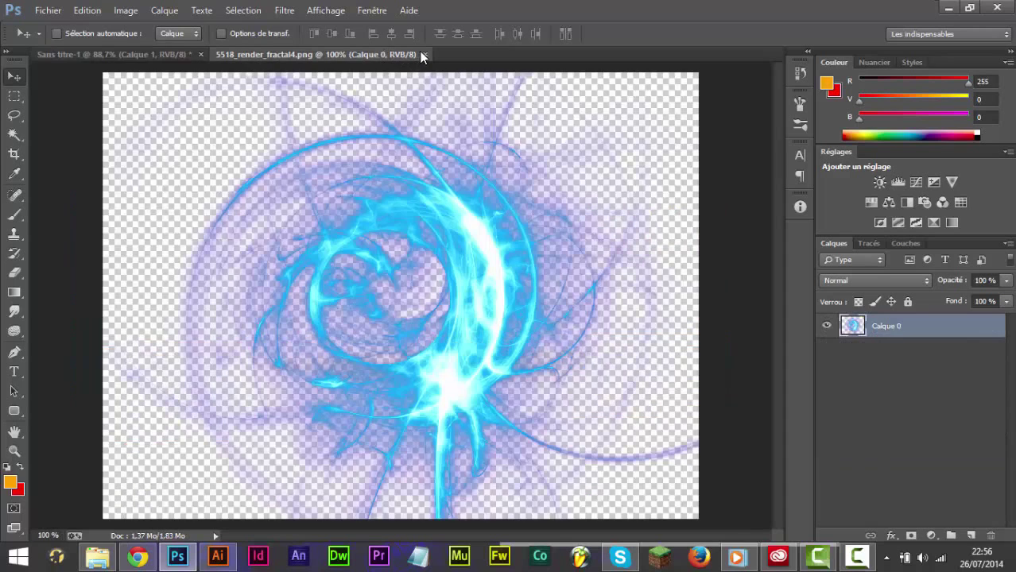
pyautogui.click(423, 55)
# Step: Start opening a file and browse to the SAO folder inside Tuto PS bann > RENDERS
pyautogui.hotkey('ctrl', 'o')
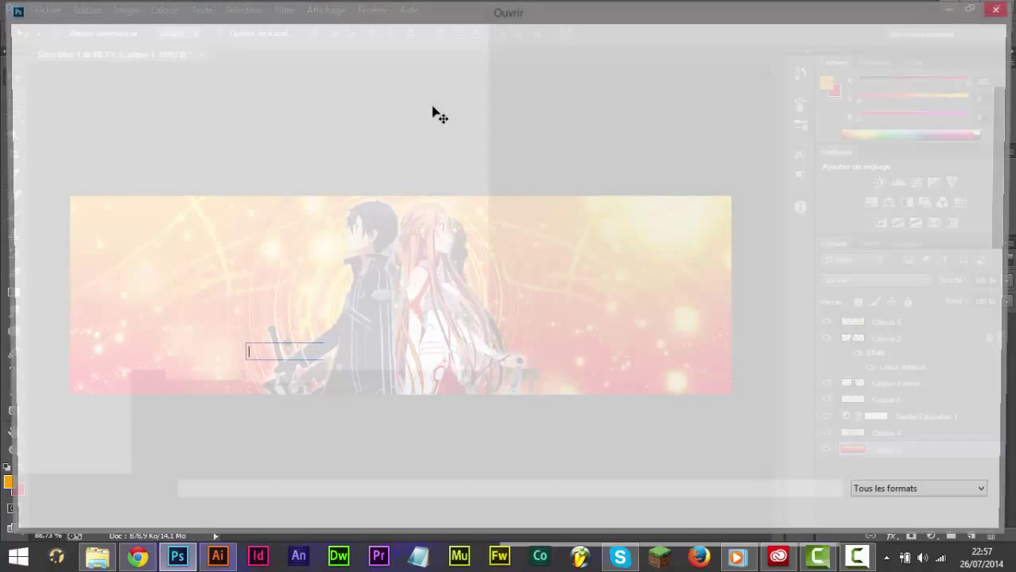
pyautogui.click(218, 36)
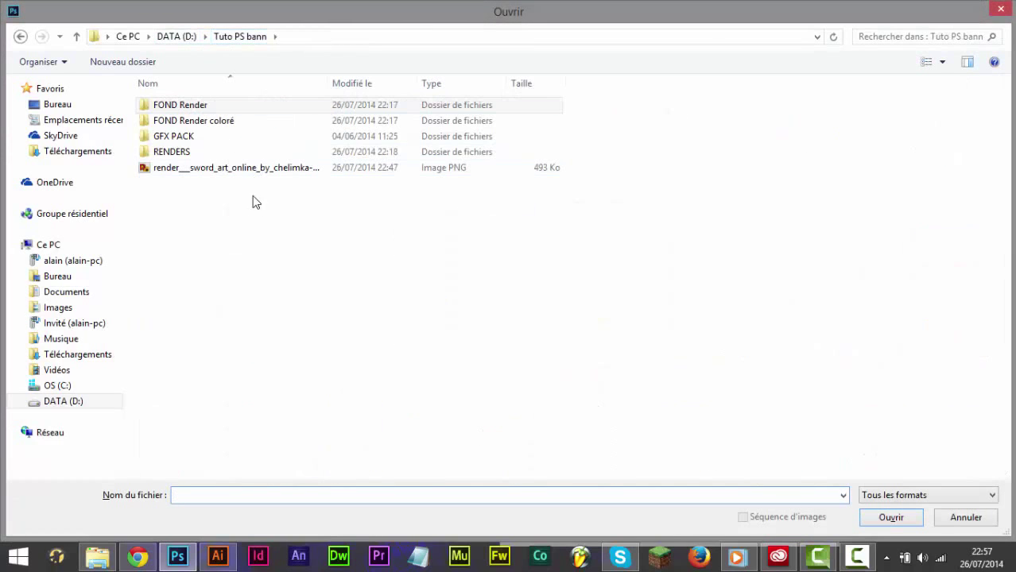
pyautogui.doubleClick(184, 153)
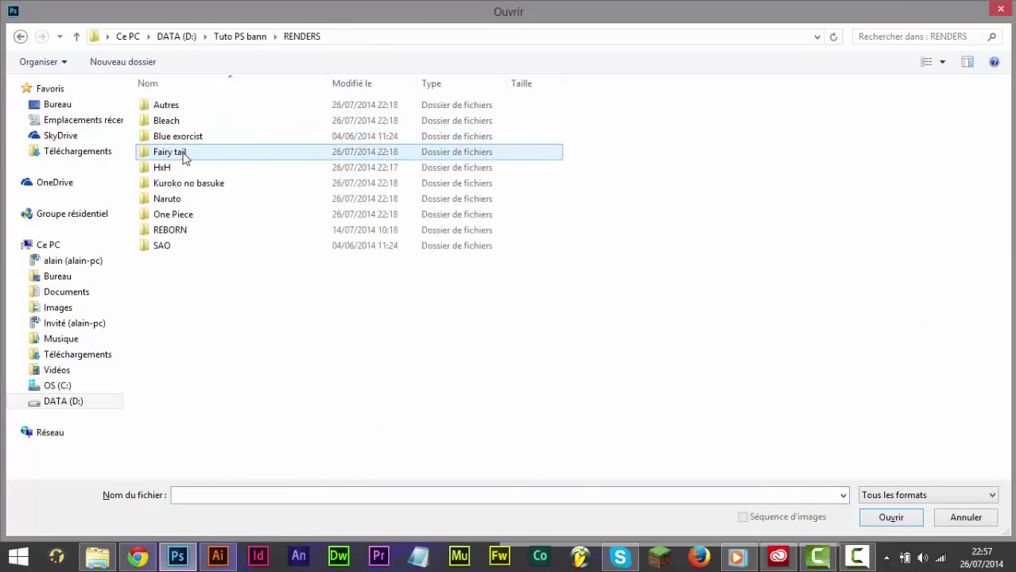
pyautogui.doubleClick(231, 246)
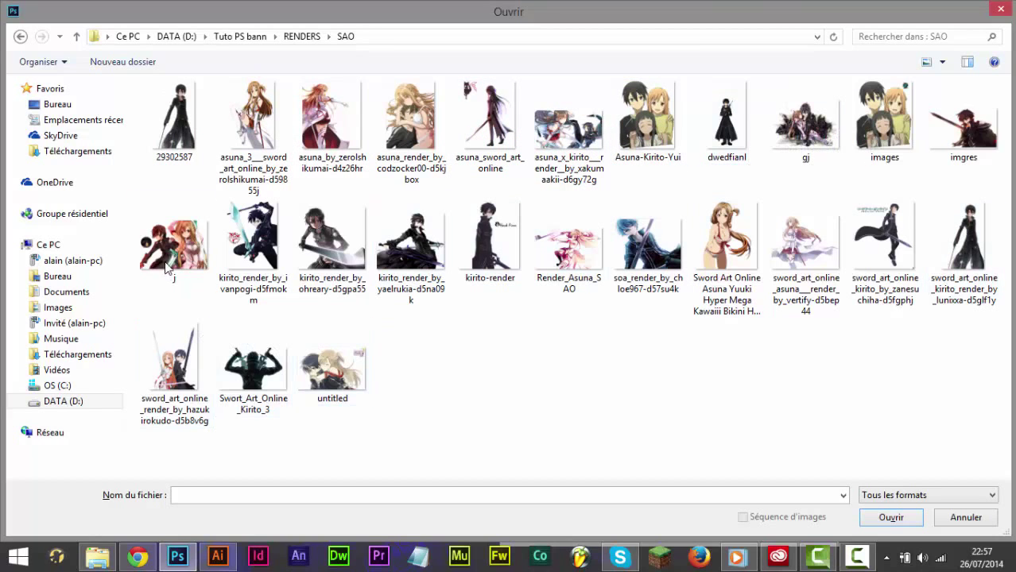
# Step: Switch to Chrome, search Google Images for "render sao HD" and look through the character renders
pyautogui.click(137, 558)
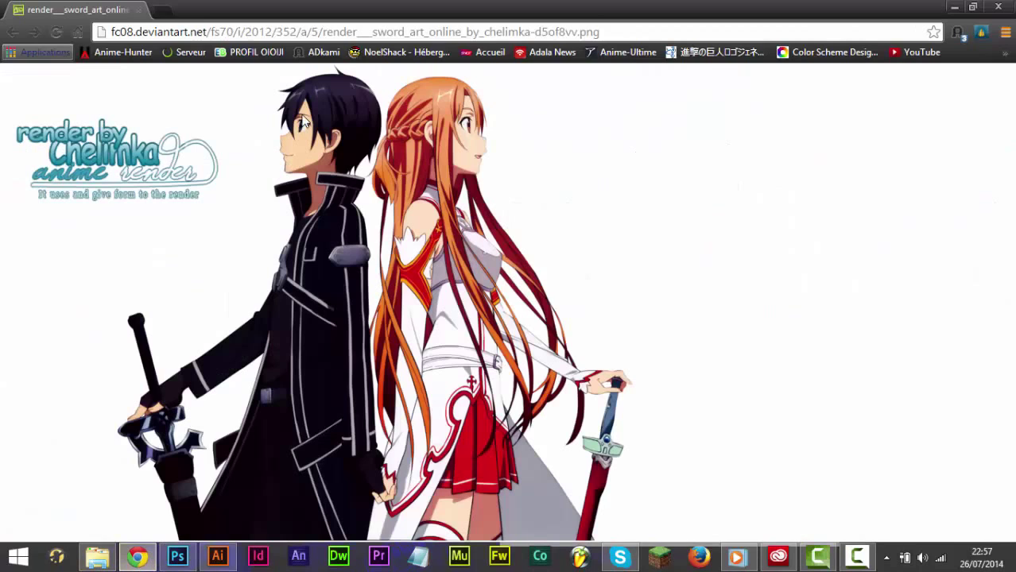
pyautogui.click(203, 33)
pyautogui.write('render')
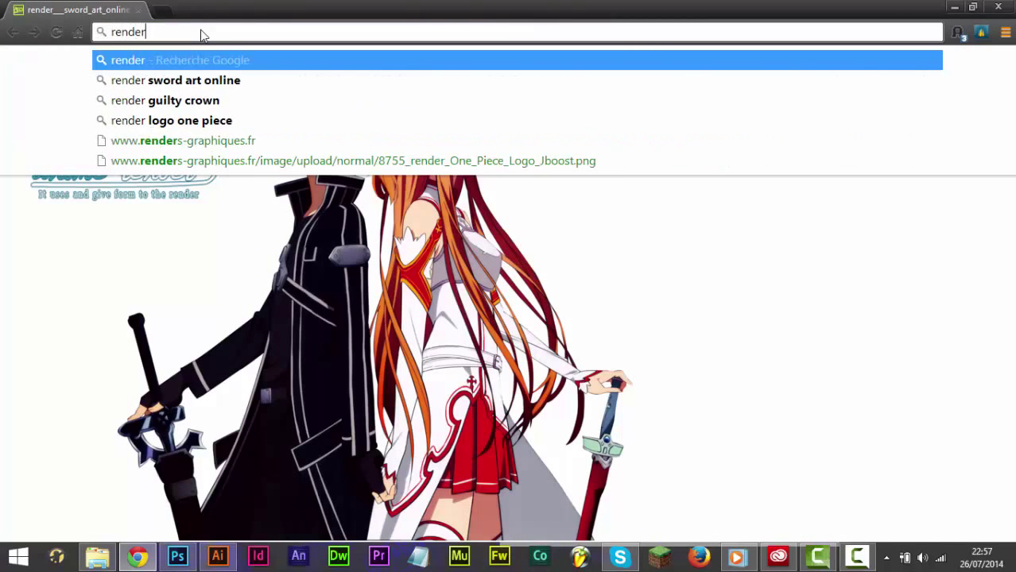
pyautogui.write(' sao HD')
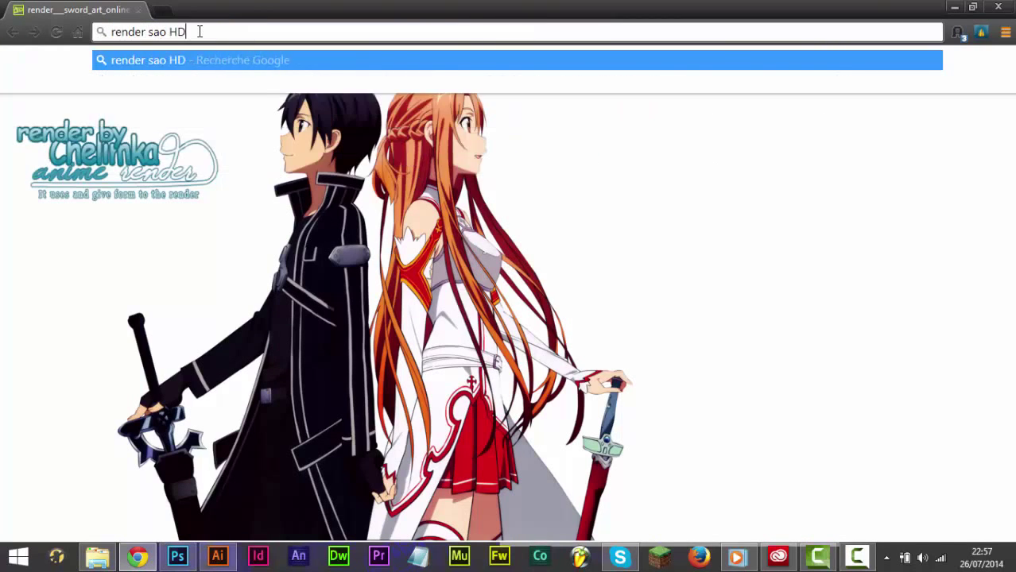
pyautogui.press('Return')
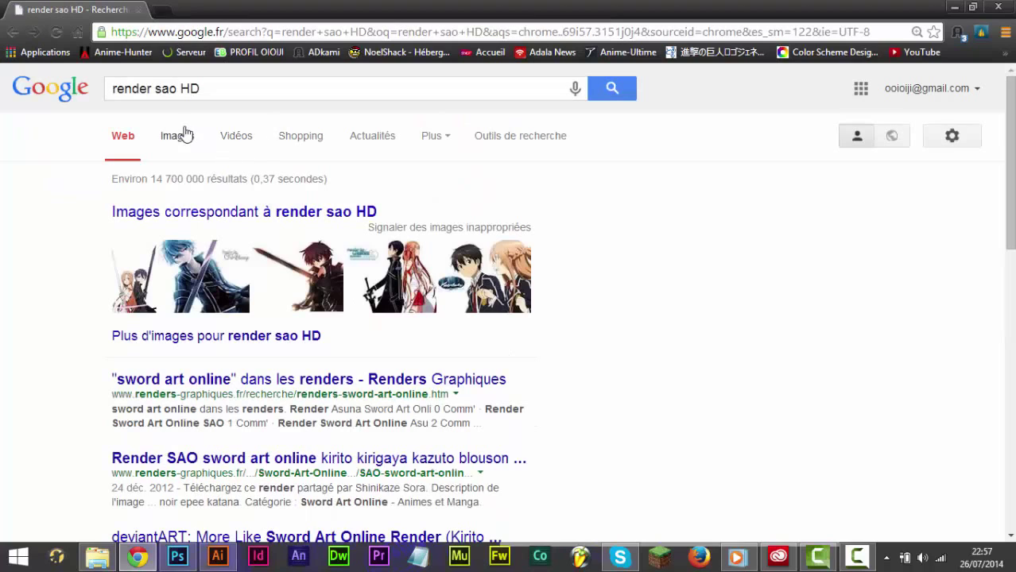
pyautogui.click(176, 137)
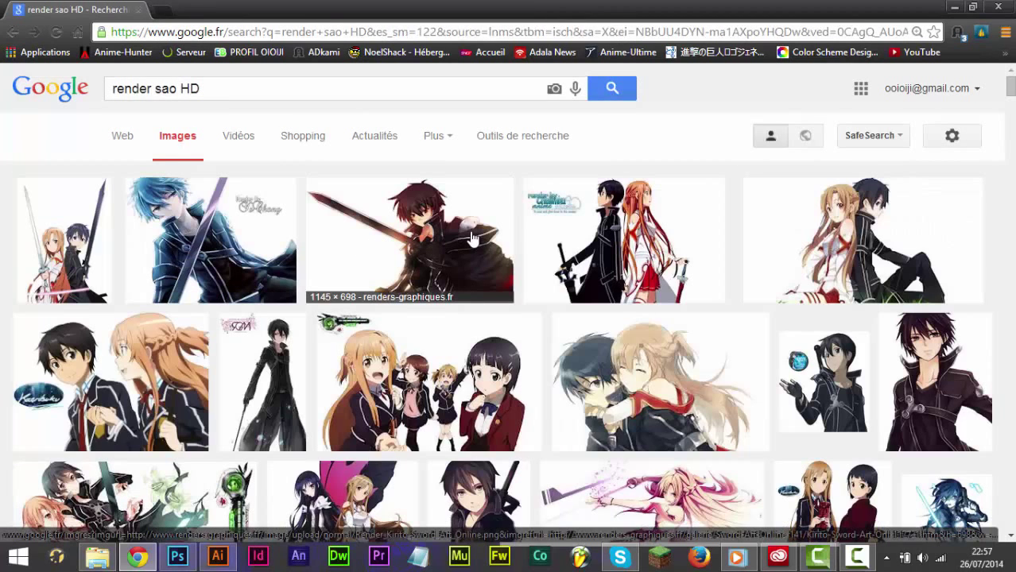
pyautogui.scroll(-3, 596, 262)
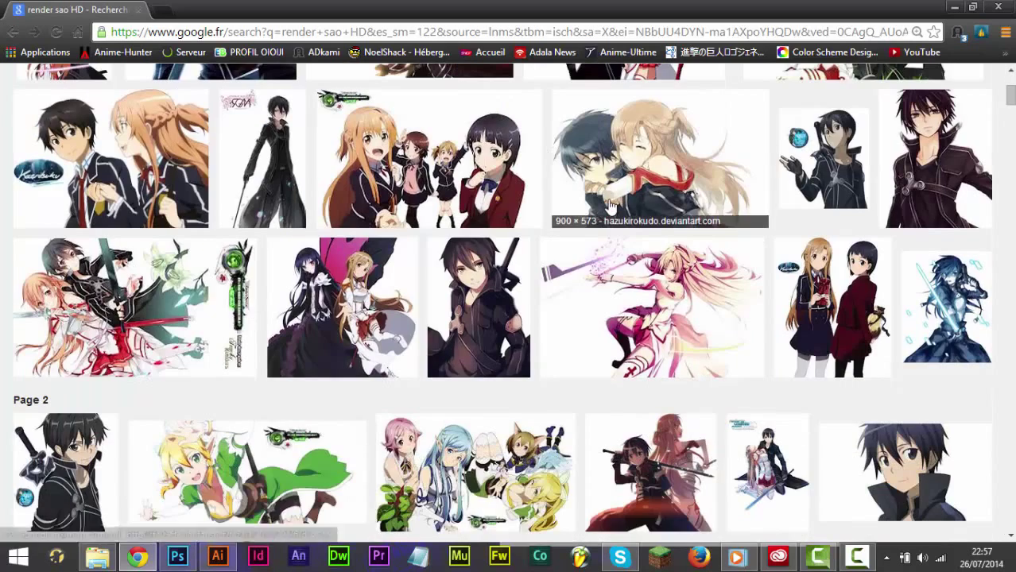
pyautogui.scroll(-3, 557, 222)
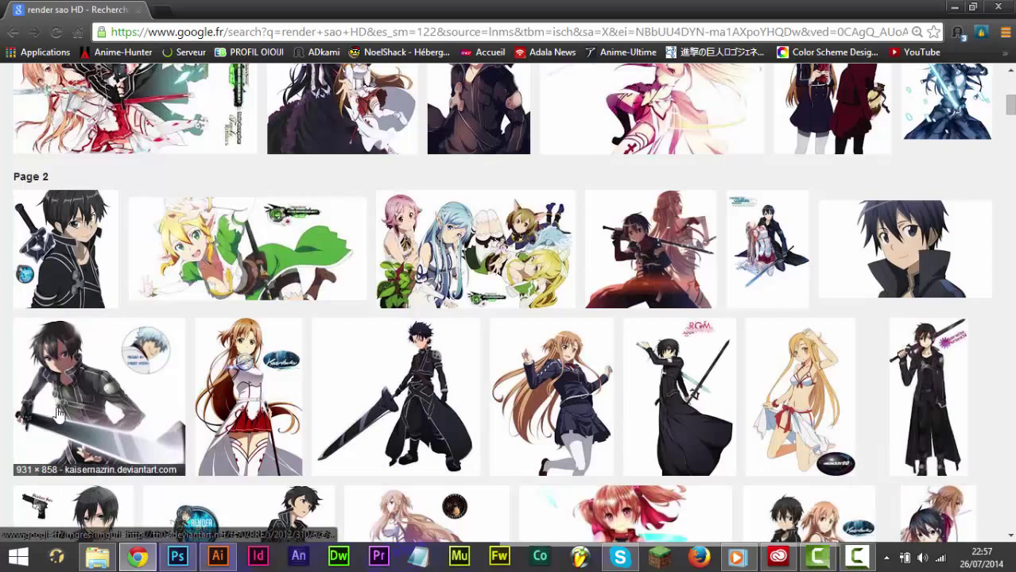
pyautogui.scroll(-2, 429, 413)
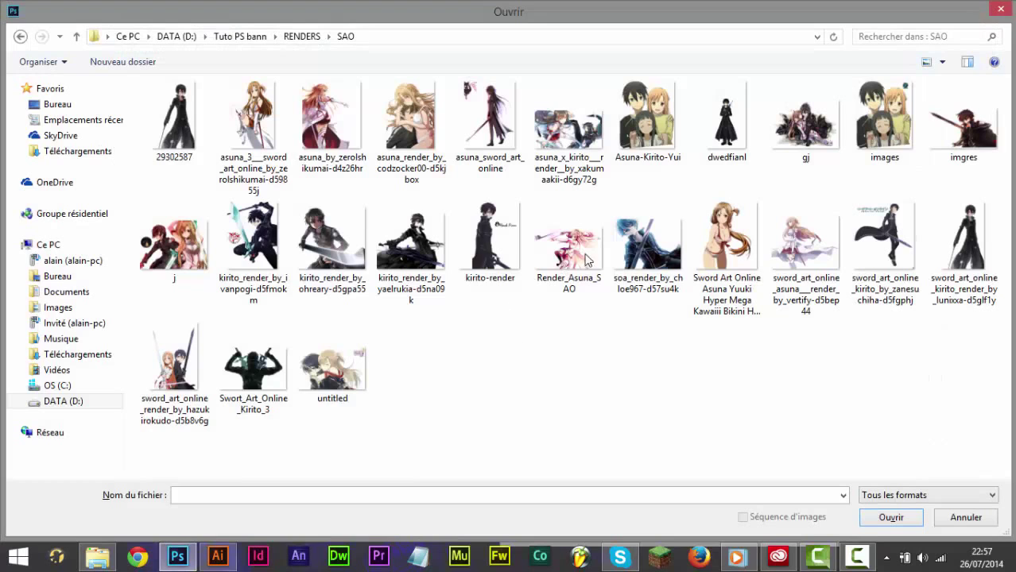
# Step: Bring the character from soa_render_by_chloe967-d57su4k.png into the middle of the banner, on a layer directly below Calque 5
pyautogui.doubleClick(647, 242)
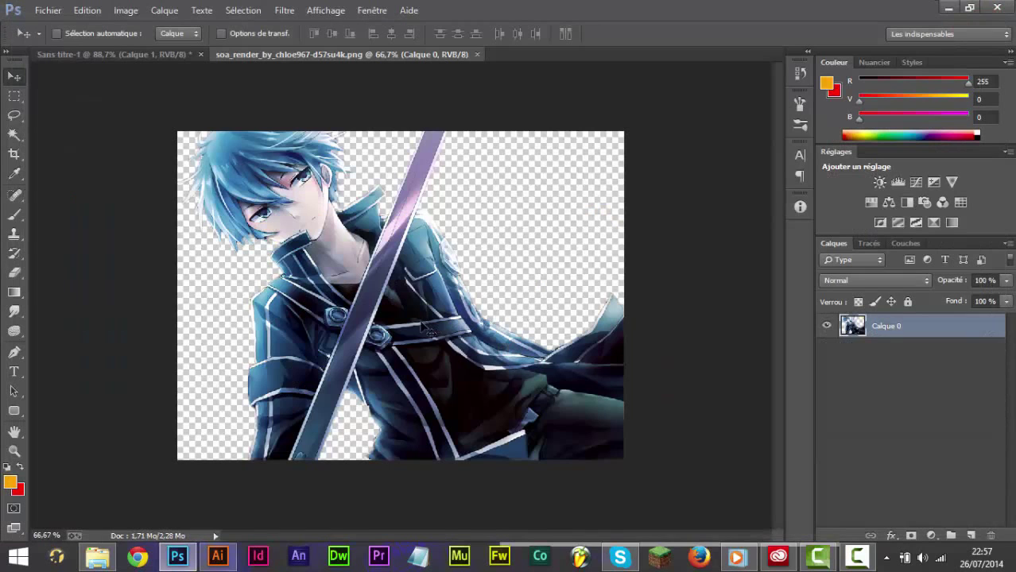
pyautogui.moveTo(318, 247); pyautogui.dragTo(557, 318)
pyautogui.moveTo(896, 450); pyautogui.dragTo(886, 332)
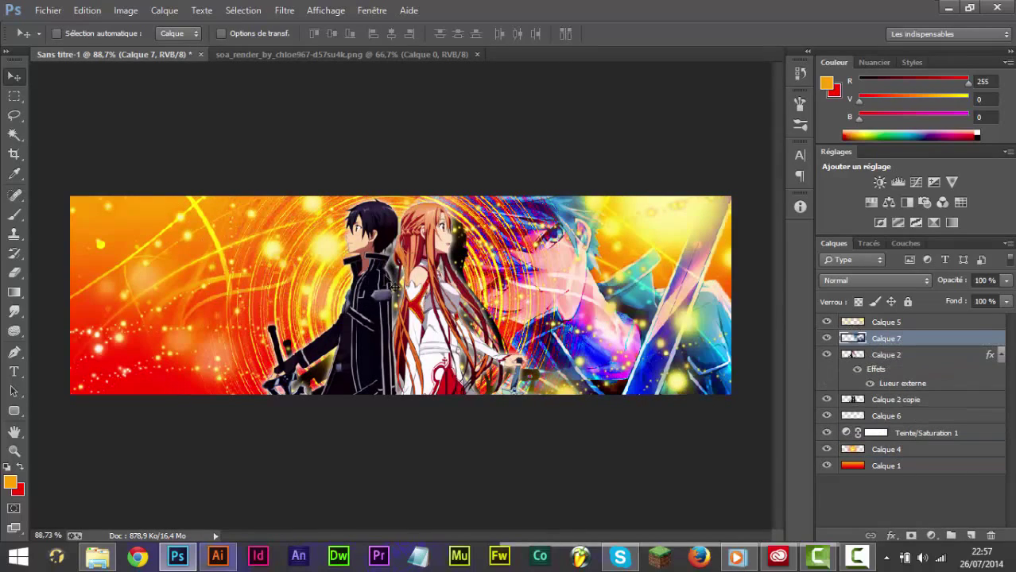
pyautogui.moveTo(676, 266); pyautogui.dragTo(450, 279)
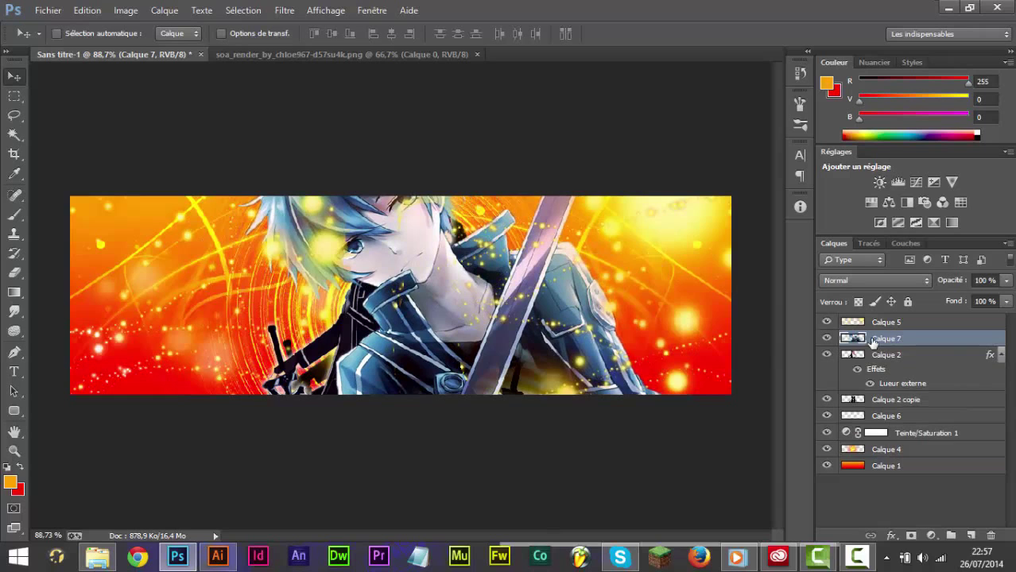
# Step: Move the blue-haired character's layer Calque 7 beneath the couple layer Calque 2 and shift the character to the banner's left half
pyautogui.click(1000, 356)
pyautogui.moveTo(911, 342); pyautogui.dragTo(838, 362)
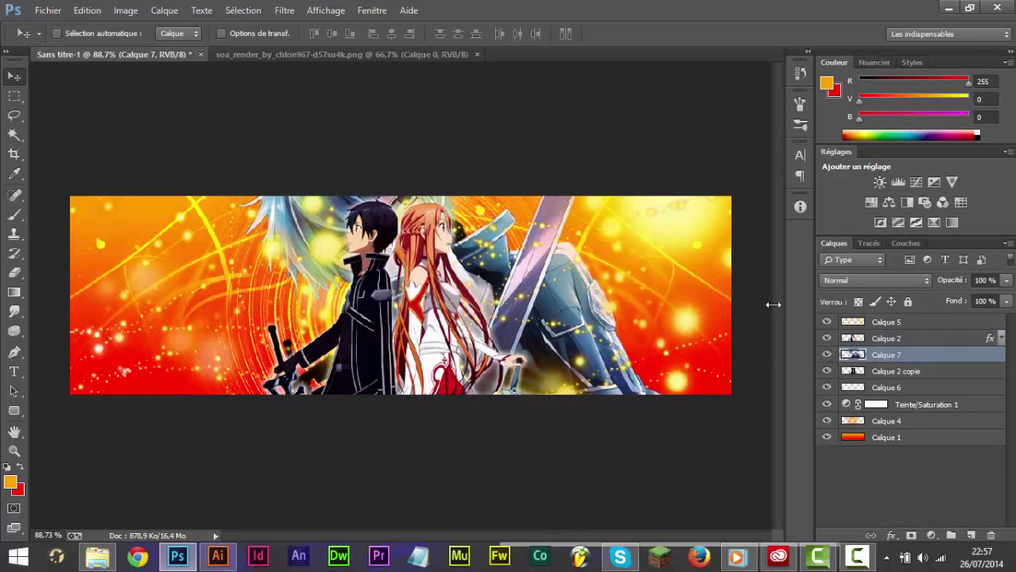
pyautogui.moveTo(483, 309); pyautogui.dragTo(381, 320)
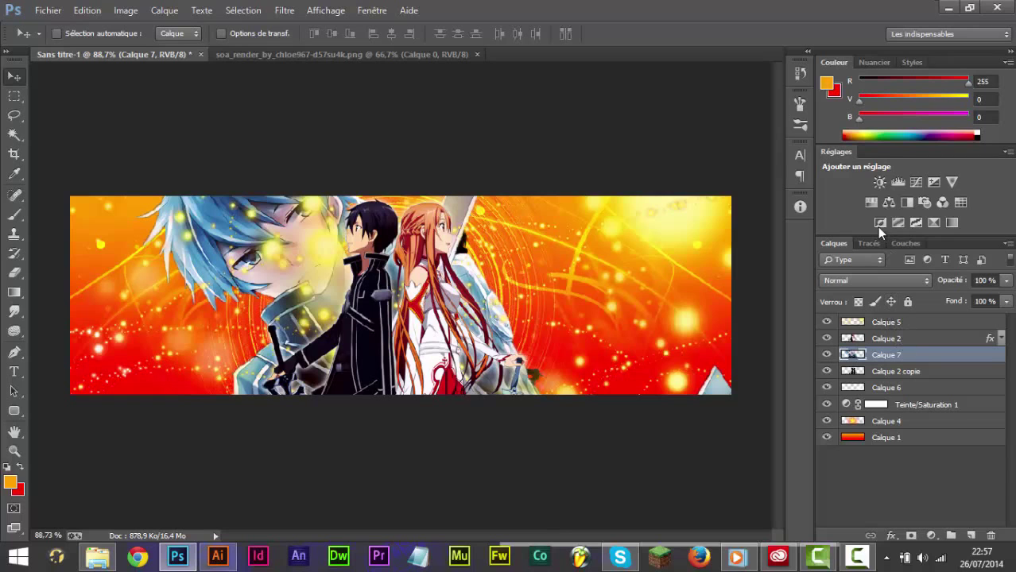
# Step: Set the blend mode of Calque 7 to Incrustation and move the character to the banner's right half
pyautogui.click(880, 278)
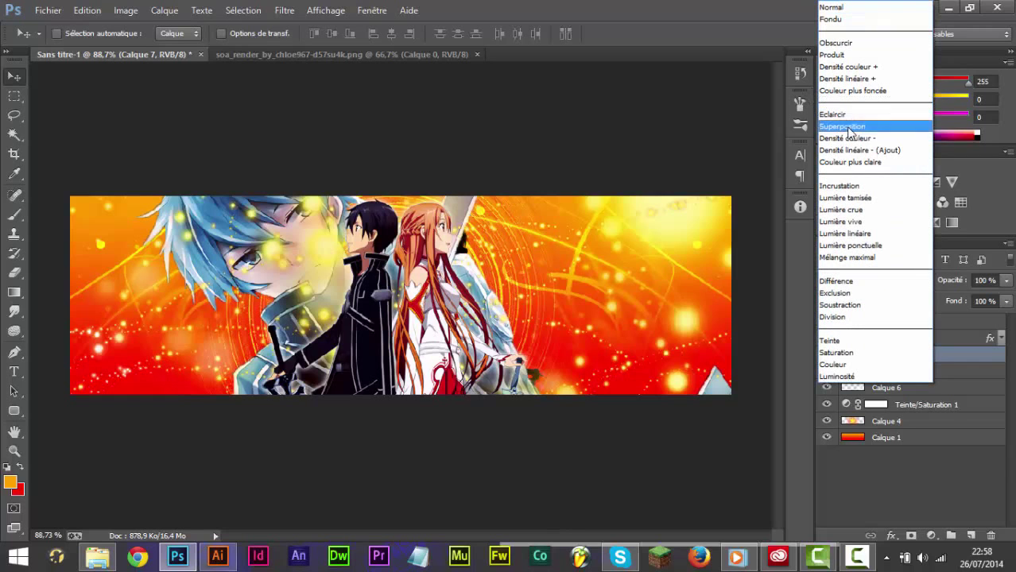
pyautogui.click(842, 186)
pyautogui.moveTo(313, 266); pyautogui.dragTo(628, 283)
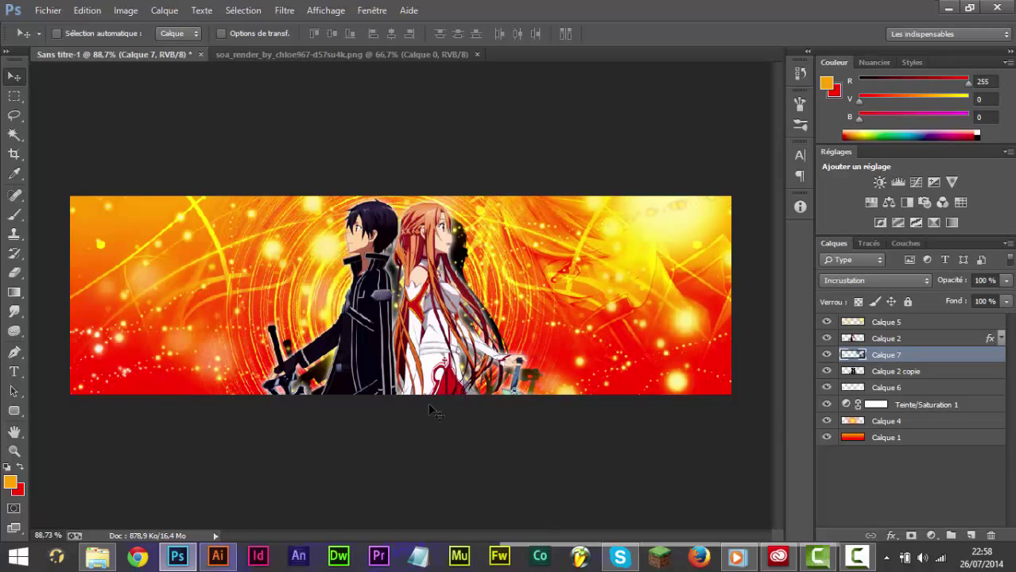
# Step: Open Render_Asuna_SAO.png from the SAO folder
pyautogui.hotkey('ctrl', 'o')
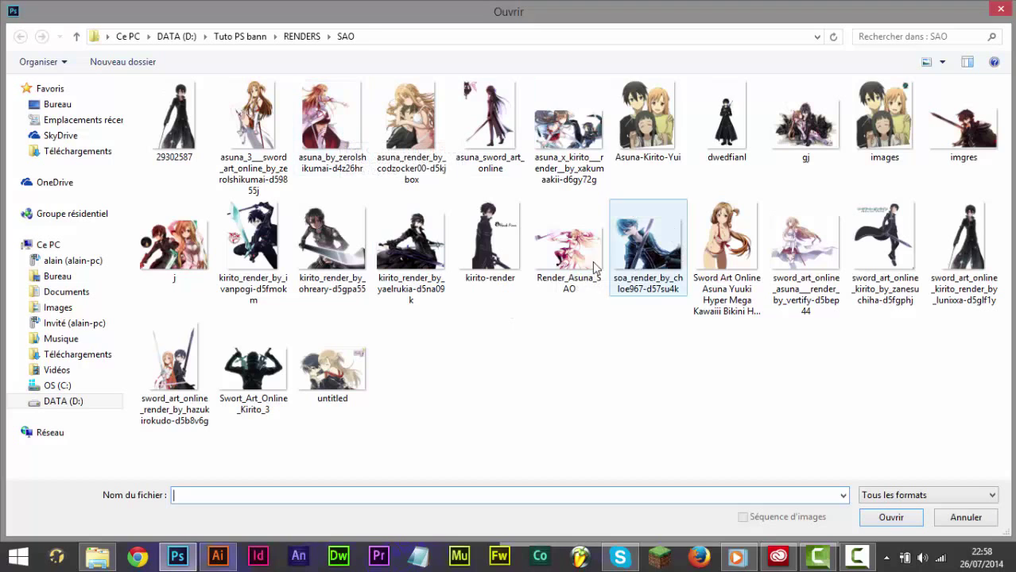
pyautogui.doubleClick(560, 270)
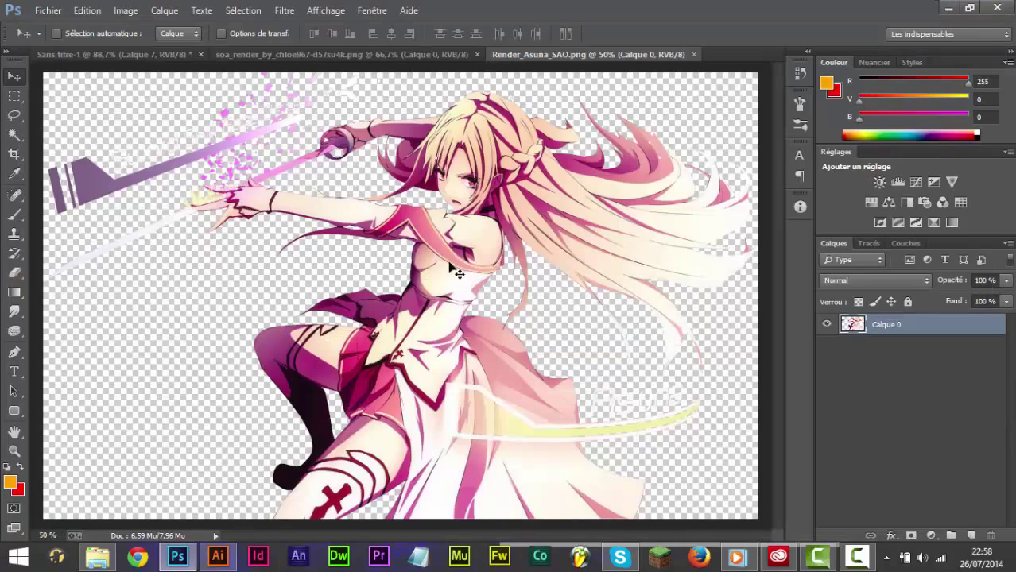
# Step: Bring the character from Render_Asuna_SAO.png into the banner, on a layer directly above Calque 7
pyautogui.moveTo(488, 278); pyautogui.dragTo(165, 310)
pyautogui.moveTo(237, 315); pyautogui.dragTo(209, 403)
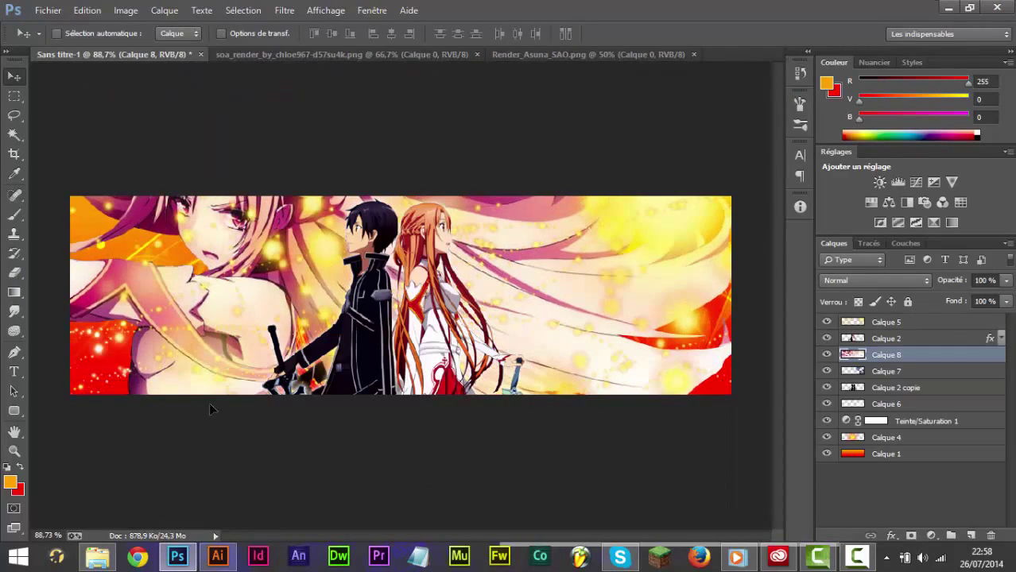
pyautogui.hotkey('ctrl', 't')
pyautogui.rightClick(262, 318)
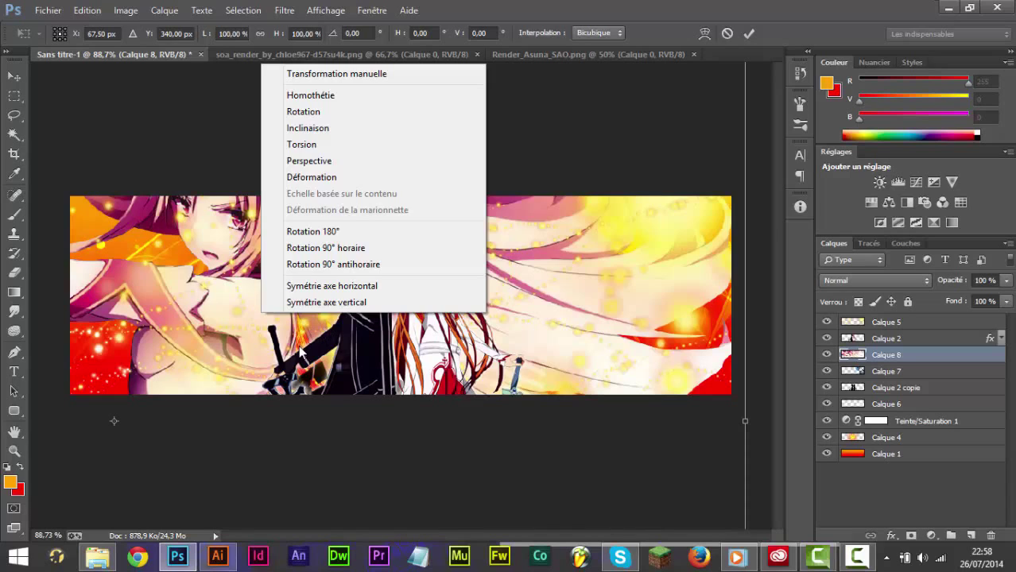
pyautogui.click(300, 355)
pyautogui.press('Escape')
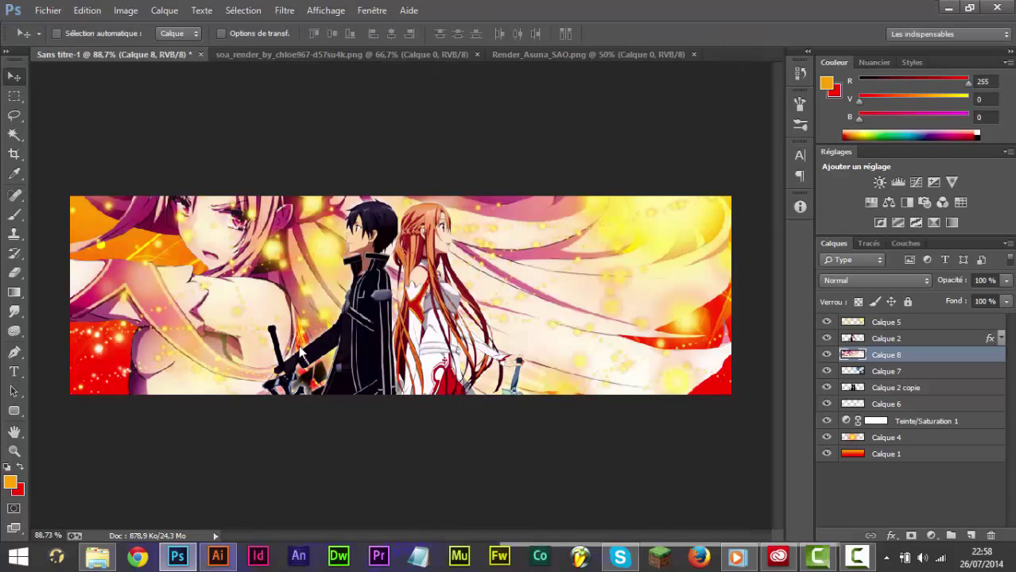
# Step: Flip the Calque 8 character horizontally and shift it so her face lies in the banner's left half
pyautogui.hotkey('ctrl', 't')
pyautogui.rightClick(303, 313)
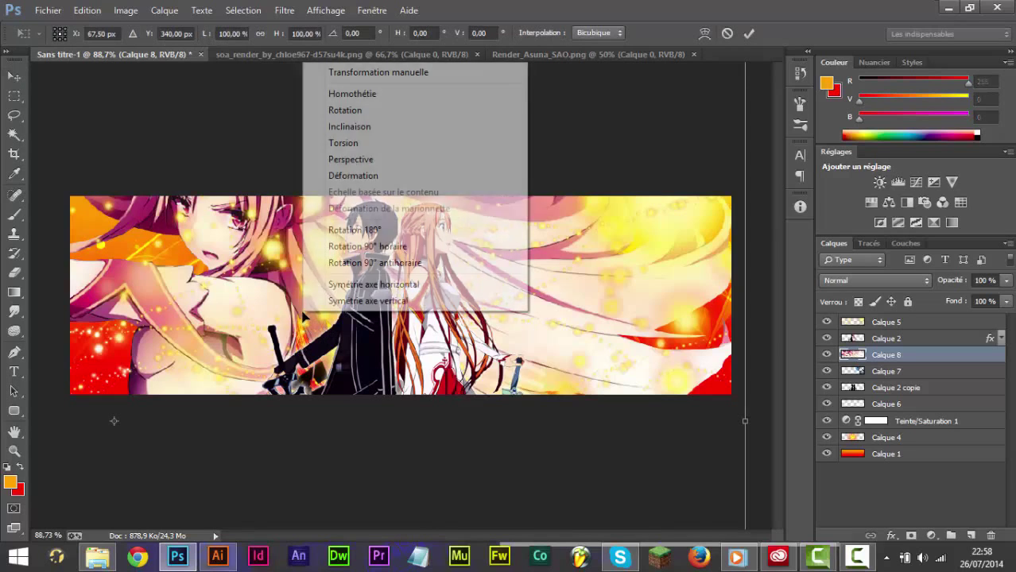
pyautogui.click(334, 286)
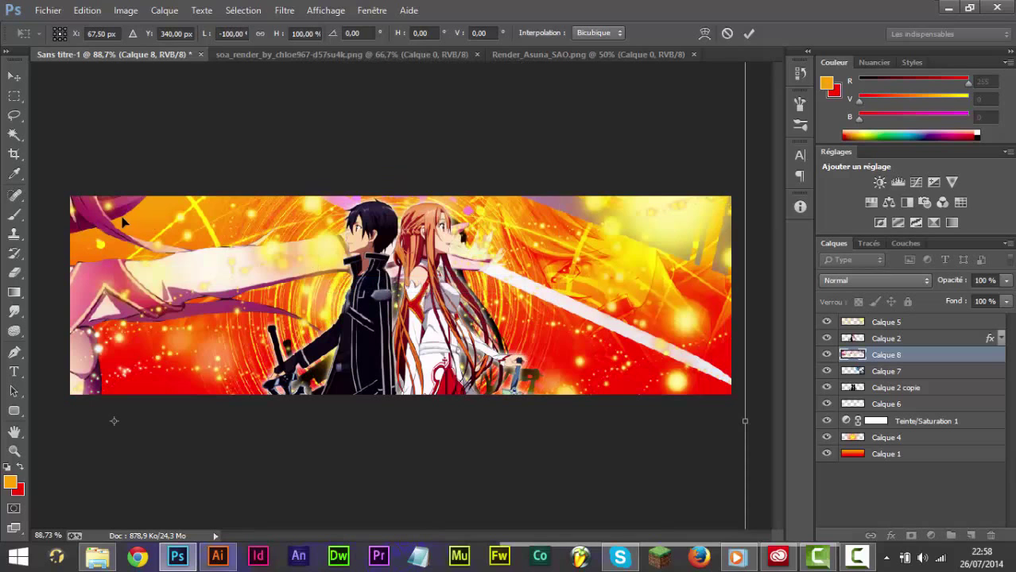
pyautogui.moveTo(54, 272); pyautogui.dragTo(271, 351)
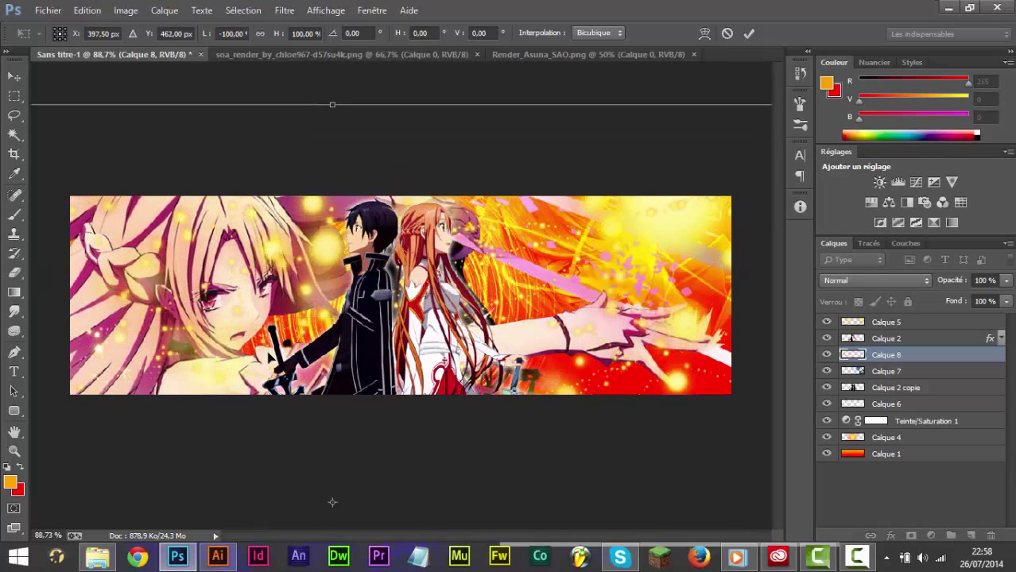
# Step: Scale the flipped Calque 8 character down to roughly half size and place her on the banner's left side, beside the couple
pyautogui.scroll(-4, 269, 351)
pyautogui.scroll(-3, 268, 350)
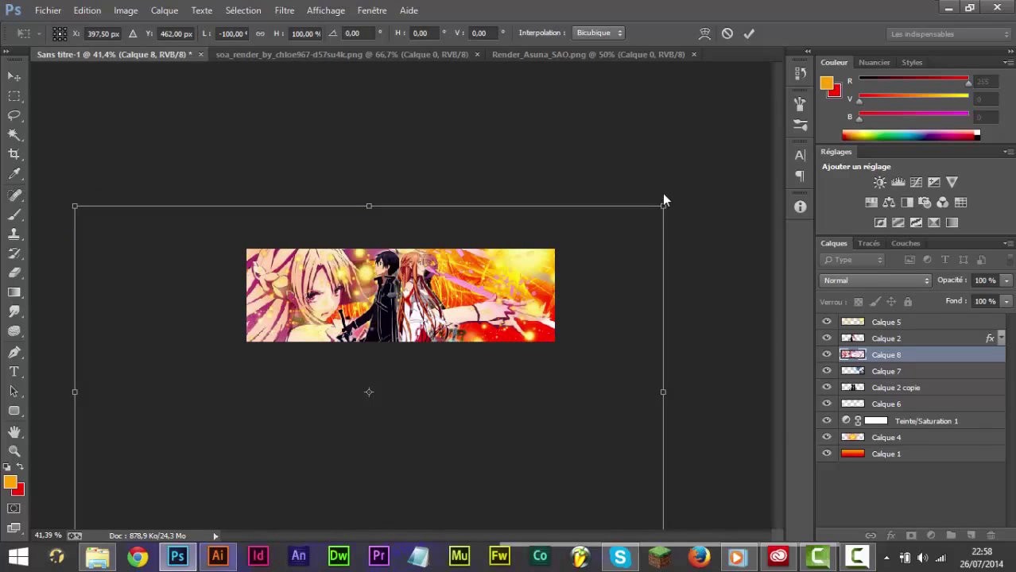
pyautogui.moveTo(662, 206); pyautogui.dragTo(379, 386)
pyautogui.moveTo(260, 458); pyautogui.dragTo(342, 290)
pyautogui.moveTo(460, 216)
pyautogui.mouseDown()
pyautogui.moveTo(449, 278)
pyautogui.moveTo(389, 279)
pyautogui.moveTo(486, 303)
pyautogui.moveTo(559, 232)
pyautogui.moveTo(486, 157)
pyautogui.moveTo(318, 253)
pyautogui.moveTo(412, 250)
pyautogui.moveTo(449, 226)
pyautogui.mouseUp()
pyautogui.moveTo(293, 307); pyautogui.dragTo(311, 315)
pyautogui.press('Return')
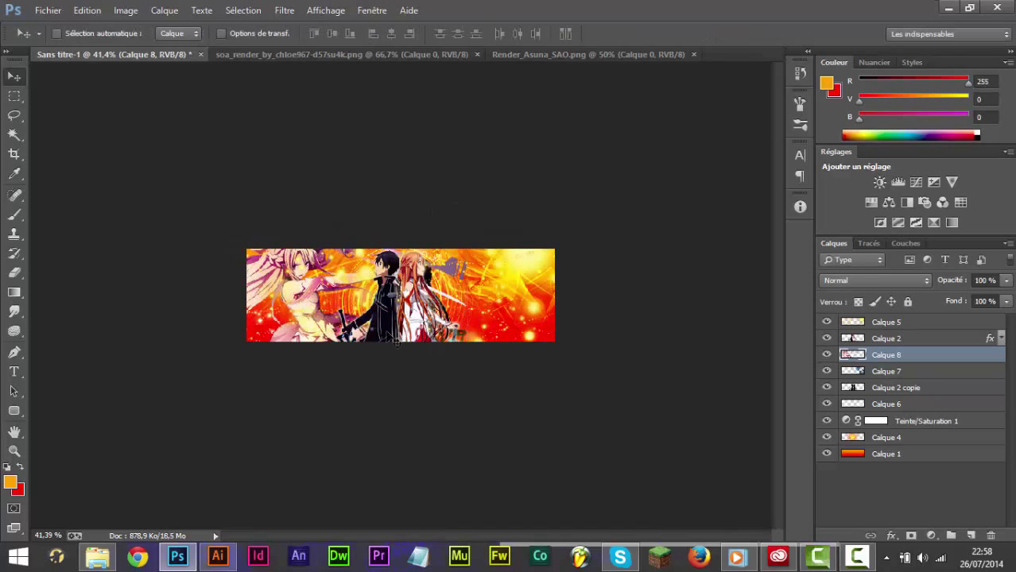
# Step: Try several blend modes on the Calque 8 character and settle on Incrustation
pyautogui.scroll(2, 309, 352)
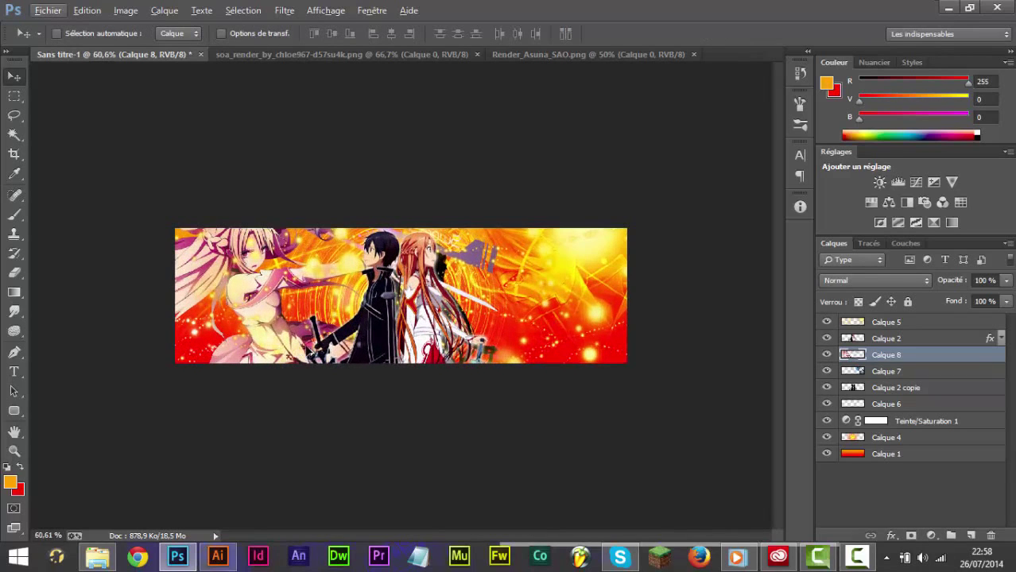
pyautogui.click(858, 278)
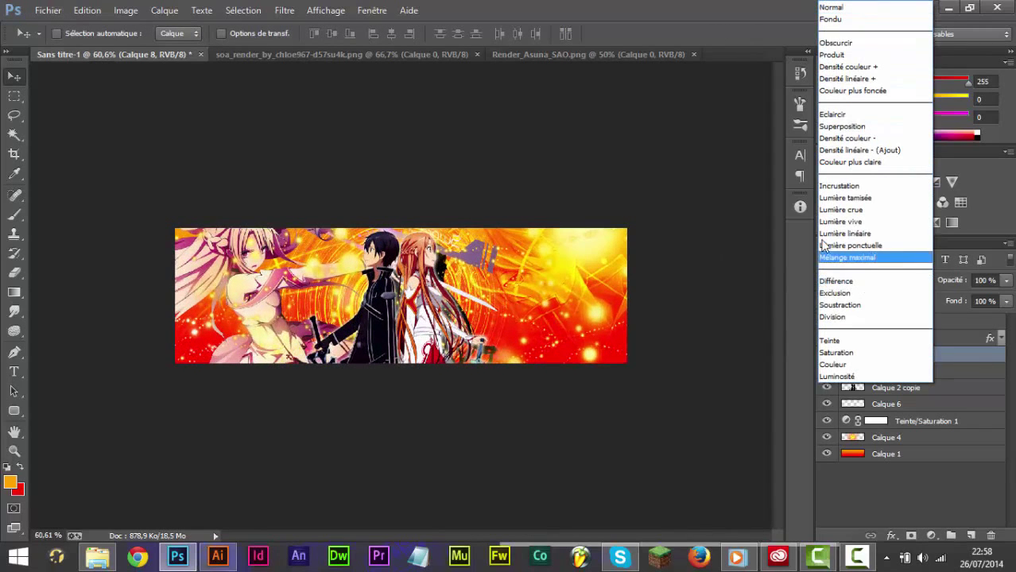
pyautogui.click(955, 326)
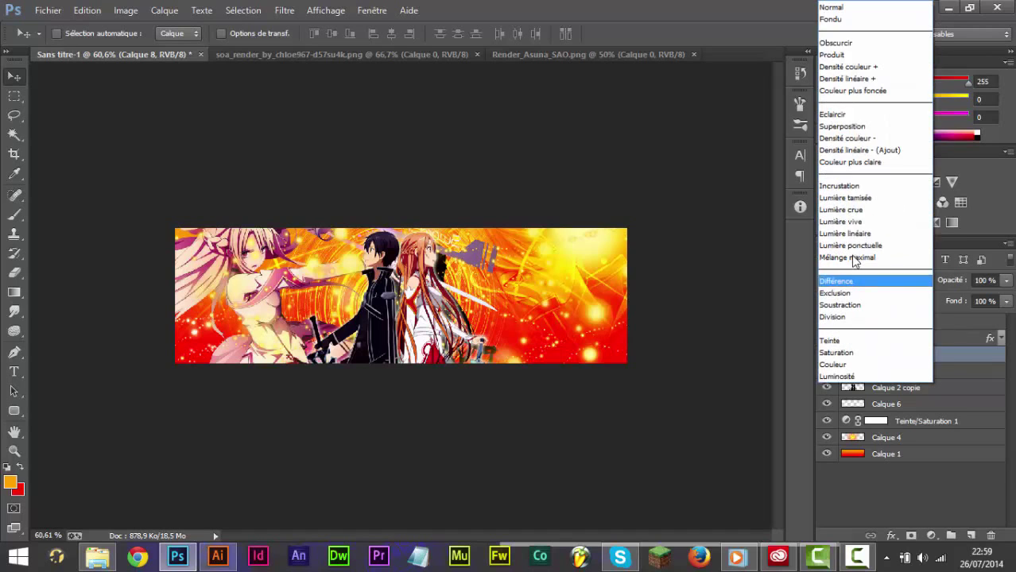
pyautogui.click(838, 188)
pyautogui.press('Up')
pyautogui.press('Up')
pyautogui.press('Up')
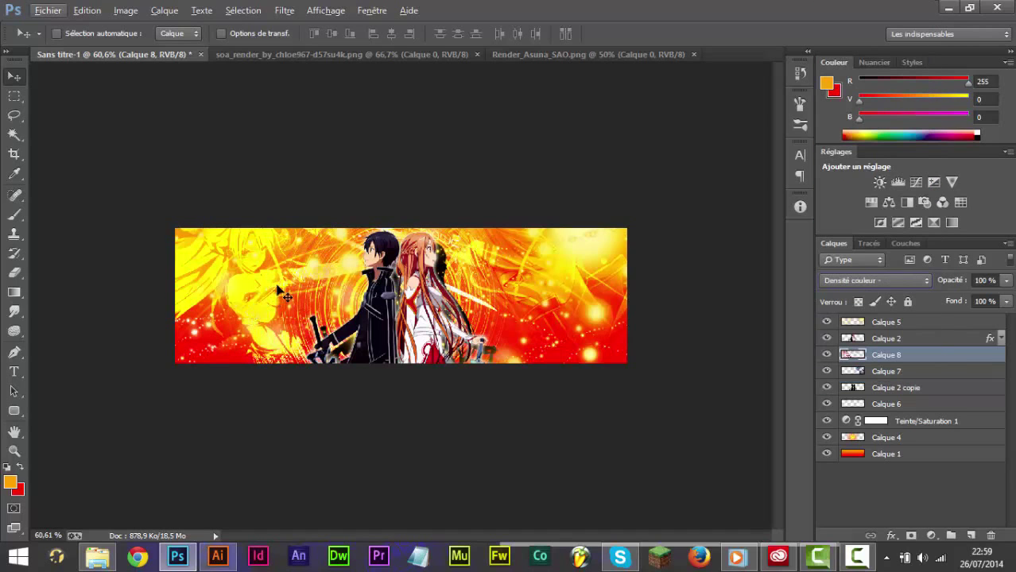
pyautogui.press('Down')
pyautogui.press('Down')
pyautogui.press('Down')
pyautogui.press('Down')
pyautogui.press('Up')
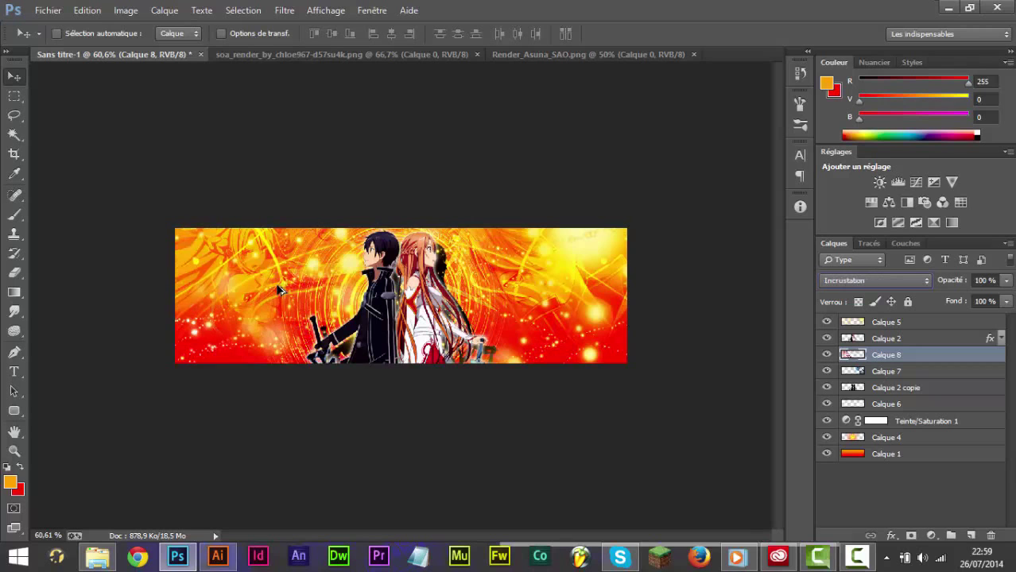
pyautogui.click(93, 296)
pyautogui.scroll(4, 334, 334)
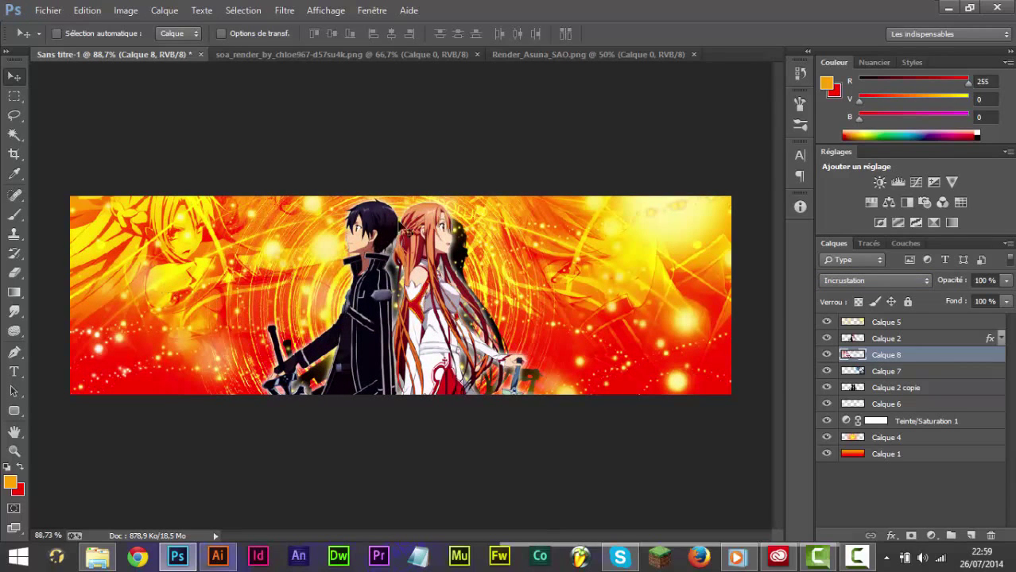
# Step: Close the two render documents Render_Asuna_SAO.png and soa_render_by_chloe967-d57su4k.png
pyautogui.click(642, 54)
pyautogui.click(693, 55)
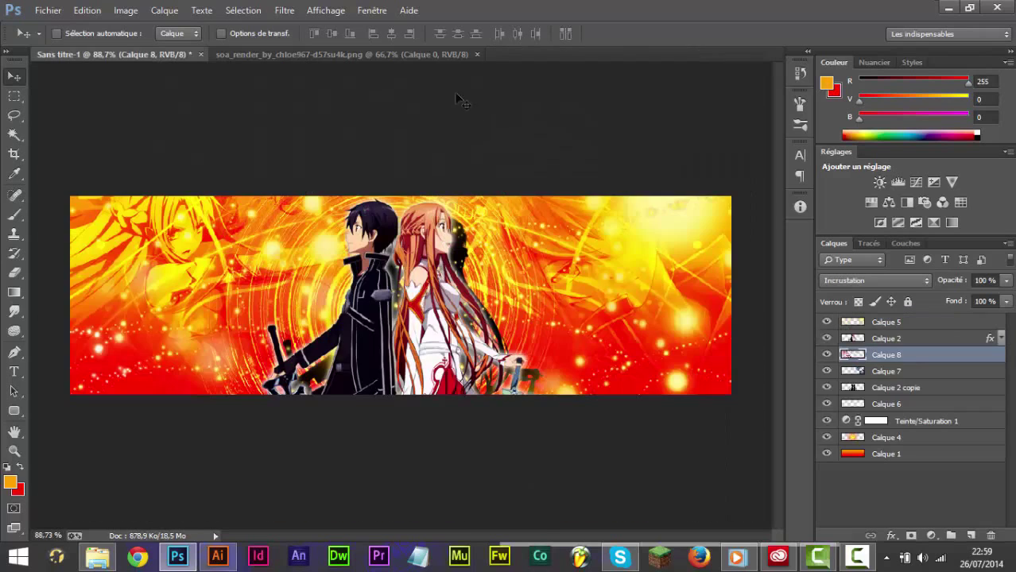
pyautogui.click(447, 53)
pyautogui.click(476, 55)
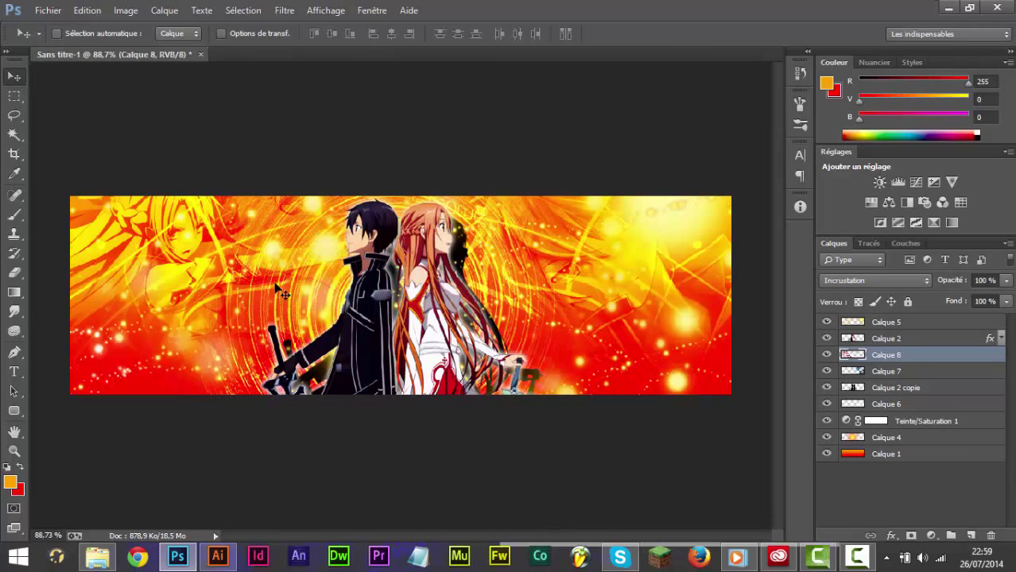
# Step: Add the title "Bannière Anime" in Script-Roundhand on the banner's left half and enlarge it to about 48 pt
pyautogui.press('t')
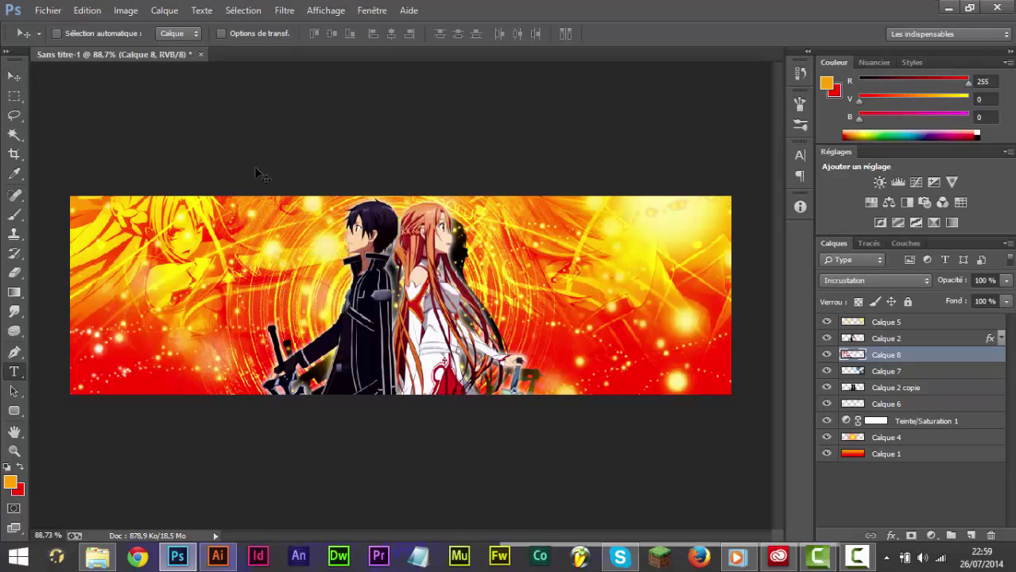
pyautogui.click(97, 285)
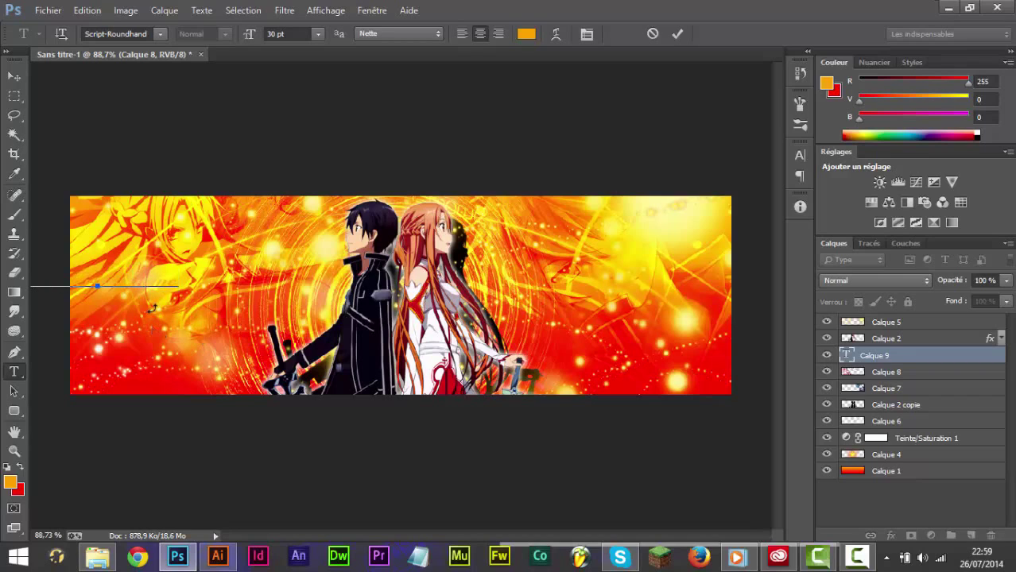
pyautogui.press('ctrl')
pyautogui.moveTo(146, 288); pyautogui.dragTo(299, 276)
pyautogui.press('ctrl')
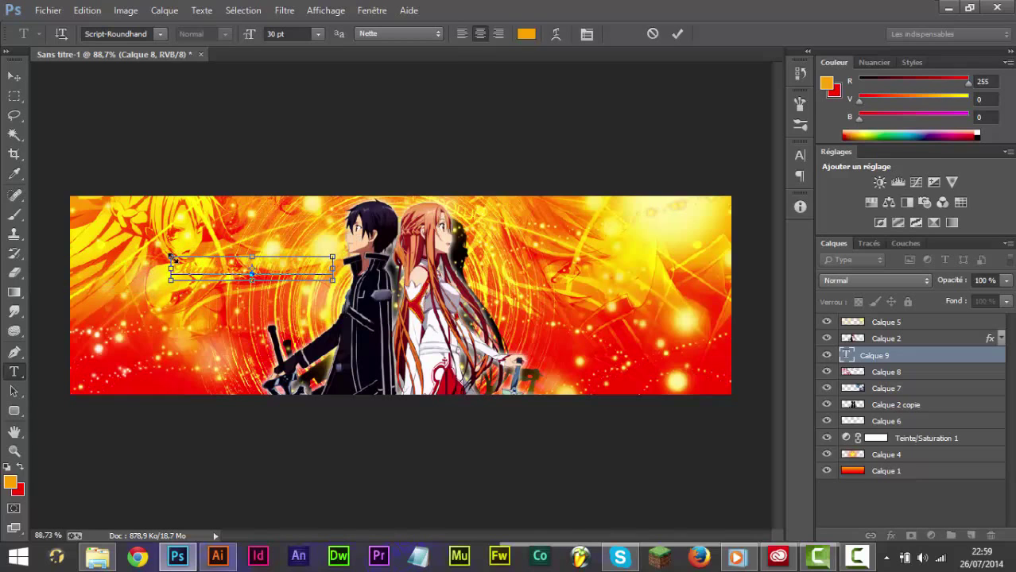
pyautogui.moveTo(172, 259); pyautogui.dragTo(77, 231)
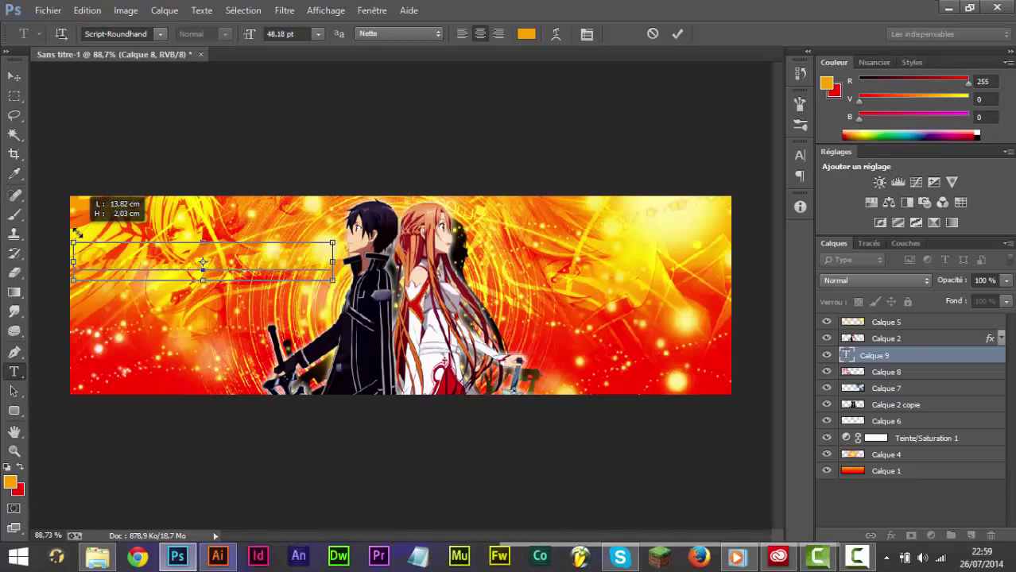
# Step: Change the colour of the whole "Bannière Anime" title to black (000000)
pyautogui.hotkey('ctrl', 'a')
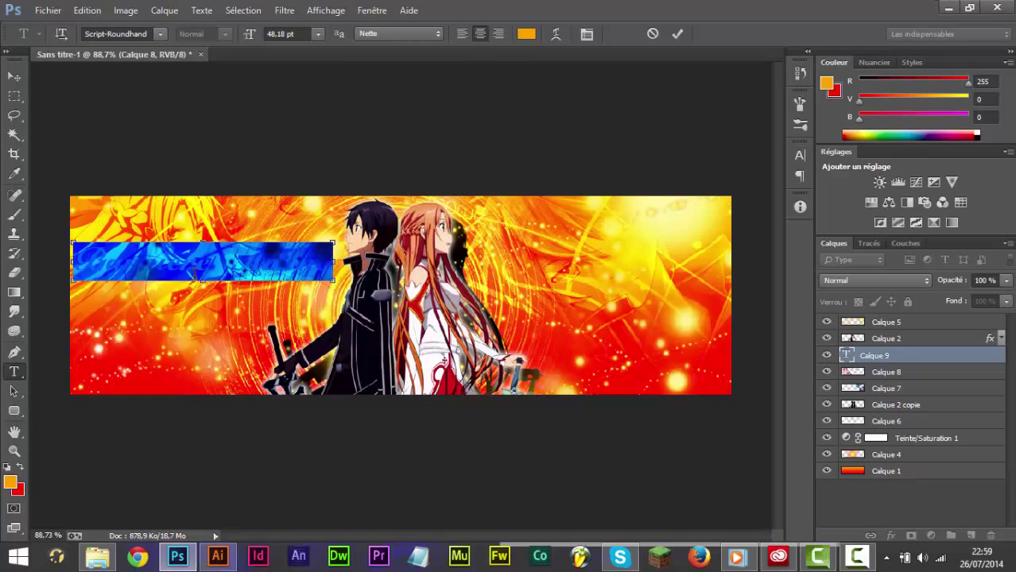
pyautogui.click(526, 37)
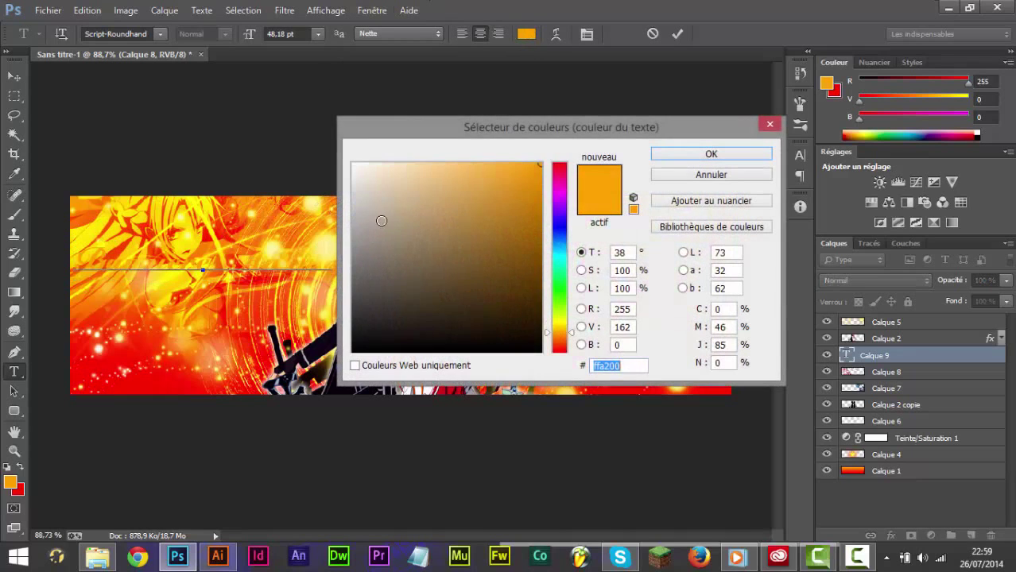
pyautogui.moveTo(467, 287); pyautogui.dragTo(102, 457)
pyautogui.click(686, 153)
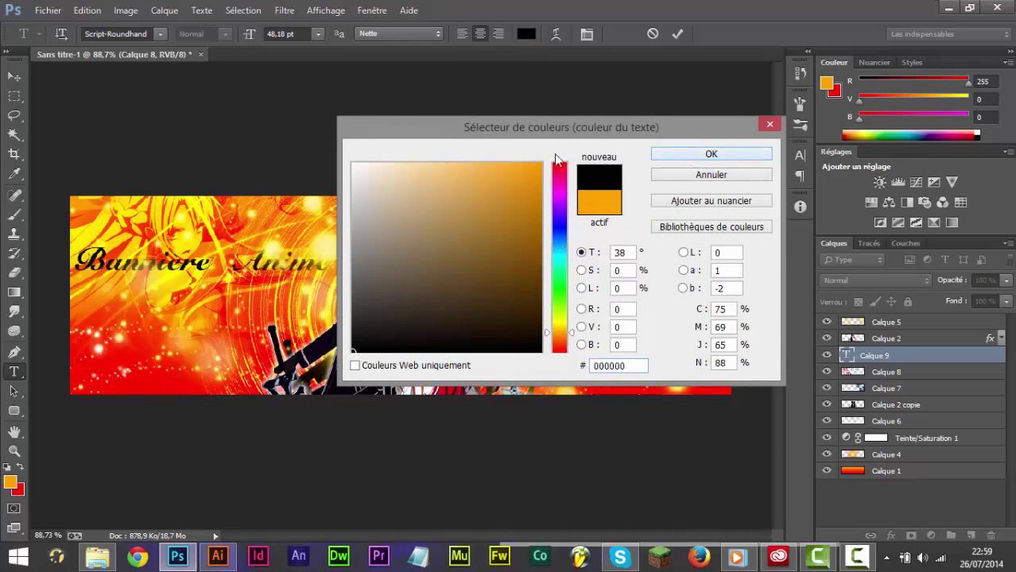
pyautogui.click(13, 77)
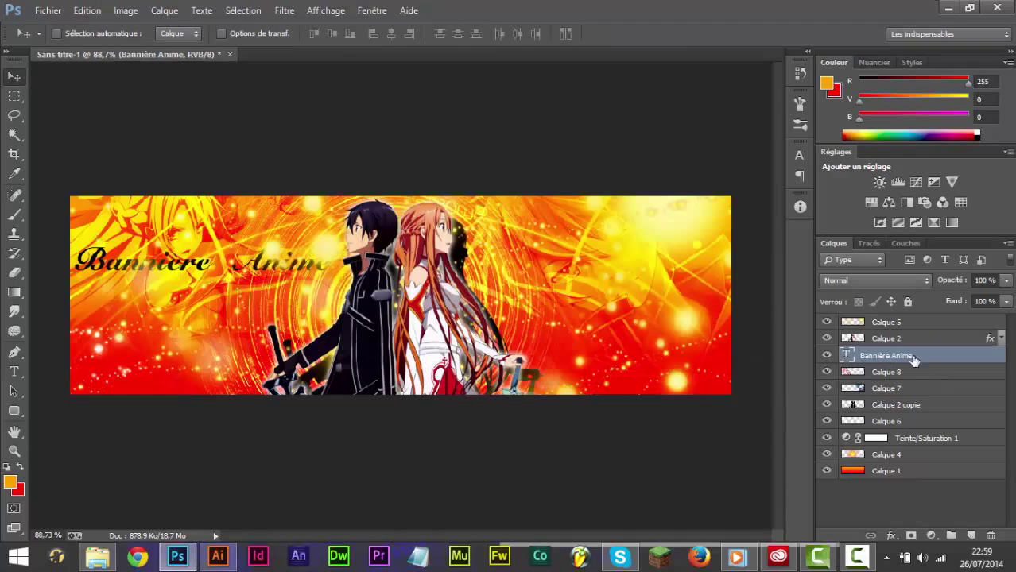
# Step: Move the title layer above Calque 5 and shift the text up toward the banner's upper edge
pyautogui.moveTo(890, 321); pyautogui.dragTo(889, 317)
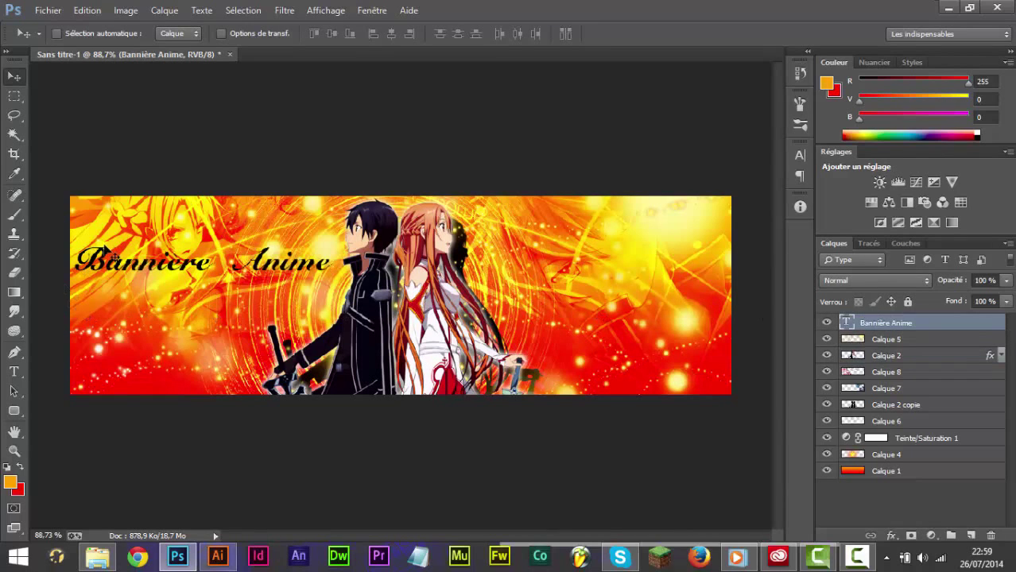
pyautogui.moveTo(205, 262); pyautogui.dragTo(212, 233)
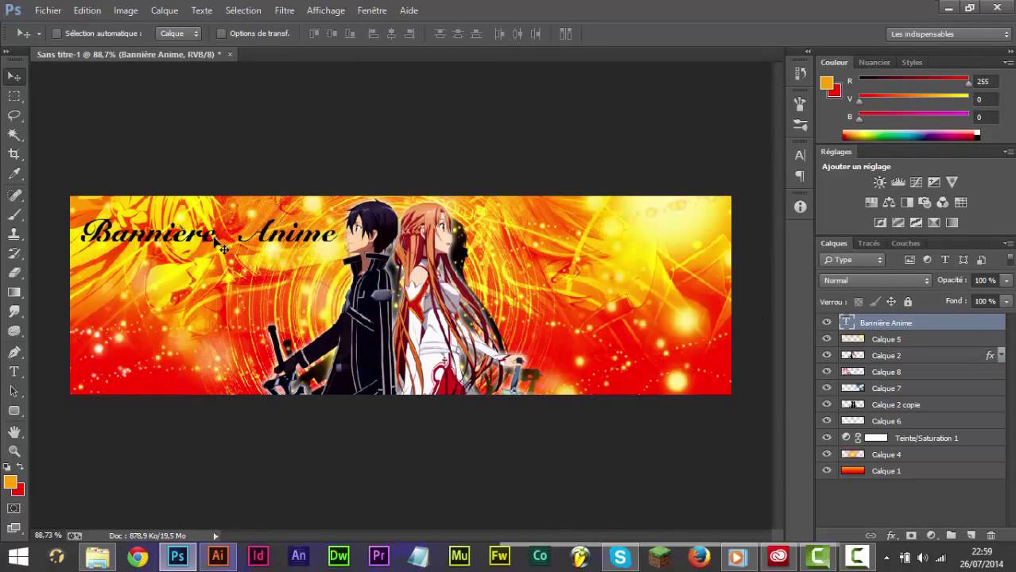
# Step: Set the font of the "Bannière Anime" title to Steiner
pyautogui.press('t')
pyautogui.moveTo(337, 236); pyautogui.dragTo(81, 216)
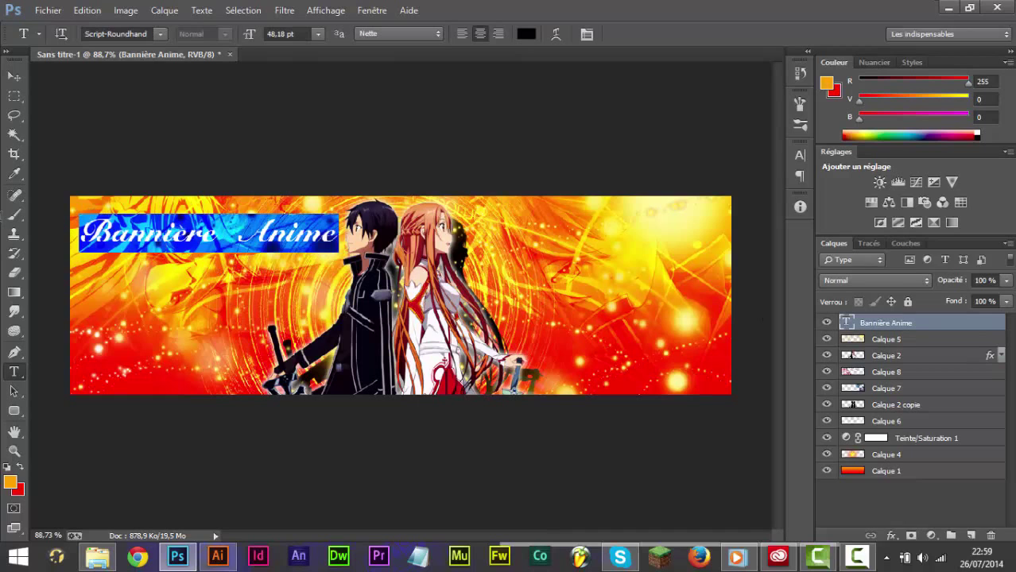
pyautogui.click(159, 34)
pyautogui.click(216, 185)
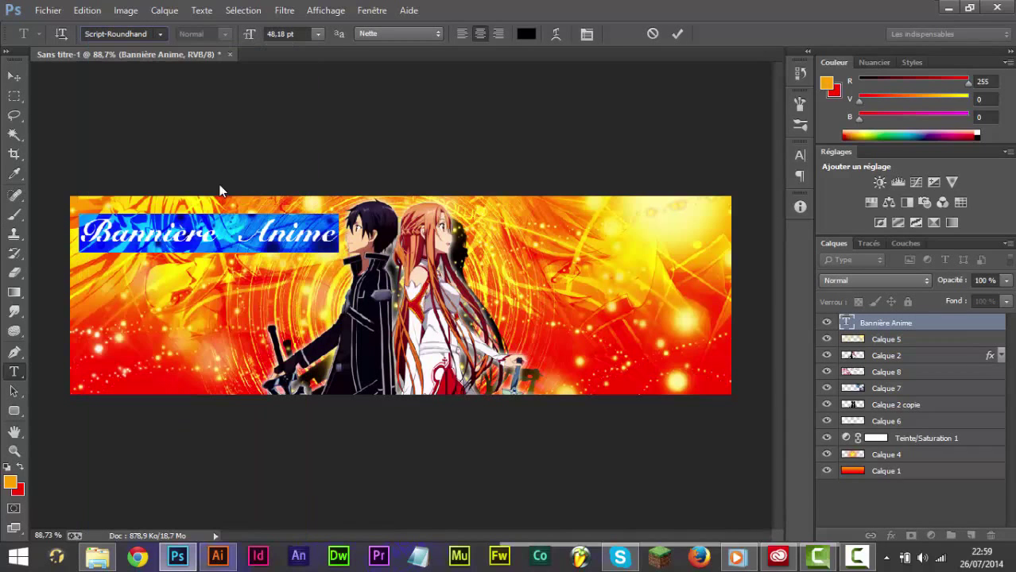
pyautogui.click(163, 35)
pyautogui.scroll(-7, 213, 220)
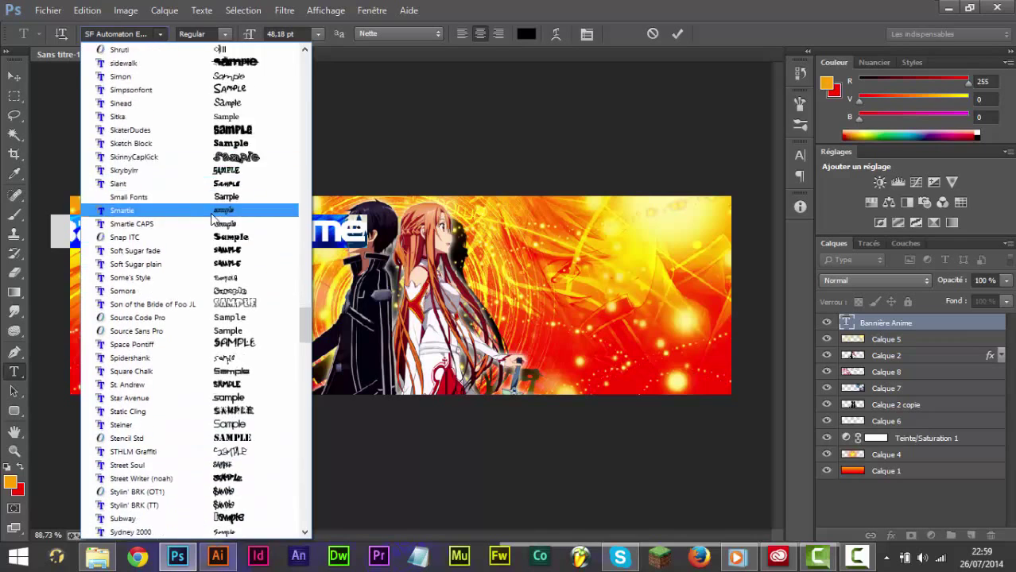
pyautogui.scroll(-8, 213, 220)
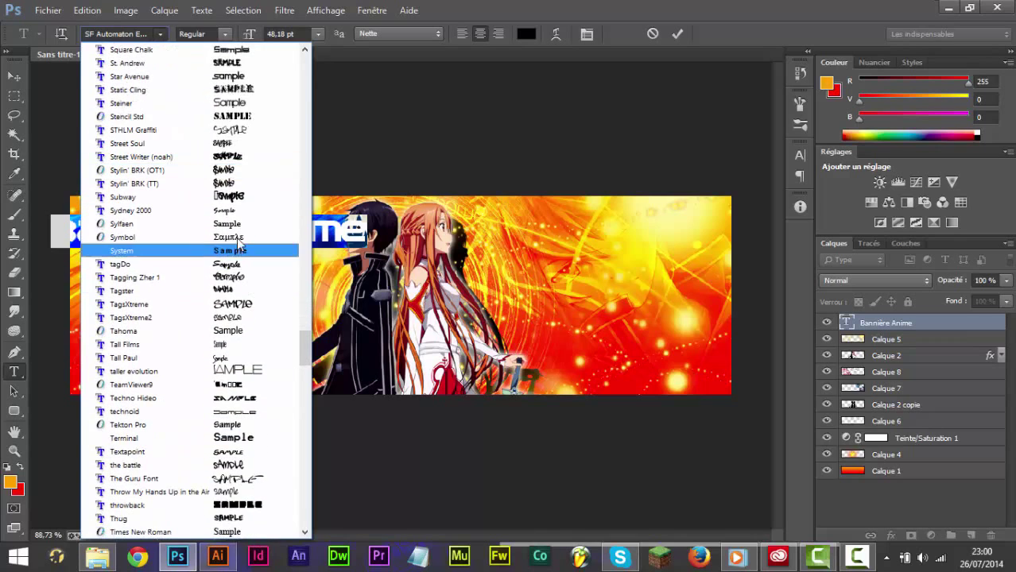
pyautogui.click(236, 105)
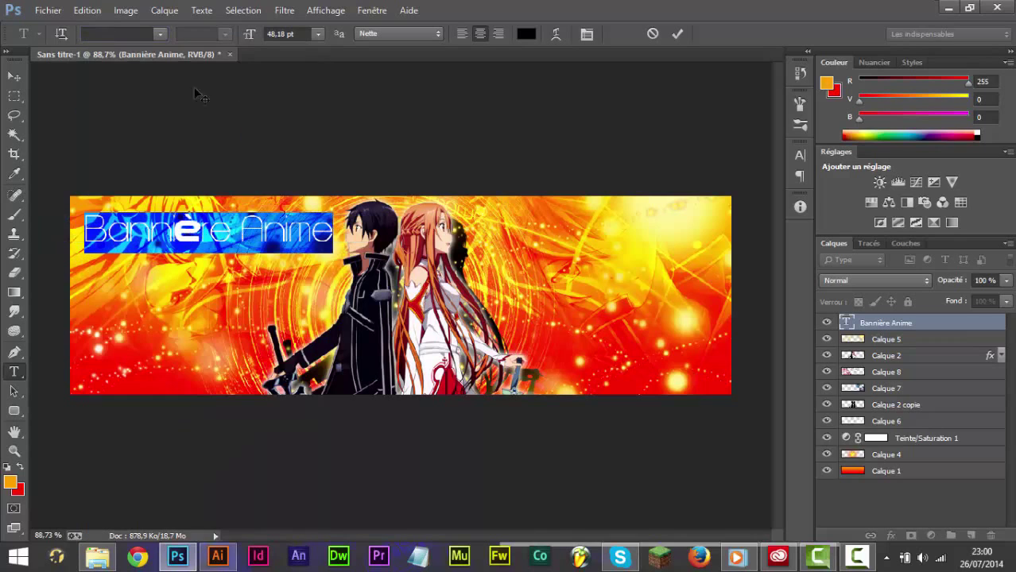
# Step: Replace the accented "è" in the title with a plain "e" so that it reads "Banniere Anime" in Steiner
pyautogui.click(204, 230)
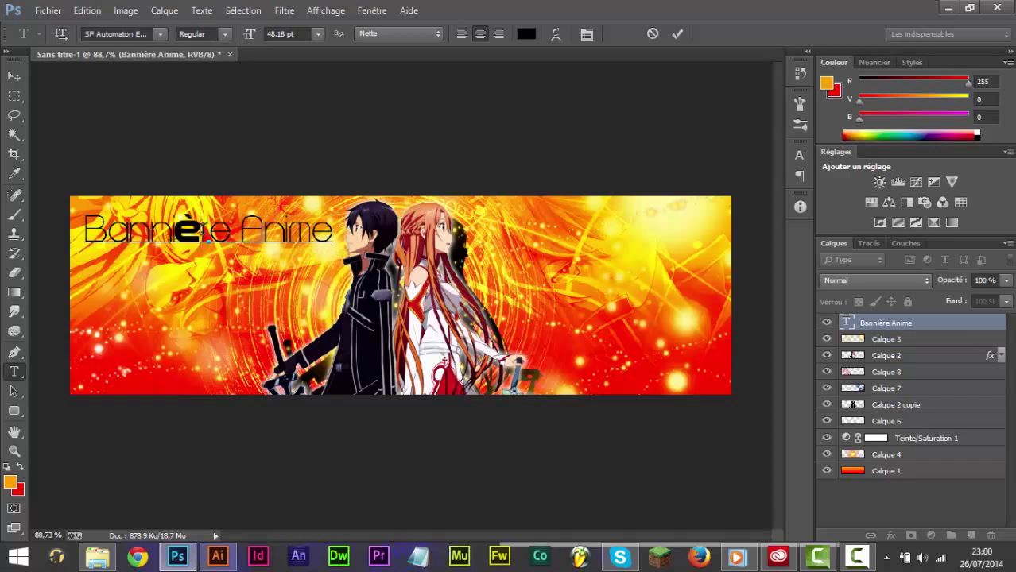
pyautogui.press('BackSpace')
pyautogui.write('è')
pyautogui.press('BackSpace')
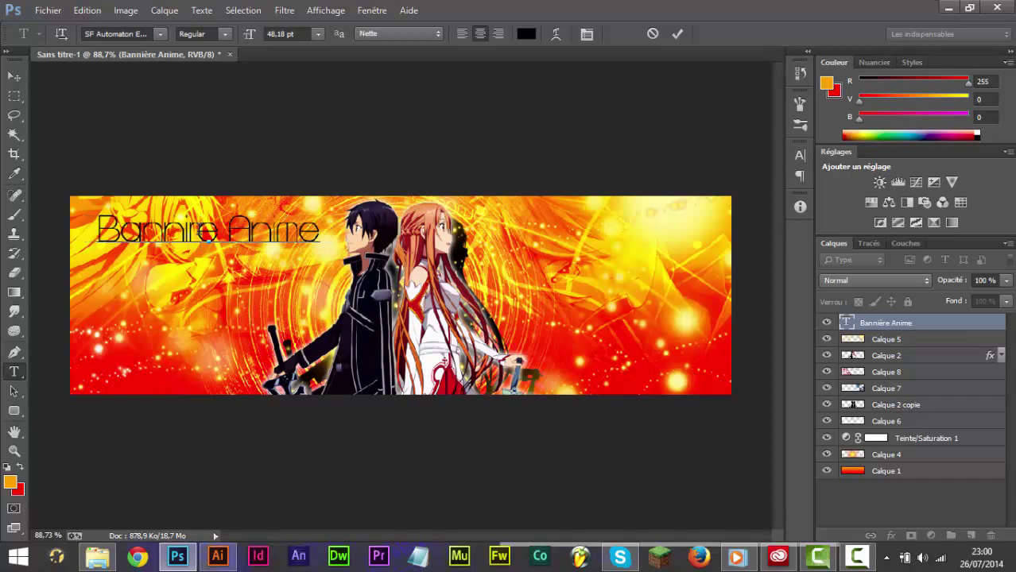
pyautogui.click(146, 236)
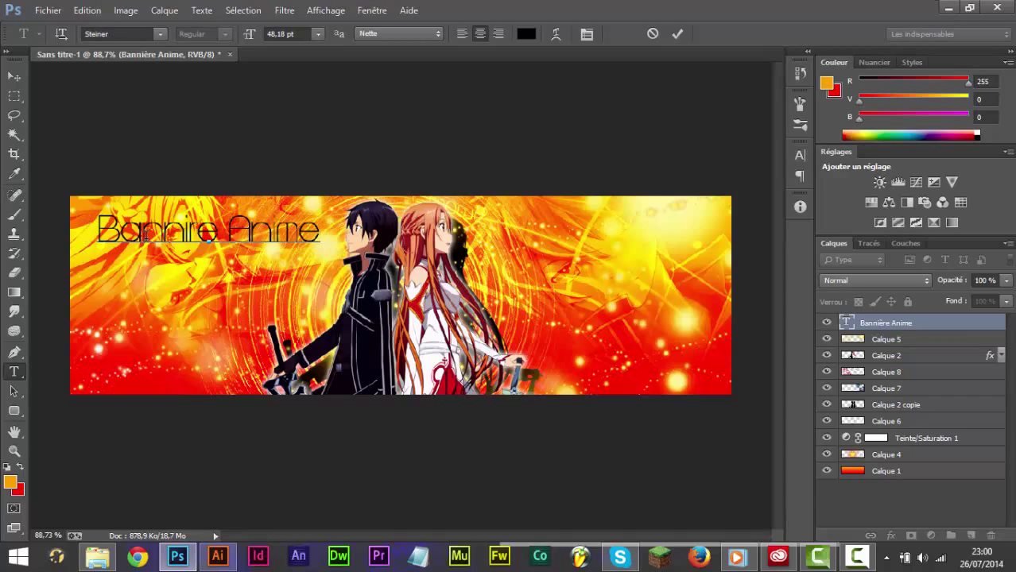
pyautogui.write('n')
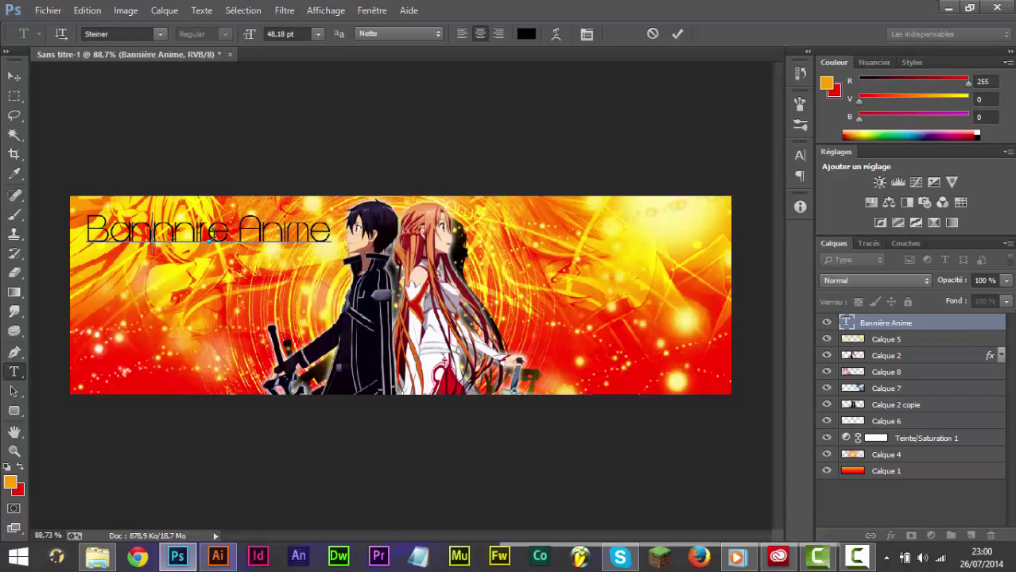
pyautogui.press('BackSpace')
pyautogui.press('BackSpace')
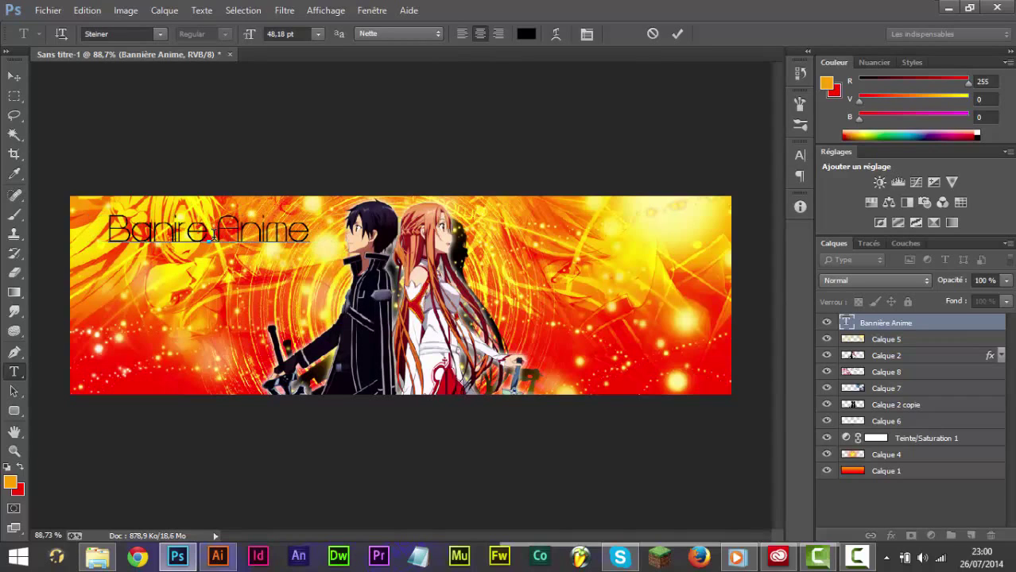
pyautogui.write('e A')
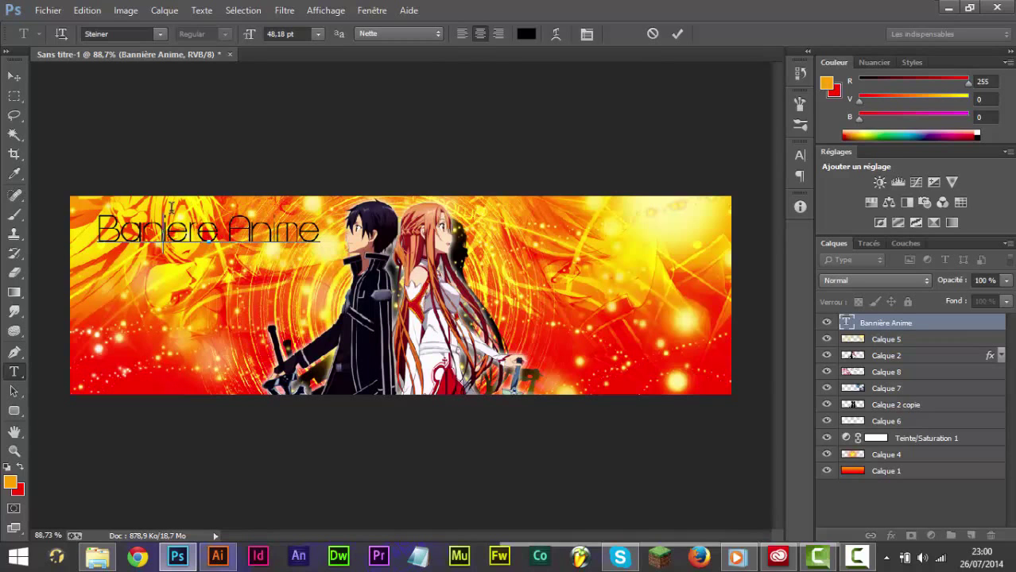
pyautogui.write('n')
# Step: Move the "Banniere Anime" title to the banner's right half, beside the girl's head, and commit the text
pyautogui.scroll(5, 250, 255)
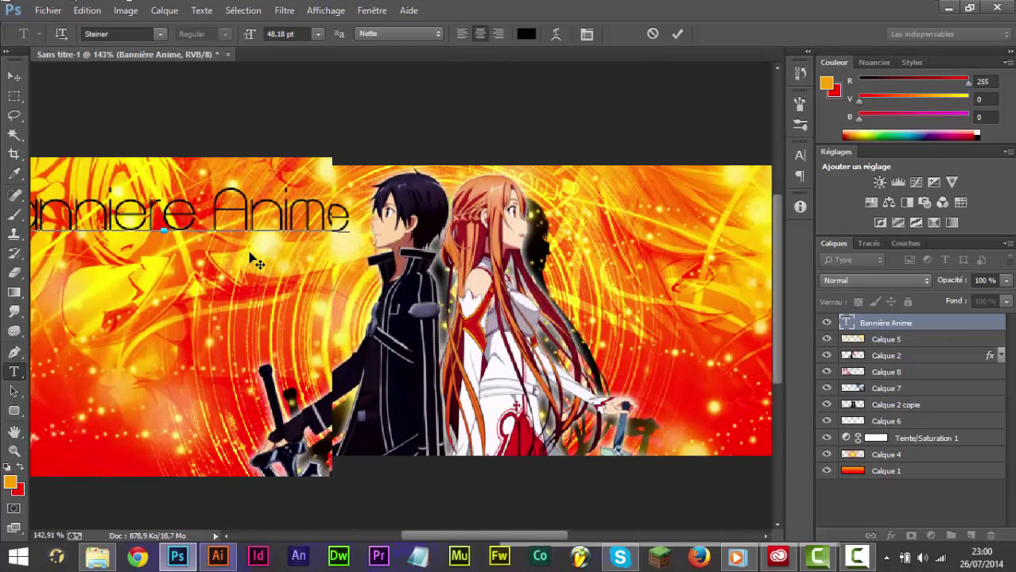
pyautogui.scroll(-5, 250, 254)
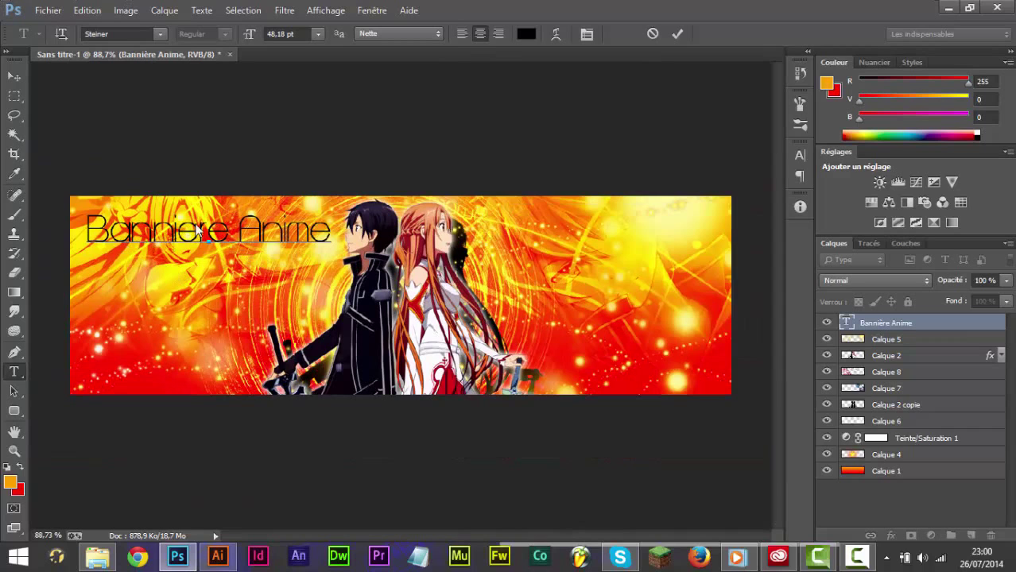
pyautogui.moveTo(244, 226); pyautogui.dragTo(624, 254)
pyautogui.click(15, 76)
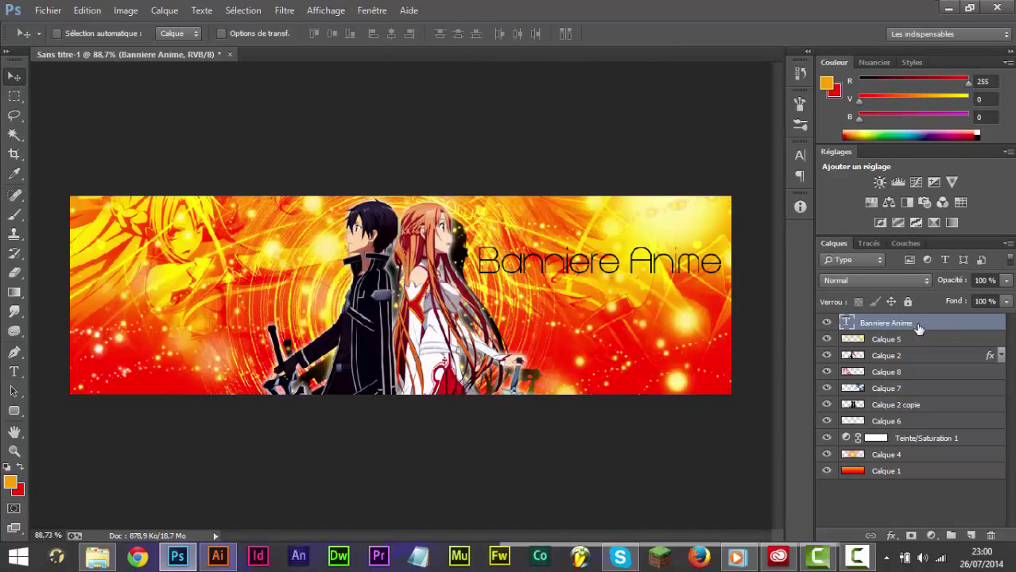
# Step: Add an outer glow (Lueur externe) to the title layer with a 5% spread (Grossi) and a 7 px size
pyautogui.press('space')
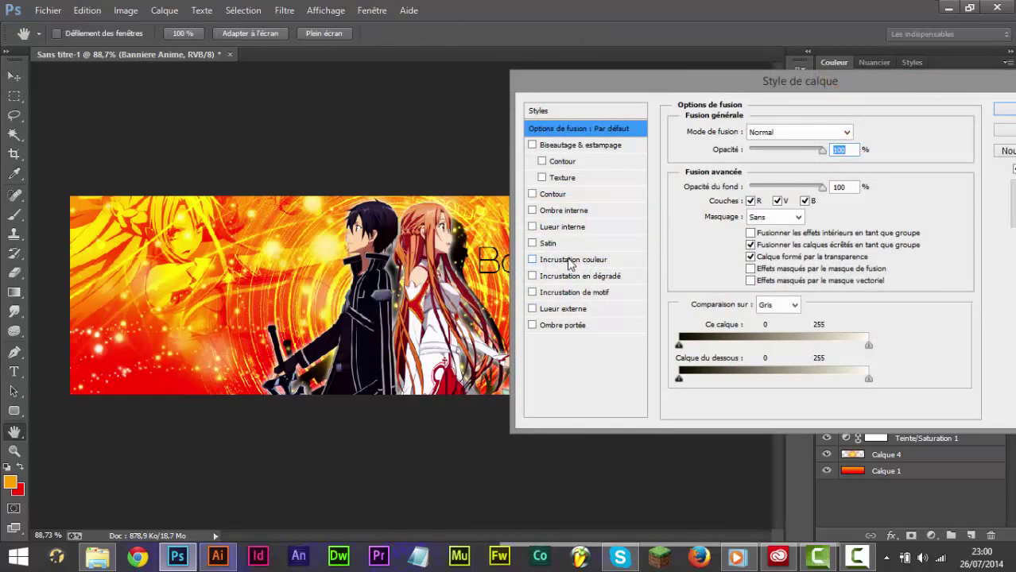
pyautogui.moveTo(700, 88); pyautogui.dragTo(879, 99)
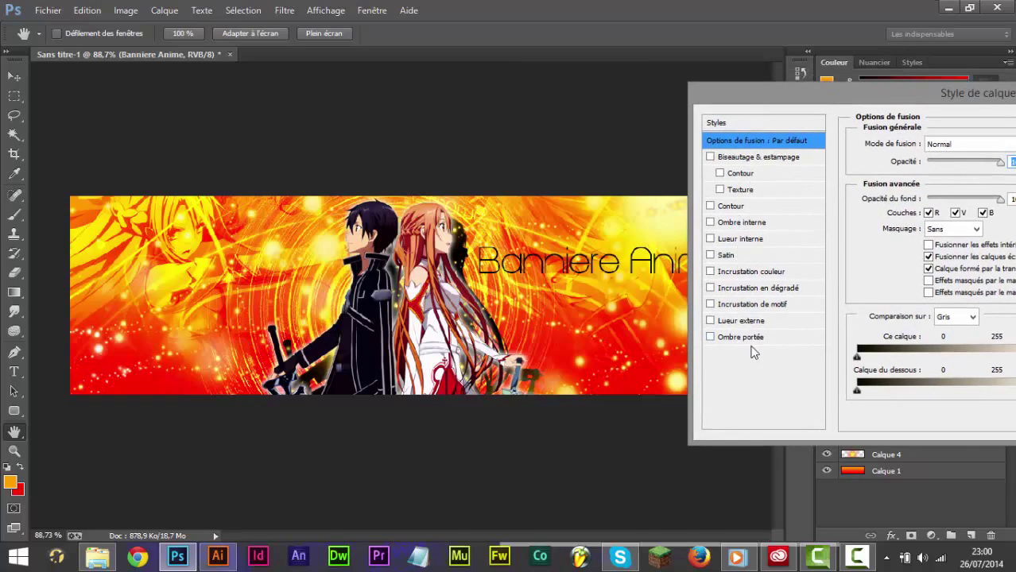
pyautogui.click(752, 322)
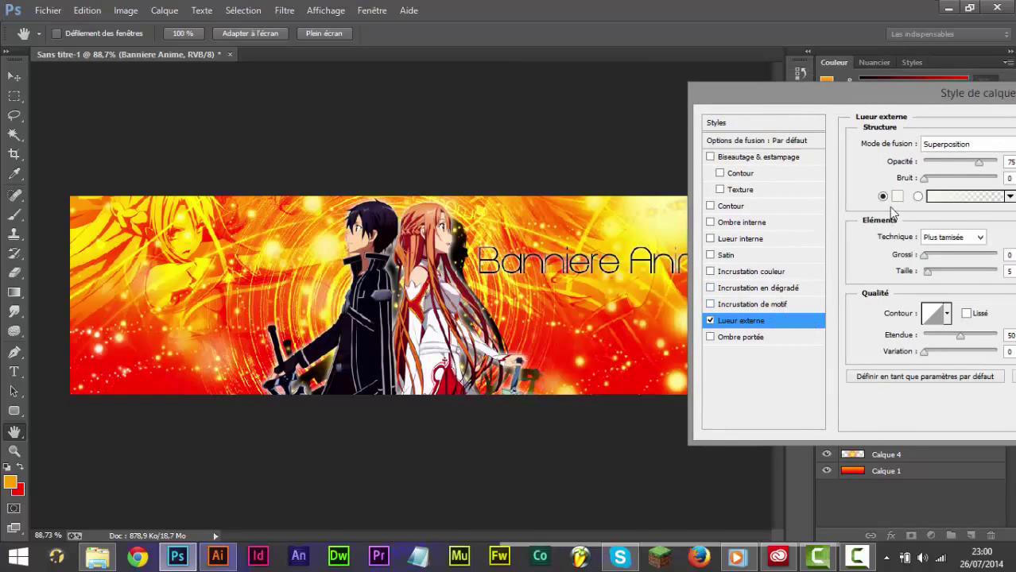
pyautogui.click(929, 178)
pyautogui.moveTo(928, 179); pyautogui.dragTo(908, 183)
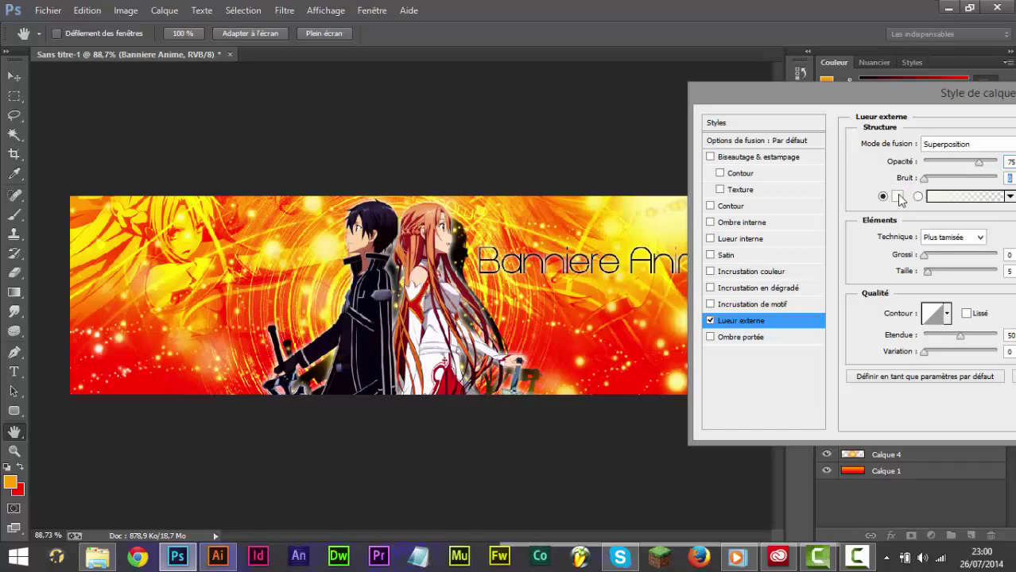
pyautogui.click(928, 271)
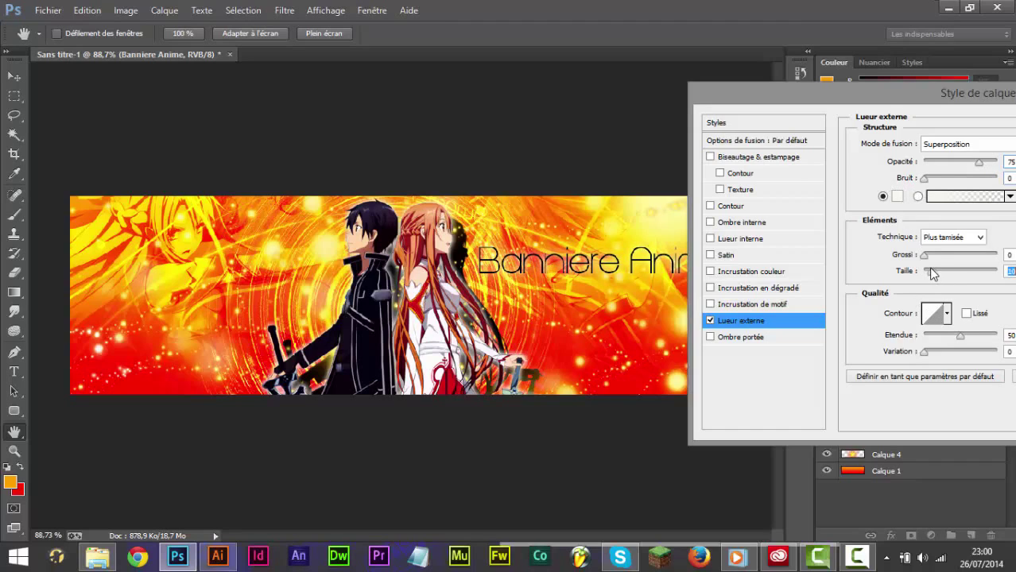
pyautogui.moveTo(924, 256); pyautogui.dragTo(931, 256)
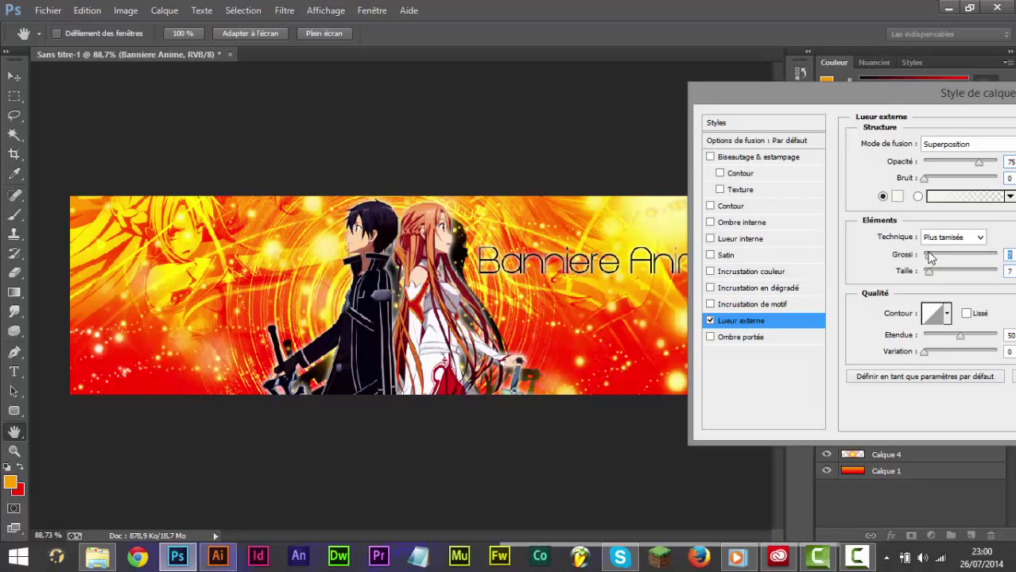
pyautogui.write('5')
# Step: Set the title's outer glow colour to yellow (ffd900)
pyautogui.click(896, 197)
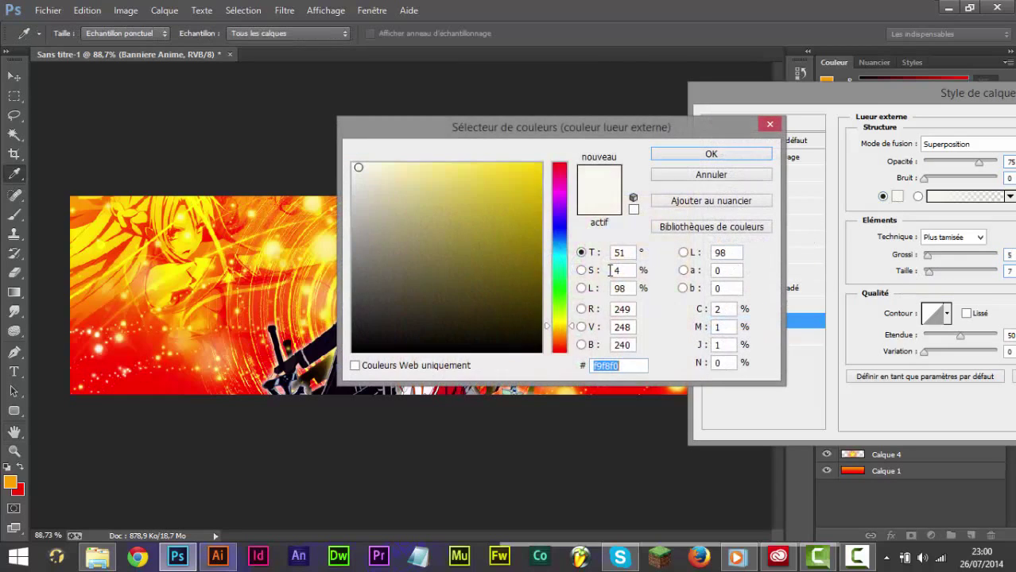
pyautogui.moveTo(541, 146); pyautogui.dragTo(864, 205)
pyautogui.write('ffd900')
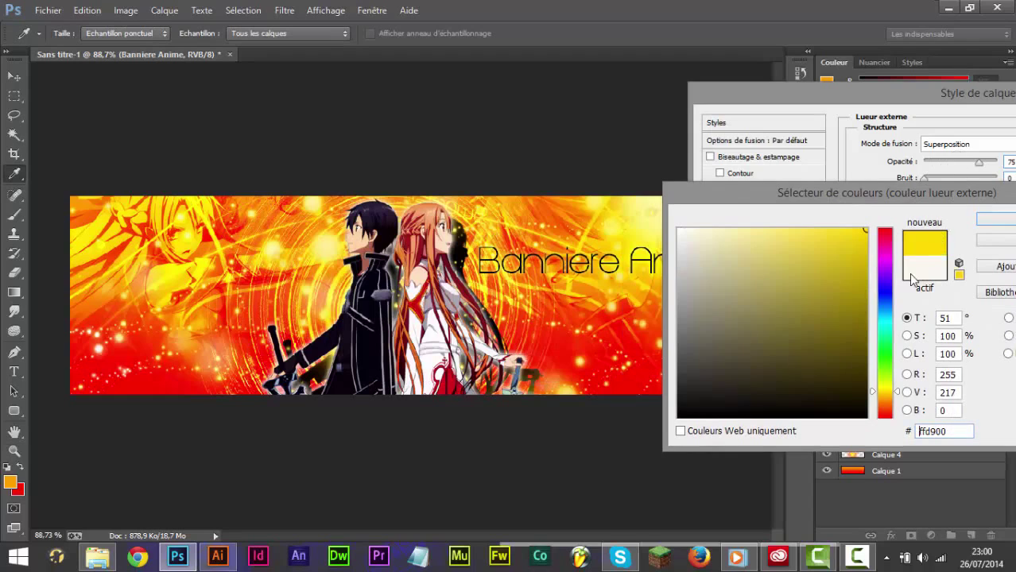
pyautogui.press('Return')
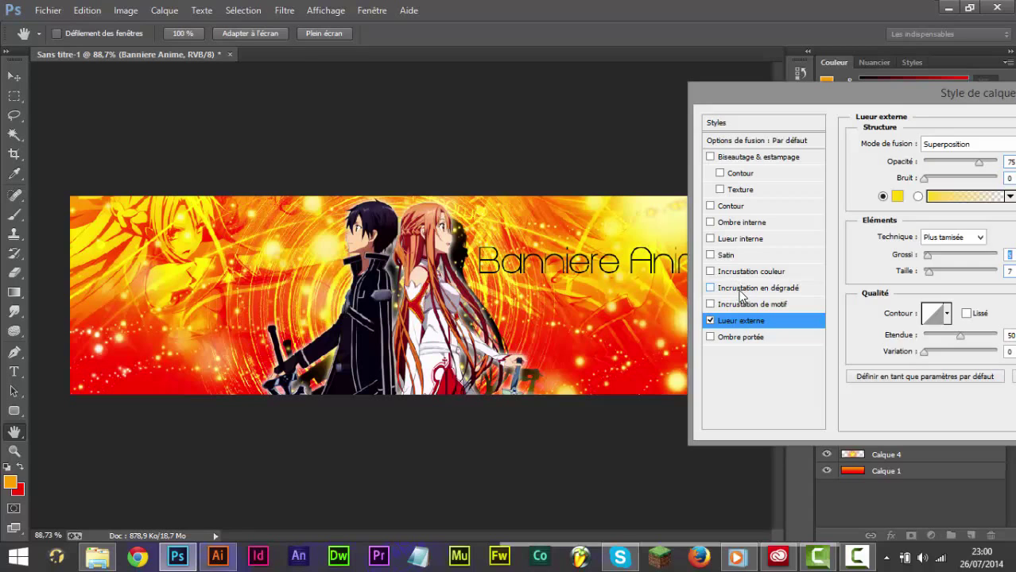
# Step: Add a gradient overlay to the title using the orange-to-red "Premier plan -> arrière-plan" preset
pyautogui.click(739, 291)
pyautogui.click(946, 180)
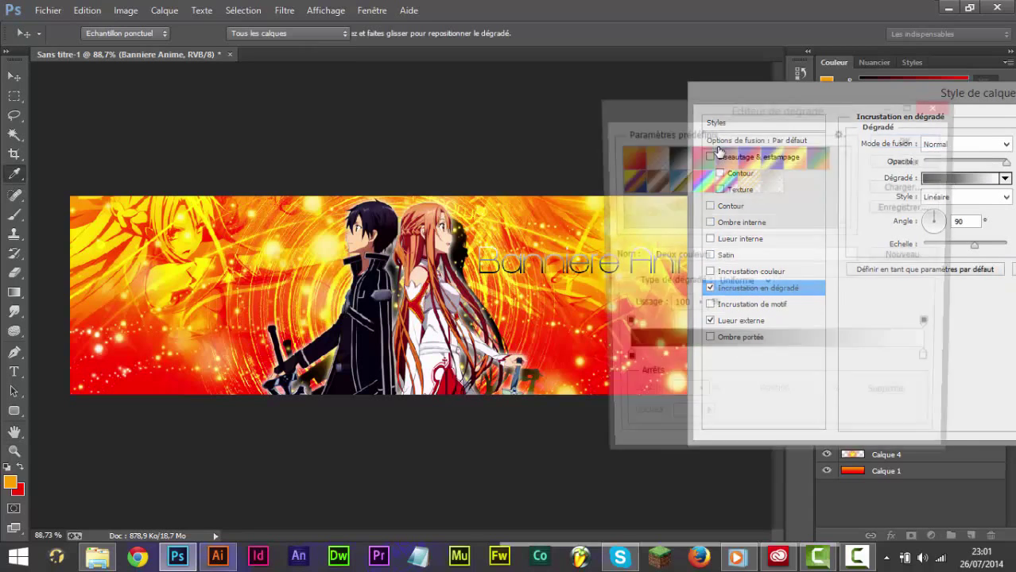
pyautogui.click(627, 156)
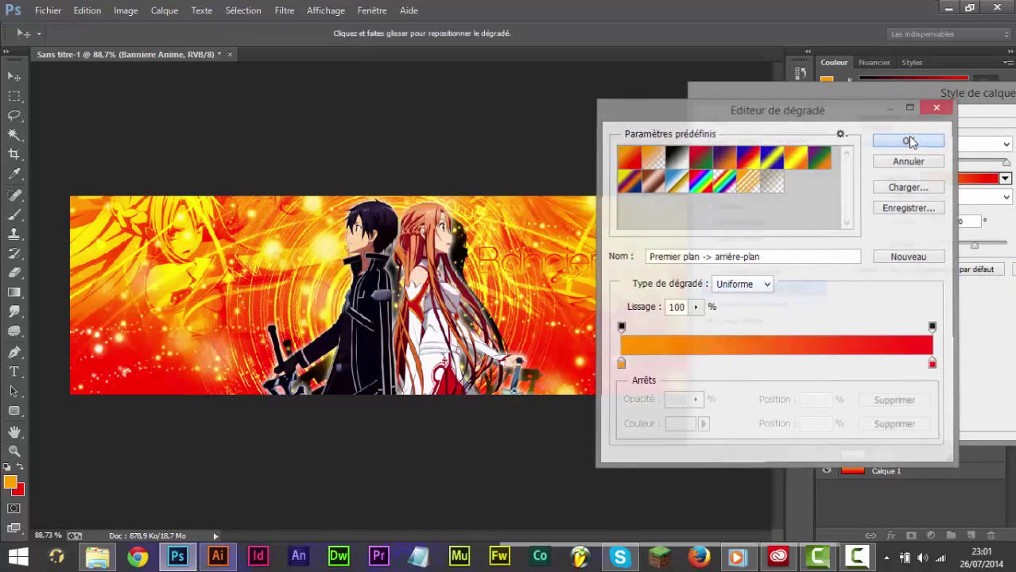
pyautogui.click(908, 138)
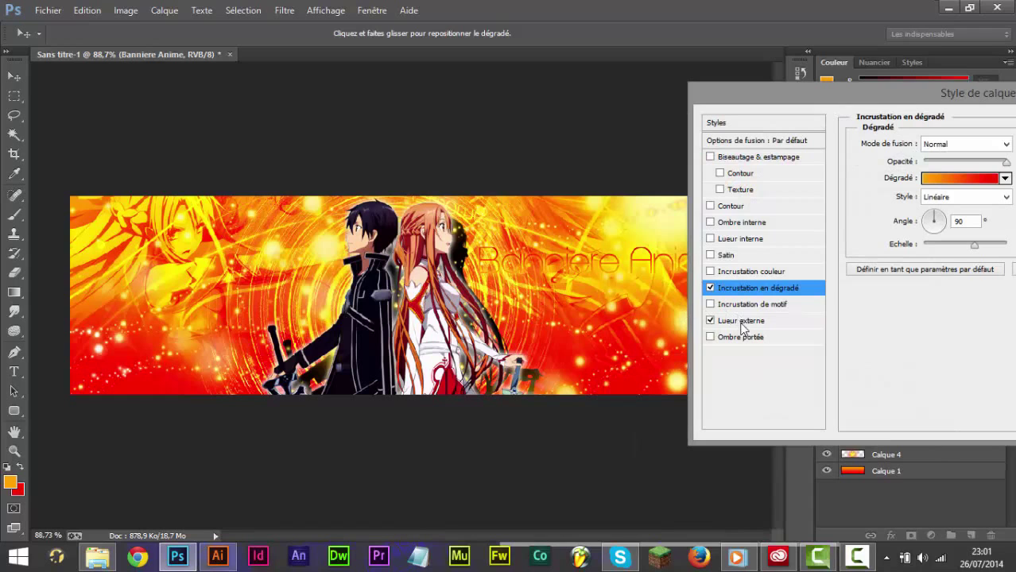
# Step: Try white (ffffff) as the title's outer glow colour
pyautogui.moveTo(774, 96); pyautogui.dragTo(828, 81)
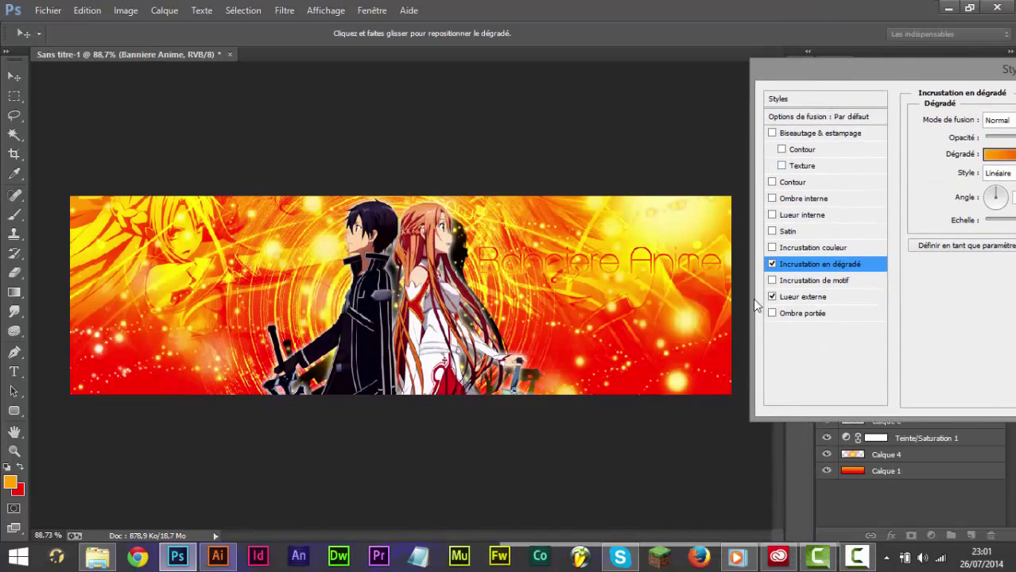
pyautogui.click(791, 305)
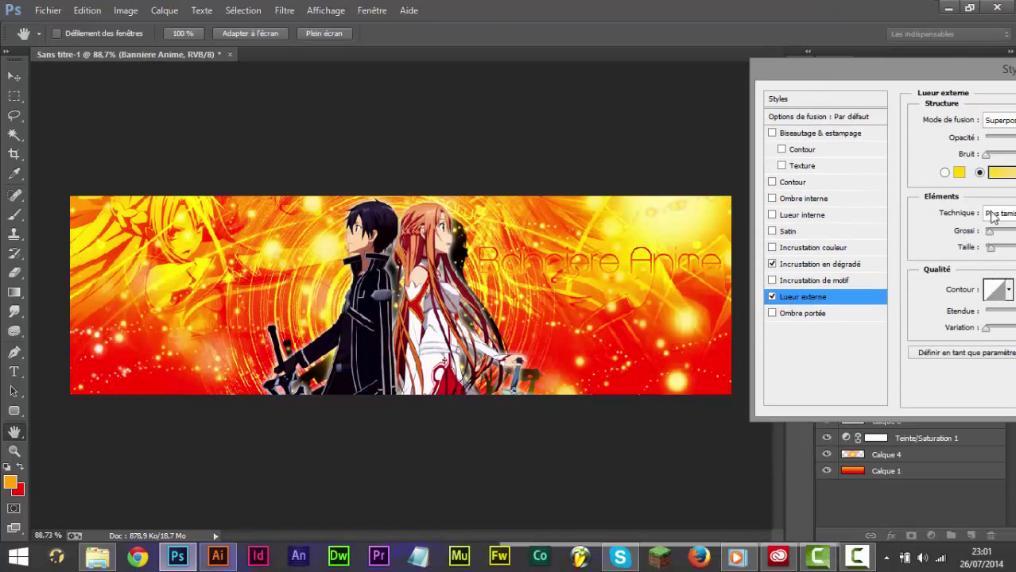
pyautogui.moveTo(943, 73); pyautogui.dragTo(831, 78)
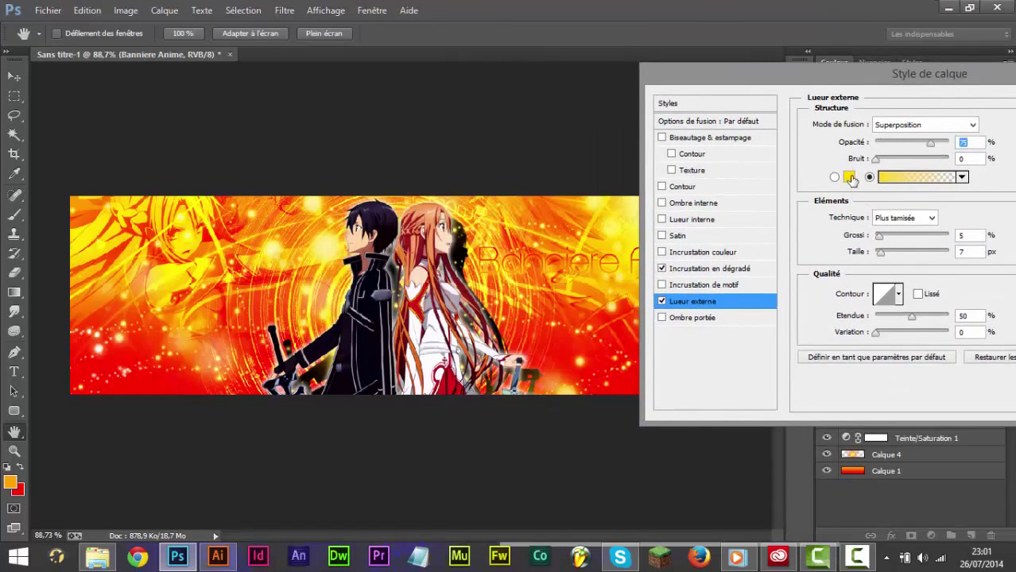
pyautogui.click(849, 176)
pyautogui.write('ffffff')
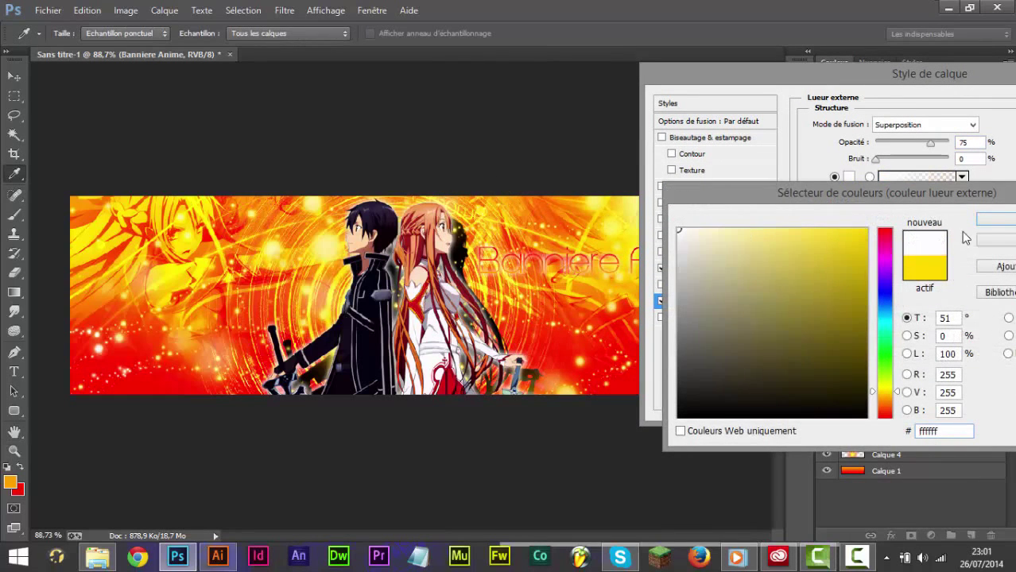
pyautogui.click(990, 225)
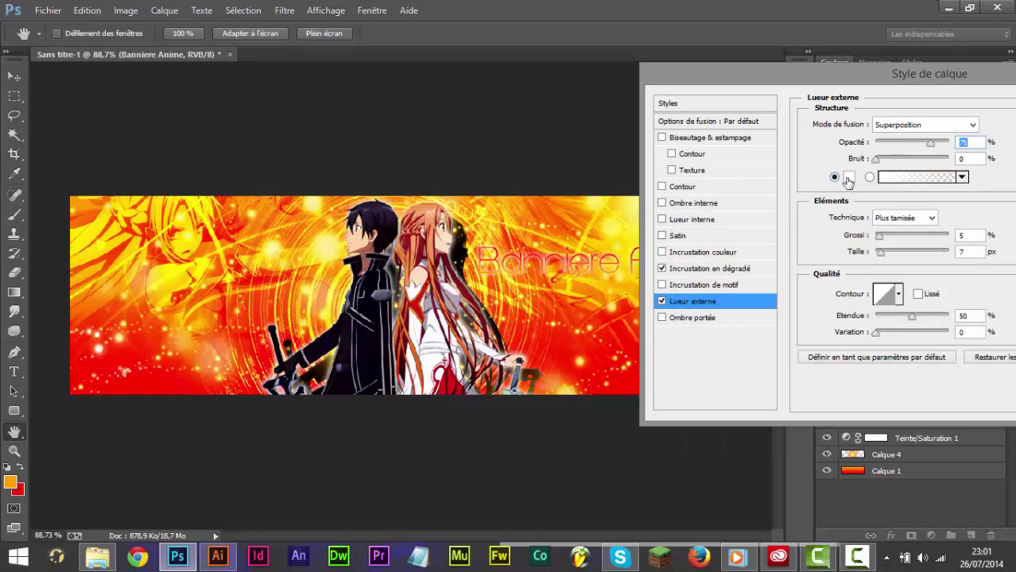
# Step: Change the title's outer glow colour from white back to solid yellow
pyautogui.click(843, 178)
pyautogui.moveTo(779, 293); pyautogui.dragTo(872, 226)
pyautogui.click(989, 221)
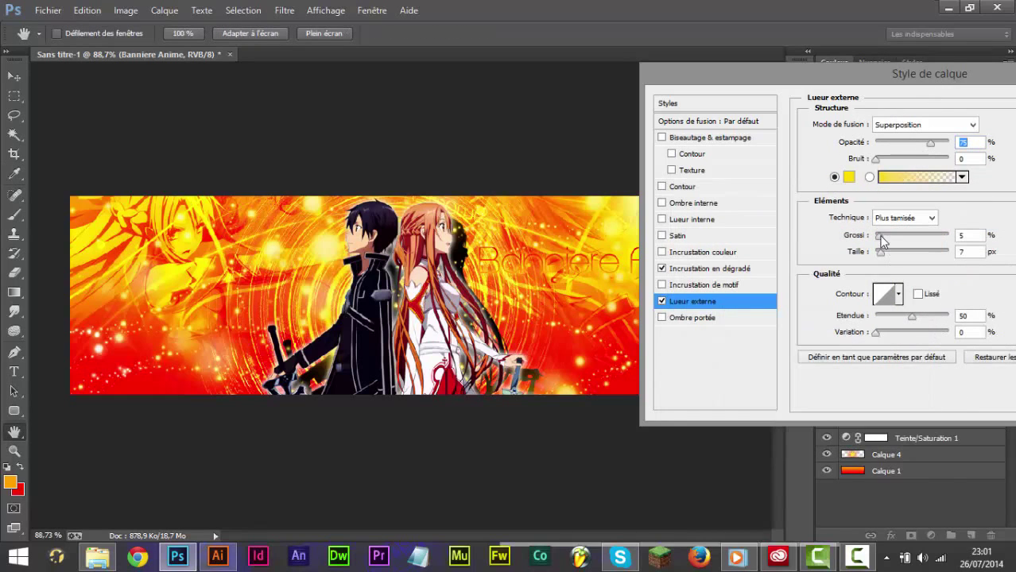
# Step: Set the outer glow's spread (Grossi) to 40% and its size (Taille) to 5 px
pyautogui.moveTo(881, 240); pyautogui.dragTo(906, 240)
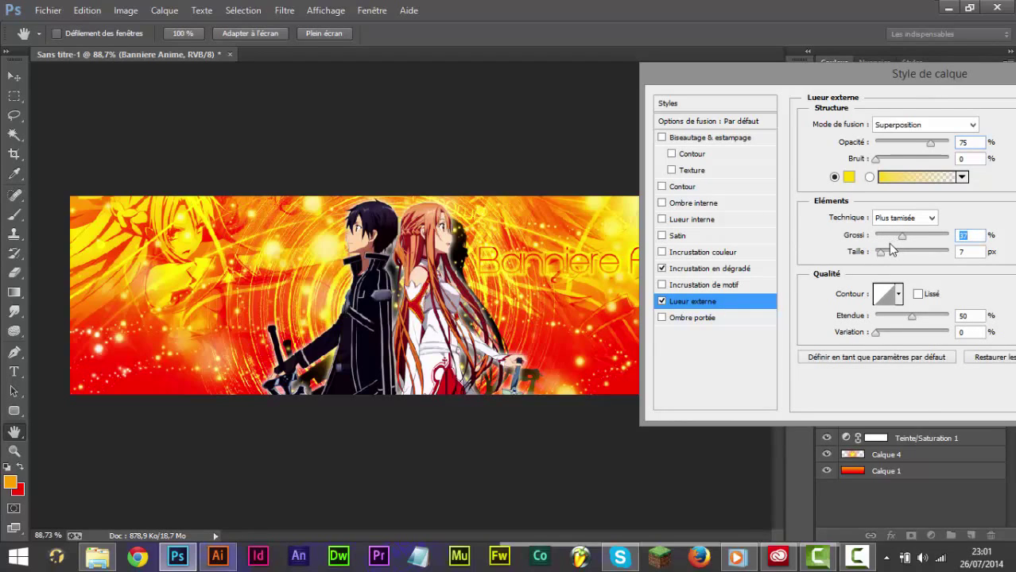
pyautogui.write('40')
pyautogui.moveTo(881, 249); pyautogui.dragTo(882, 254)
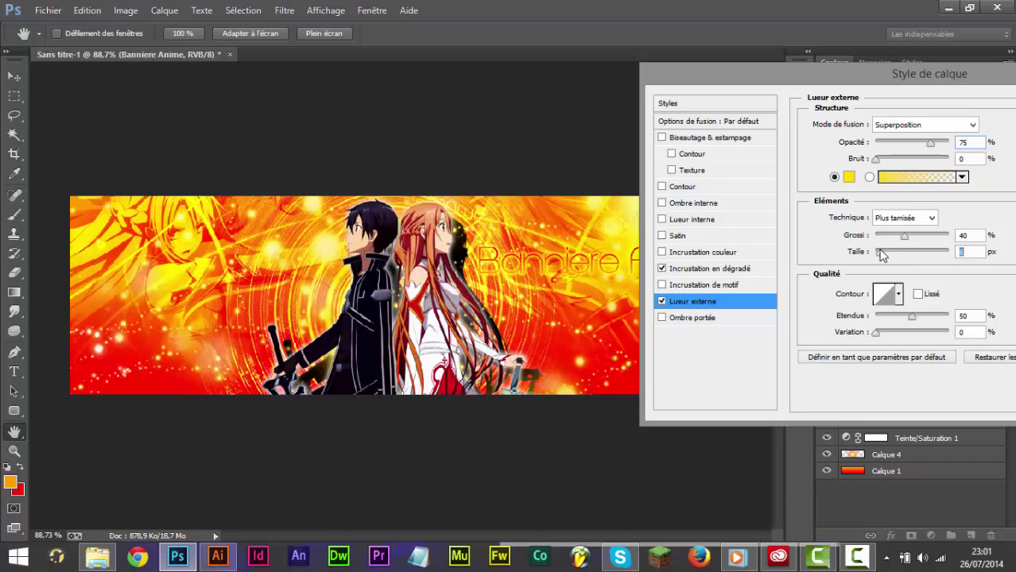
pyautogui.write('10')
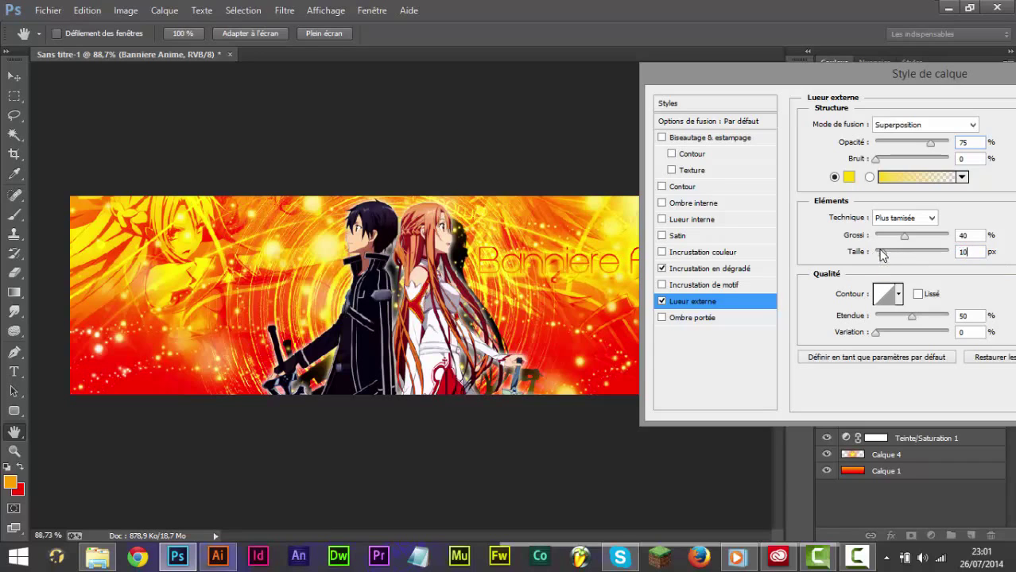
pyautogui.press('BackSpace')
pyautogui.press('BackSpace')
pyautogui.write('5')
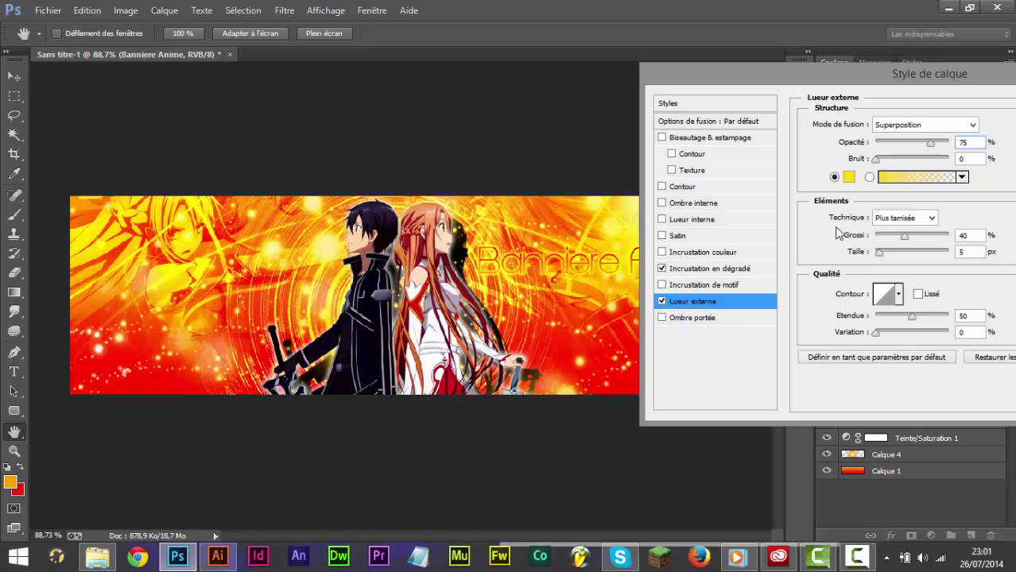
# Step: Add a drop shadow (Ombre portée) to the title, apply the layer style and collapse the layer's effects list
pyautogui.click(662, 318)
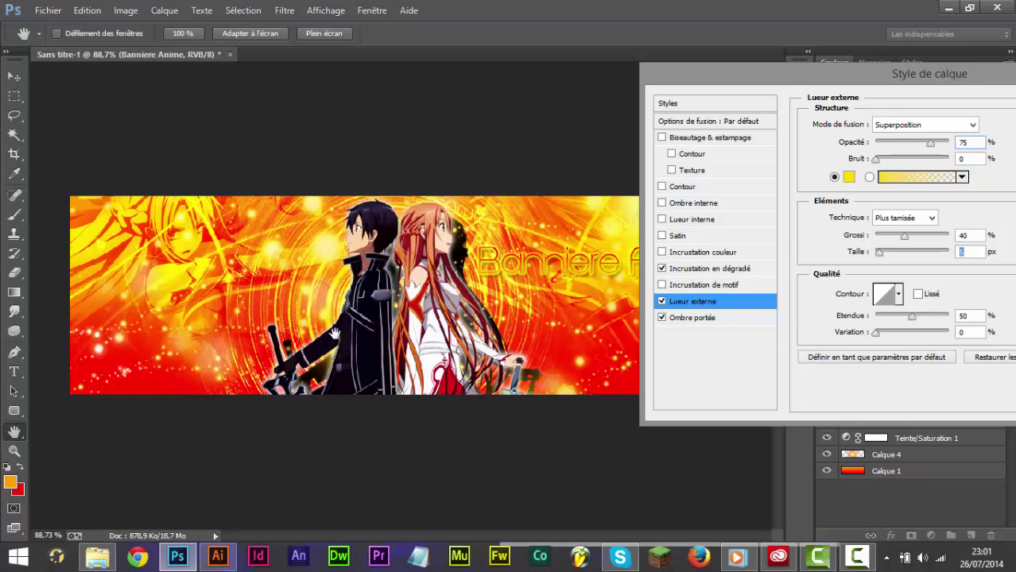
pyautogui.press('Return')
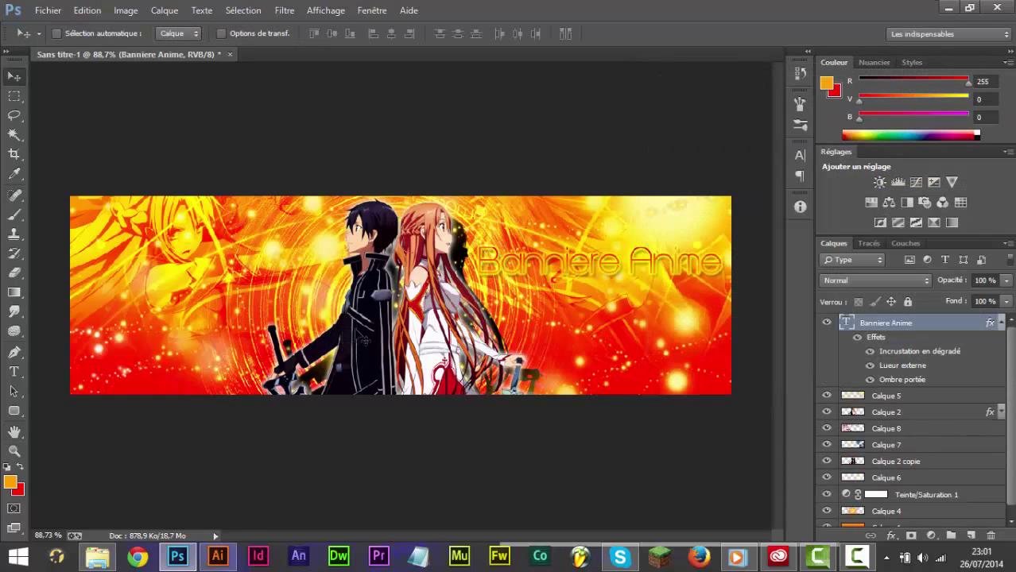
pyautogui.click(1001, 323)
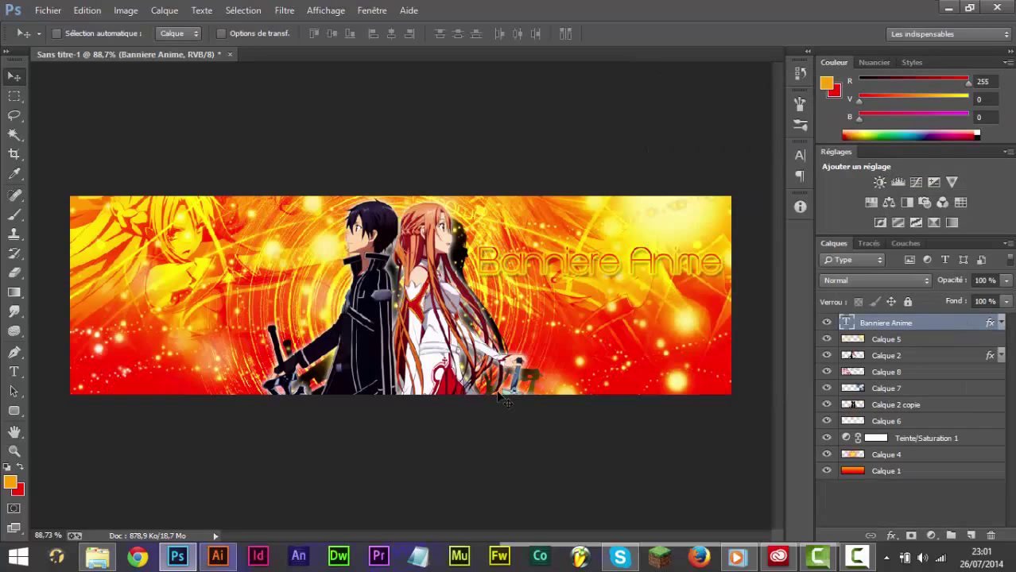
pyautogui.press('alt')
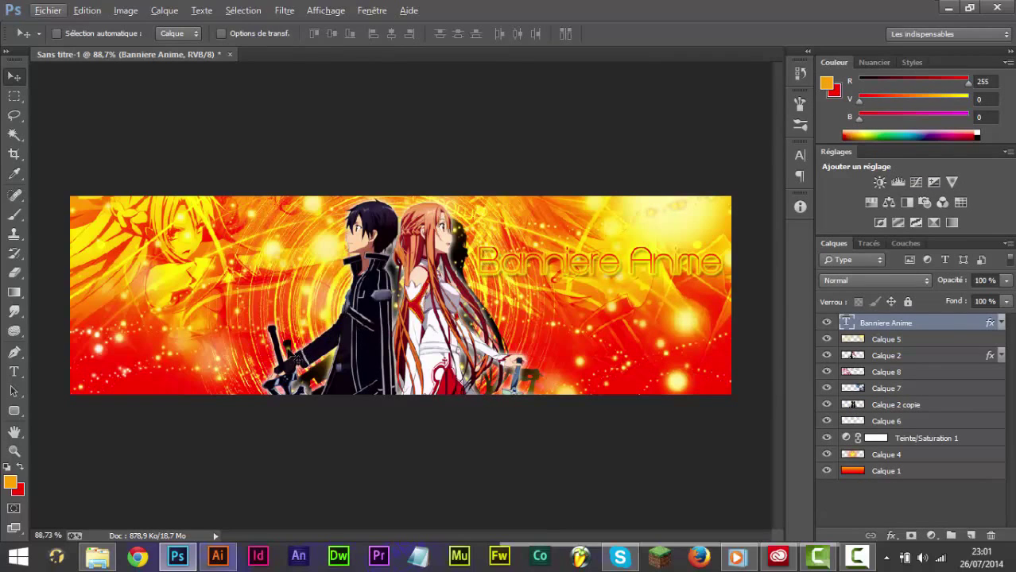
# Step: Add the text line "Tou sur l'anime" beneath the title and place it under the word "Anime"
pyautogui.press('alt')
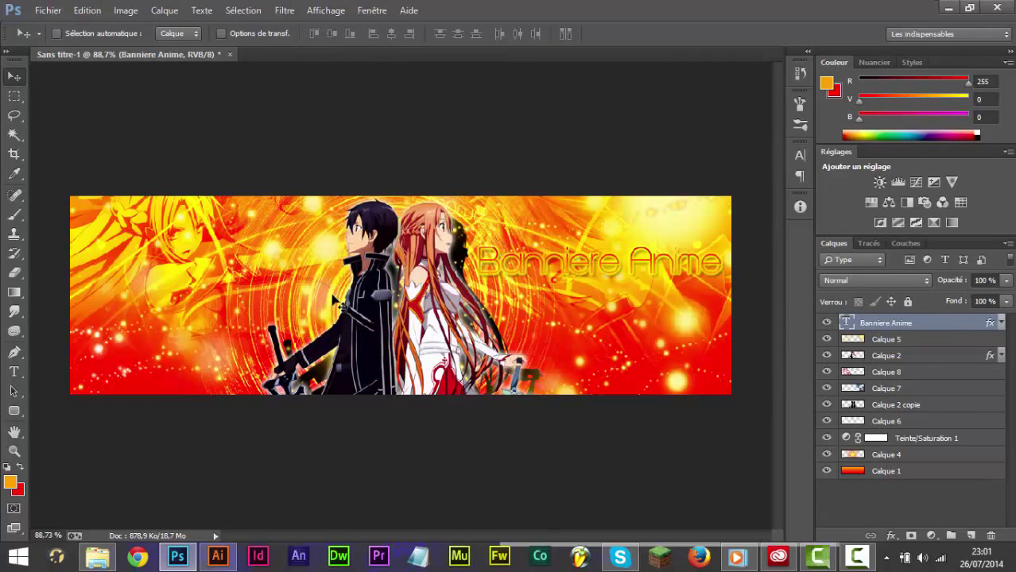
pyautogui.press('t')
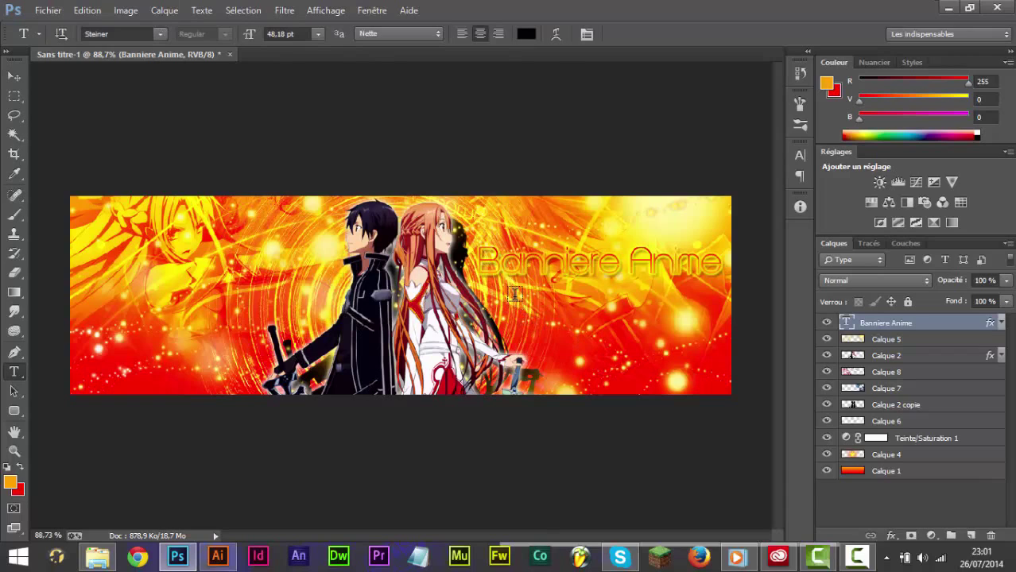
pyautogui.click(514, 294)
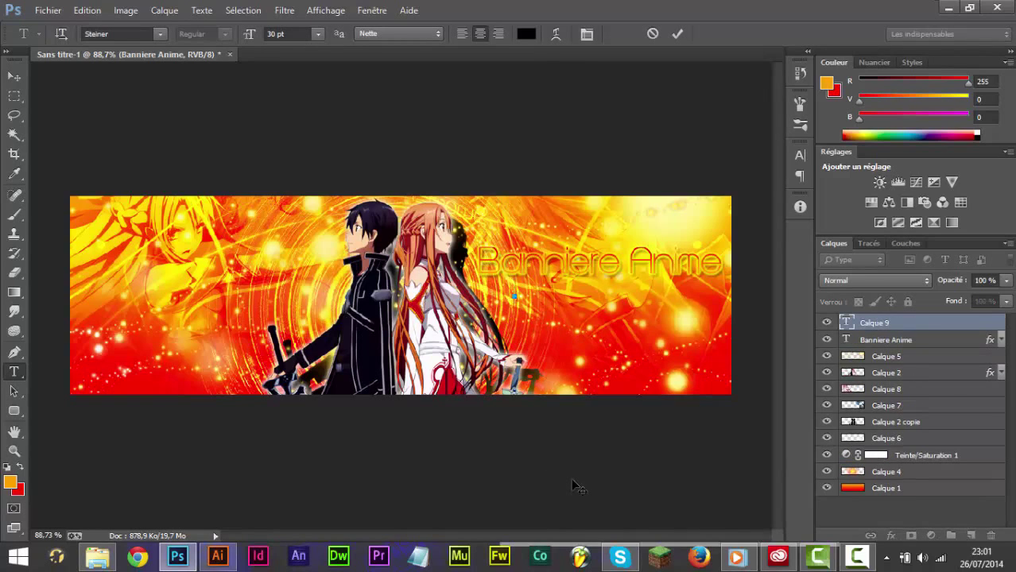
pyautogui.write('Tou sur anime')
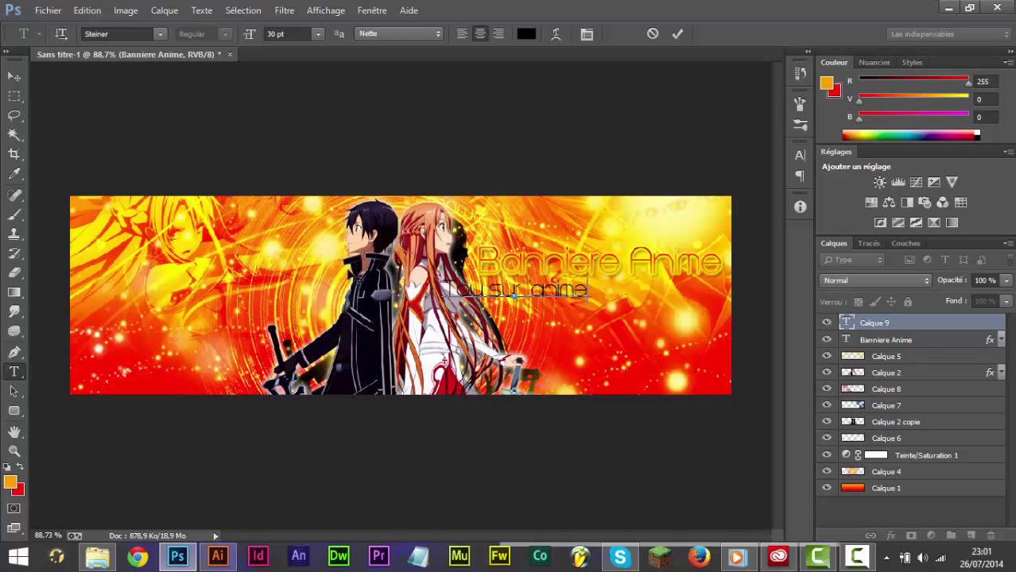
pyautogui.press('ctrl')
pyautogui.moveTo(494, 297); pyautogui.dragTo(630, 294)
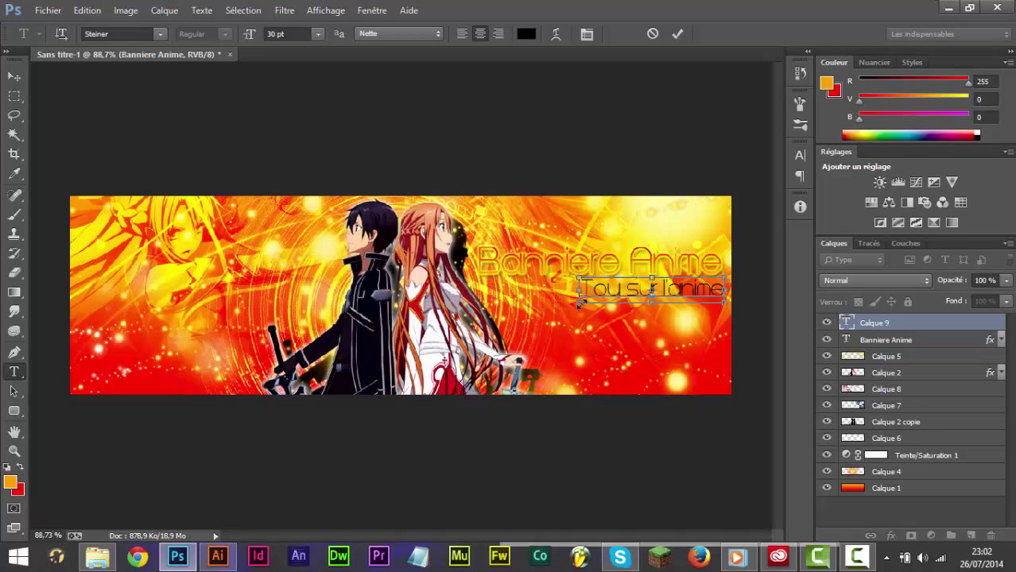
# Step: Change the font of the whole subtitle text to ChopinScript
pyautogui.hotkey('ctrl', 'a')
pyautogui.click(107, 32)
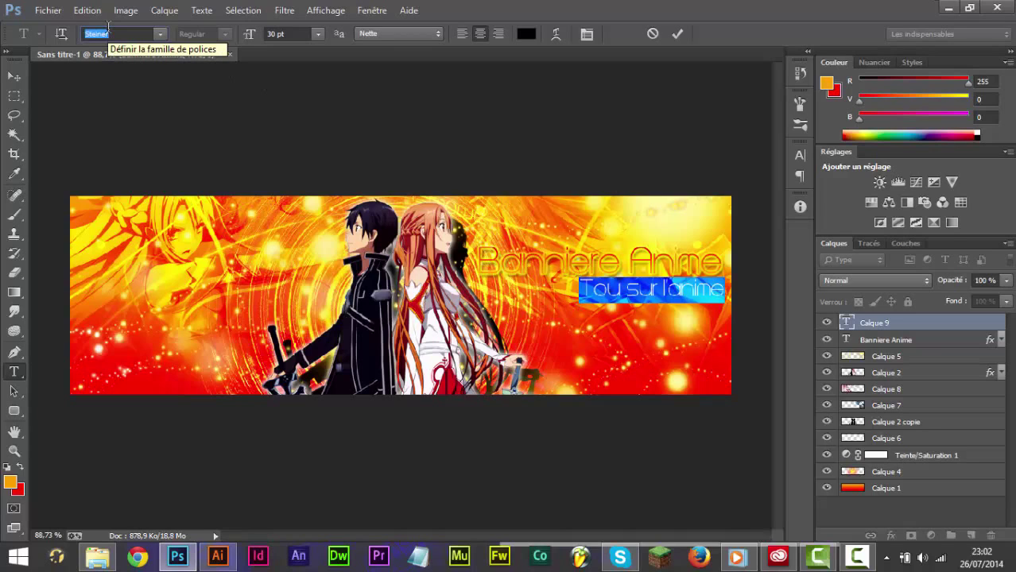
pyautogui.write('ChopinScript')
pyautogui.press('Return')
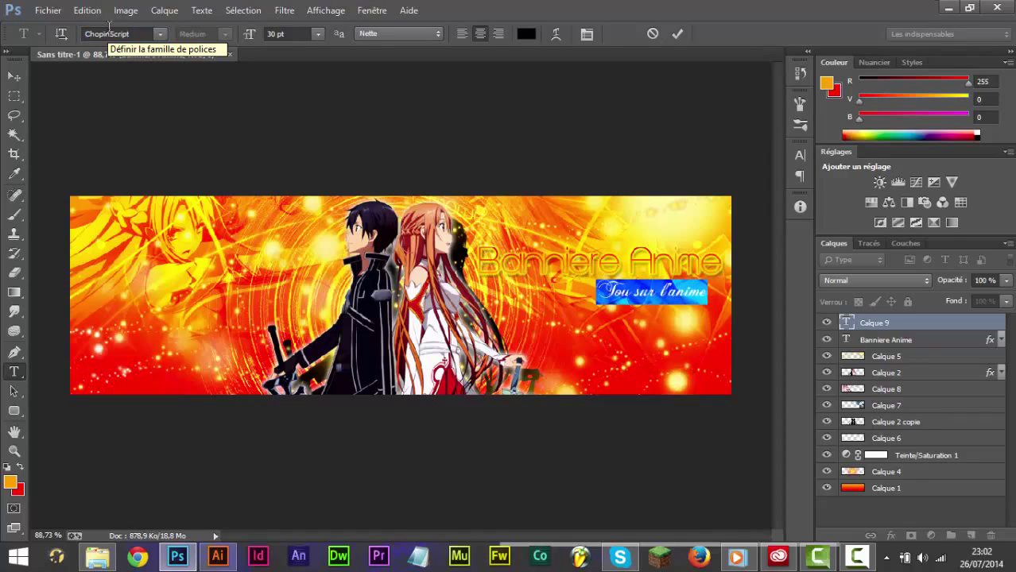
# Step: Shift the subtitle towards the banner's right edge and scale it up proportionally to about 117%
pyautogui.click(14, 76)
pyautogui.moveTo(660, 302); pyautogui.dragTo(690, 300)
pyautogui.hotkey('ctrl', 't')
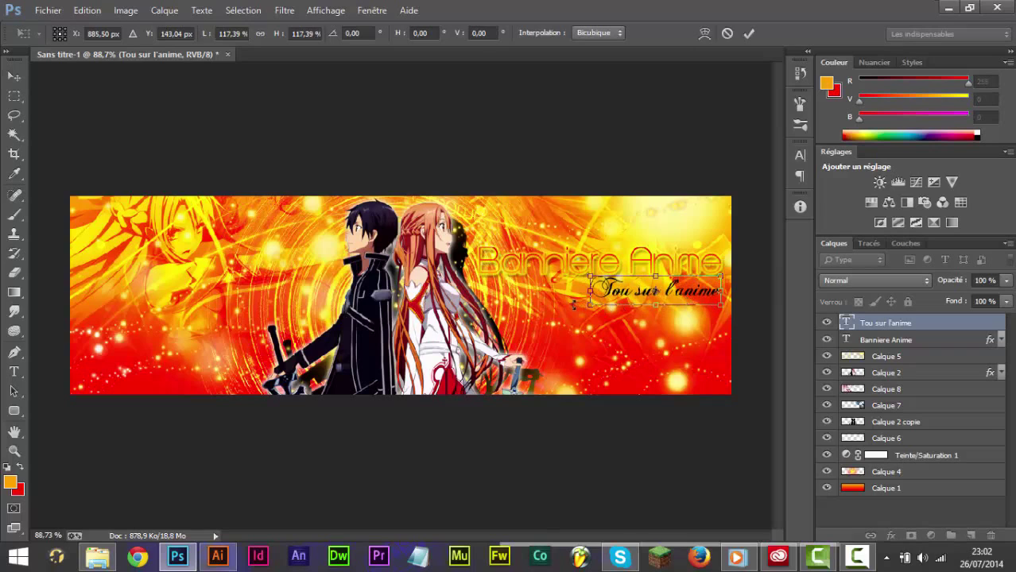
pyautogui.press('Return')
# Step: Correct the subtitle's wording to "Tout sur l'anime"
pyautogui.press('t')
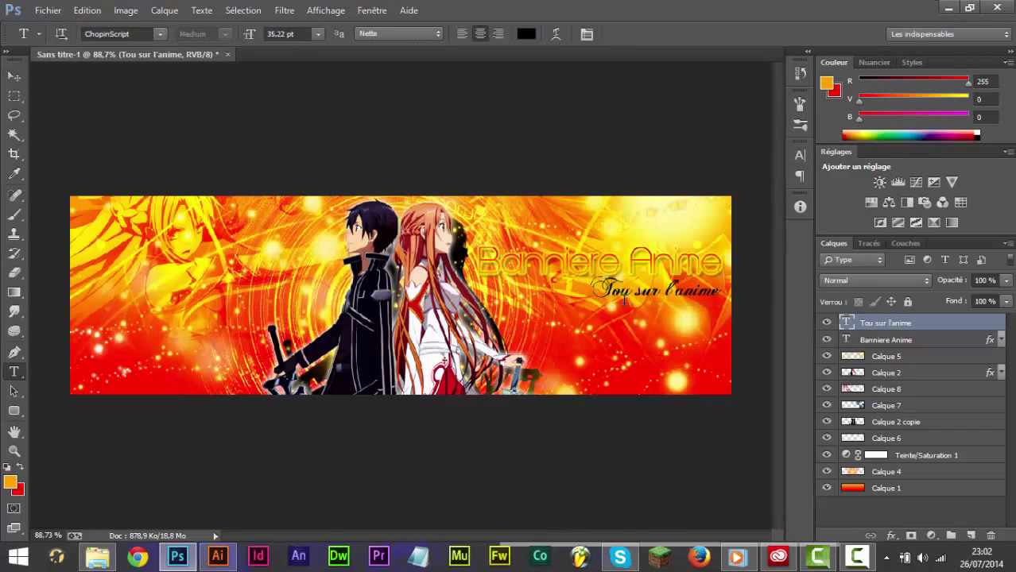
pyautogui.click(630, 300)
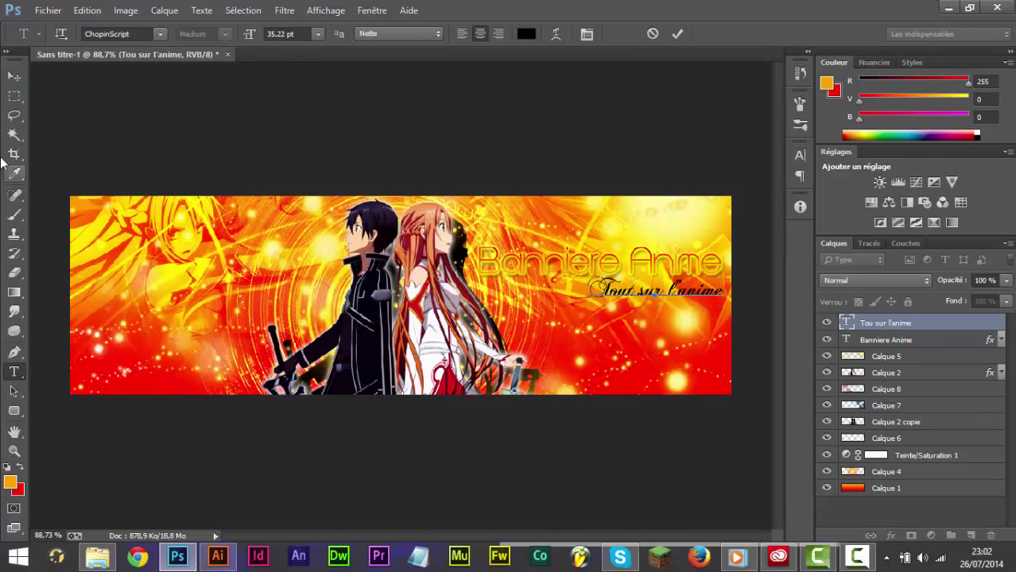
pyautogui.click(14, 76)
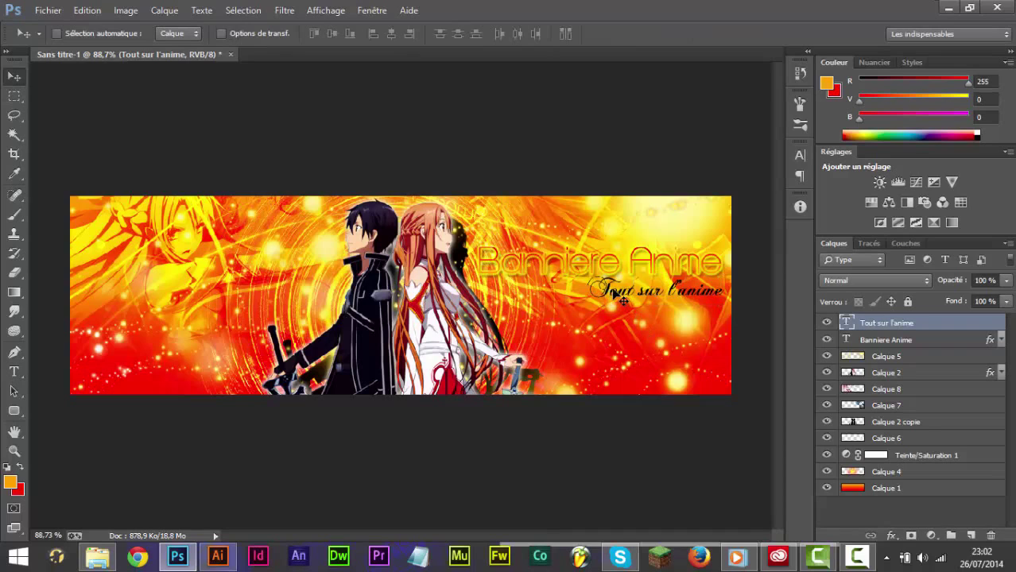
# Step: Move the subtitle under the start of "Banniere" and fine-tune its position just beneath the title
pyautogui.moveTo(623, 301); pyautogui.dragTo(502, 299)
pyautogui.press('Up')
pyautogui.press('Up')
pyautogui.press('Up')
pyautogui.press('Up')
pyautogui.press('Up')
pyautogui.press('Up')
pyautogui.press('Up')
pyautogui.press('Right')
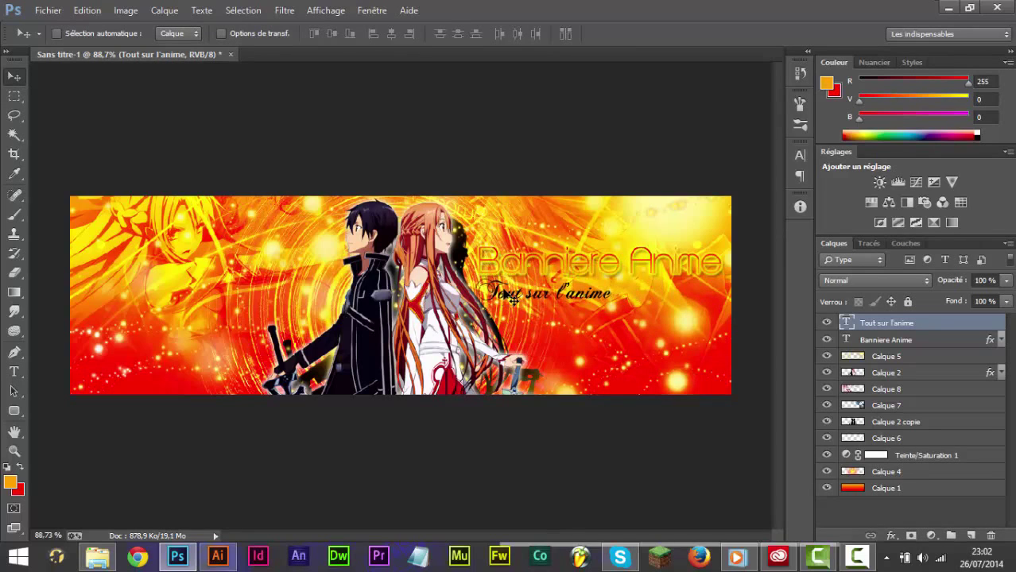
pyautogui.press('Right')
pyautogui.press('Right')
pyautogui.press('Down')
pyautogui.press('Down')
pyautogui.press('Down')
pyautogui.press('Down')
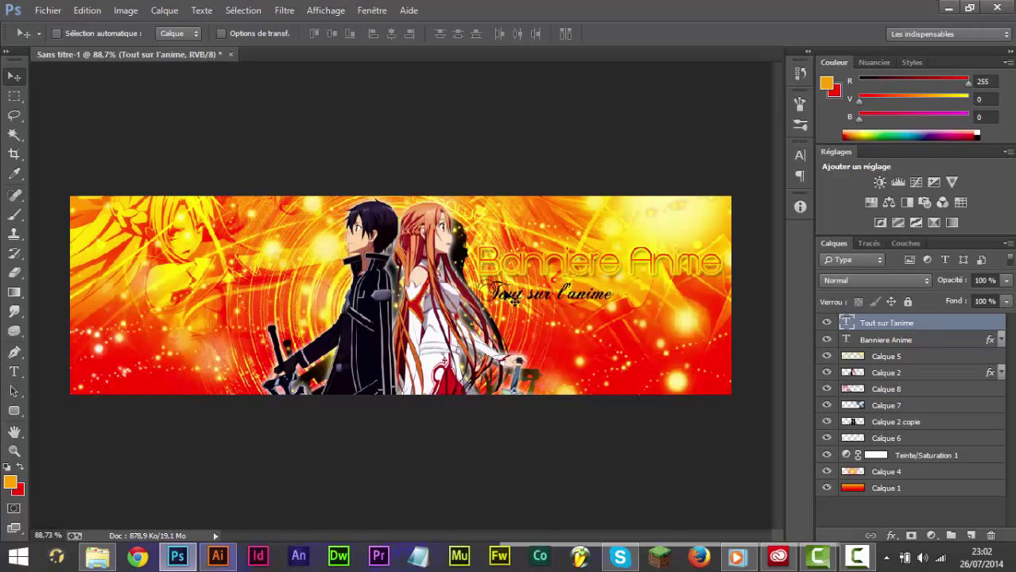
pyautogui.press('Up')
pyautogui.press('Up')
pyautogui.press('Up')
pyautogui.press('Up')
pyautogui.press('Up')
pyautogui.press('Up')
pyautogui.press('Up')
pyautogui.press('Left')
pyautogui.press('Left')
pyautogui.press('Left')
pyautogui.press('Left')
pyautogui.press('Left')
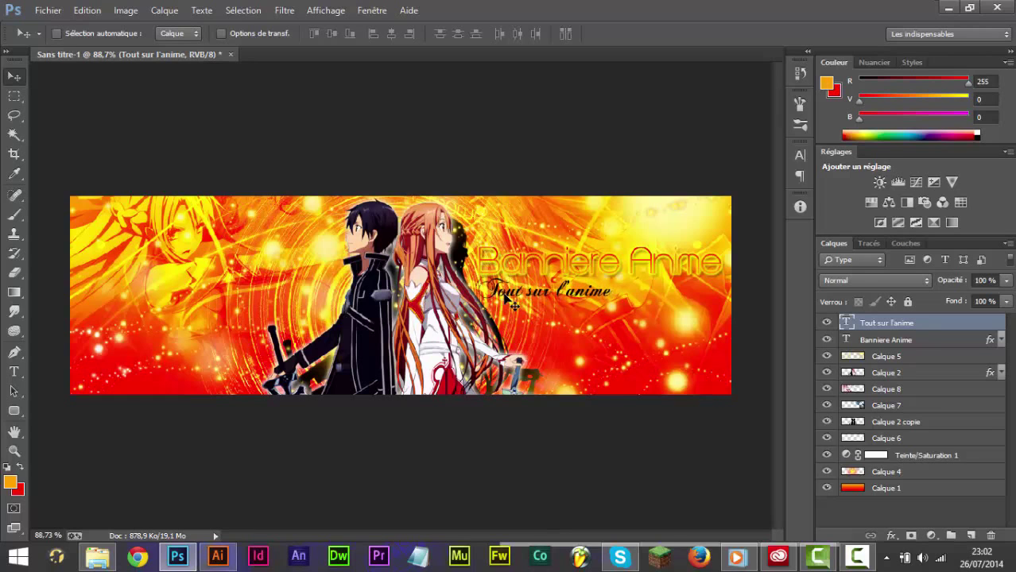
# Step: Add an outer glow (Lueur externe) to the subtitle with 75% opacity and a 5 px size
pyautogui.doubleClick(948, 326)
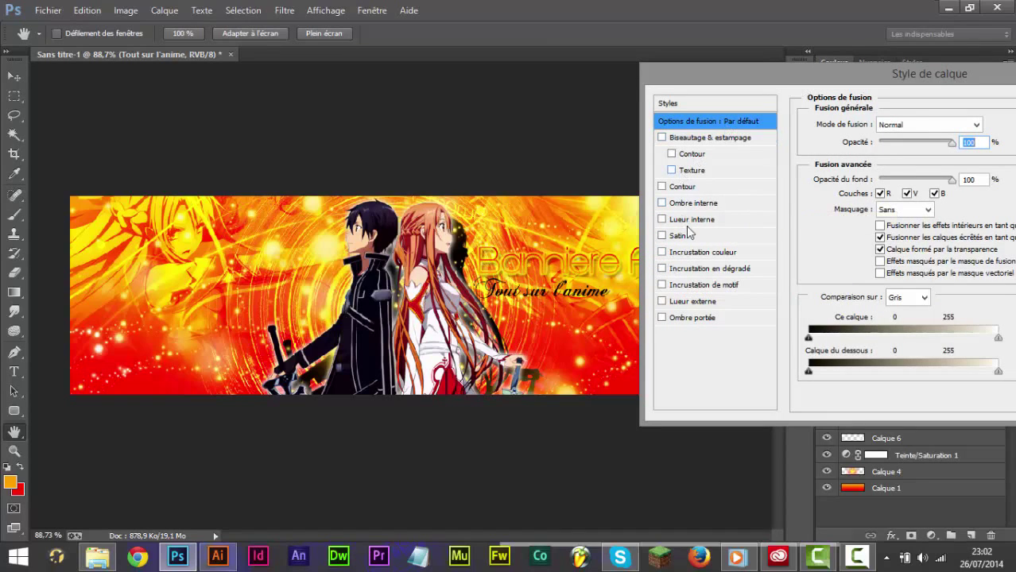
pyautogui.click(714, 303)
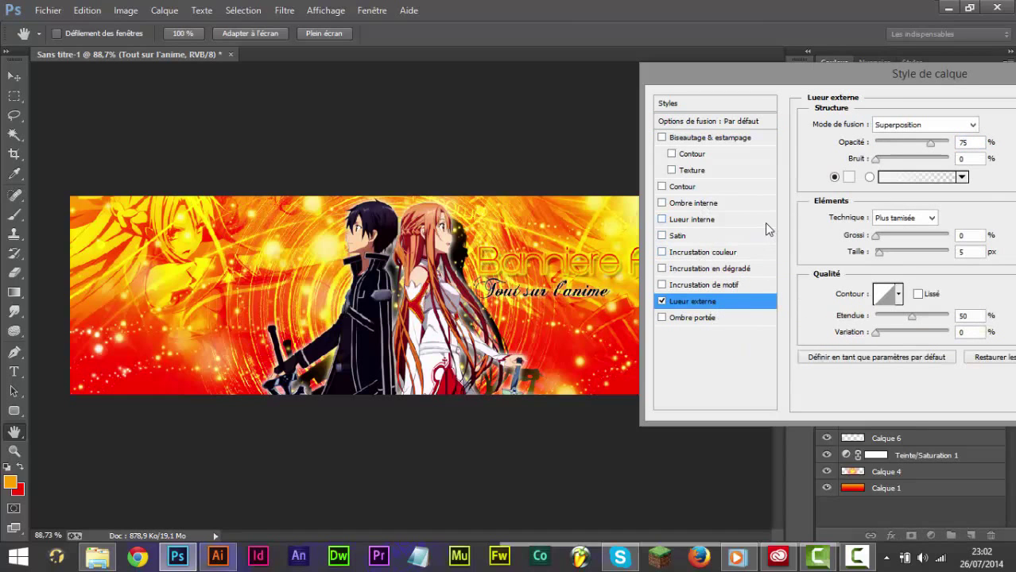
pyautogui.moveTo(946, 91); pyautogui.dragTo(771, 150)
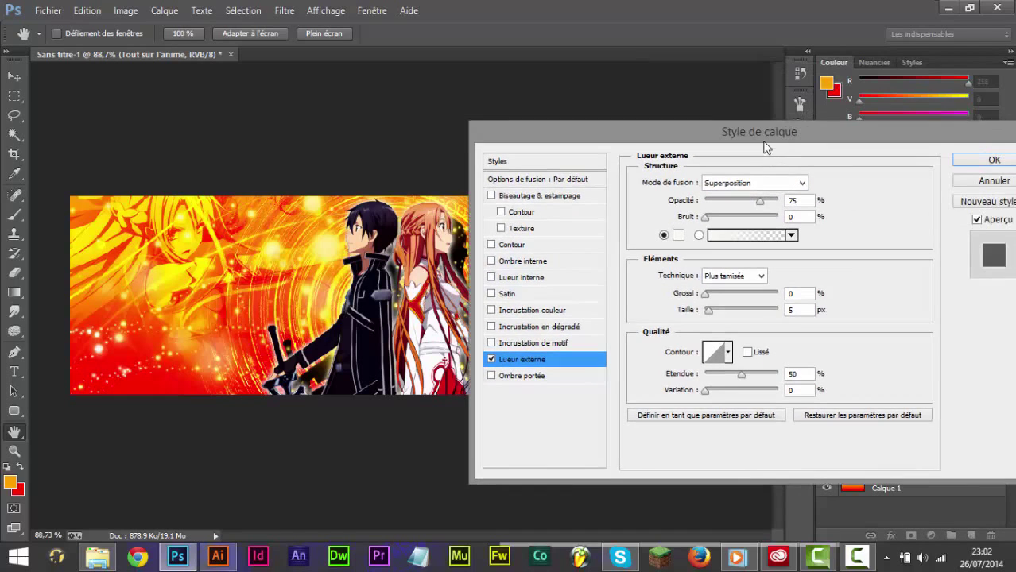
pyautogui.click(991, 163)
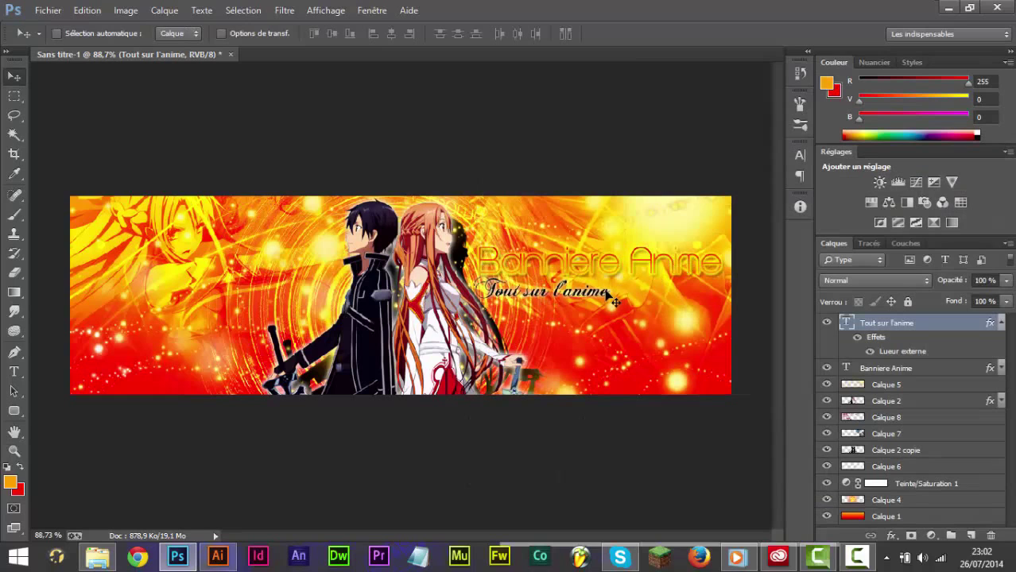
# Step: Select the whole subtitle text and open its text colour for editing
pyautogui.press('t')
pyautogui.moveTo(609, 294); pyautogui.dragTo(475, 291)
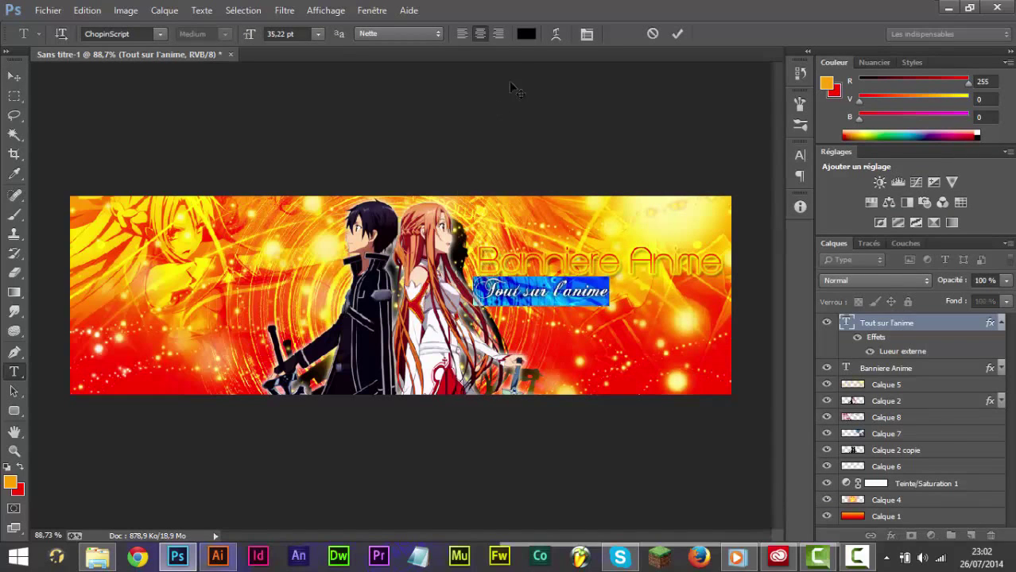
pyautogui.click(526, 34)
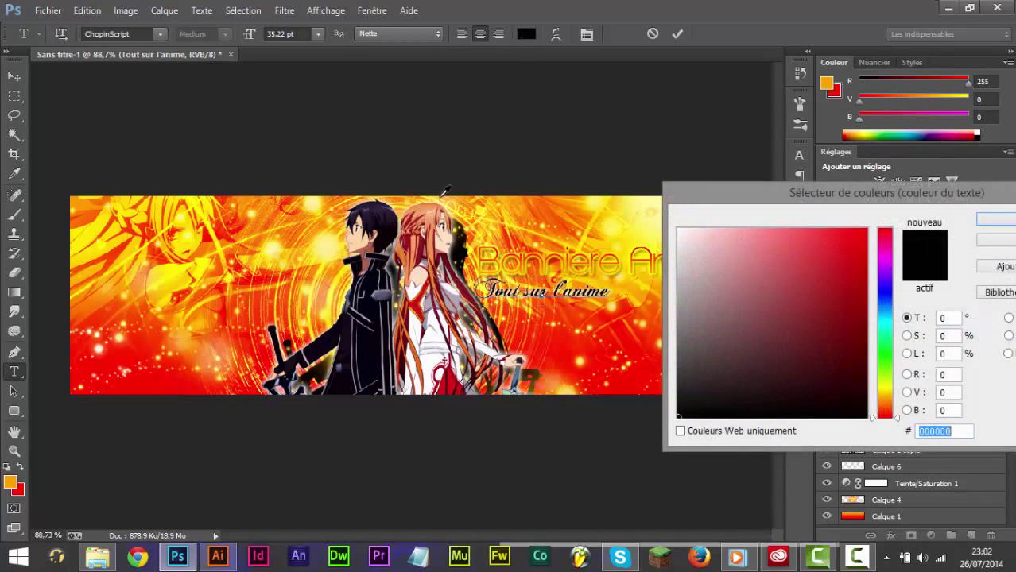
# Step: Try red, white, grey, orange and yellow tones sampled from the banner as the subtitle's text colour
pyautogui.click(570, 367)
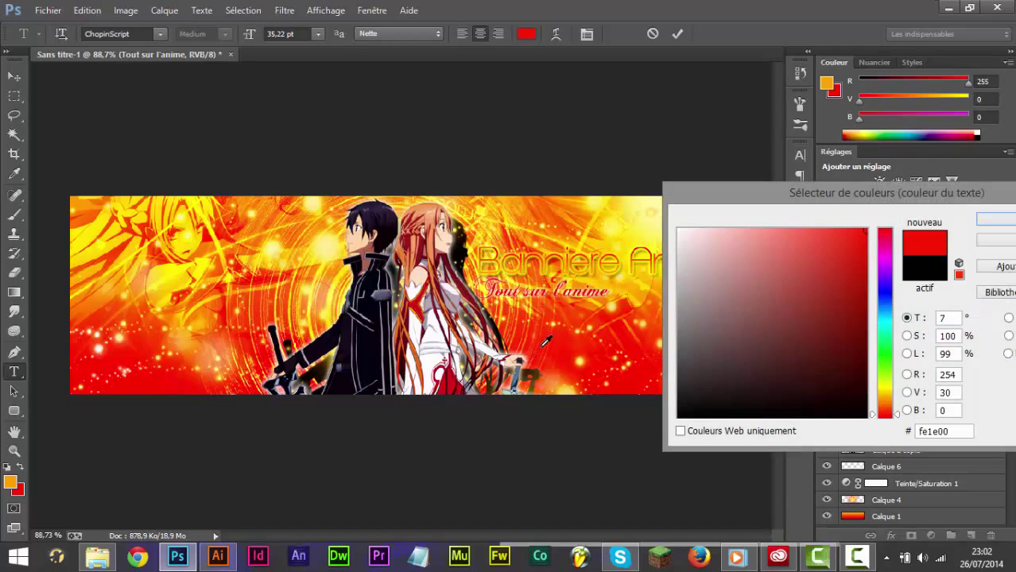
pyautogui.click(435, 335)
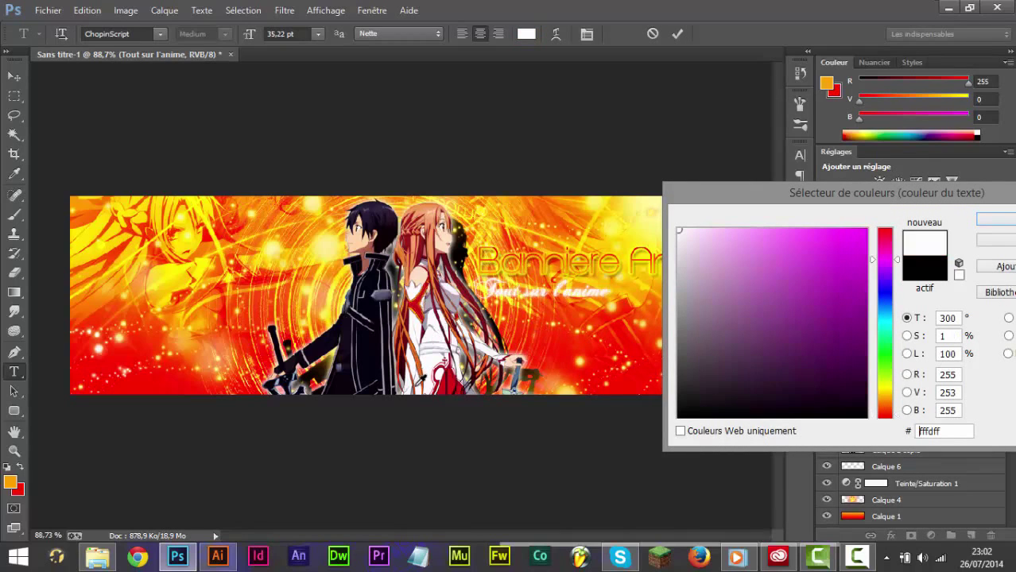
pyautogui.click(411, 394)
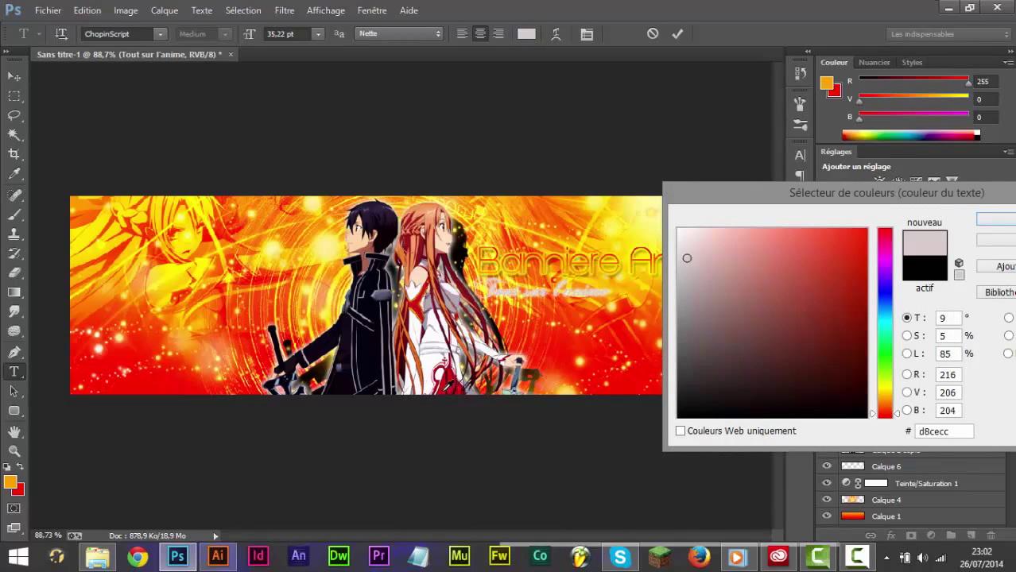
pyautogui.click(449, 391)
pyautogui.click(444, 389)
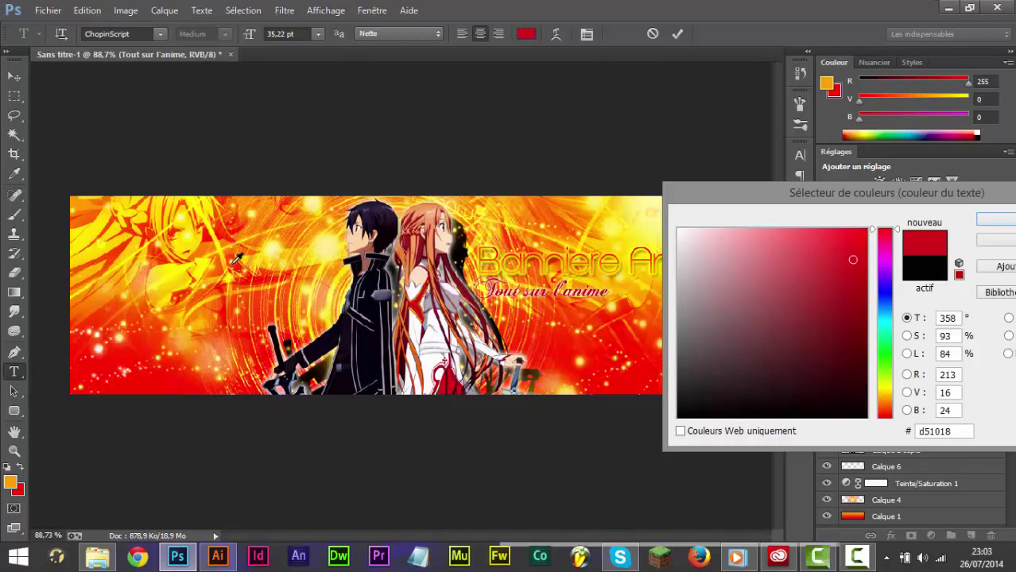
pyautogui.click(189, 235)
pyautogui.moveTo(187, 238); pyautogui.dragTo(146, 315)
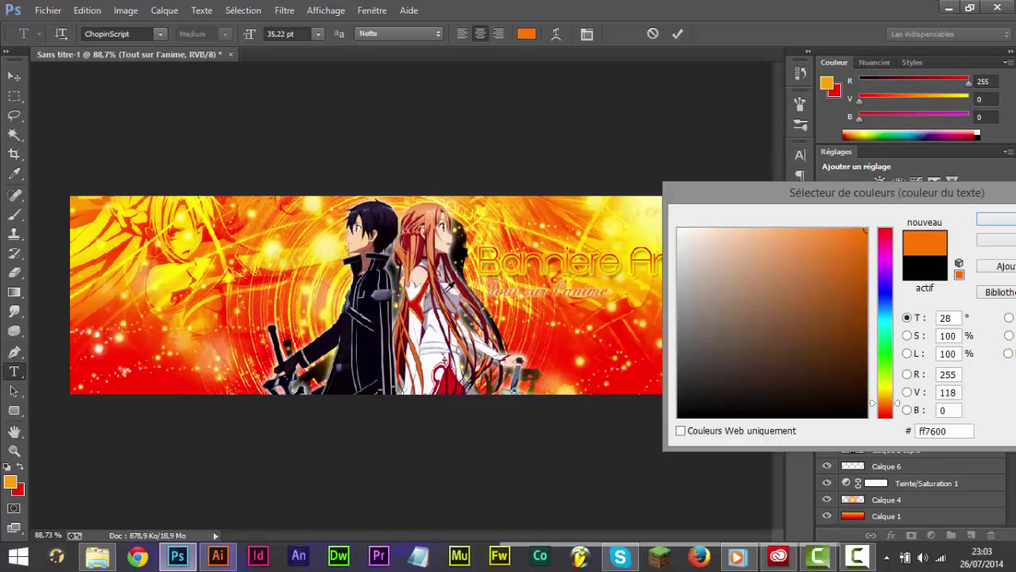
pyautogui.click(575, 348)
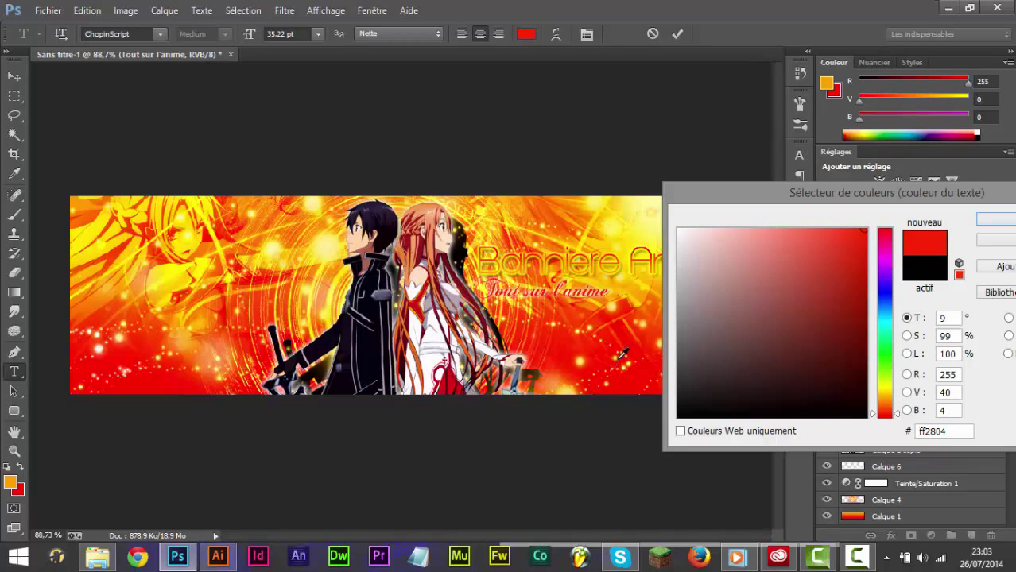
pyautogui.moveTo(624, 231); pyautogui.dragTo(555, 236)
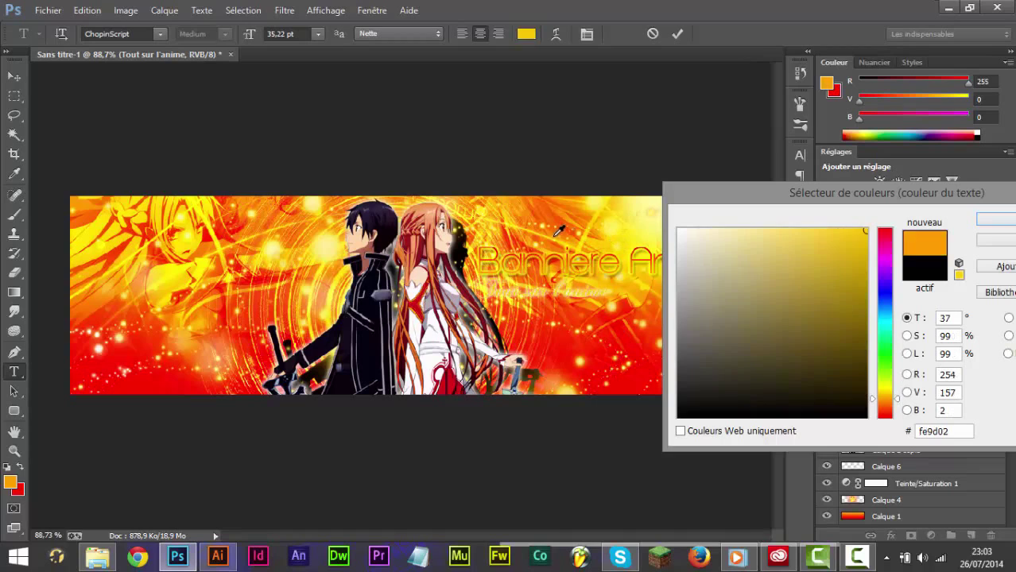
pyautogui.click(430, 335)
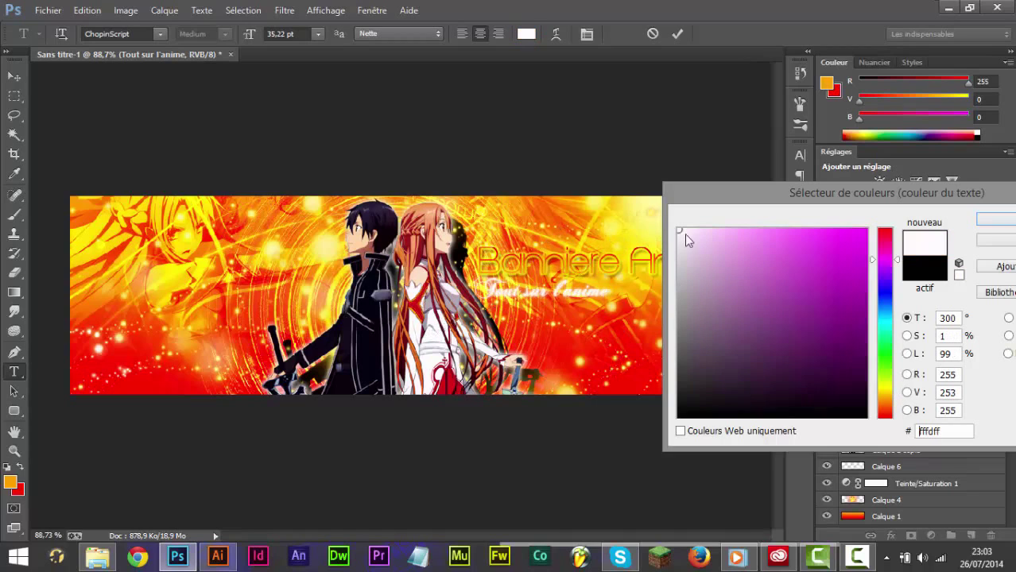
# Step: Set the subtitle's text colour to orange-yellow (ffae00)
pyautogui.click(885, 382)
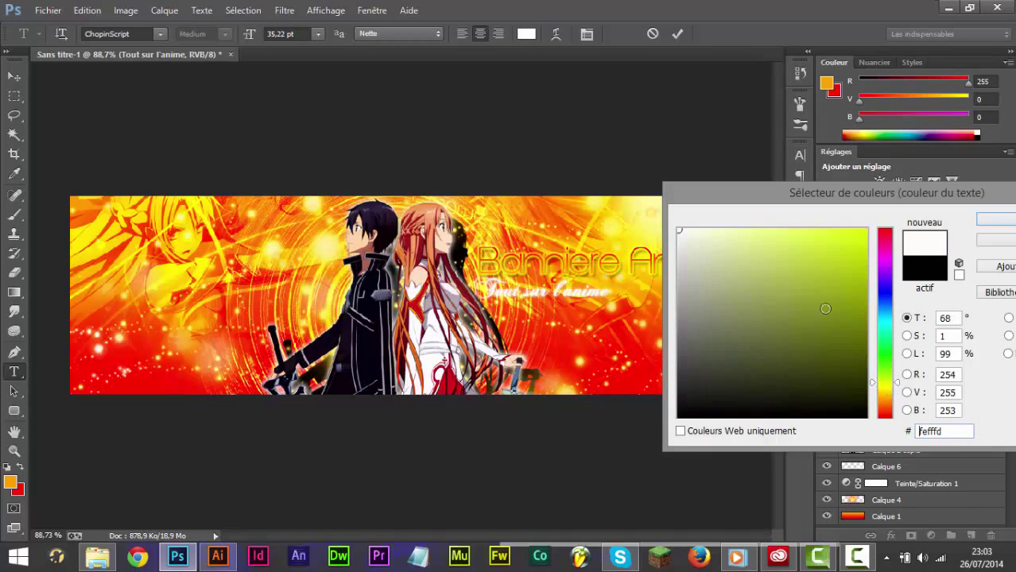
pyautogui.moveTo(887, 385); pyautogui.dragTo(880, 398)
pyautogui.moveTo(768, 298); pyautogui.dragTo(873, 225)
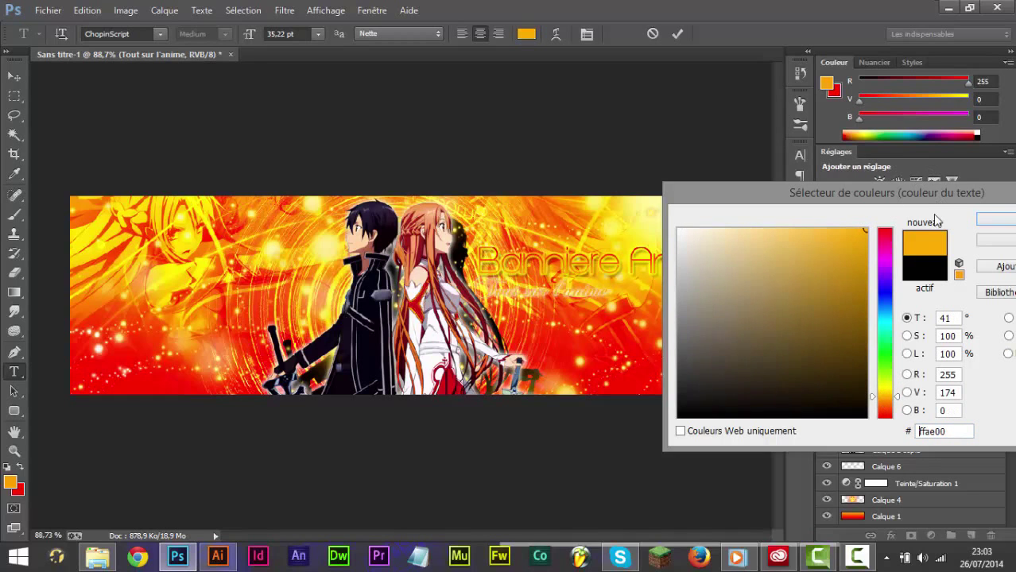
pyautogui.click(998, 222)
# Step: Turn off the subtitle's outer glow and add a drop shadow (Ombre portée) at a 0° angle
pyautogui.doubleClick(946, 329)
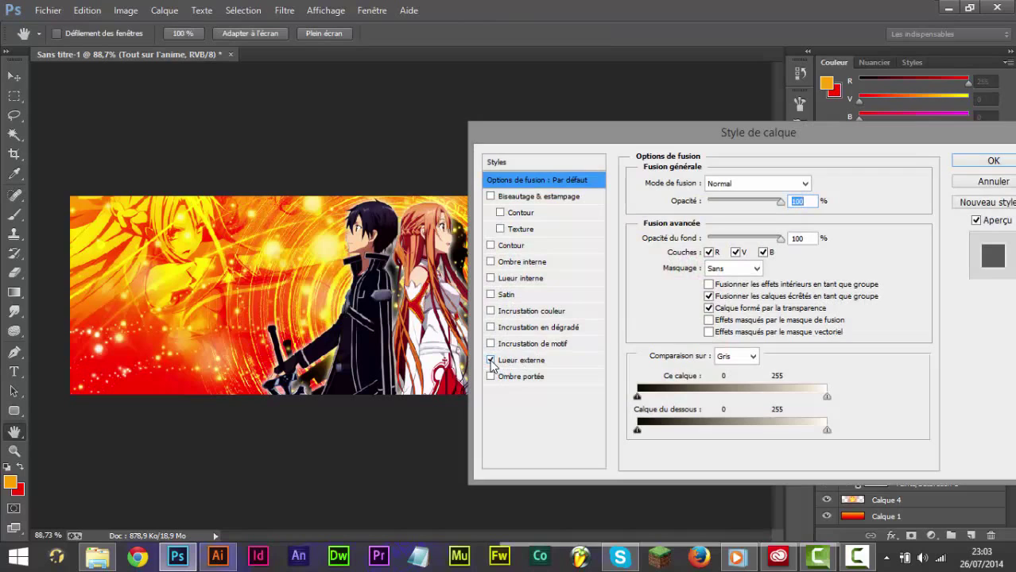
pyautogui.click(492, 362)
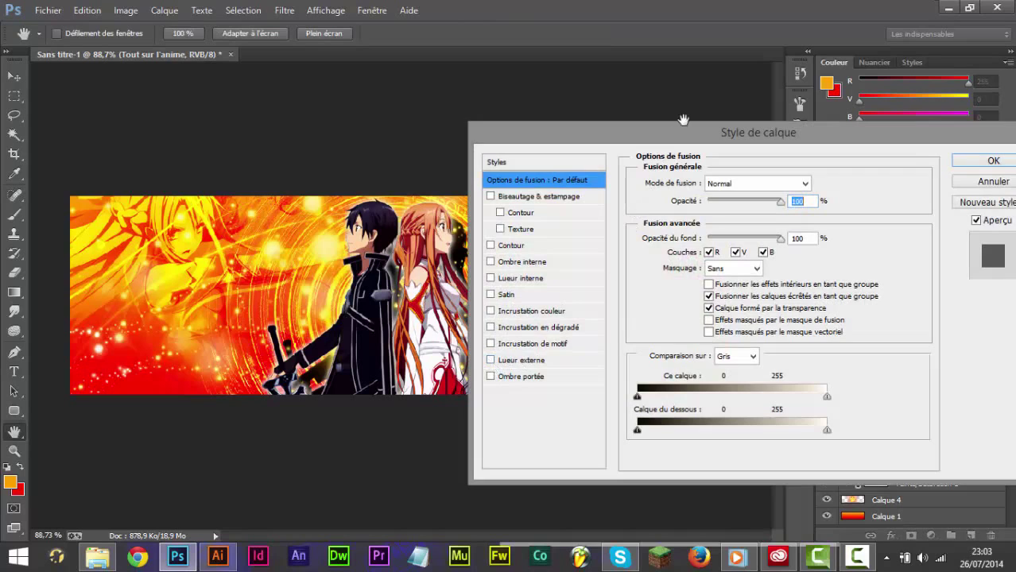
pyautogui.moveTo(693, 141); pyautogui.dragTo(946, 83)
pyautogui.click(742, 319)
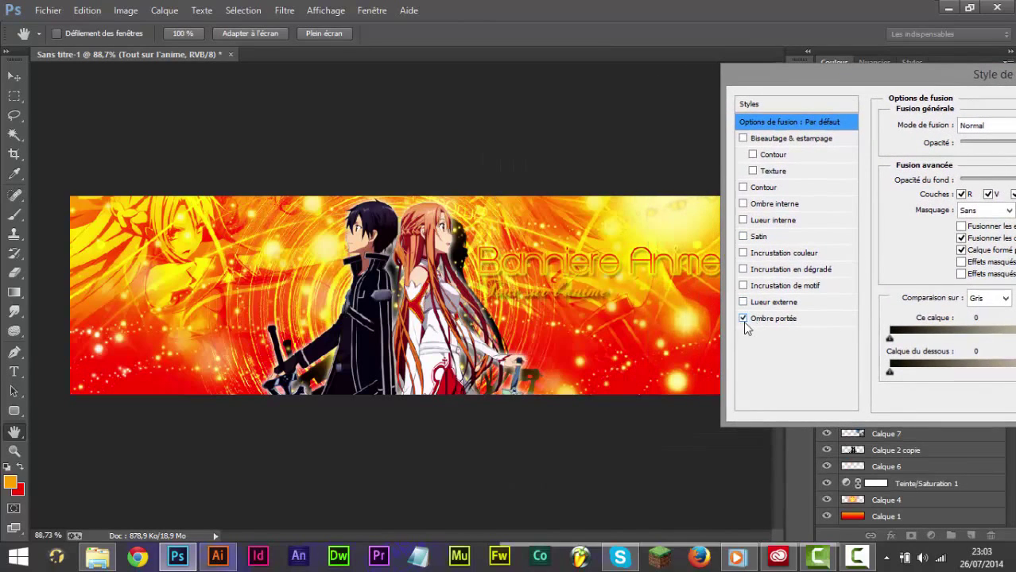
pyautogui.click(772, 319)
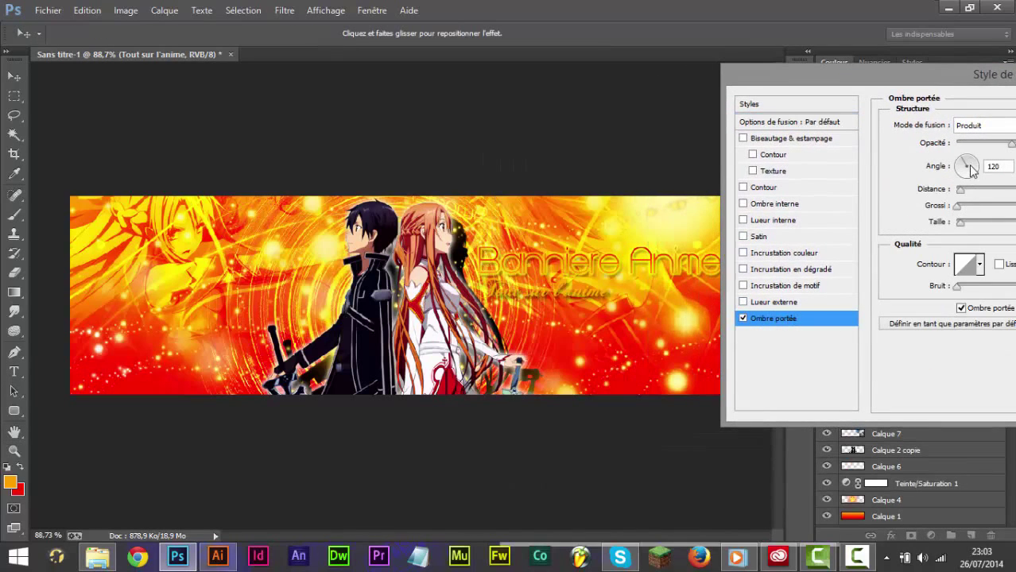
pyautogui.moveTo(976, 174); pyautogui.dragTo(980, 173)
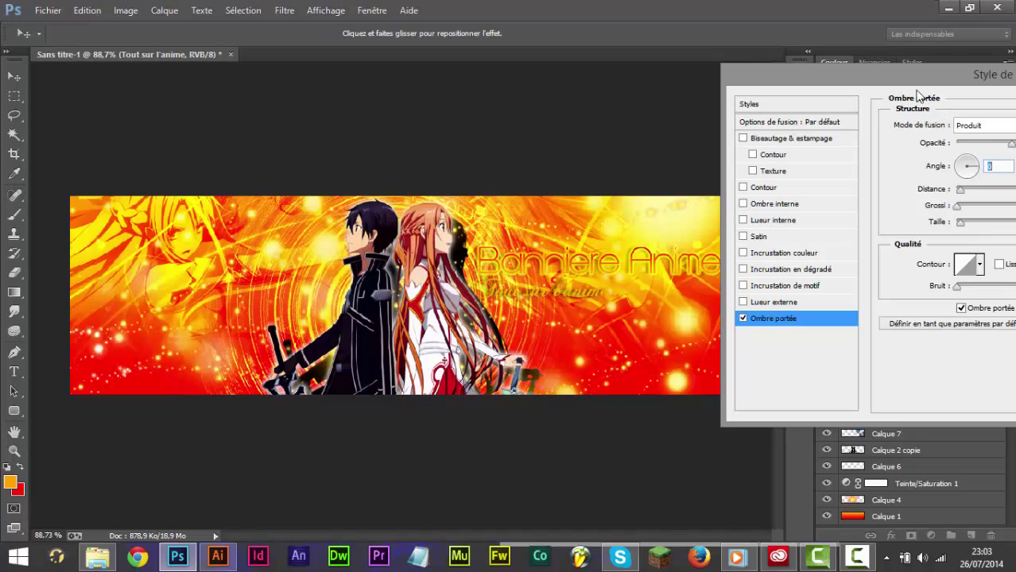
pyautogui.moveTo(859, 85); pyautogui.dragTo(764, 128)
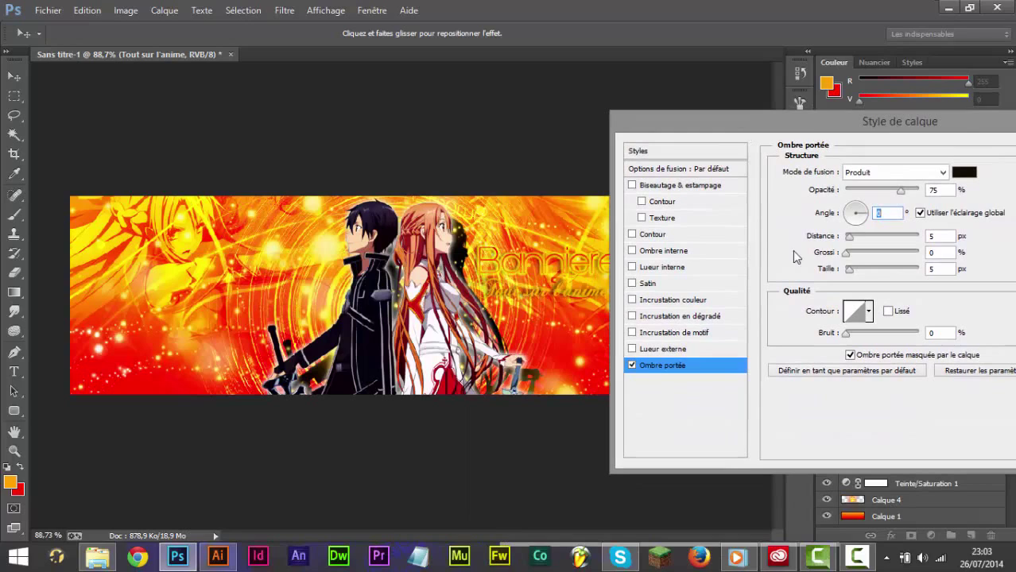
# Step: Set the subtitle's drop shadow spread (Grossi) to 6% and its size to 8 px
pyautogui.click(847, 253)
pyautogui.moveTo(851, 270); pyautogui.dragTo(850, 266)
pyautogui.write('80')
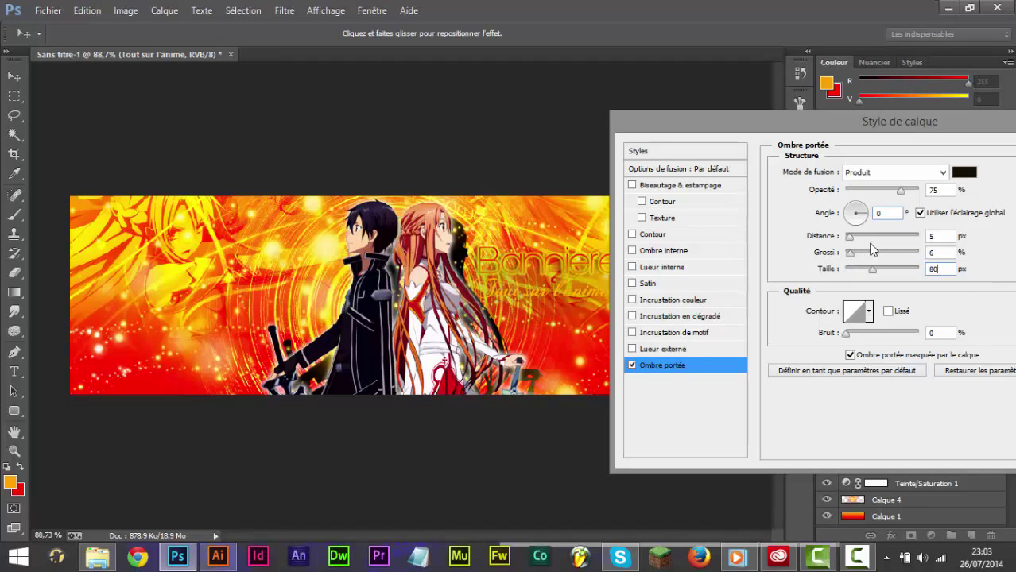
pyautogui.press('BackSpace')
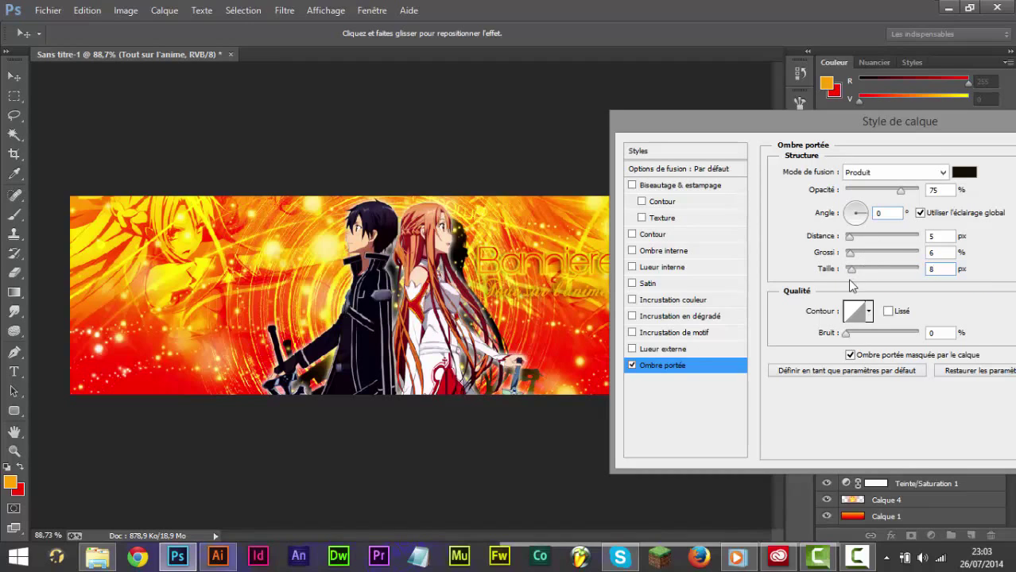
# Step: Re-enable the subtitle's outer glow (Lueur externe), set its colour to pure red (ff0000) and apply the layer style
pyautogui.click(631, 349)
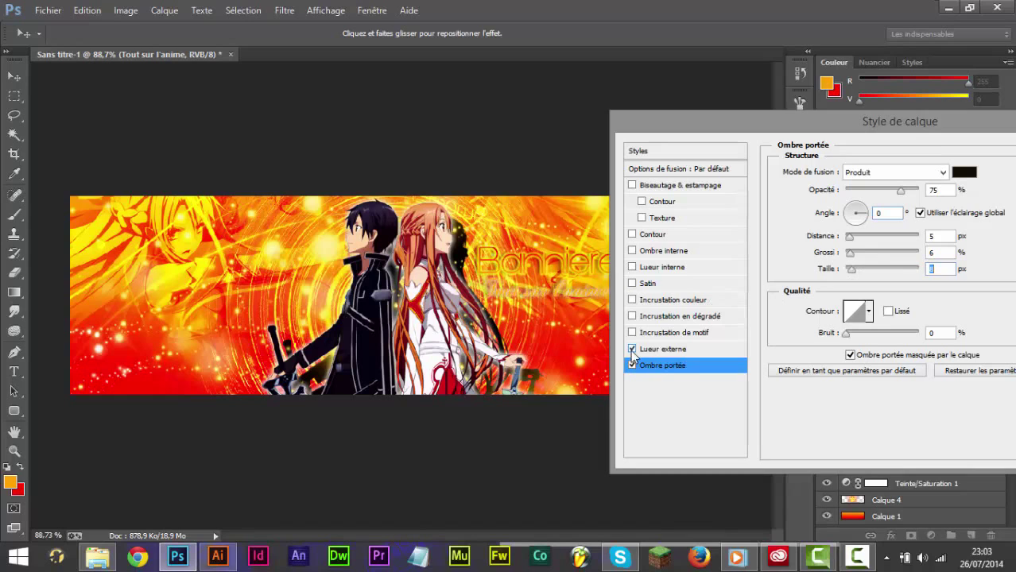
pyautogui.click(663, 352)
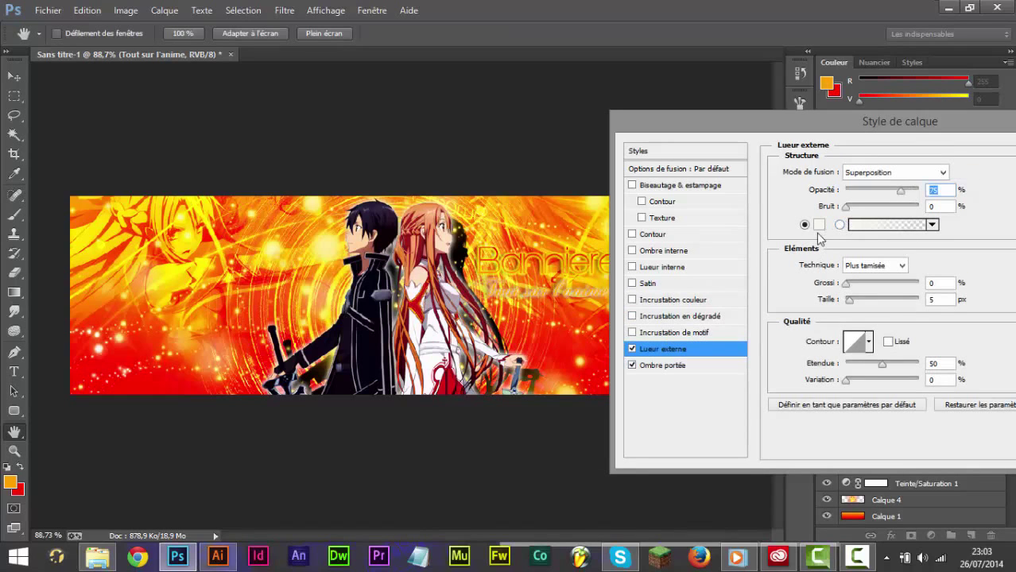
pyautogui.click(813, 227)
pyautogui.write('ff0000')
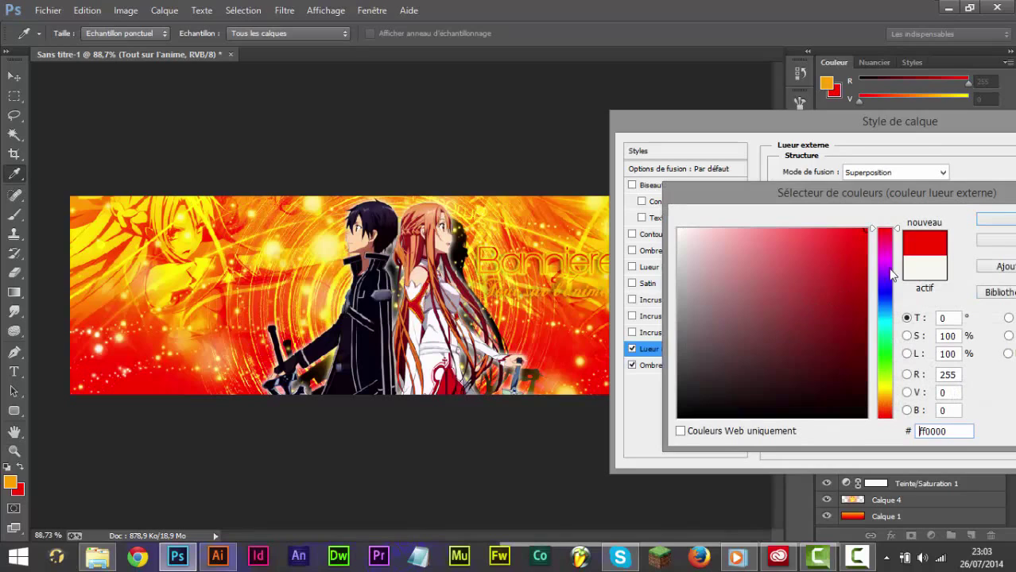
pyautogui.moveTo(891, 415); pyautogui.dragTo(871, 433)
pyautogui.moveTo(882, 294); pyautogui.dragTo(871, 491)
pyautogui.press('Return')
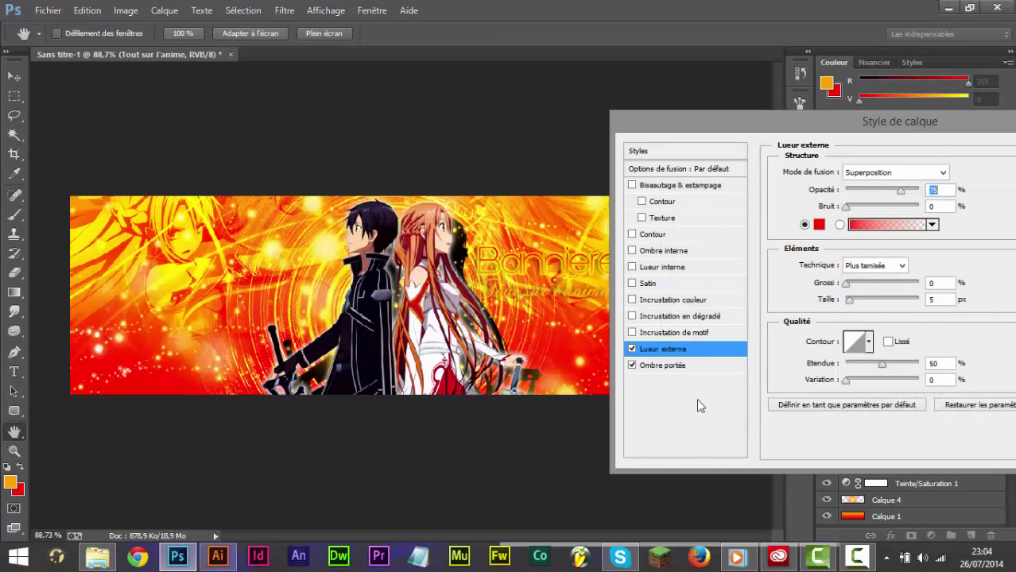
pyautogui.press('Return')
# Step: Add an outside stroke (Contour) of 1 px to the subtitle's layer style
pyautogui.doubleClick(938, 328)
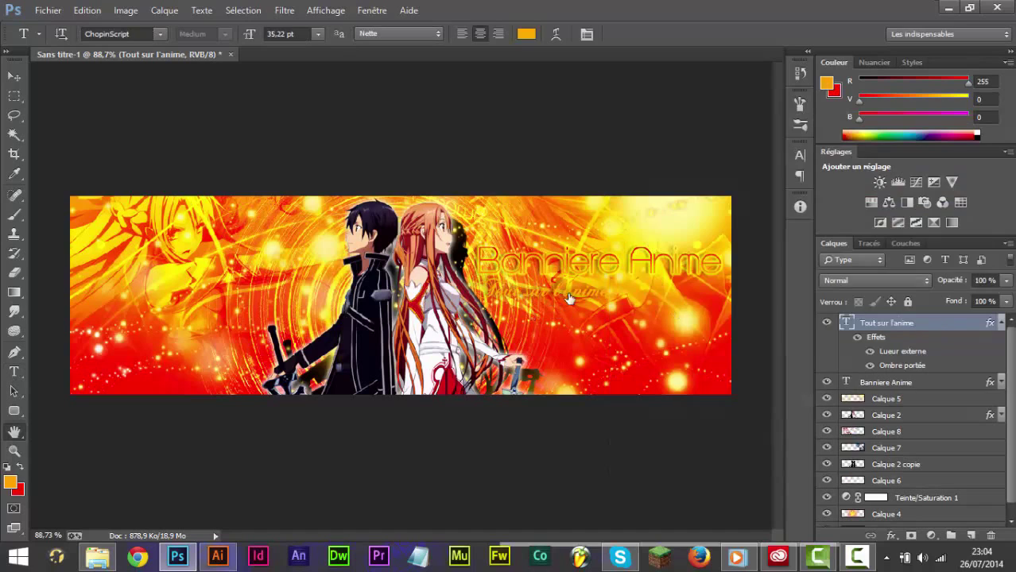
pyautogui.click(647, 237)
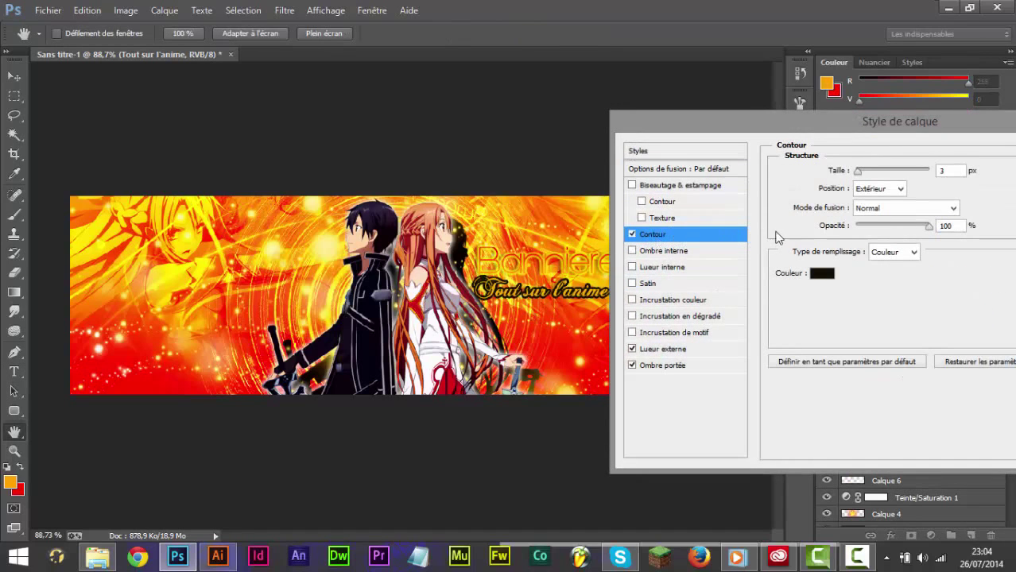
pyautogui.click(949, 173)
pyautogui.write('2')
pyautogui.write('1')
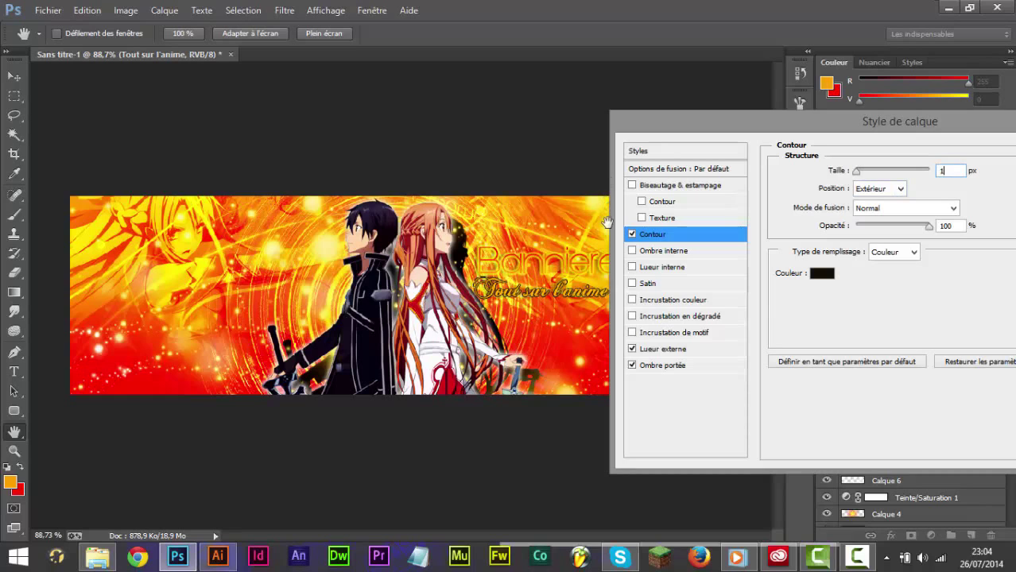
# Step: Set the subtitle's stroke colour to dark red (cf1d00), apply the style and collapse the layer's effects list
pyautogui.click(822, 273)
pyautogui.write('ffdb00')
pyautogui.moveTo(845, 251)
pyautogui.mouseDown()
pyautogui.moveTo(849, 302)
pyautogui.moveTo(894, 337)
pyautogui.mouseUp()
pyautogui.moveTo(898, 403); pyautogui.dragTo(888, 414)
pyautogui.moveTo(861, 337); pyautogui.dragTo(971, 156)
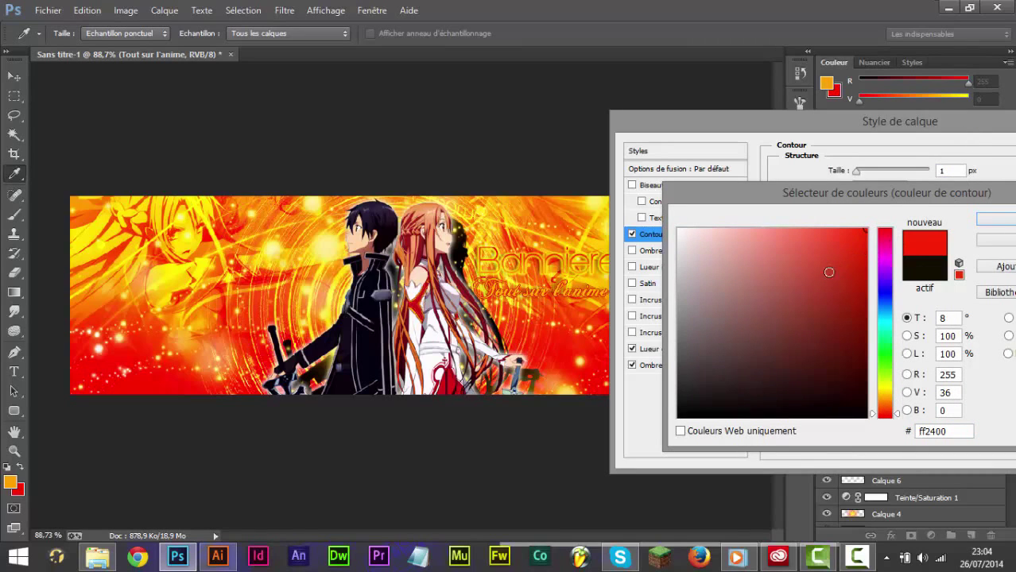
pyautogui.moveTo(863, 265); pyautogui.dragTo(896, 270)
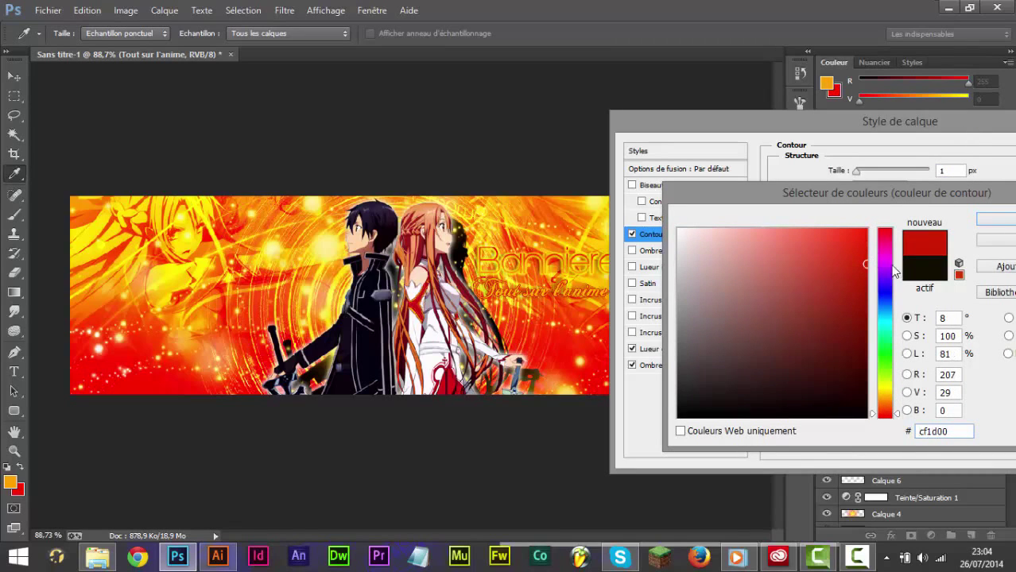
pyautogui.press('Return')
pyautogui.press('Return')
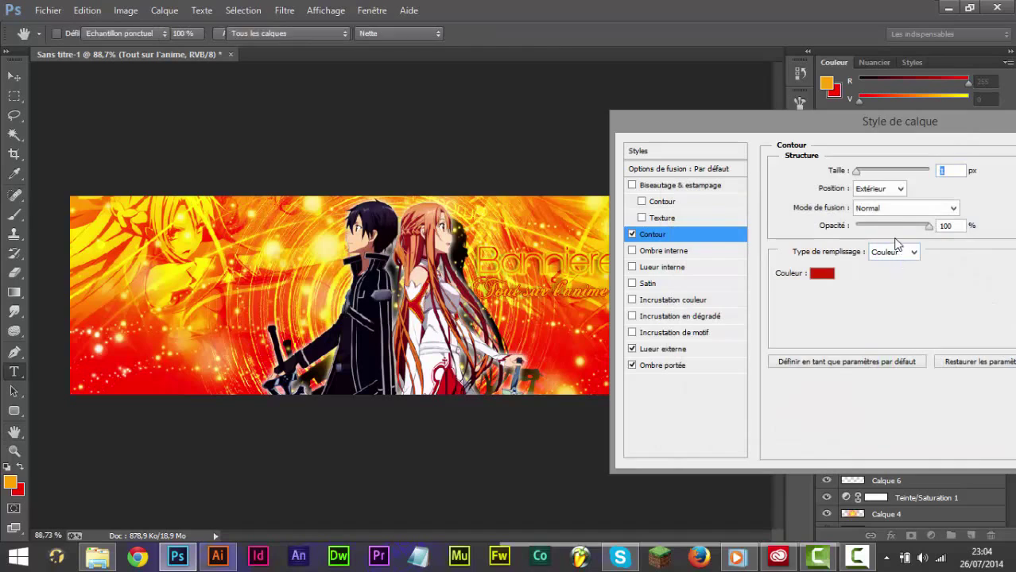
pyautogui.press('v')
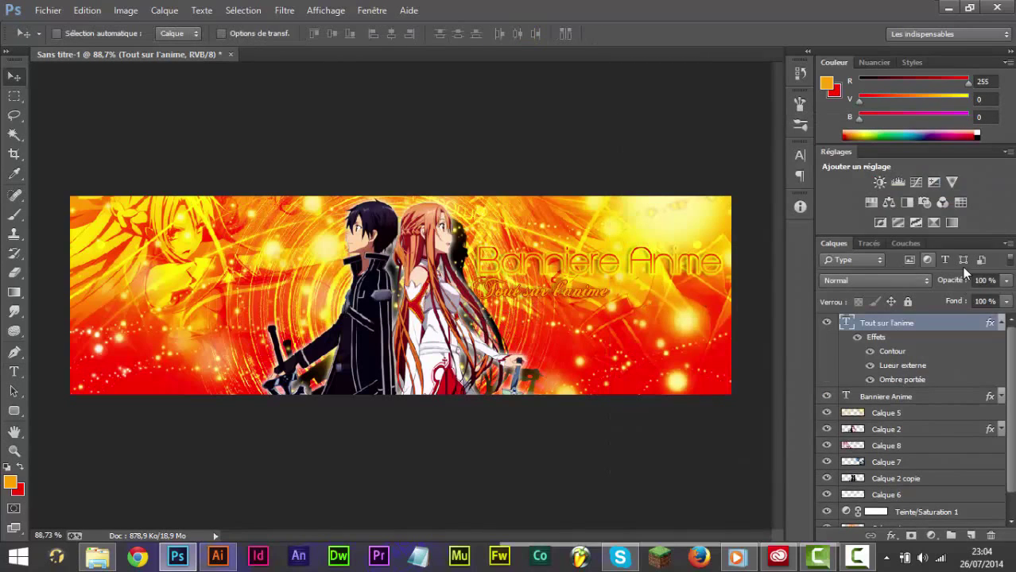
pyautogui.click(1000, 322)
# Step: Add the author's nickname as a 30 pt ChopinScript signature in the banner's upper-right corner
pyautogui.scroll(3, 398, 326)
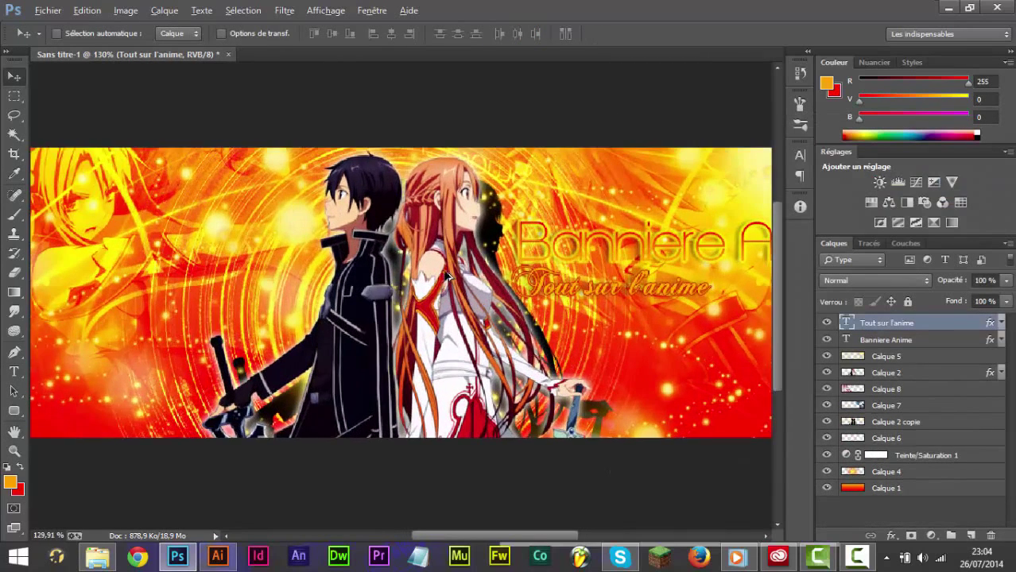
pyautogui.scroll(-4, 446, 303)
pyautogui.press('t')
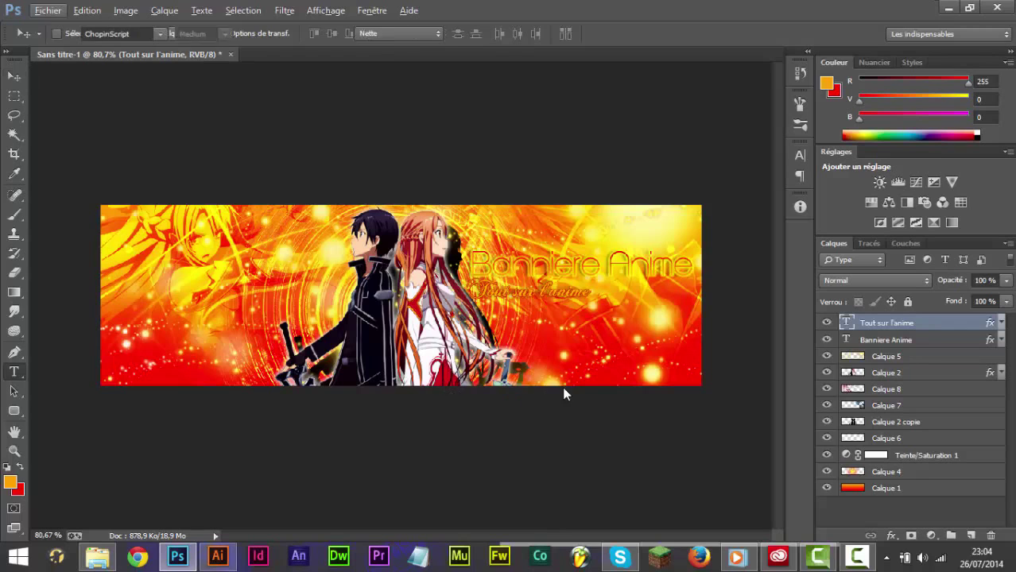
pyautogui.click(668, 132)
pyautogui.click(668, 132)
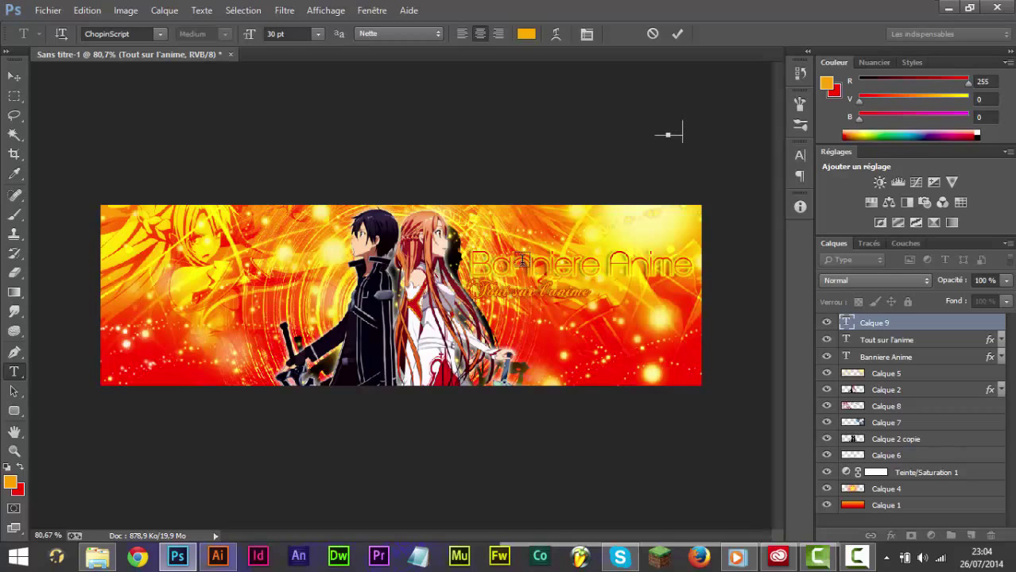
pyautogui.press('ctrl')
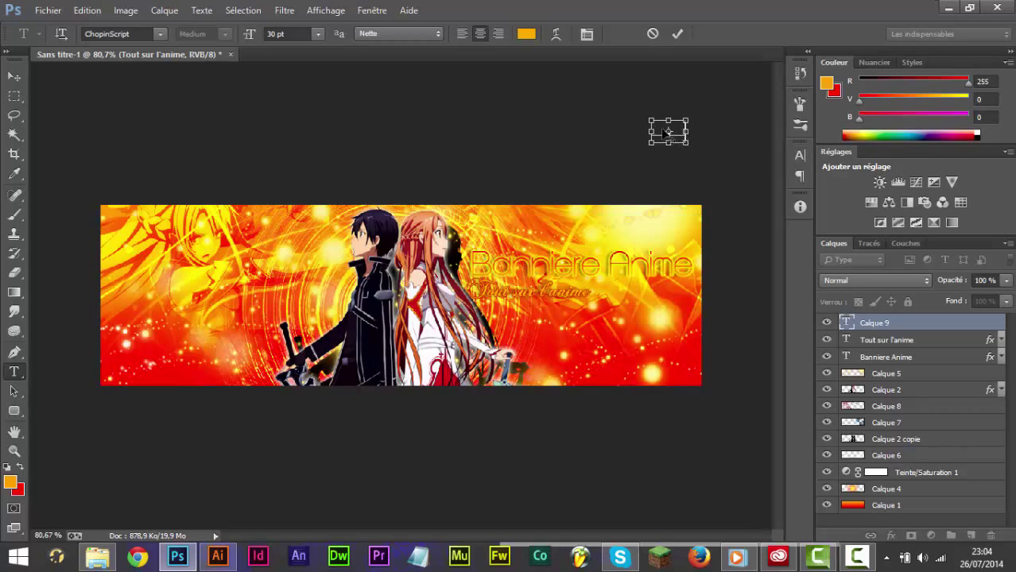
pyautogui.moveTo(663, 138); pyautogui.dragTo(573, 274)
pyautogui.moveTo(674, 136); pyautogui.dragTo(688, 220)
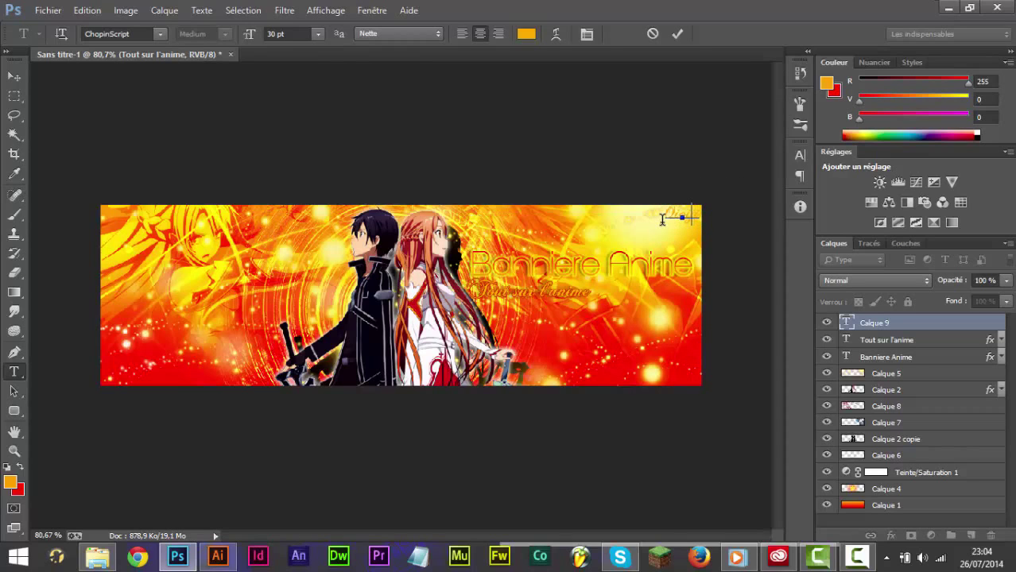
pyautogui.hotkey('ctrl', 'Return')
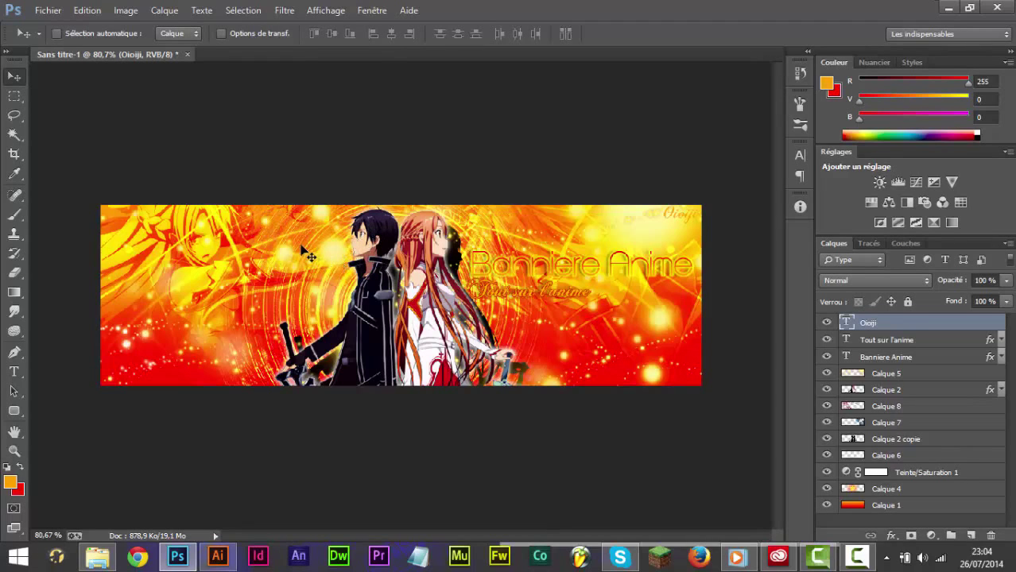
# Step: Start a web export of the banner as PNG-24 with transparency at 1000 × 300 px, checking its preview
pyautogui.click(45, 12)
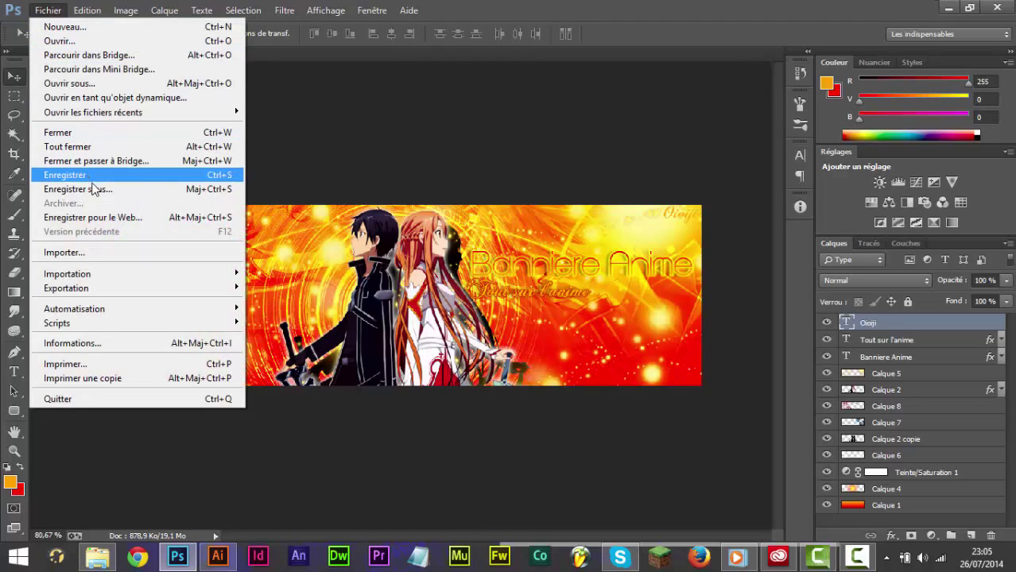
pyautogui.click(112, 222)
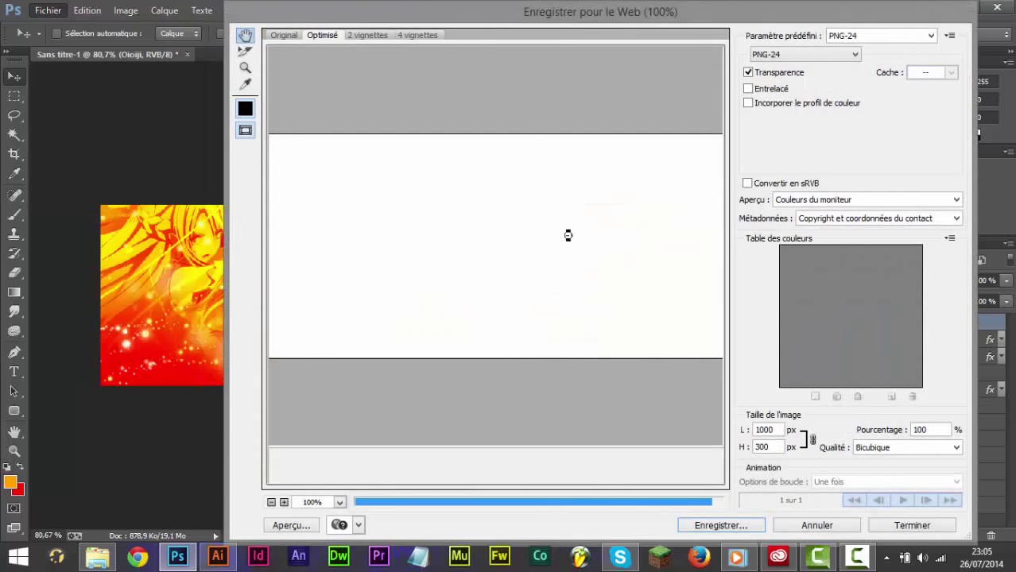
pyautogui.moveTo(603, 250); pyautogui.dragTo(261, 285)
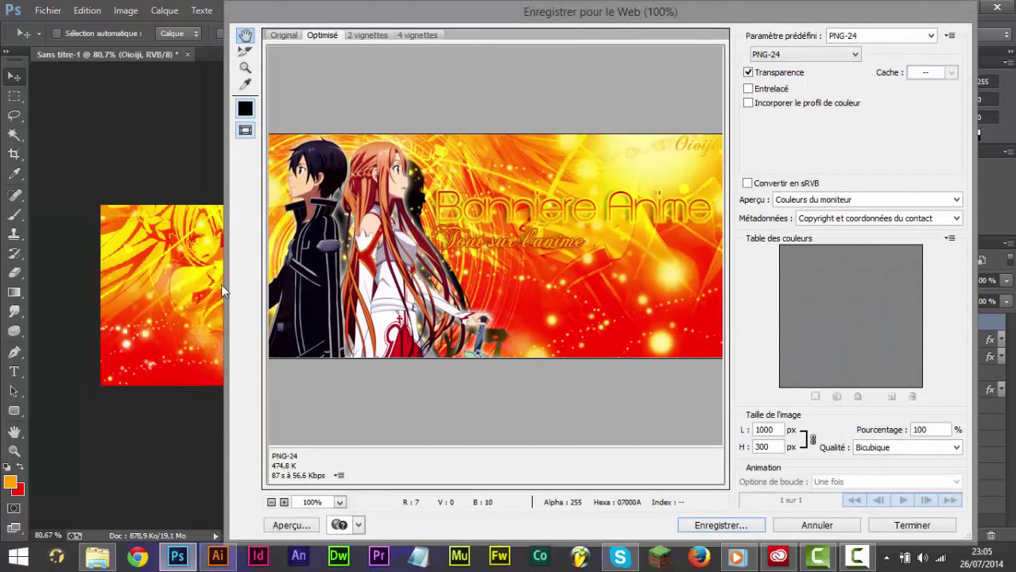
pyautogui.moveTo(359, 301); pyautogui.dragTo(333, 280)
pyautogui.click(719, 526)
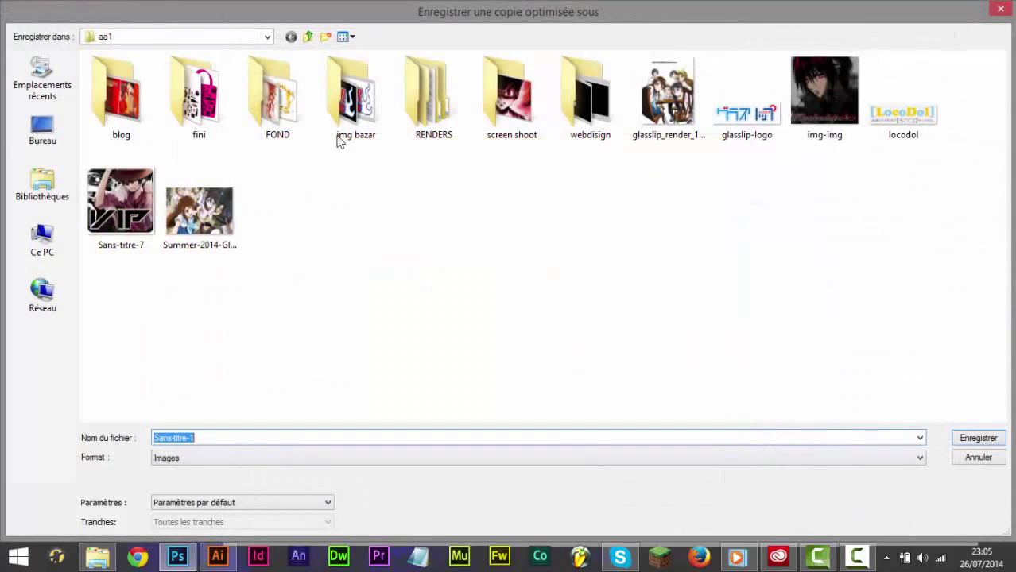
# Step: Save the exported image as "banniere anime tuto" in the "Tuto PS bann" folder on drive D
pyautogui.click(310, 37)
pyautogui.click(309, 37)
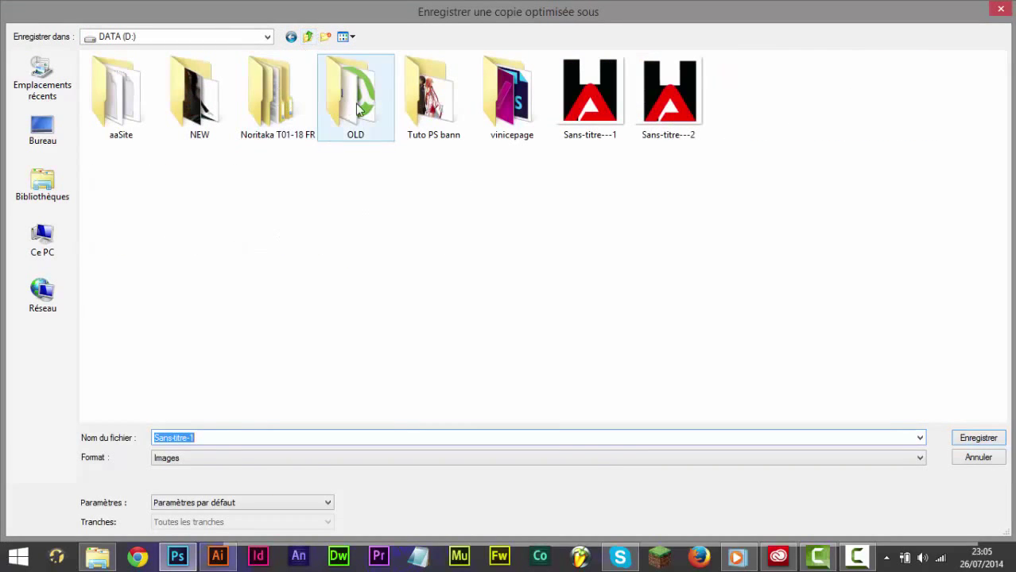
pyautogui.doubleClick(433, 111)
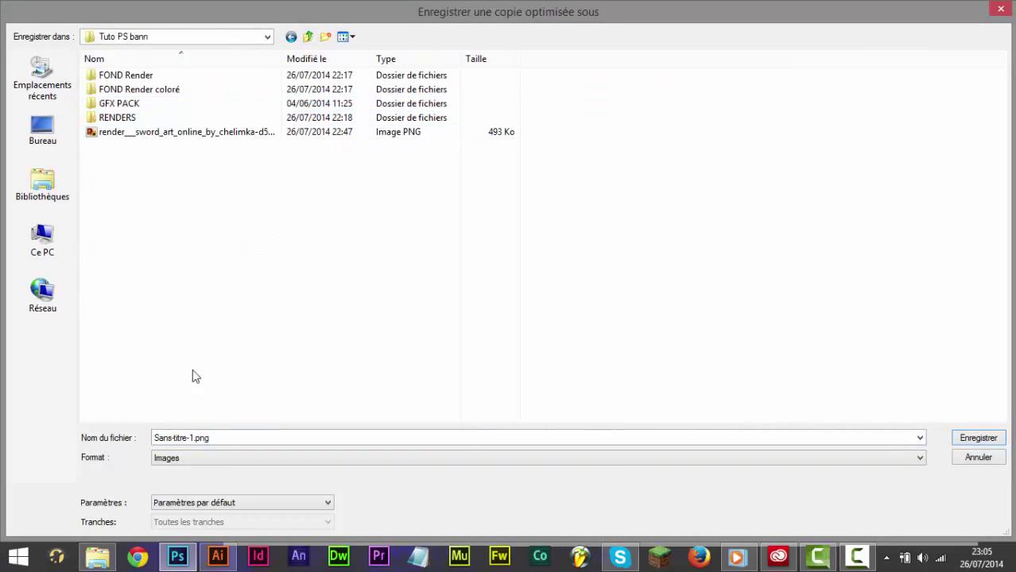
pyautogui.moveTo(226, 436); pyautogui.dragTo(4, 403)
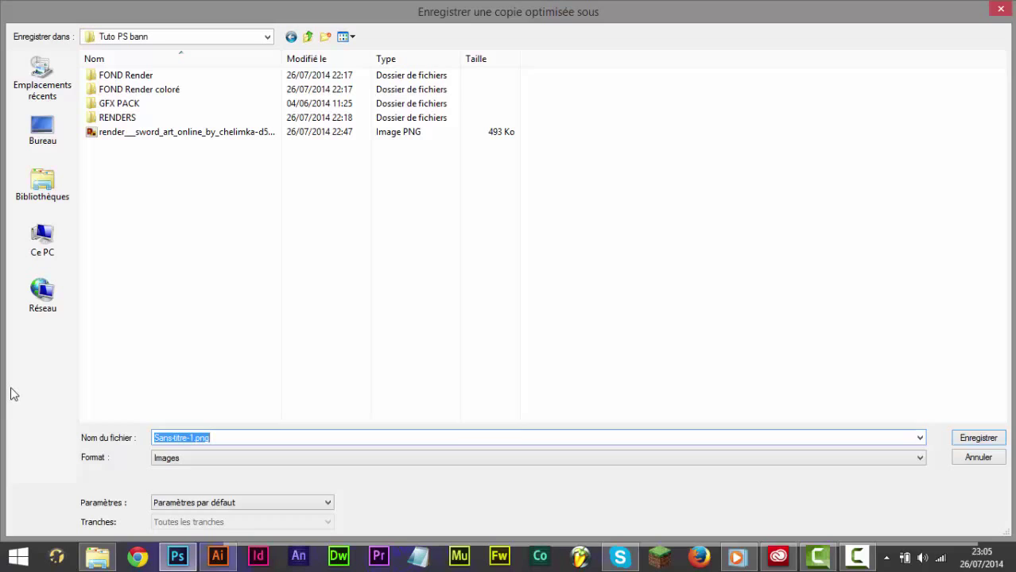
pyautogui.write('banniere anime tuto')
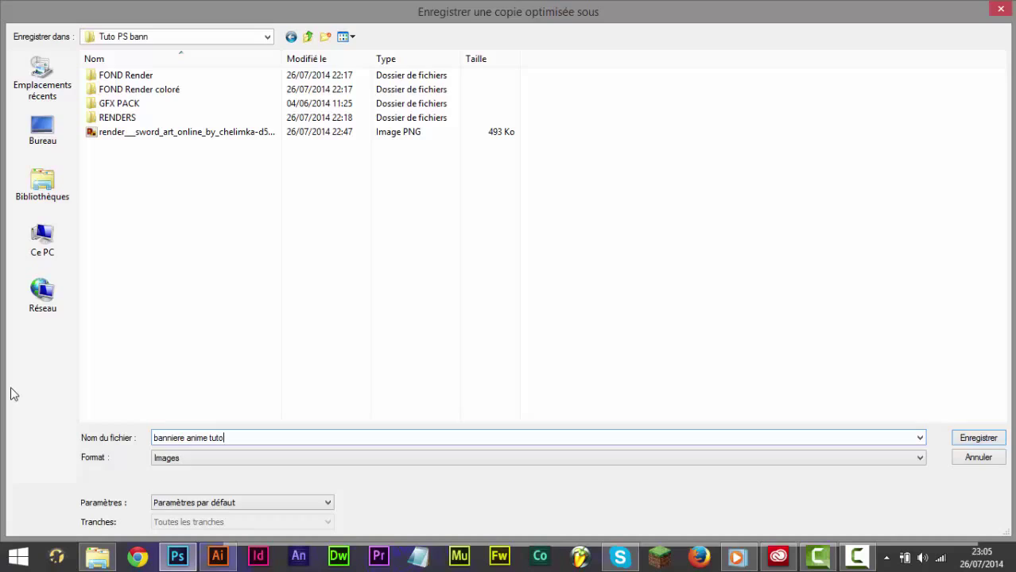
pyautogui.press('Return')
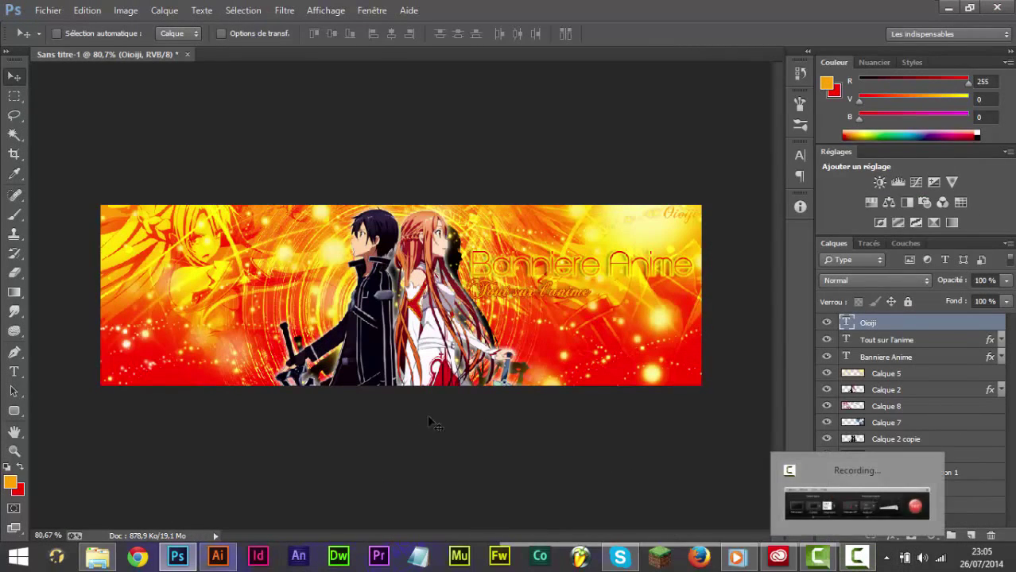
# Step: Examine the finished banner up close and as a whole, including the characters, title, subtitle and signature
pyautogui.scroll(2, 422, 356)
pyautogui.scroll(2, 609, 267)
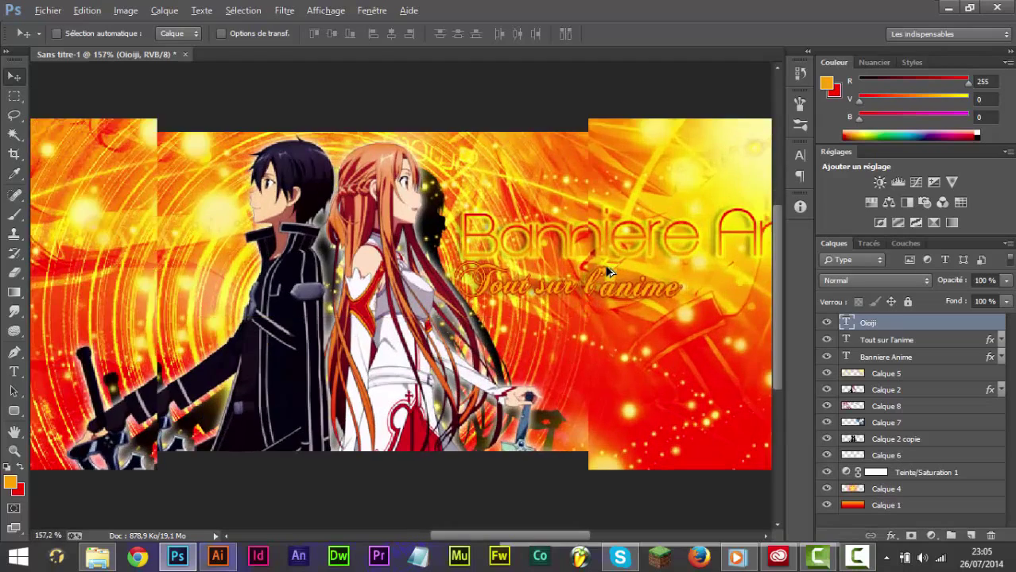
pyautogui.moveTo(610, 256); pyautogui.dragTo(411, 274)
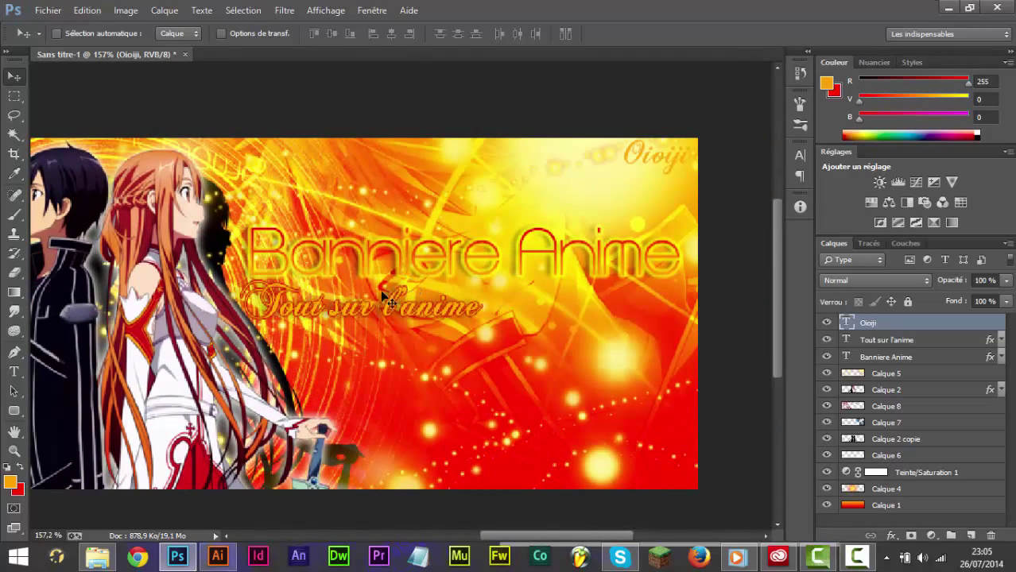
pyautogui.scroll(-5, 389, 299)
pyautogui.scroll(1, 459, 307)
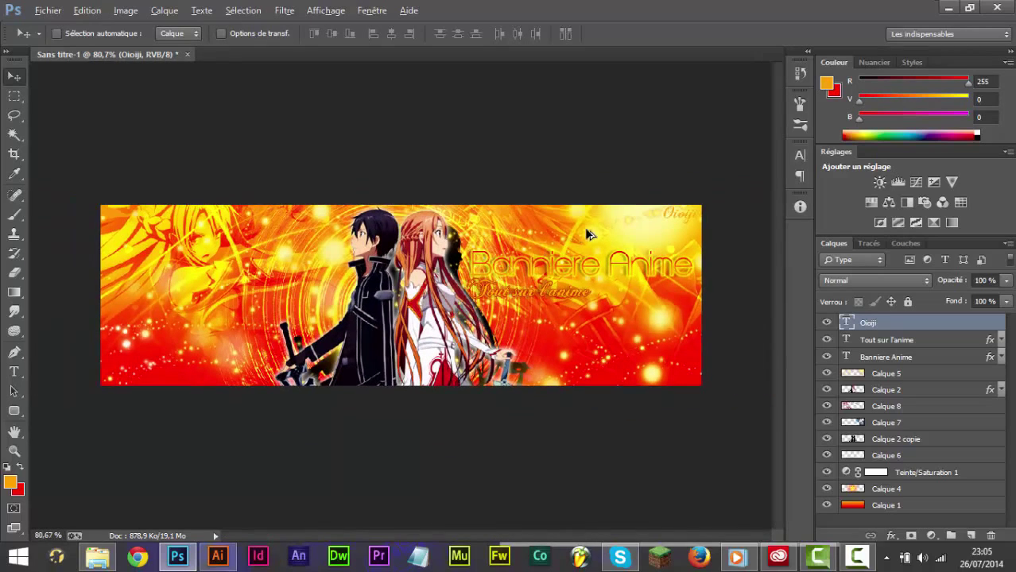
pyautogui.scroll(3, 708, 270)
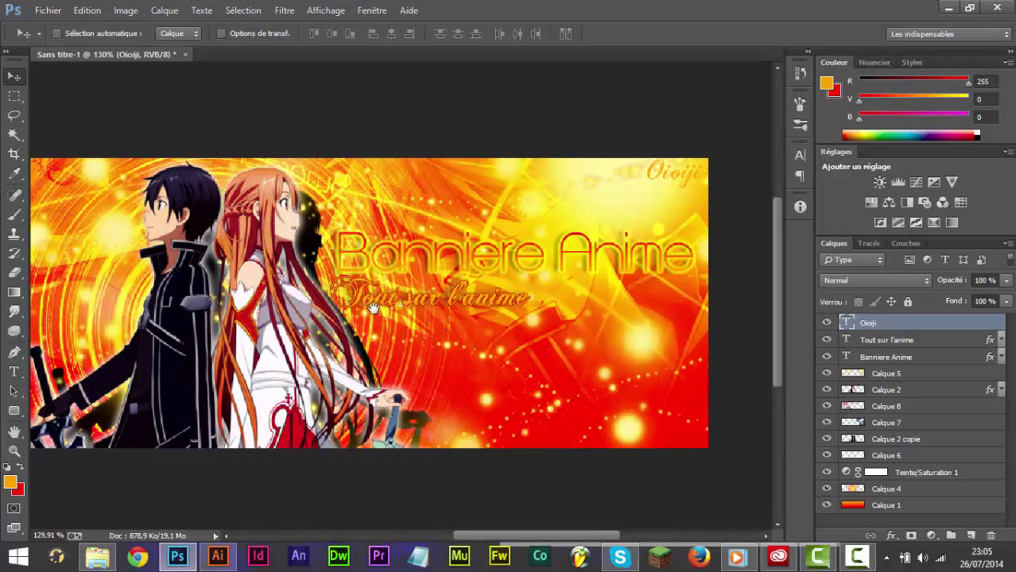
pyautogui.moveTo(372, 307); pyautogui.dragTo(628, 306)
pyautogui.scroll(-3, 601, 308)
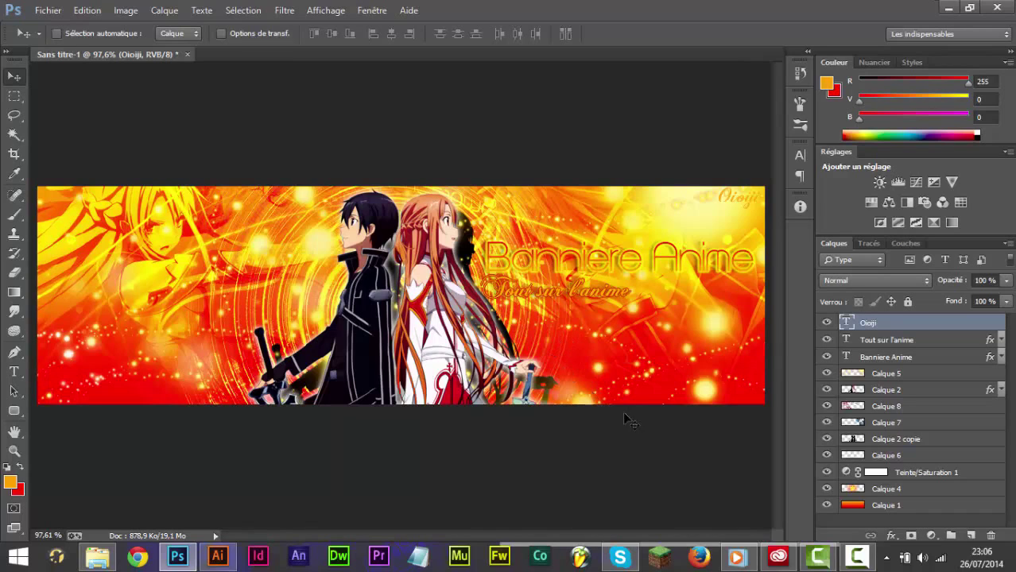
pyautogui.click(857, 557)
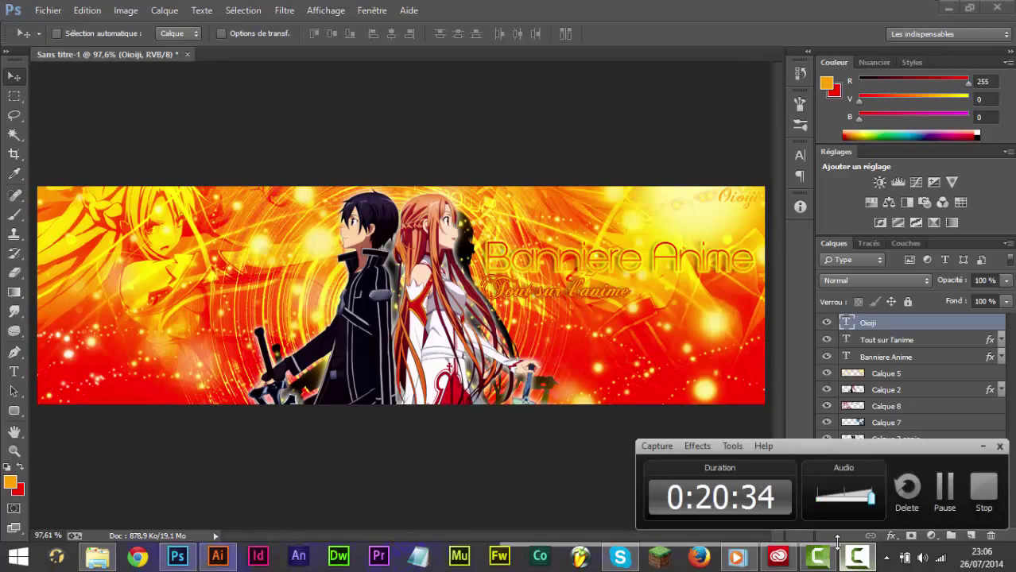